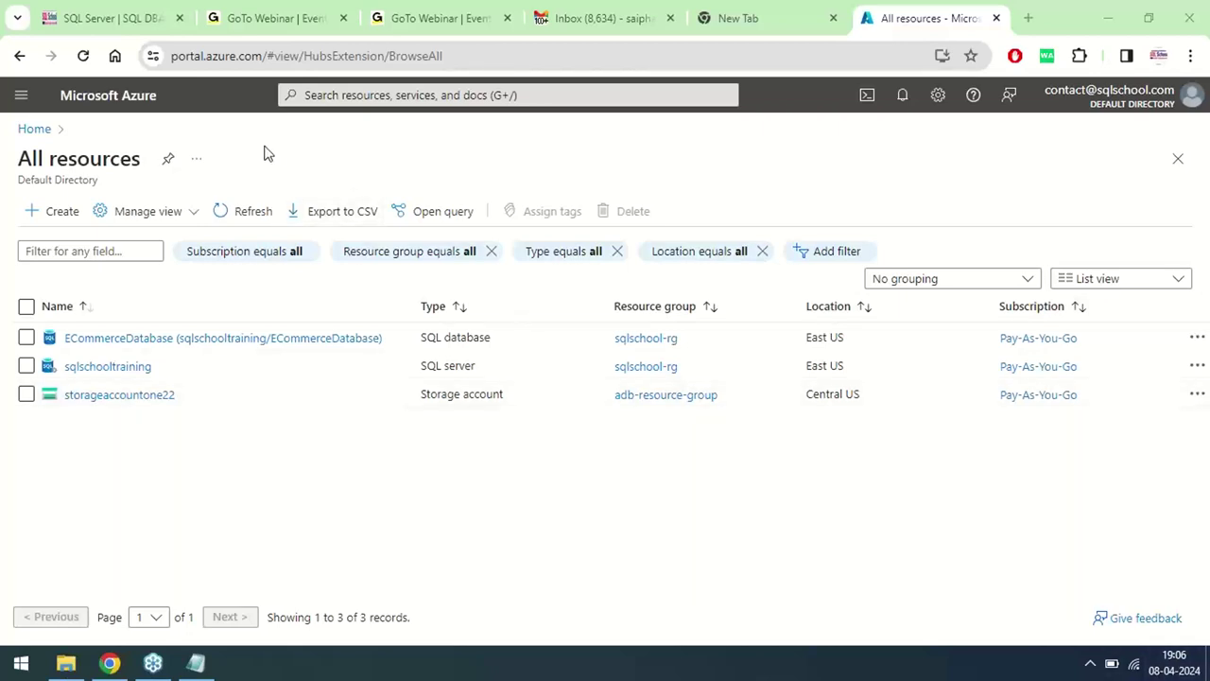
Step: Start creating a new resource and move the portal tab into its own maximized window
left_click(54, 216)
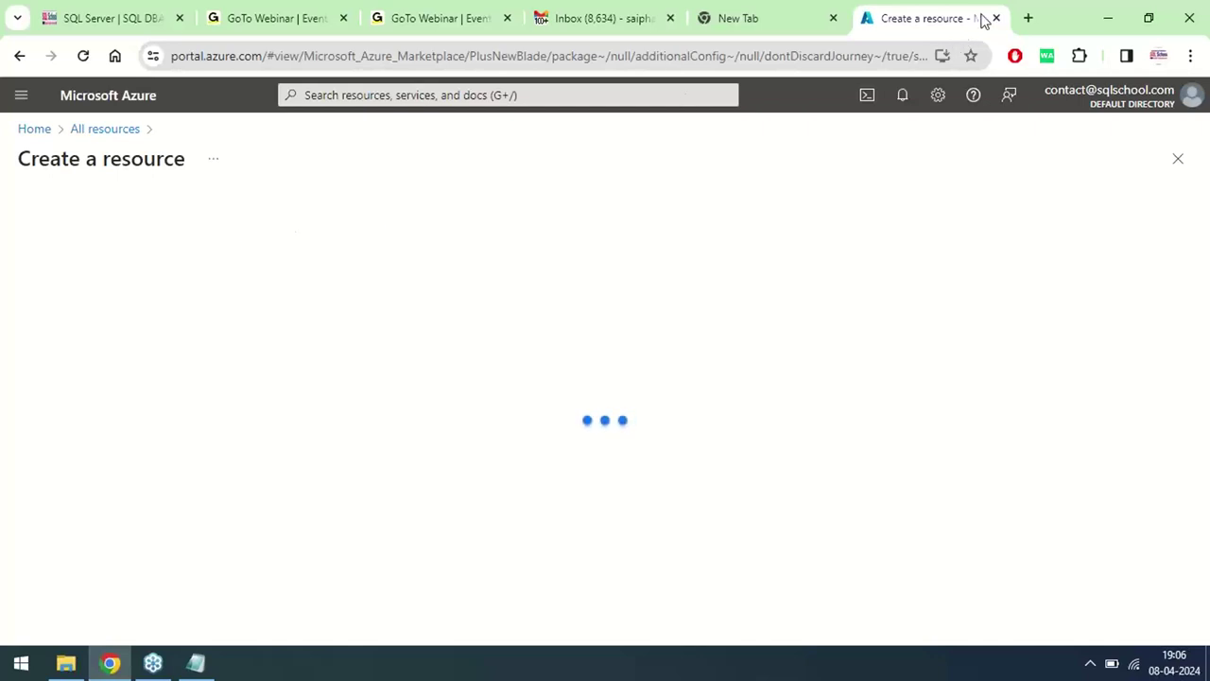
left_click_drag(948, 28, 829, 97)
double_click(762, 92)
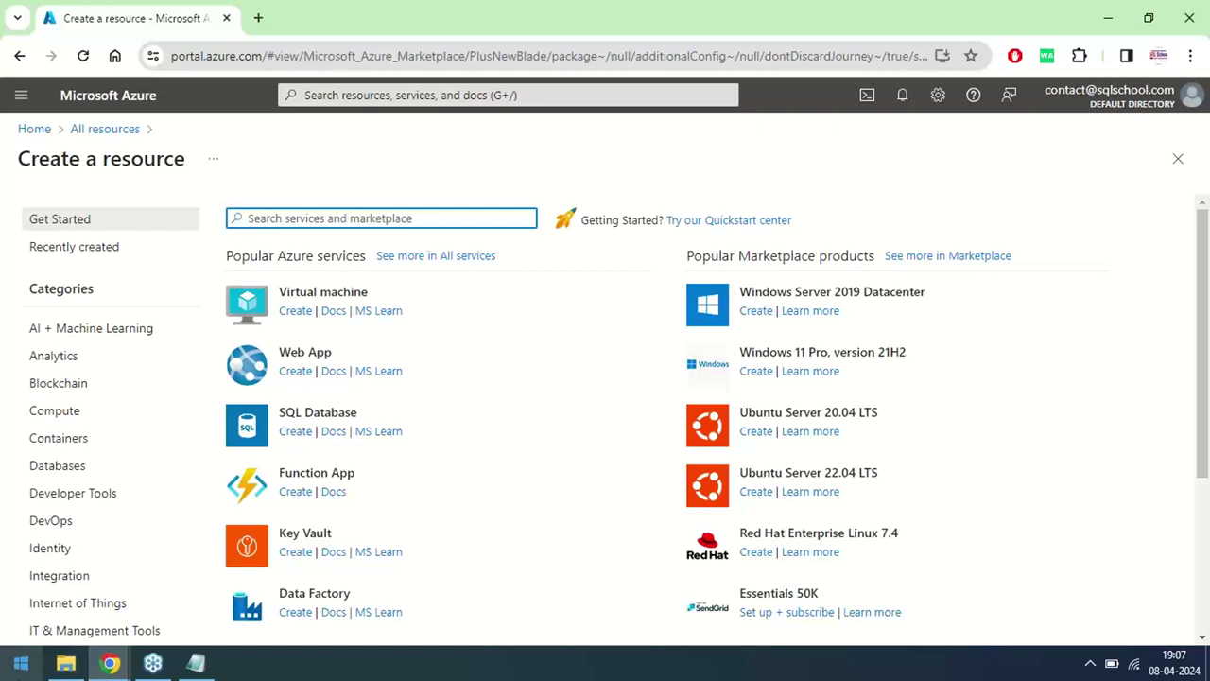
Step: Find Microsoft's Key Vault service in the marketplace and start creating a key vault
type("key")
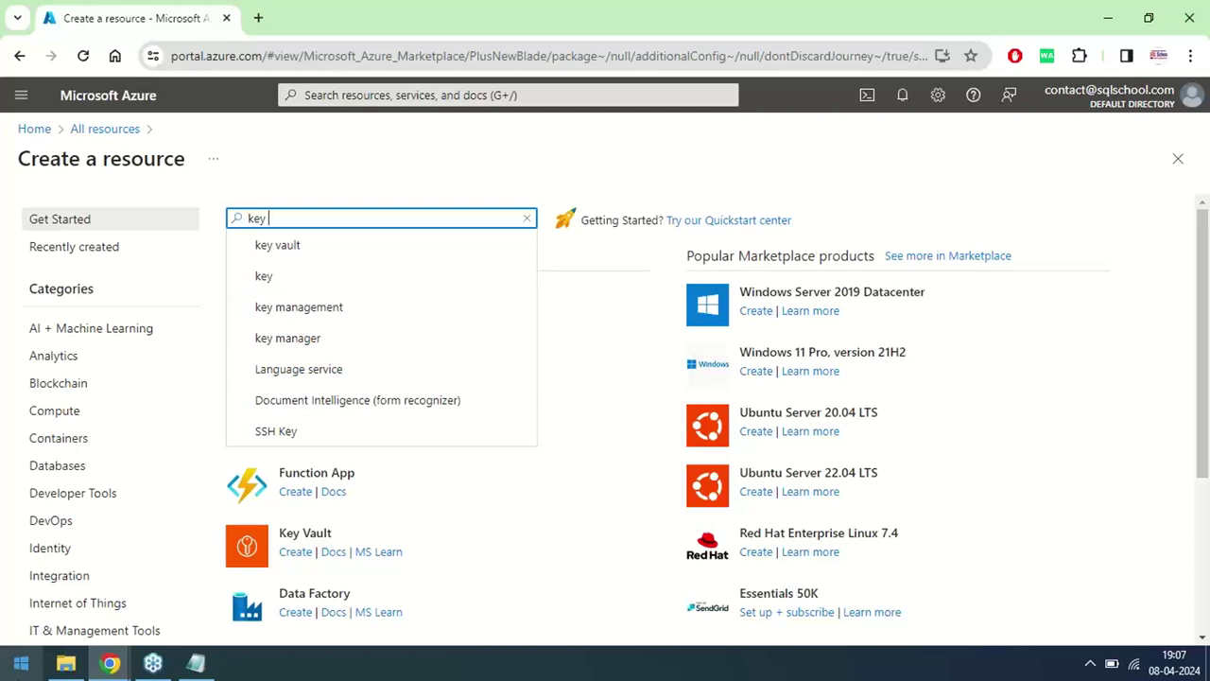
left_click(292, 248)
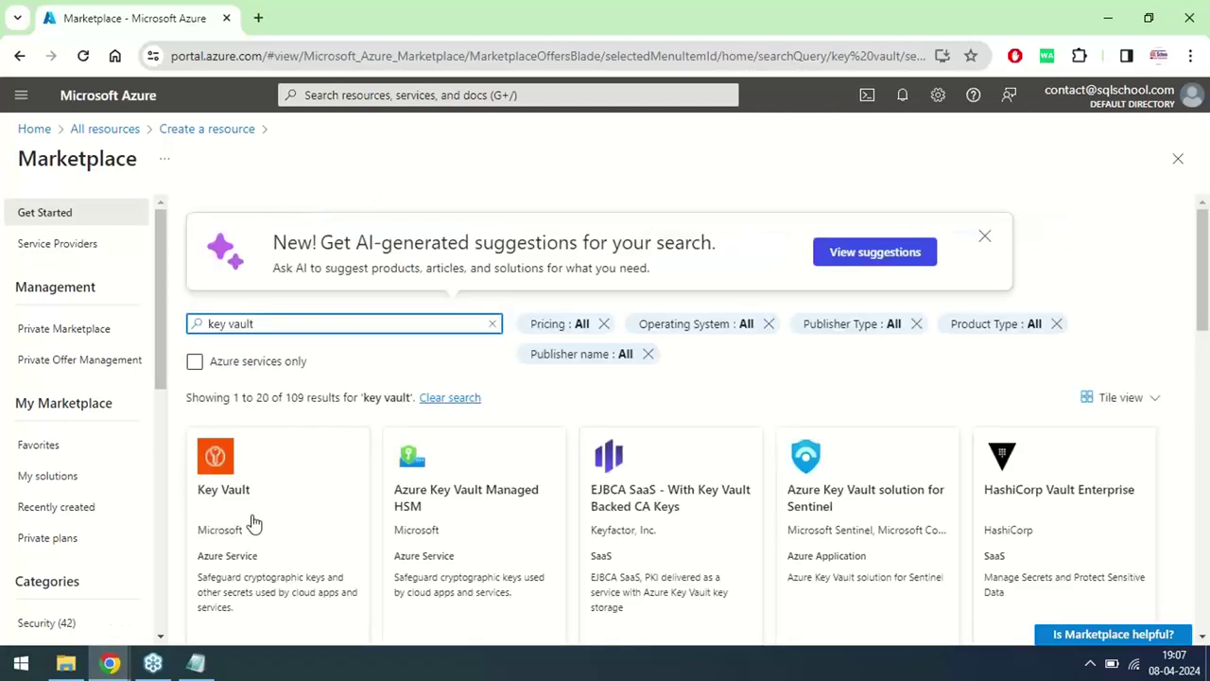
left_click(253, 522)
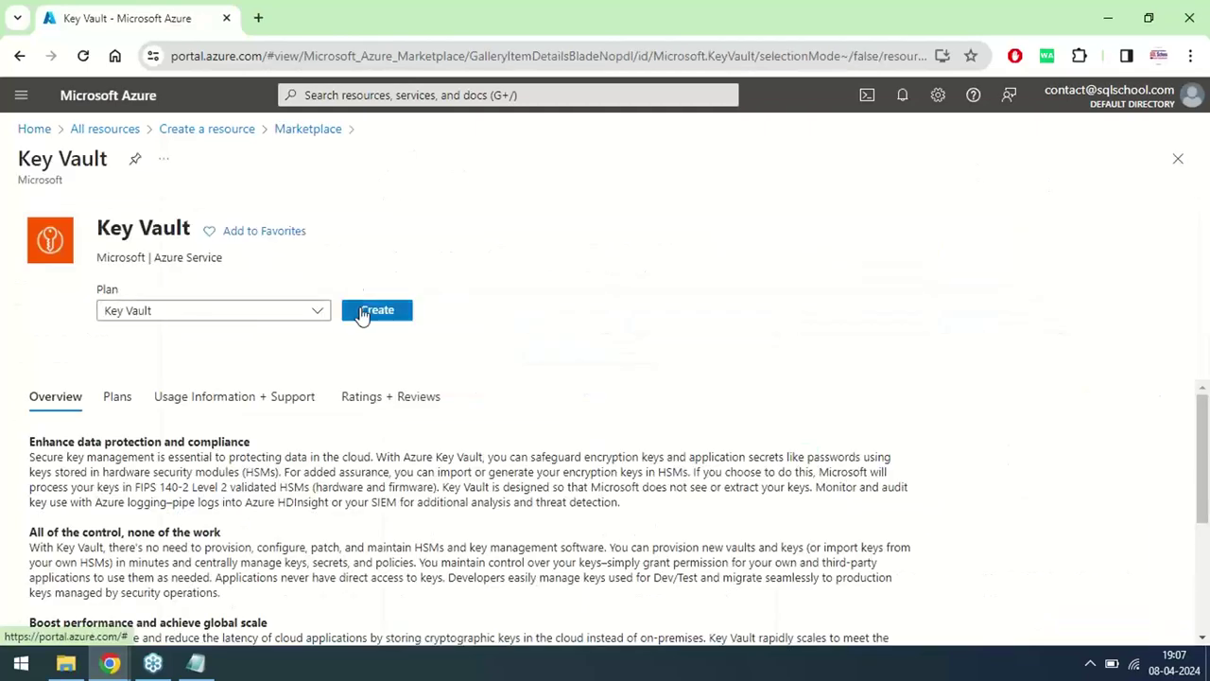
left_click(374, 332)
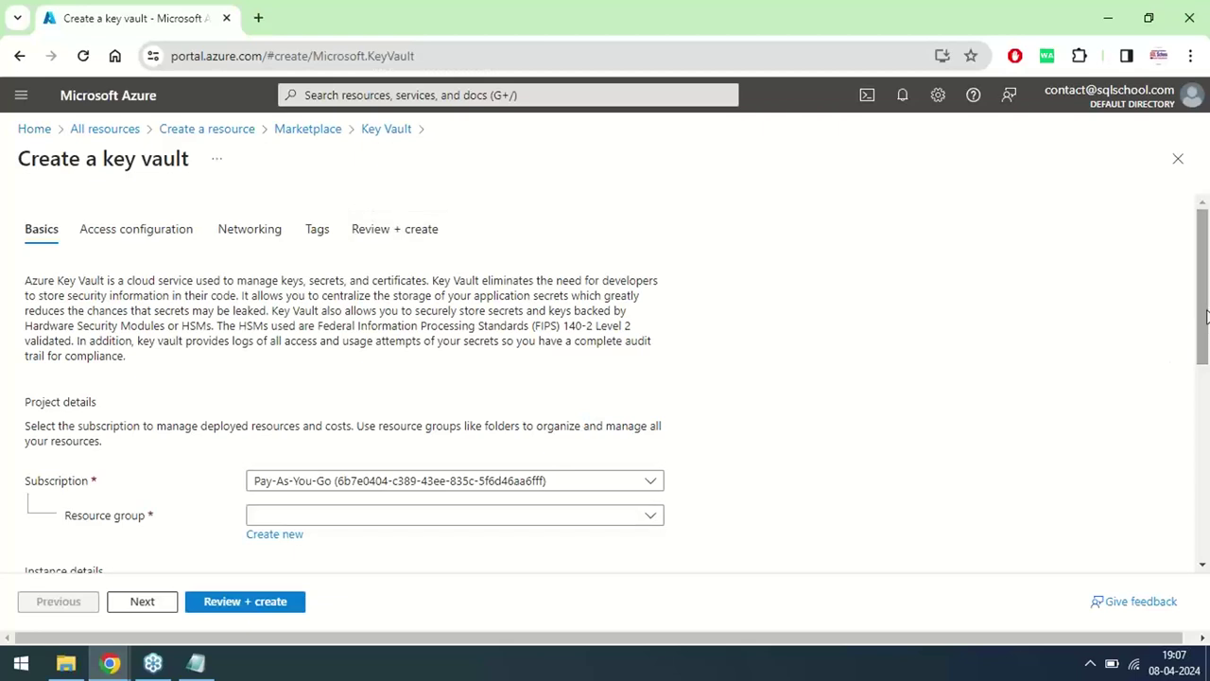
Step: Set the key vault's resource group to adfnotfres
scroll(1205, 316, "down", 2)
left_click(285, 344)
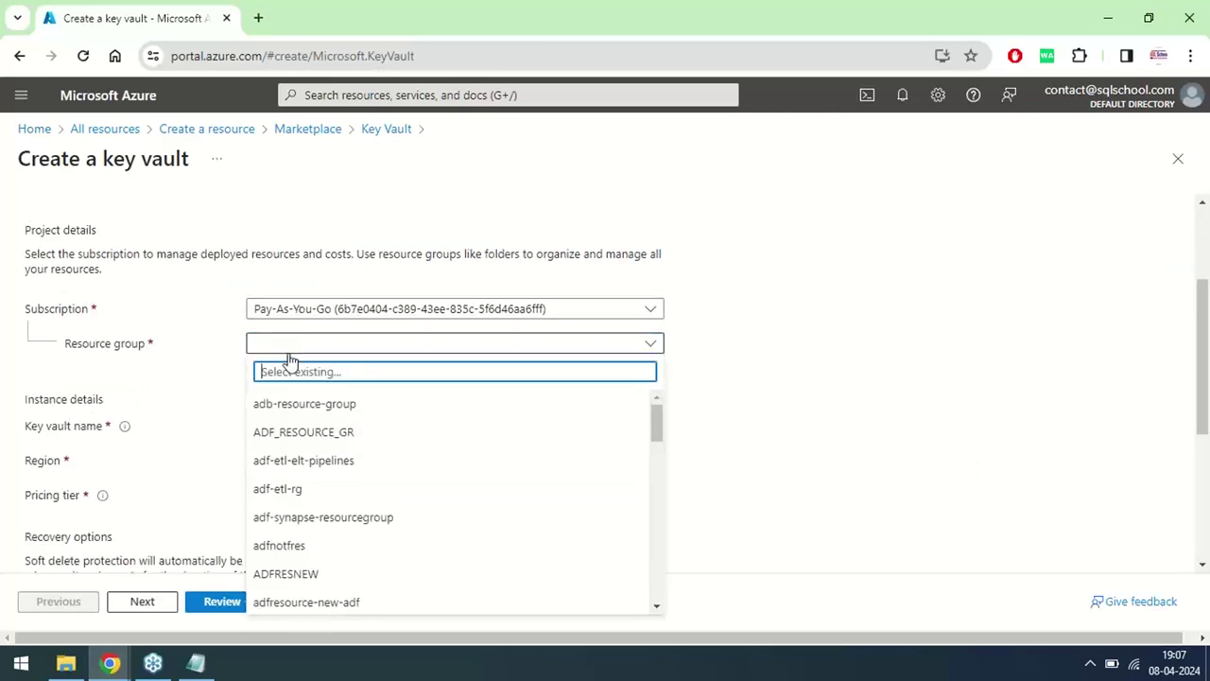
left_click(290, 492)
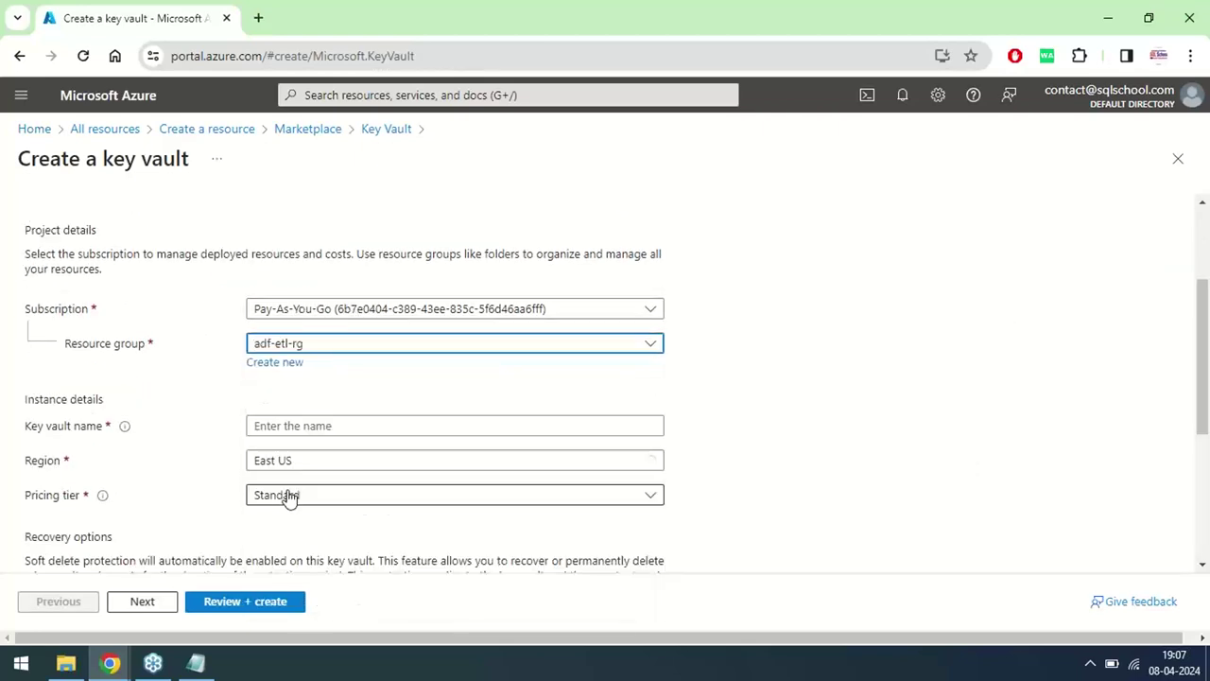
left_click(353, 343)
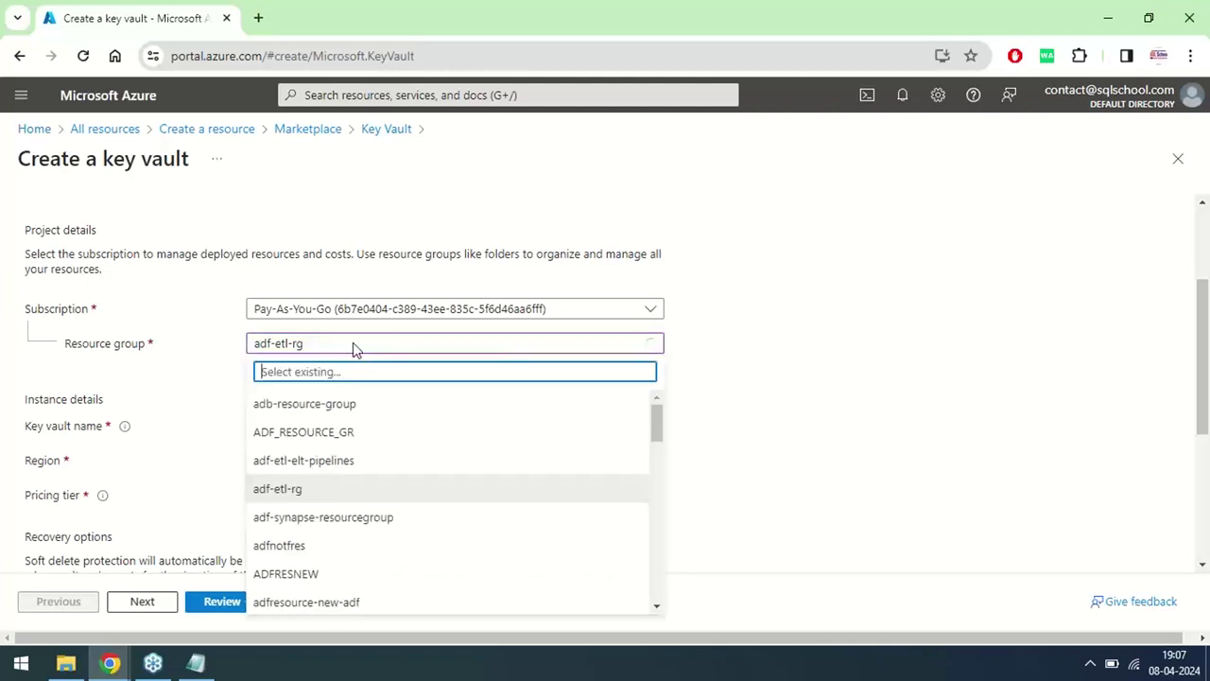
left_click(315, 556)
Step: Name the key vault sqlschoolnewkeyvault
left_click(281, 425)
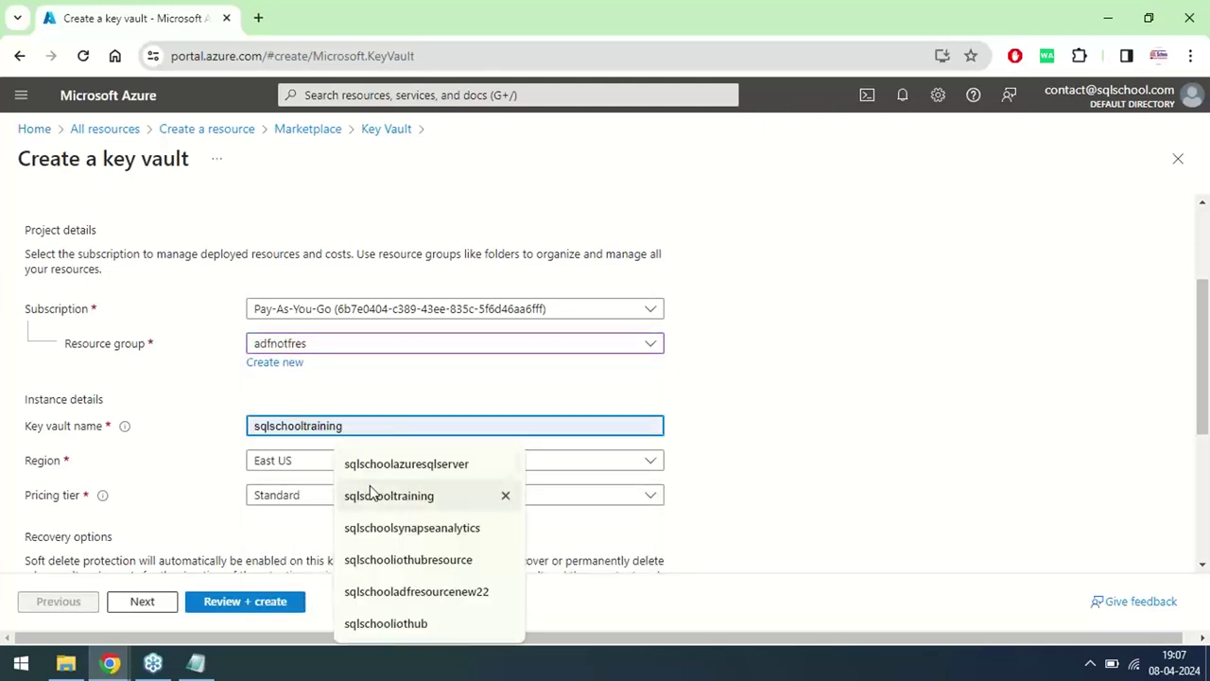
left_click(374, 494)
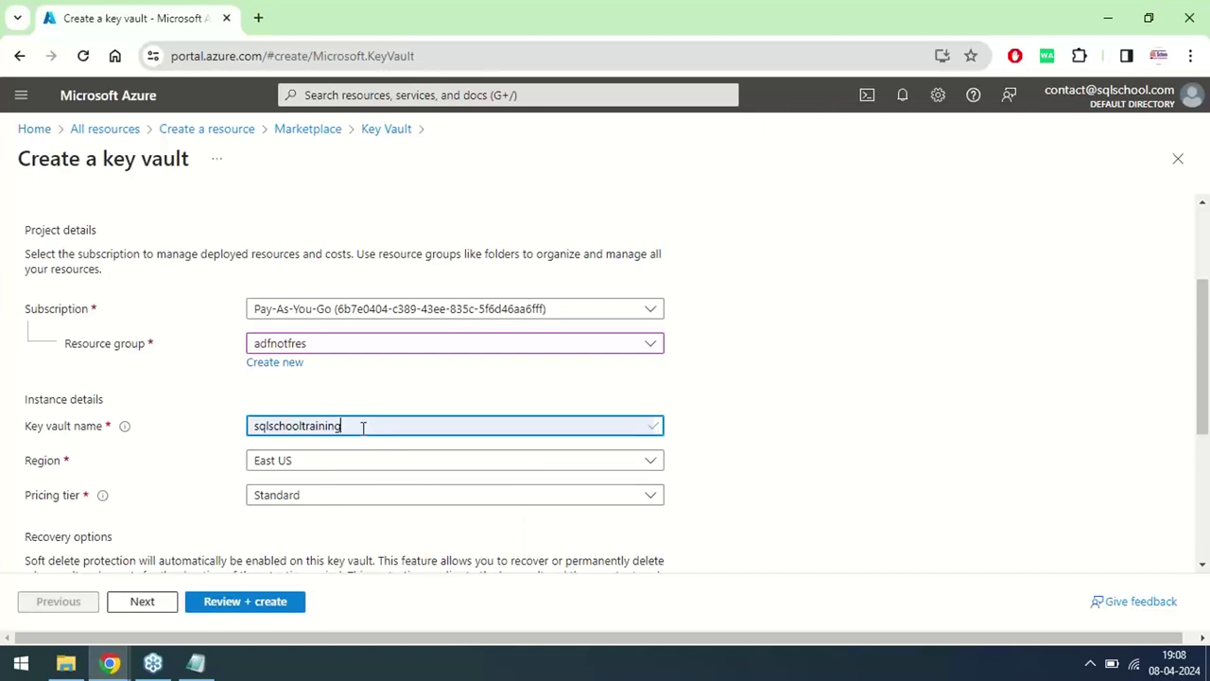
left_click(363, 427)
type("newe")
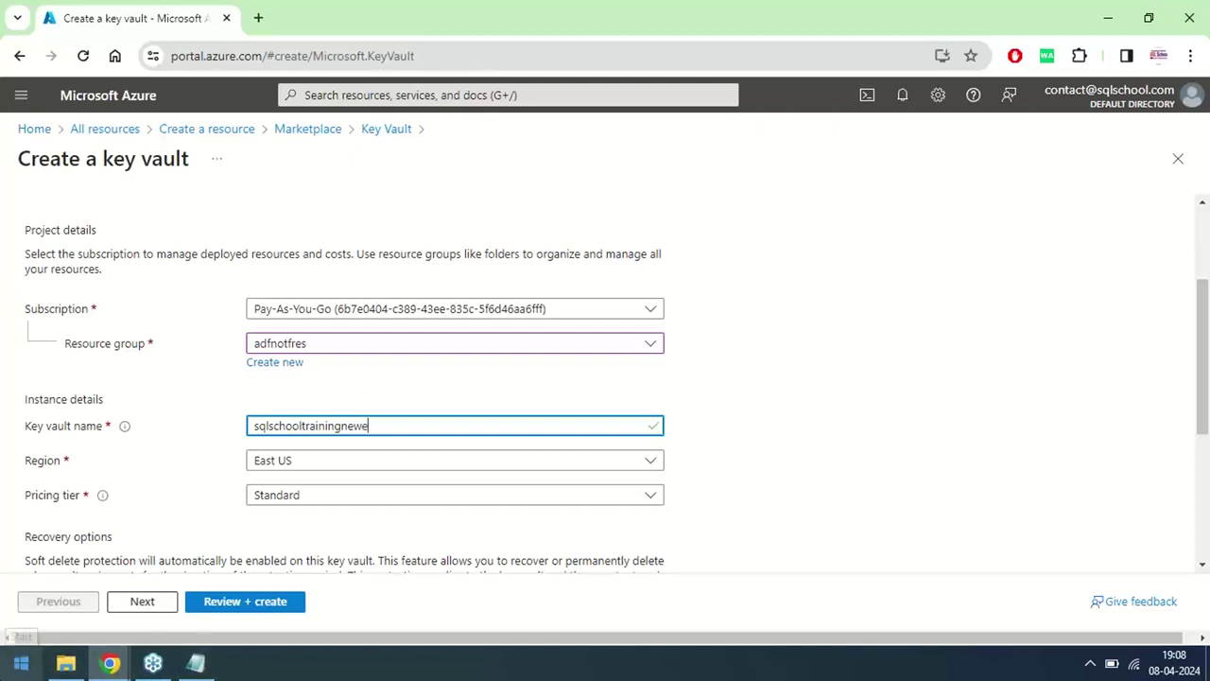
key("BackSpace")
type("keyvault")
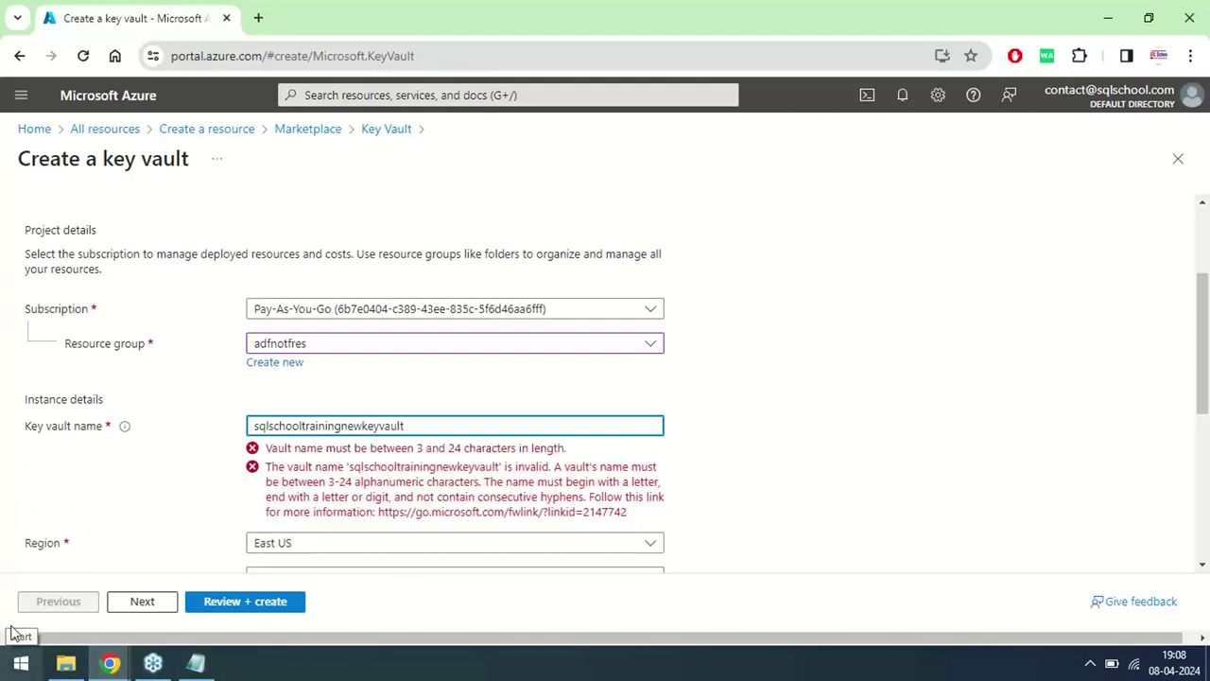
key("Left")
key("Left")
key("Left")
key("Left")
key("Left")
key("Left")
key("Left")
key("Left")
key("Left")
key("BackSpace")
key("BackSpace")
key("BackSpace")
key("BackSpace")
key("BackSpace")
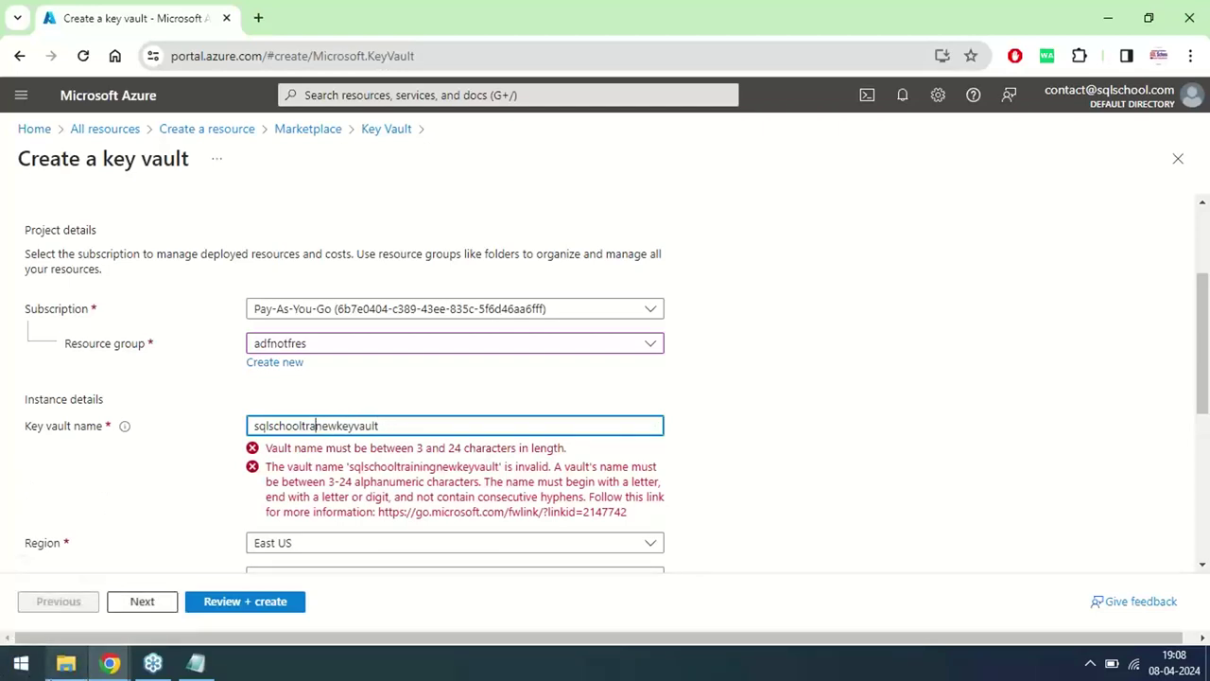
key("BackSpace")
key("BackSpace")
key("BackSpace")
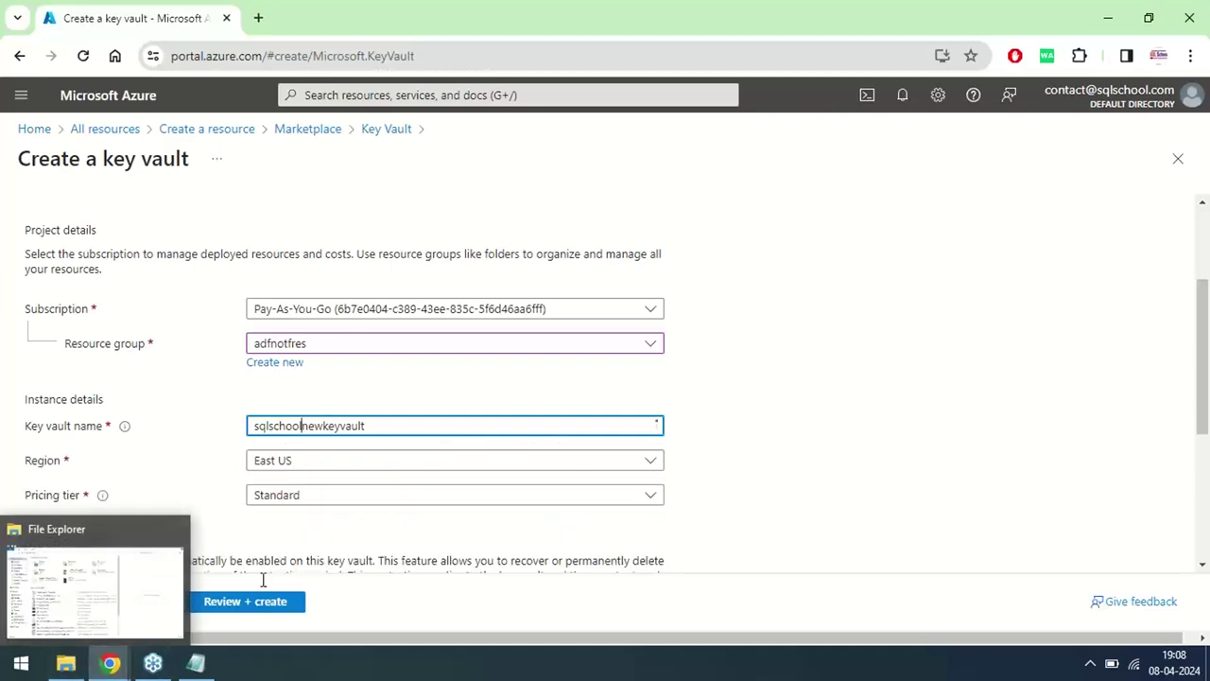
left_click(300, 396)
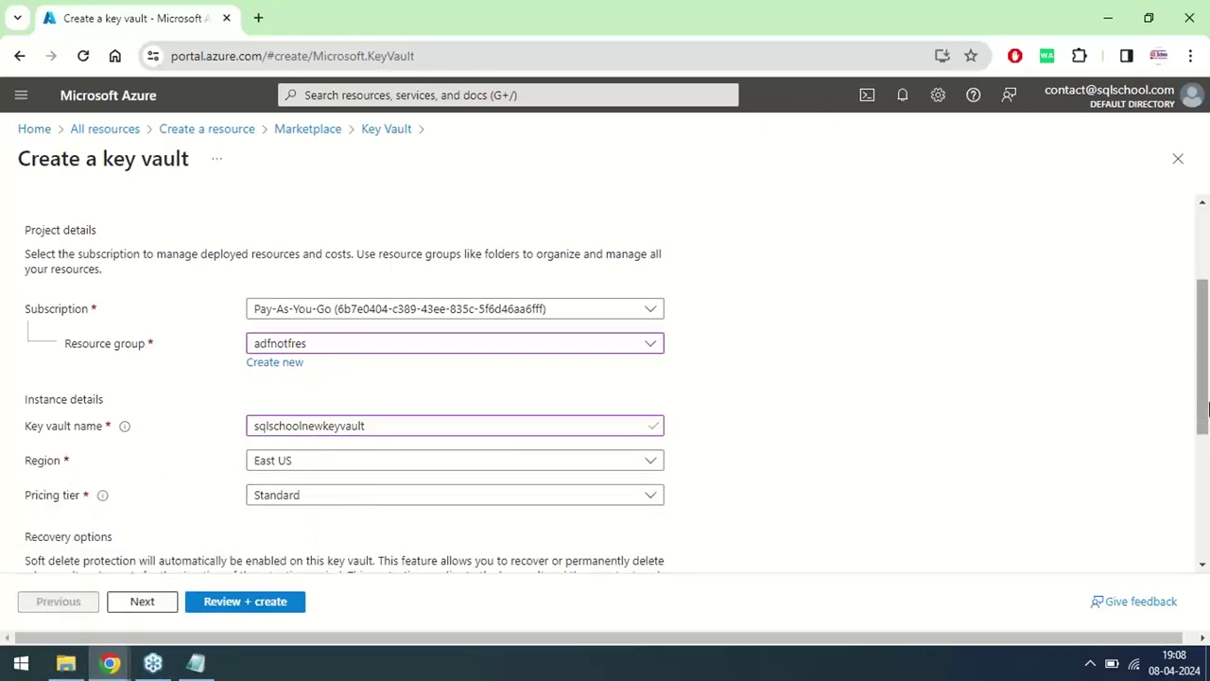
Step: Check the pricing tier options, then validate and deploy the key vault
scroll(1206, 407, "down", 3)
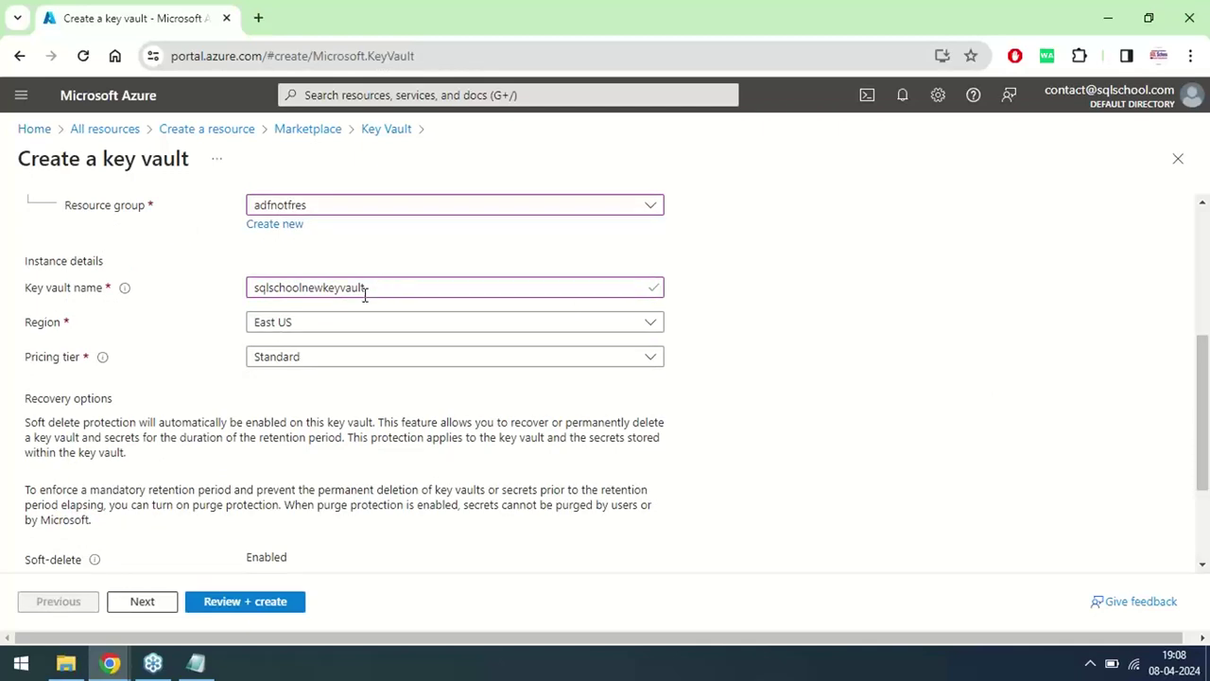
left_click(311, 358)
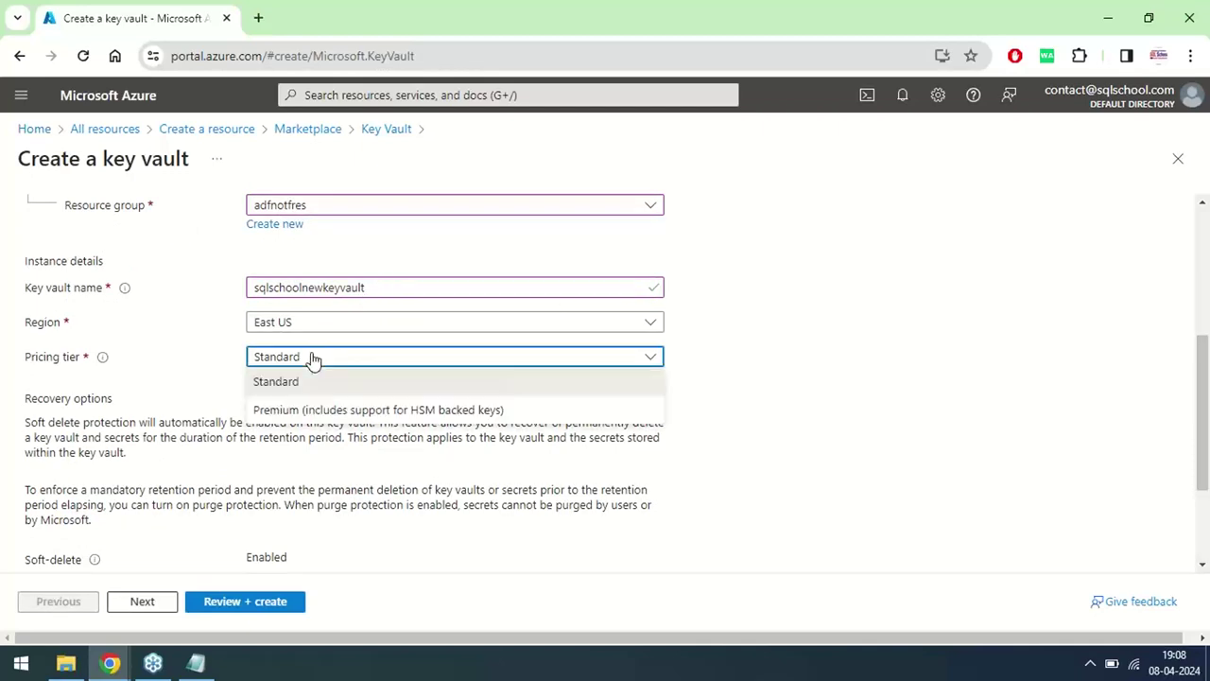
left_click(781, 505)
left_click_drag(1204, 392, 1205, 274)
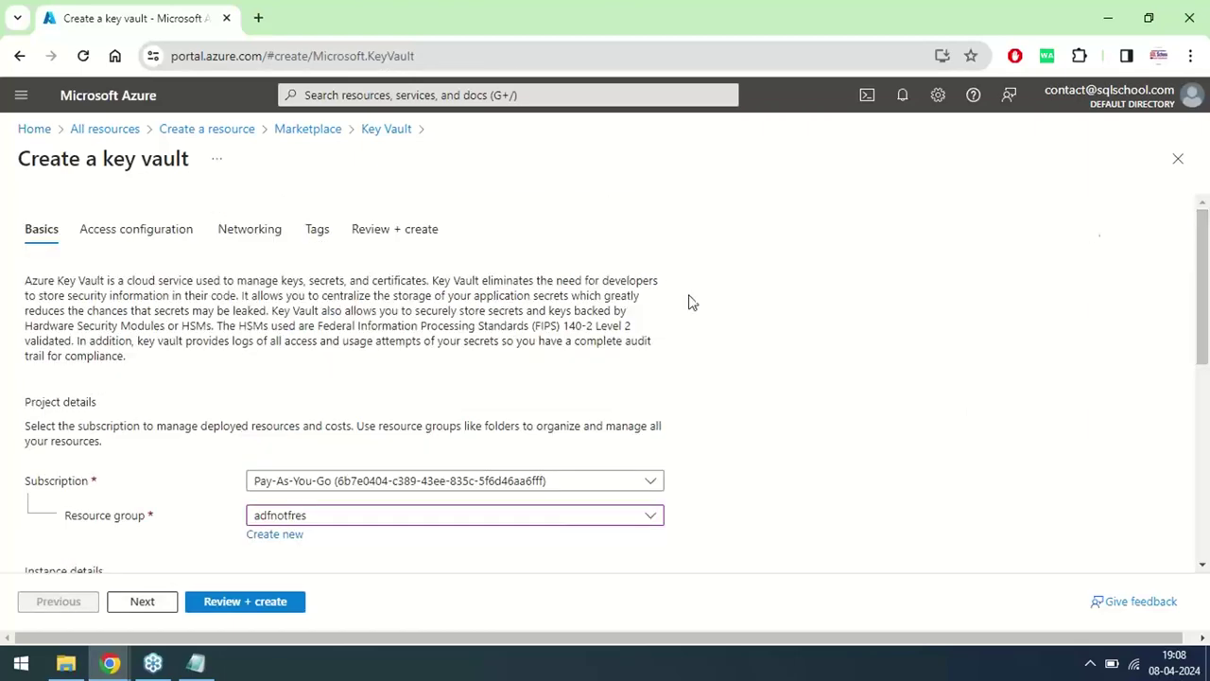
left_click(234, 605)
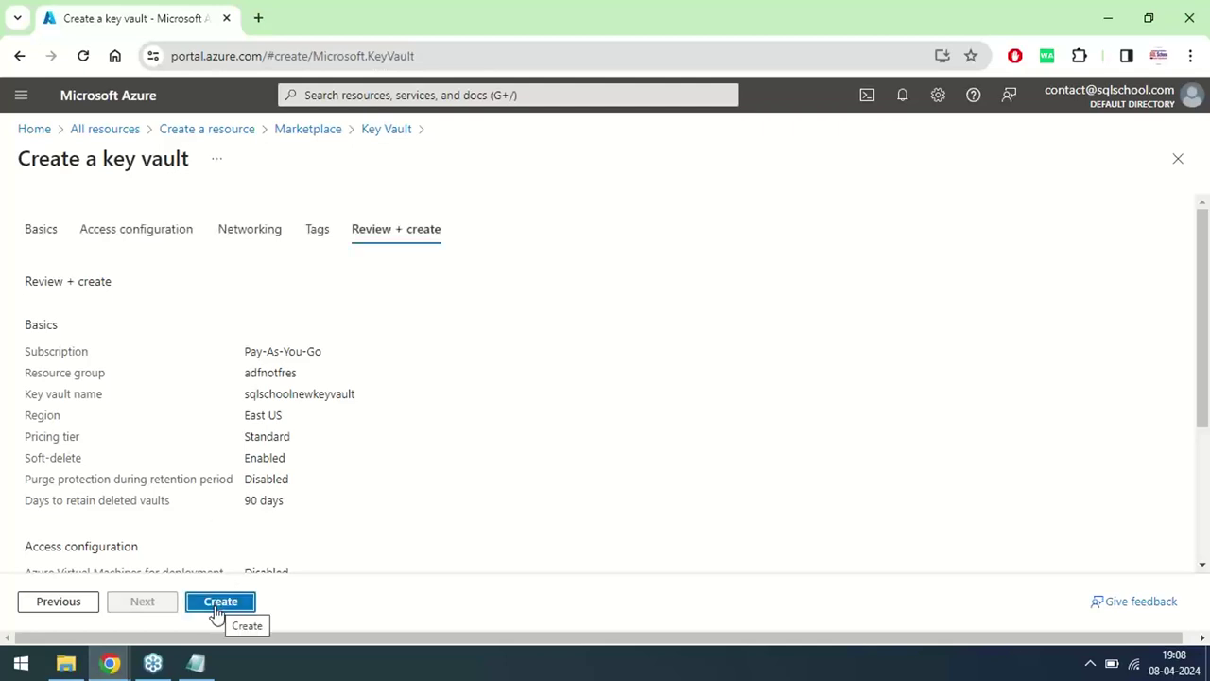
left_click(218, 608)
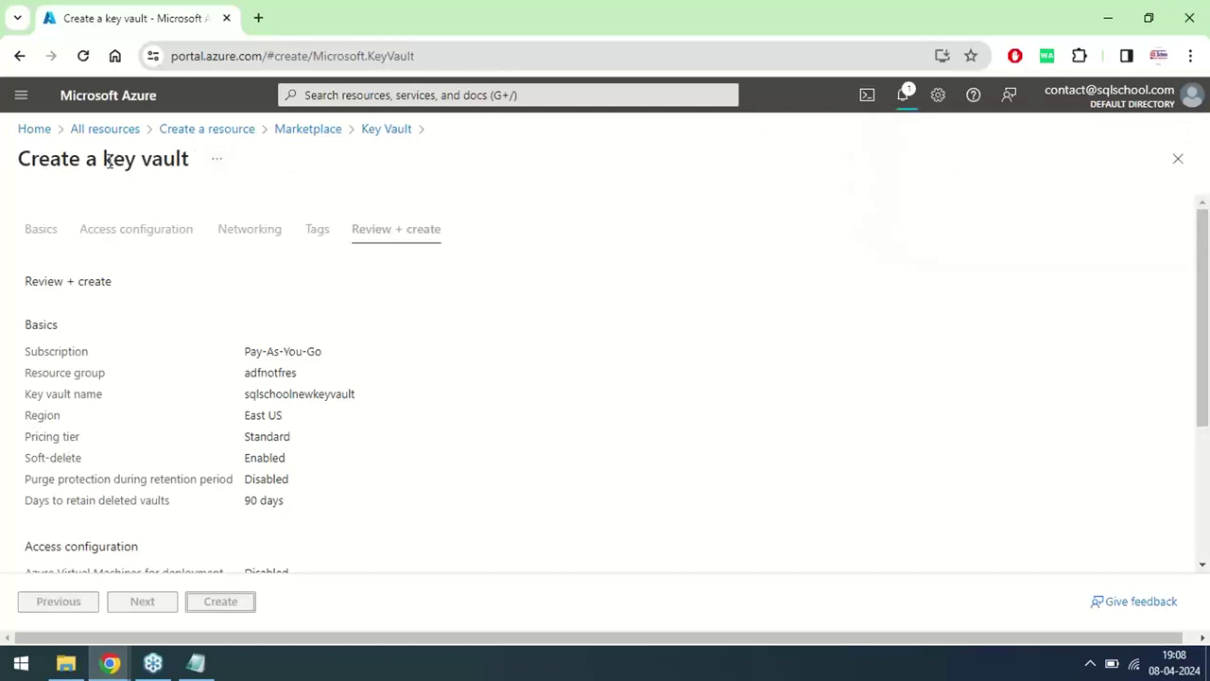
Step: Open the deployed key vault and show its keys
left_click_drag(113, 159, 125, 159)
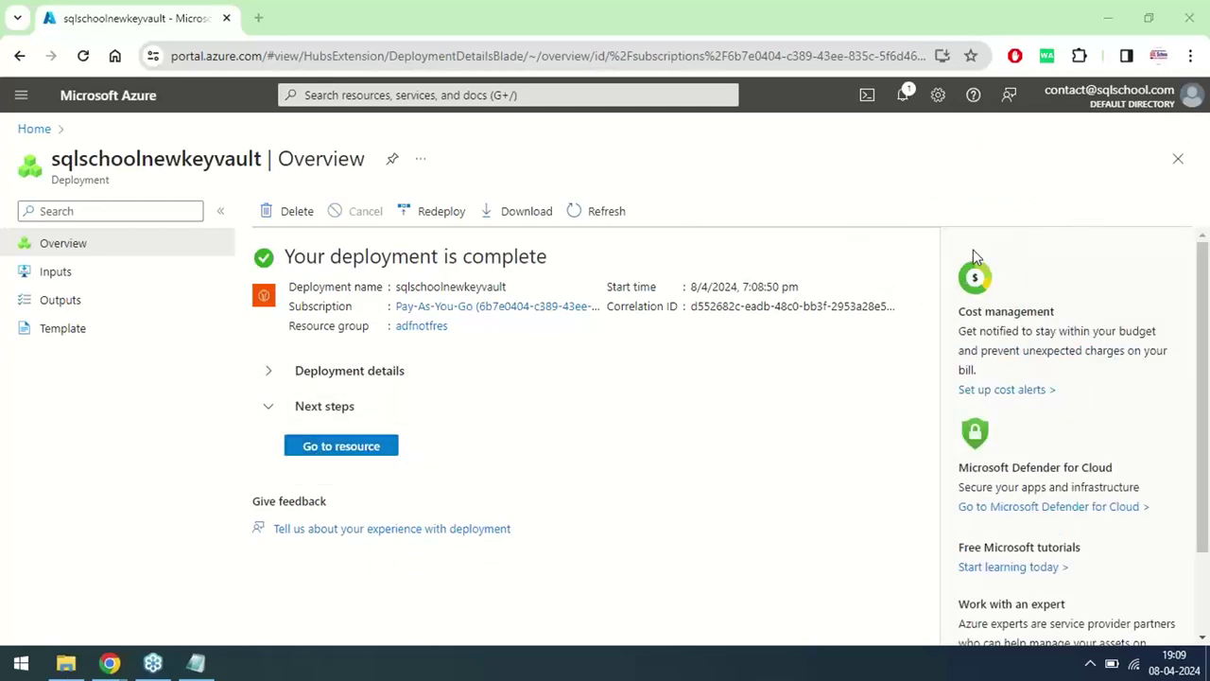
left_click(331, 450)
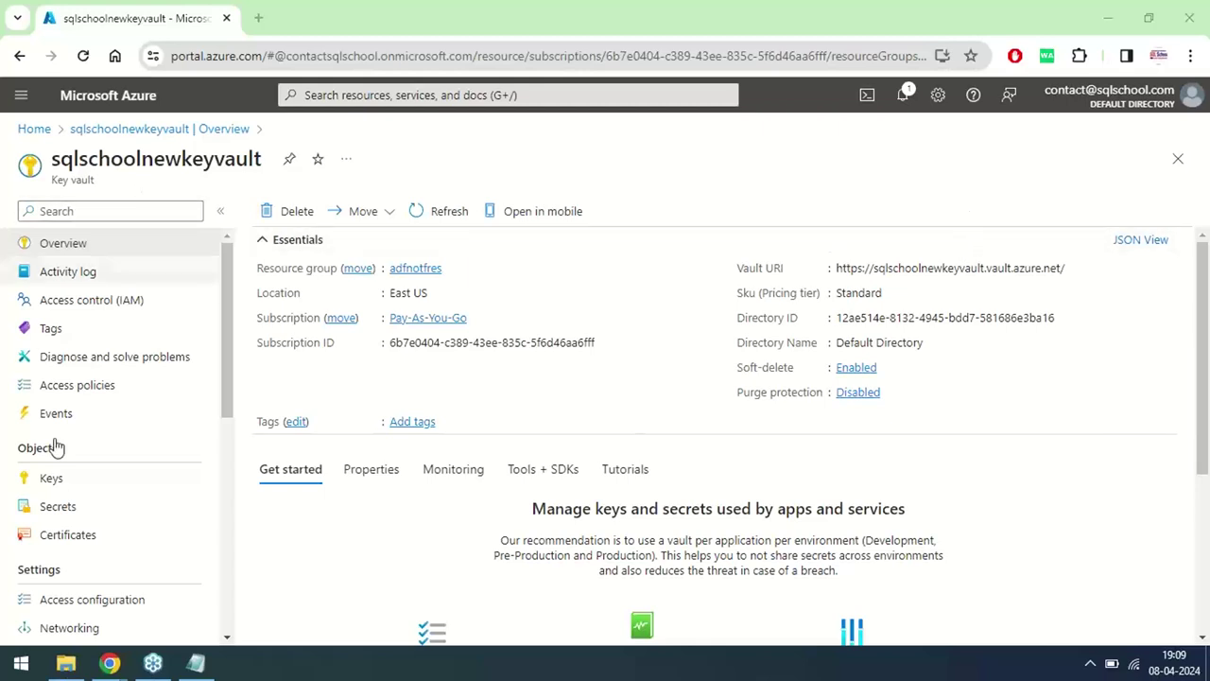
left_click(56, 480)
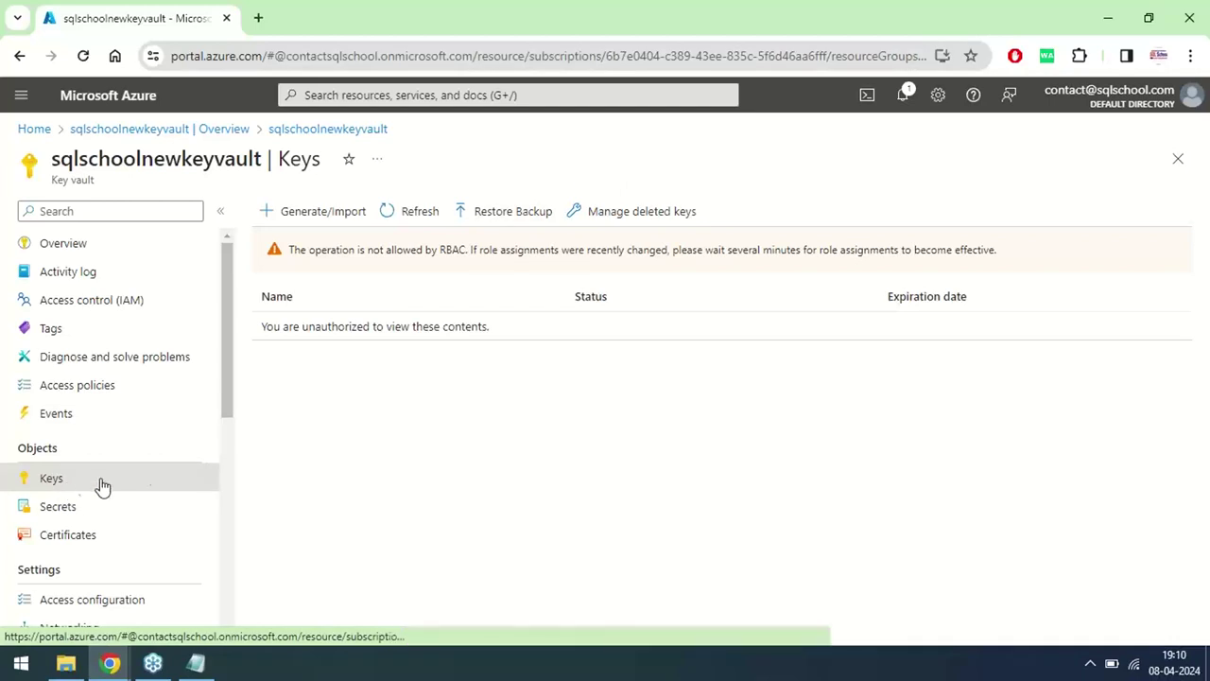
Step: Try to generate a 2048-bit RSA key named key1 in the key vault
left_click(330, 218)
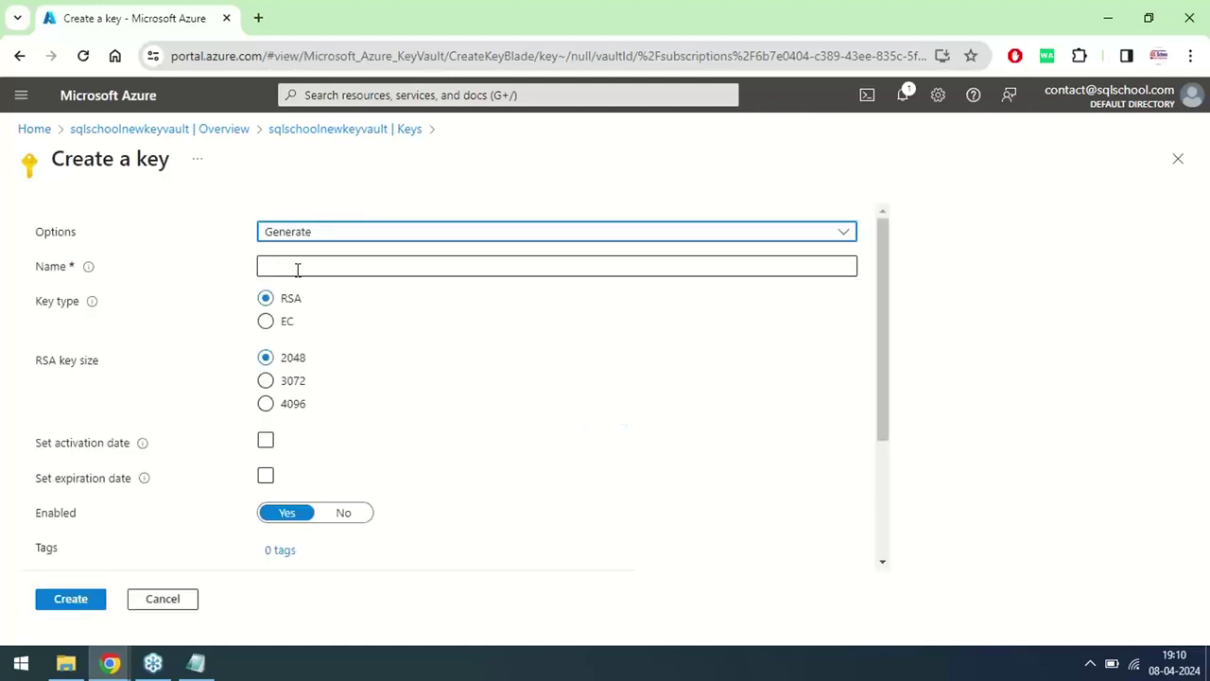
left_click(296, 266)
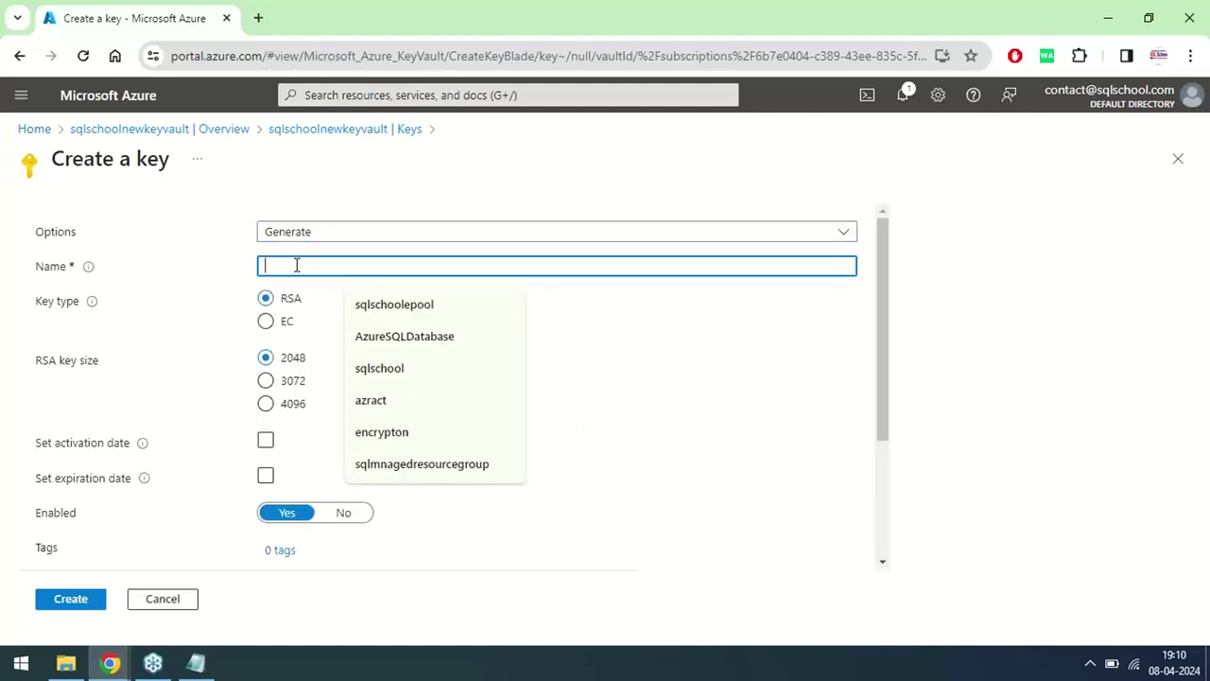
type("key1")
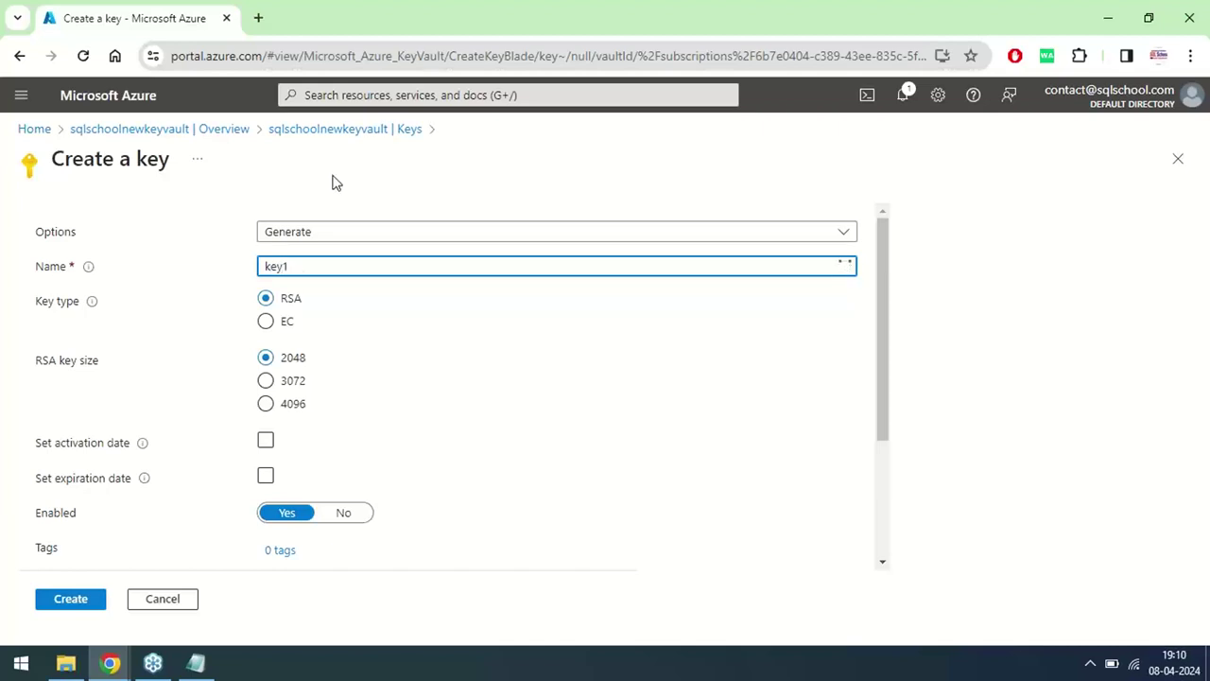
left_click(332, 183)
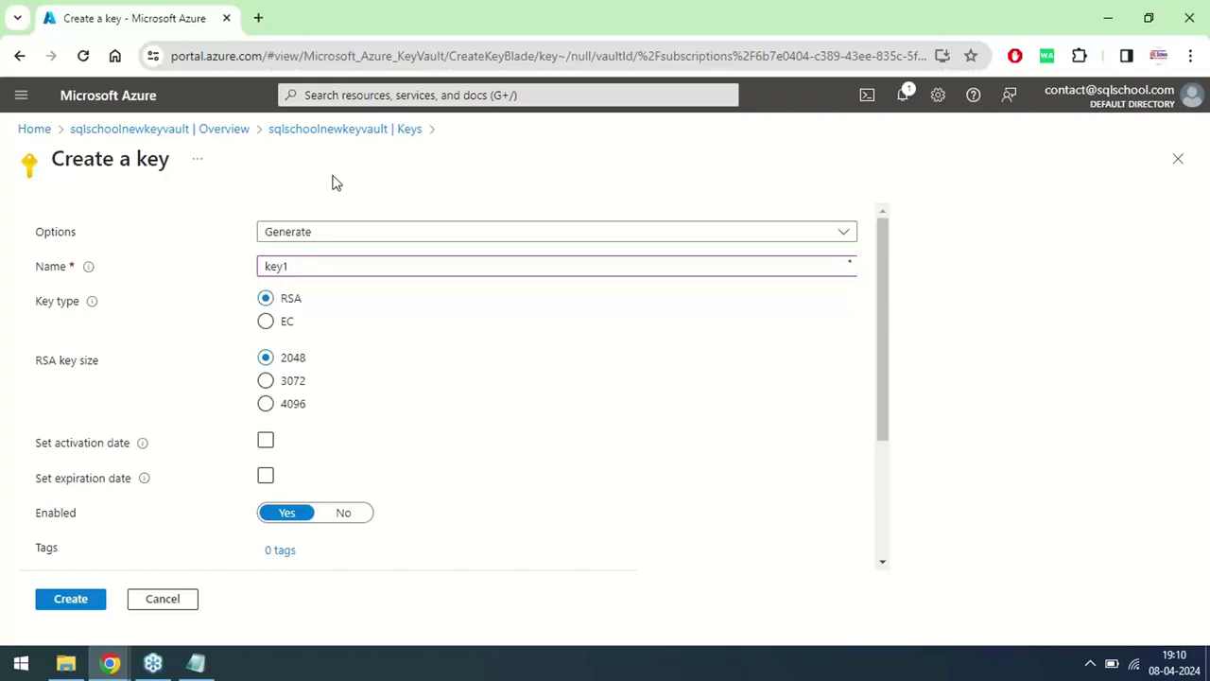
left_click(73, 602)
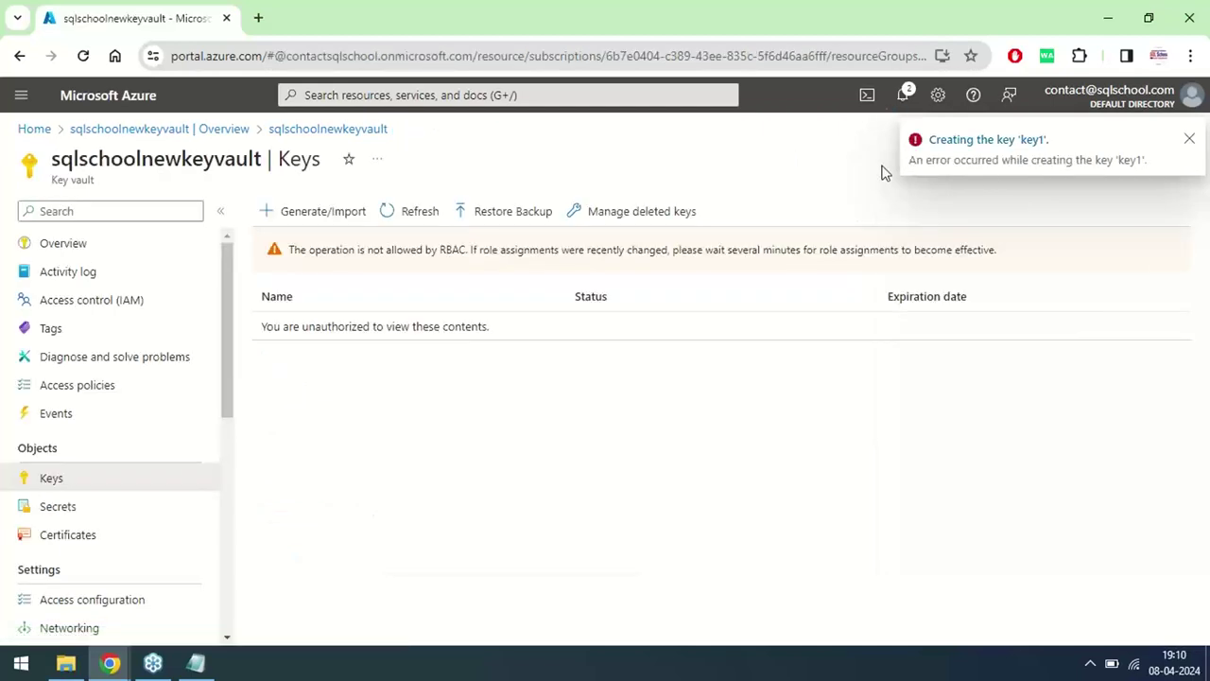
Step: Open the error details for the key creation and examine the message and raw error text
left_click(1006, 140)
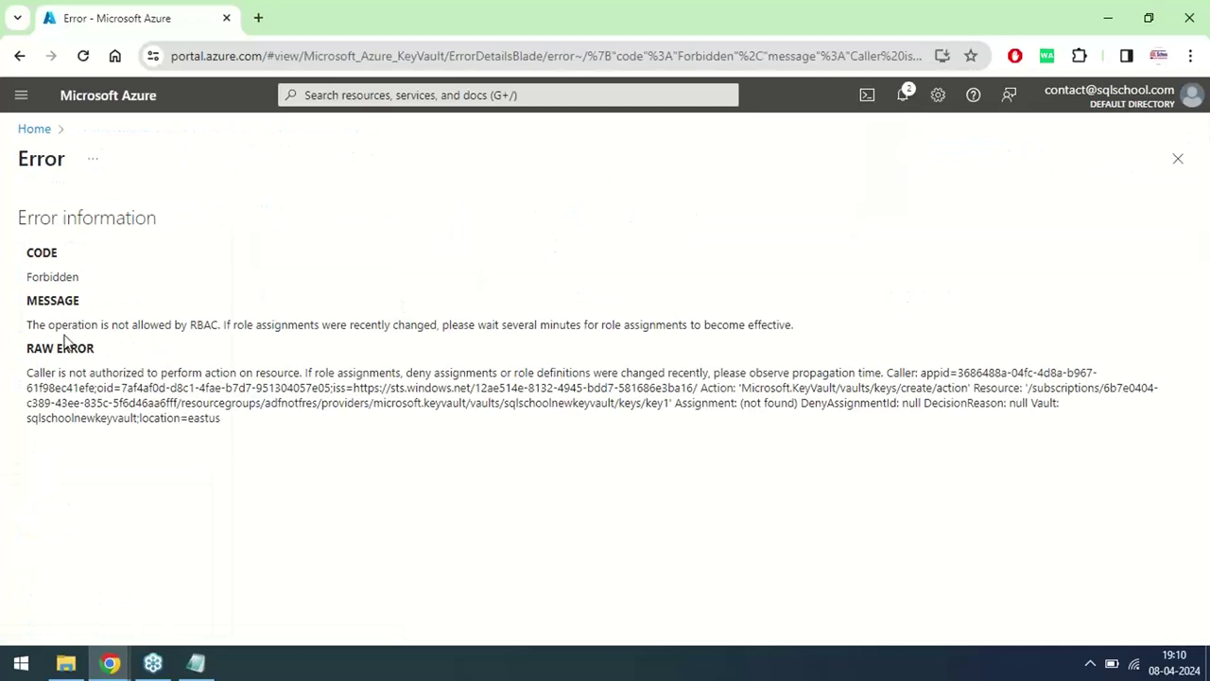
left_click_drag(32, 324, 158, 328)
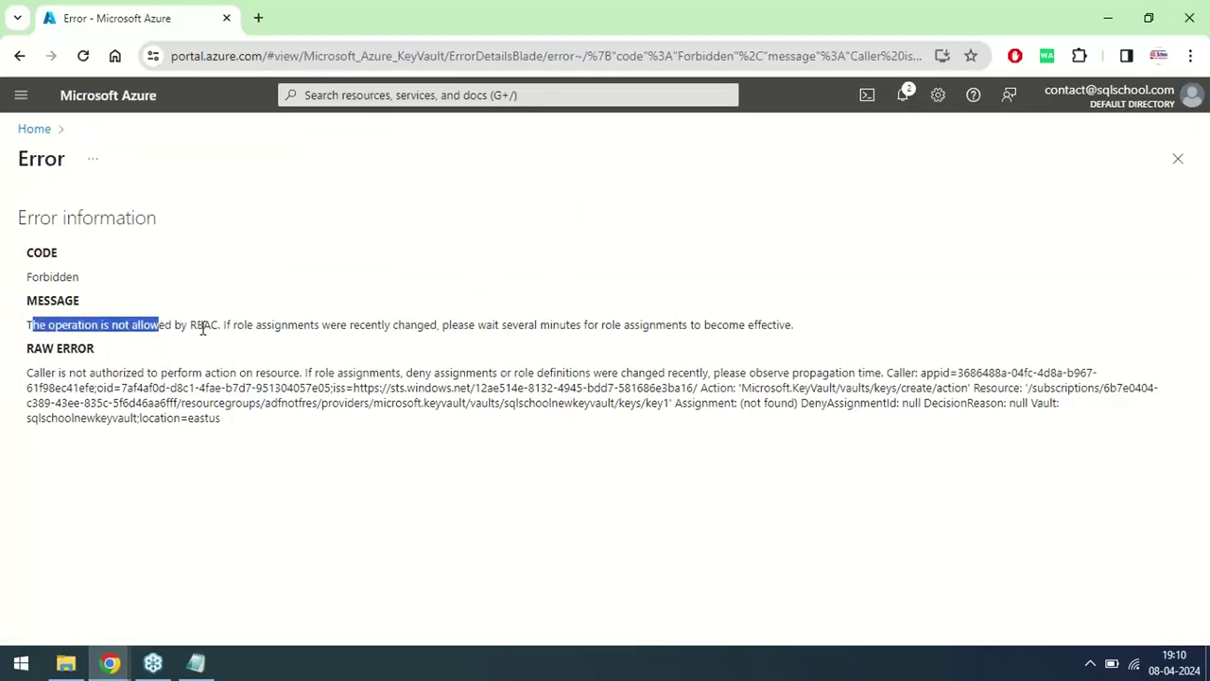
double_click(202, 328)
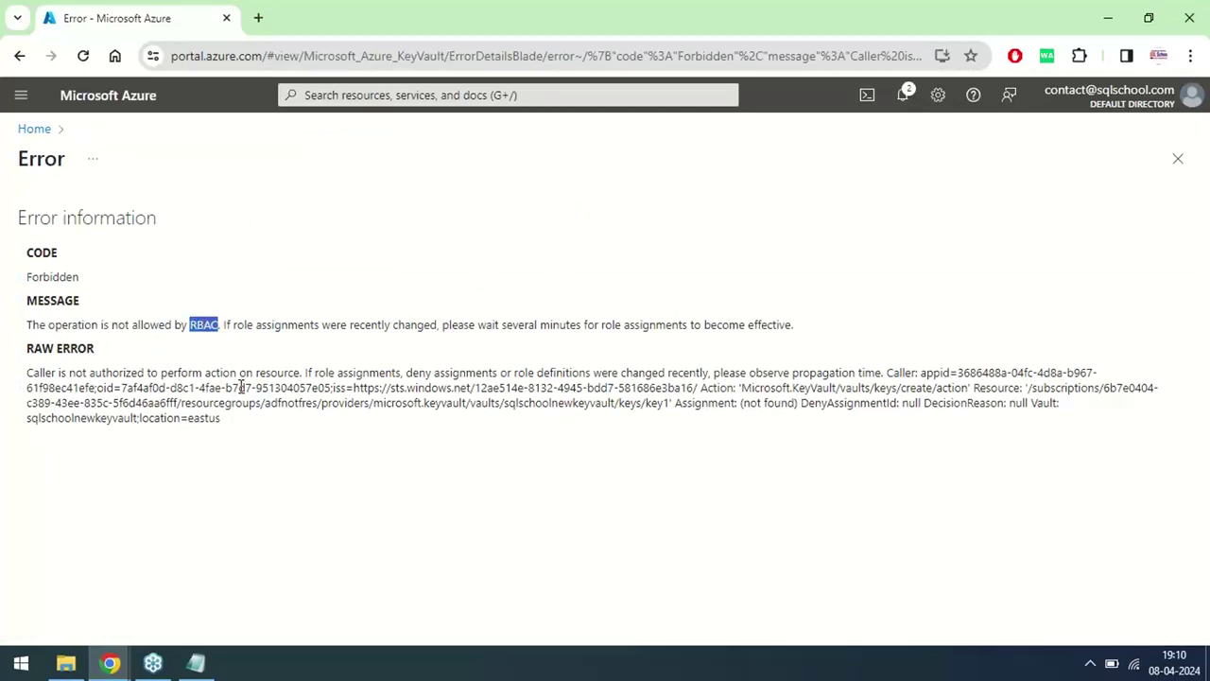
triple_click(210, 321)
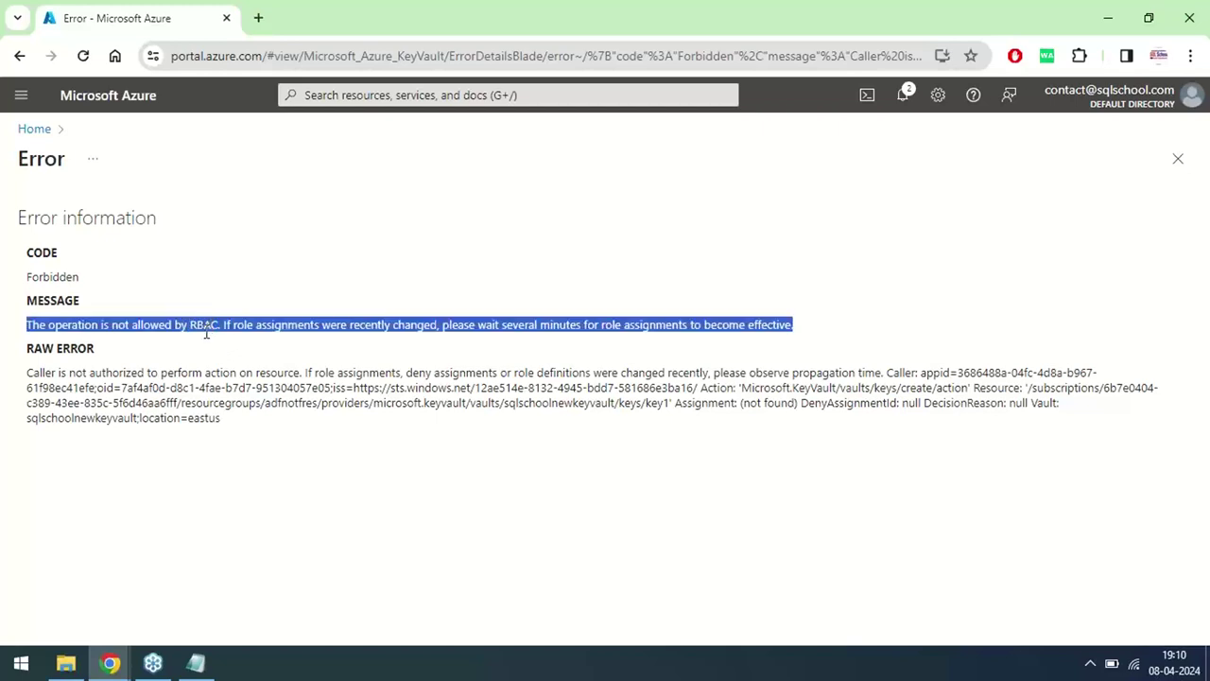
double_click(205, 325)
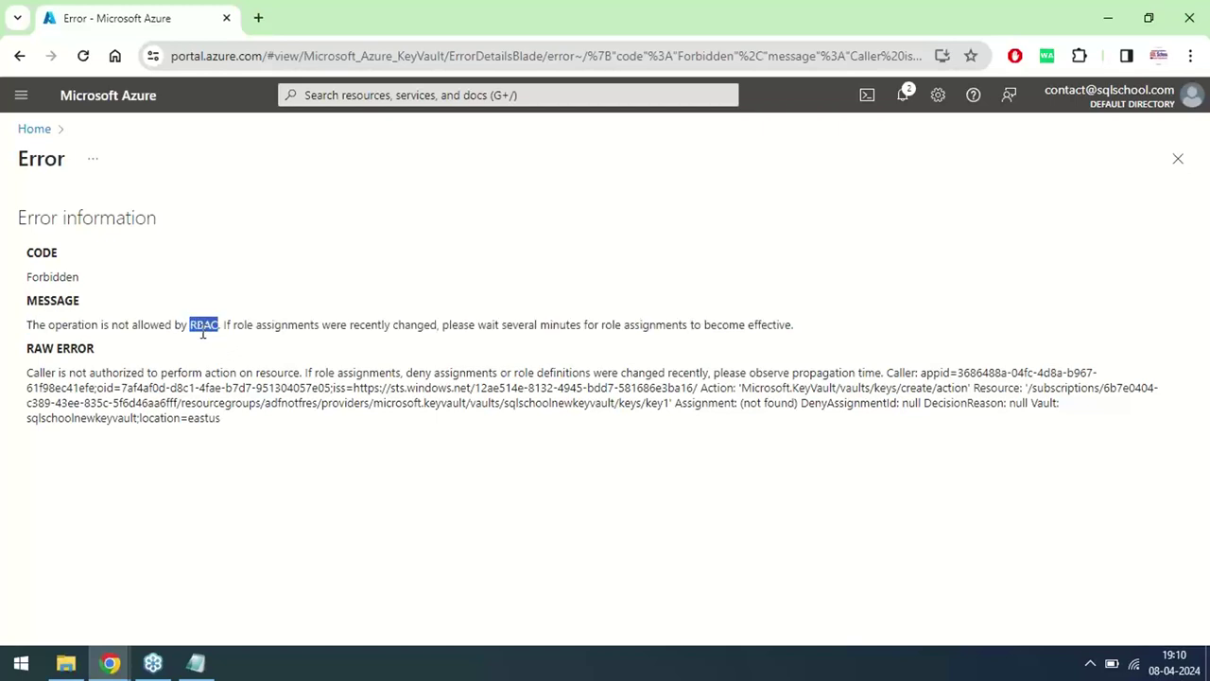
left_click_drag(28, 373, 292, 373)
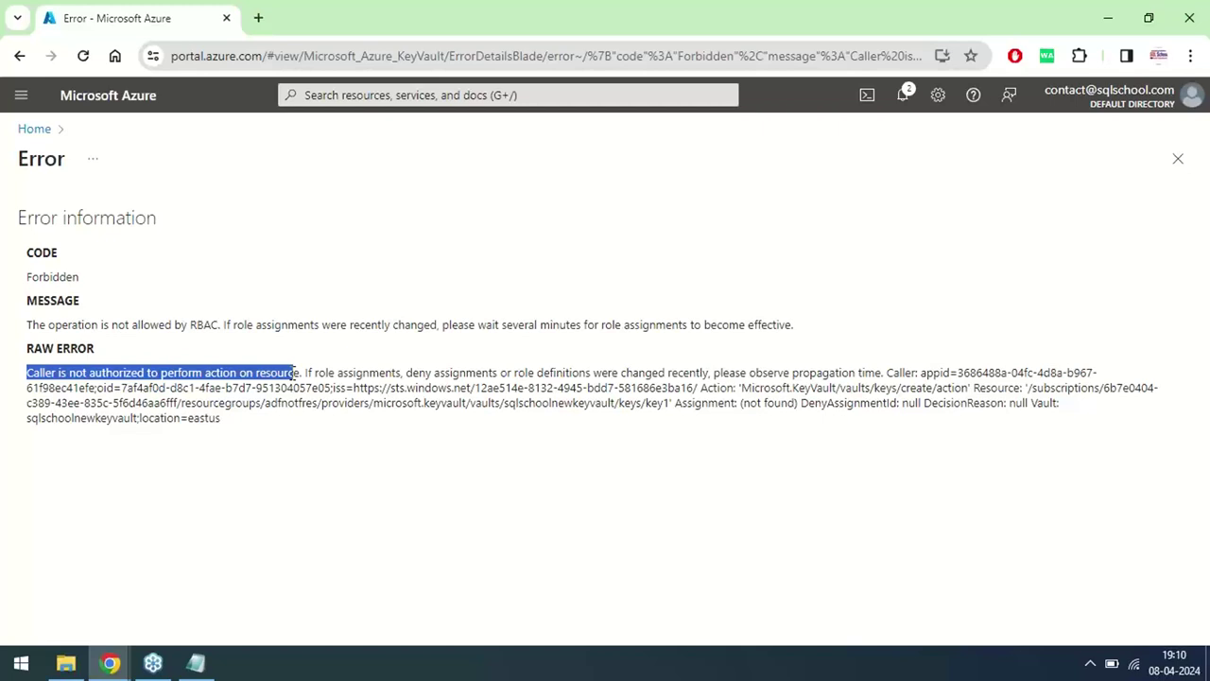
Step: Examine the raw error's wording about the caller not being authorized, checking it against the signed-in account
left_click(329, 387)
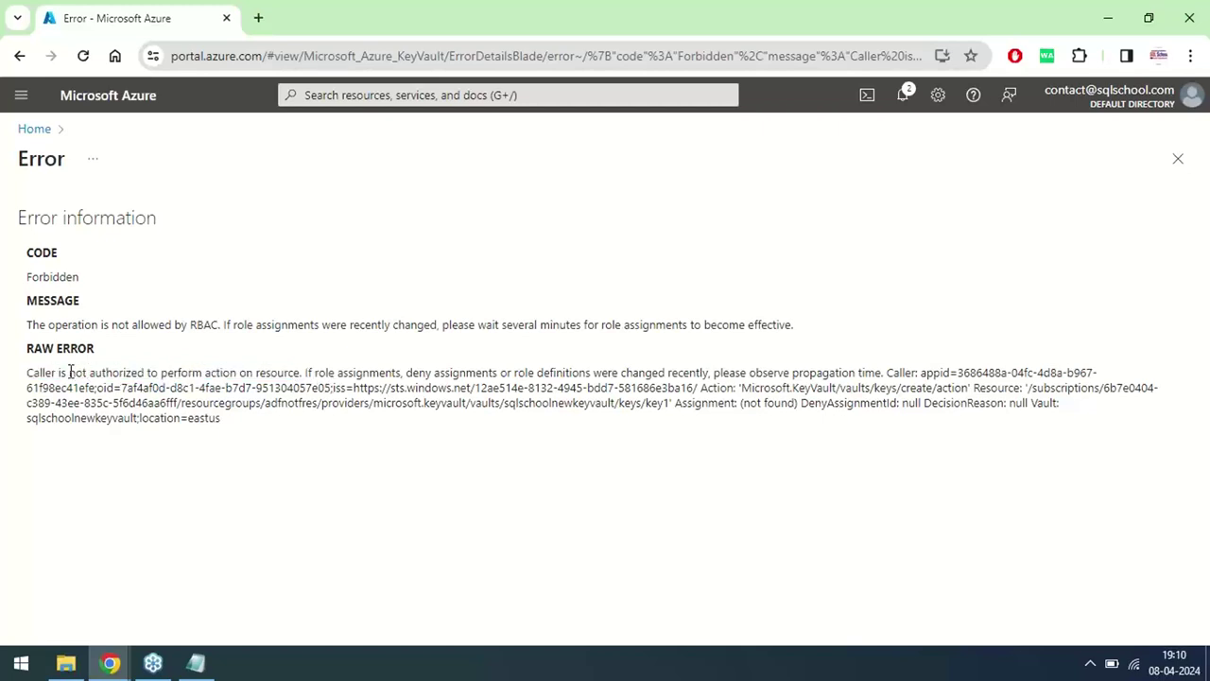
double_click(42, 373)
mouse_move(1105, 108)
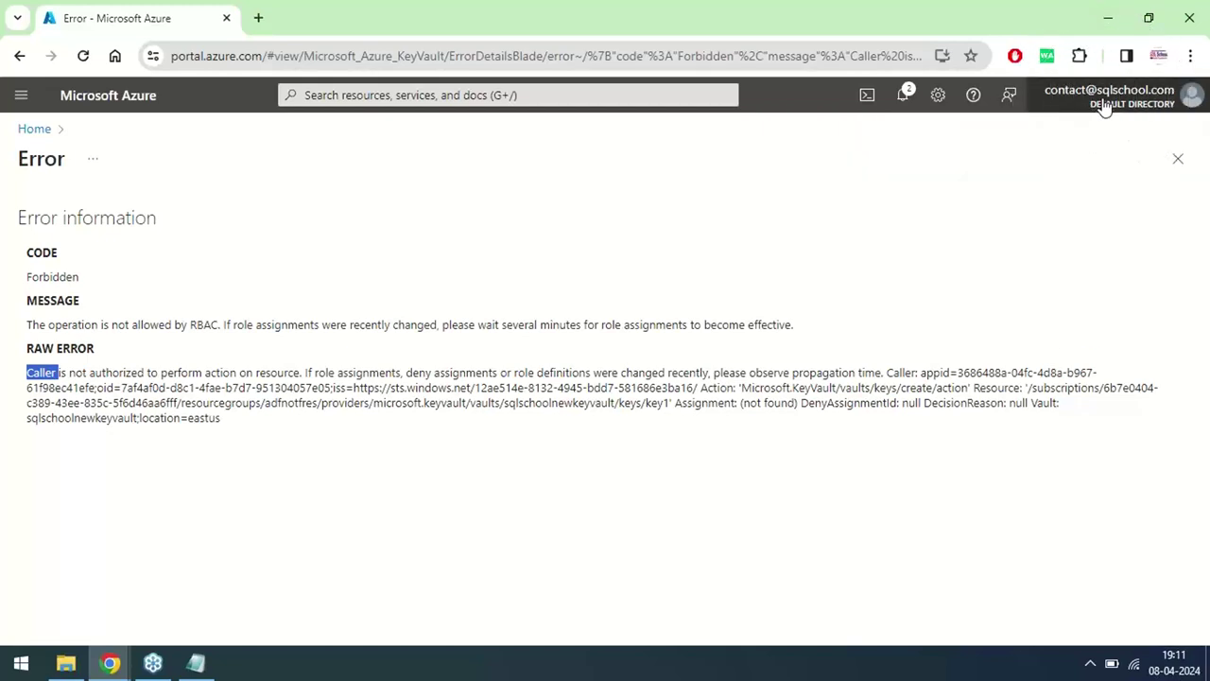
left_click_drag(83, 373, 207, 373)
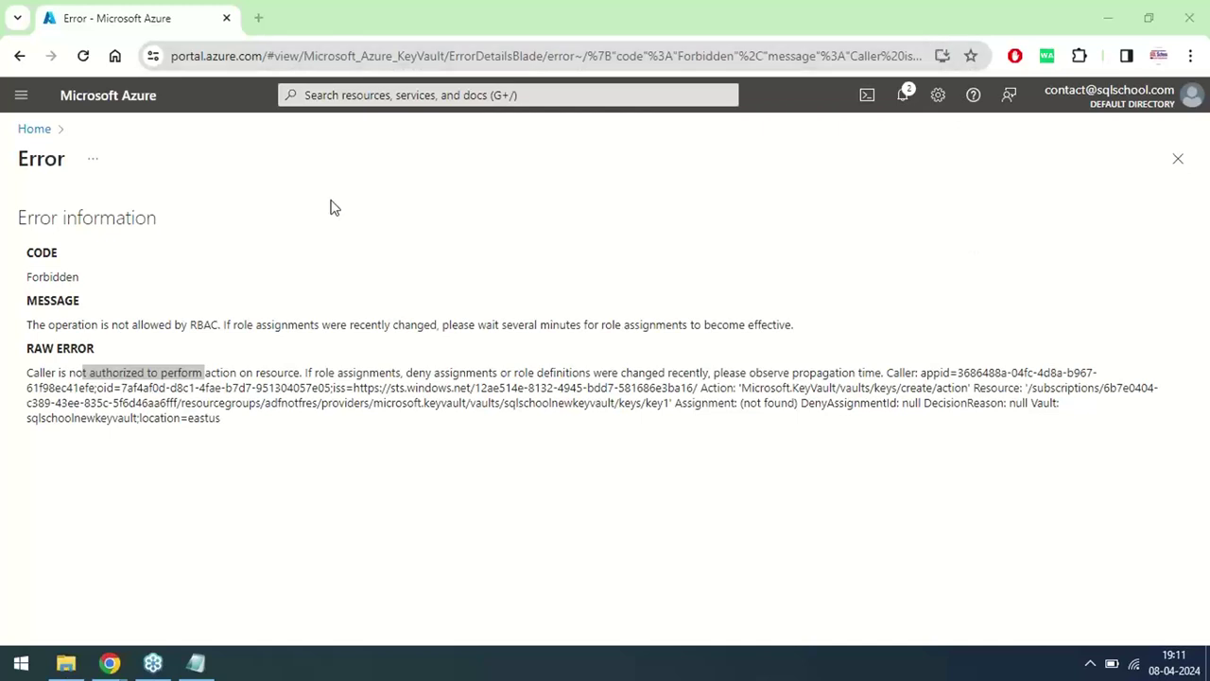
Step: Find the Microsoft Key Vault service in the marketplace from the portal home and start creating a new vault
left_click(35, 128)
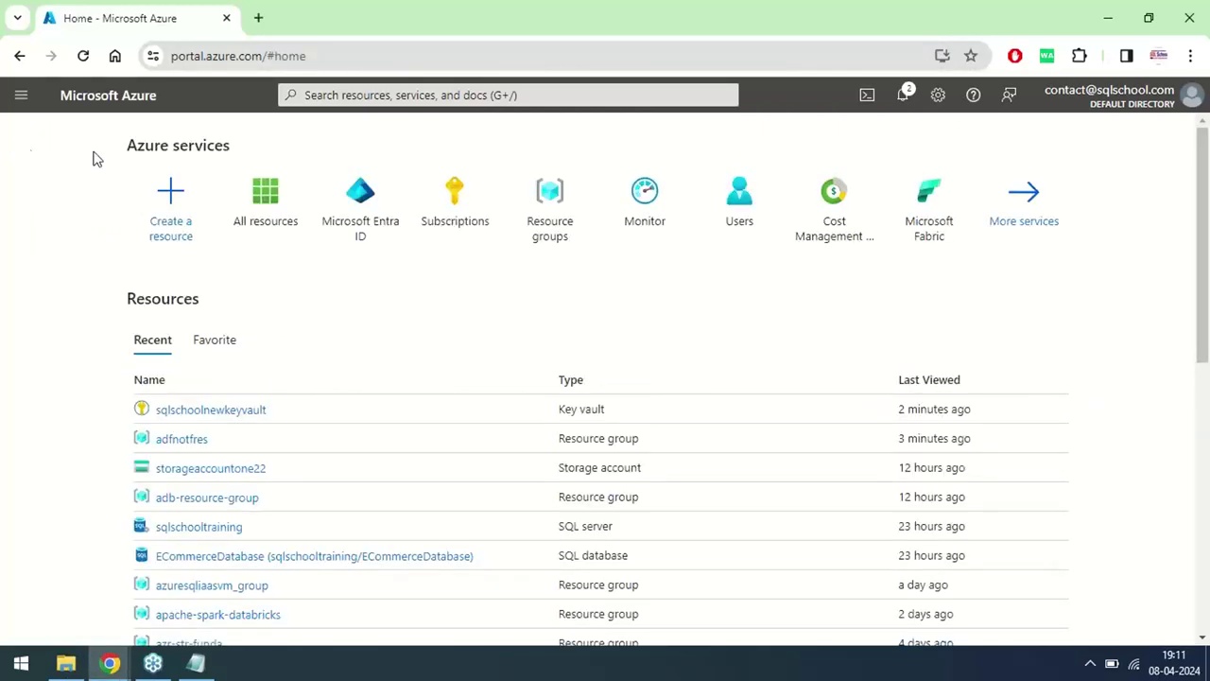
left_click(181, 215)
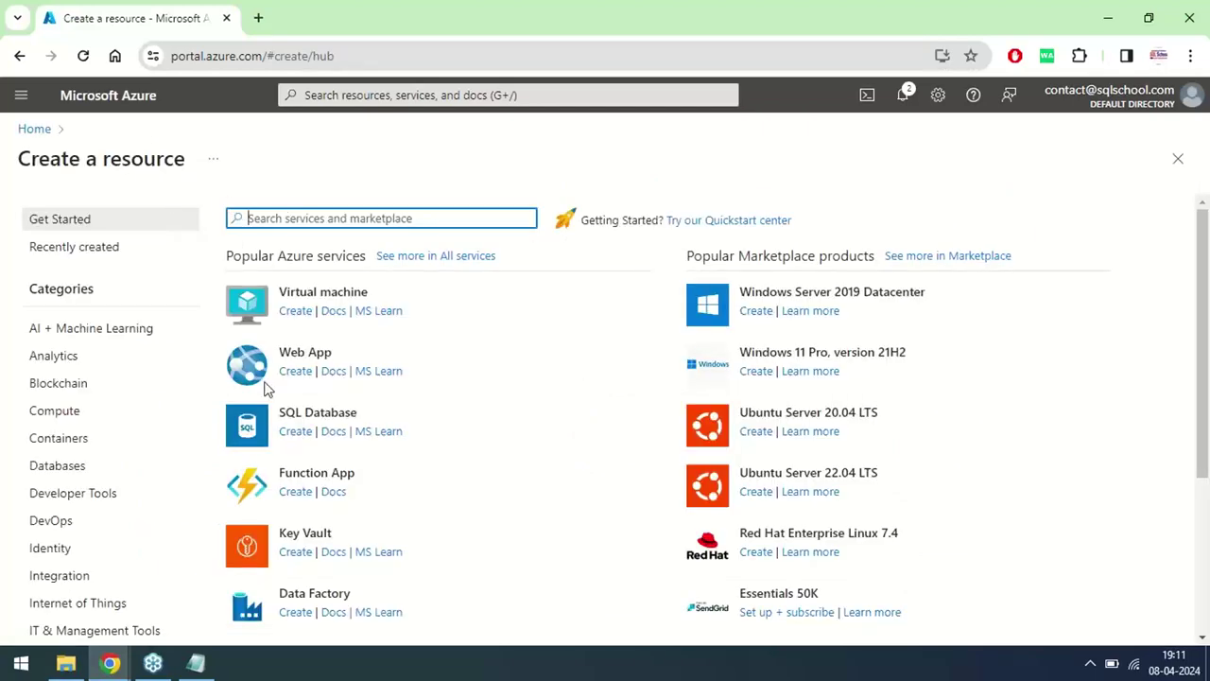
type("key vau")
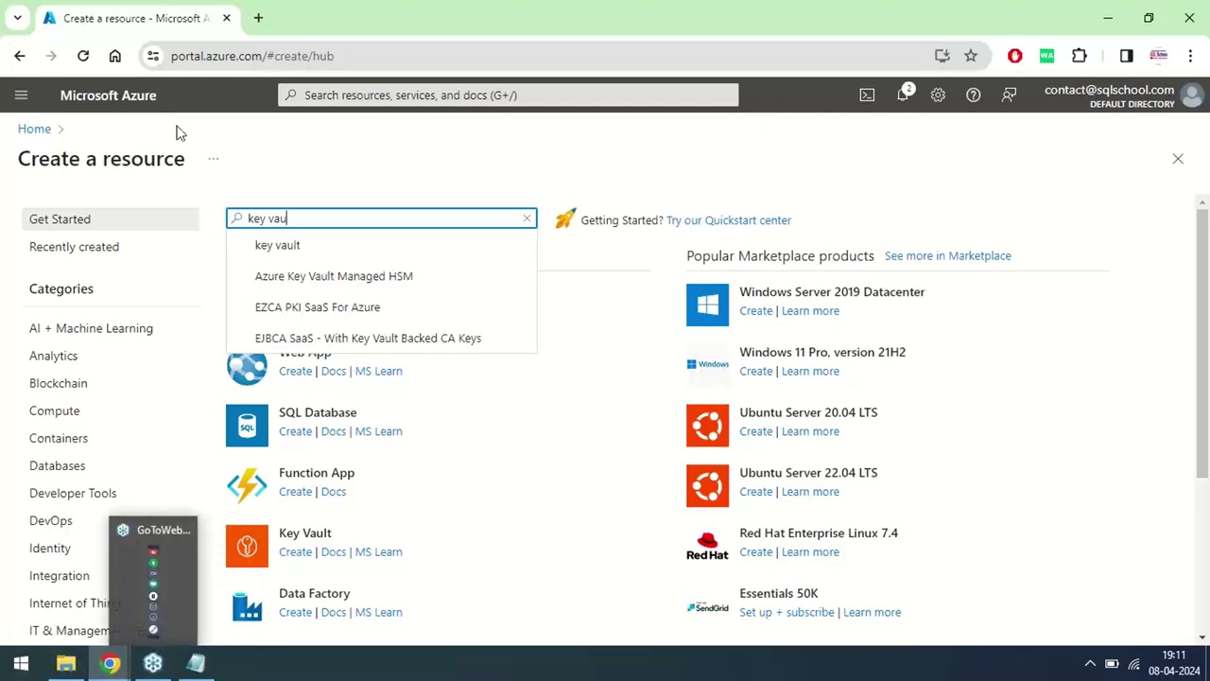
left_click(280, 253)
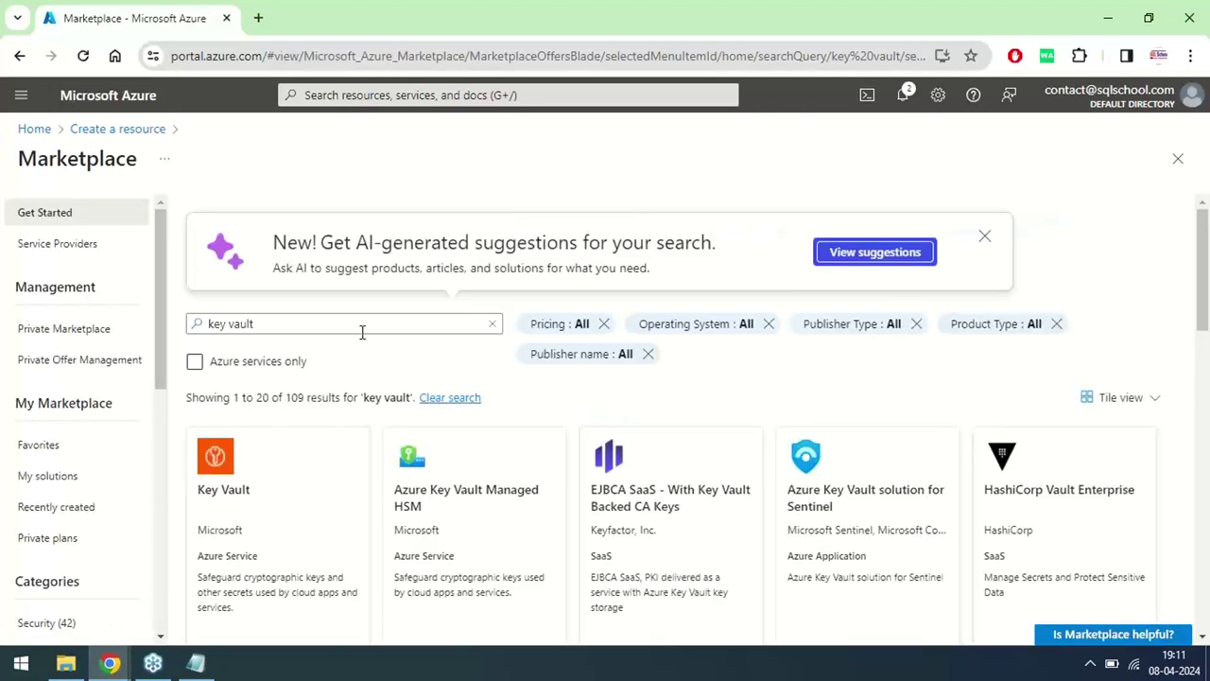
left_click(249, 522)
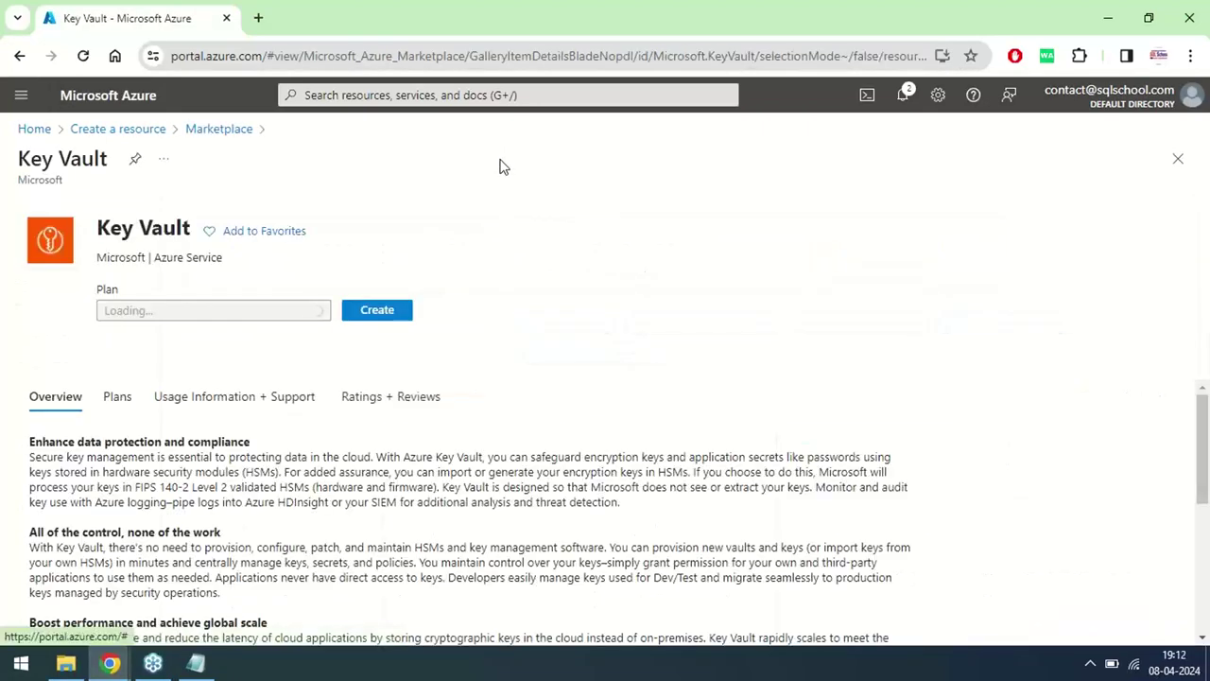
left_click(388, 316)
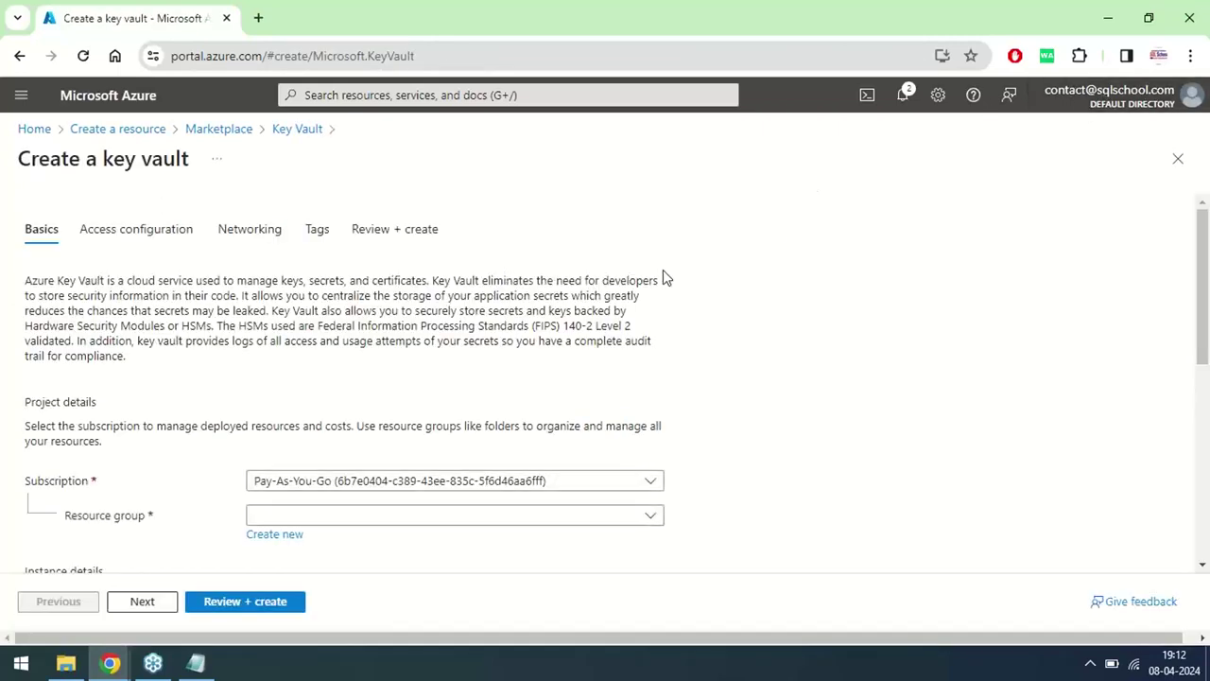
Step: Assign the new key vault to the azr-str-funda resource group and name it keyvaultforadlssecurity
left_click(455, 515)
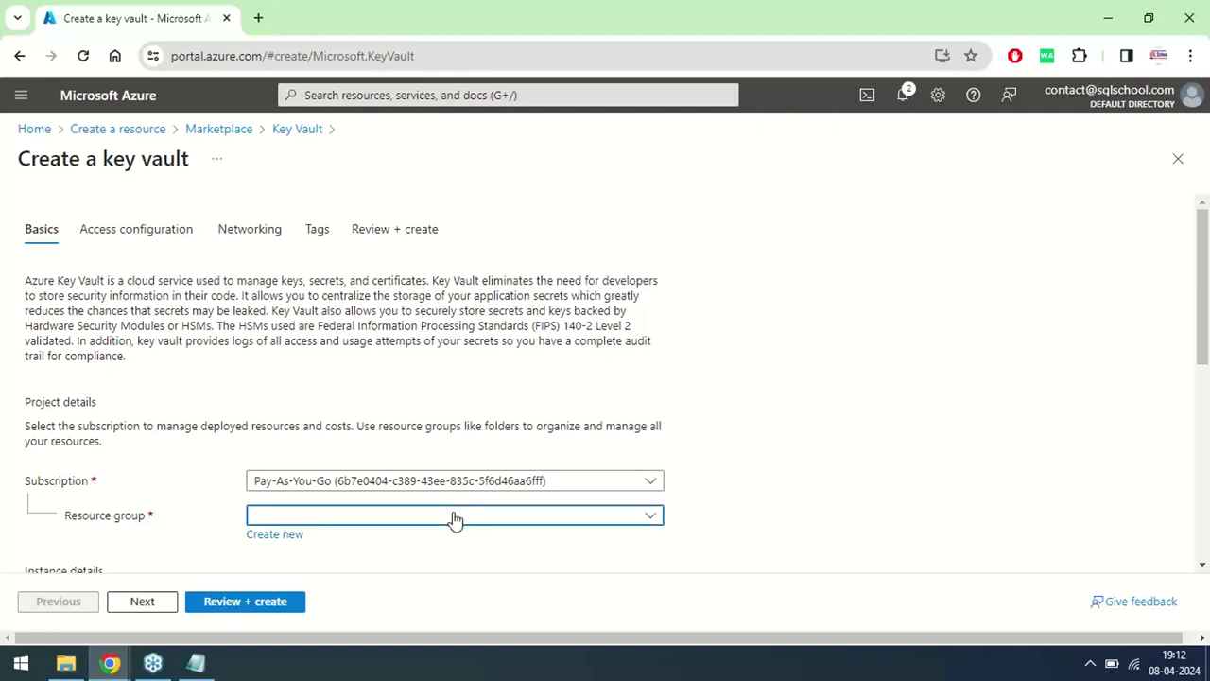
left_click(316, 440)
left_click_drag(1193, 345, 1203, 488)
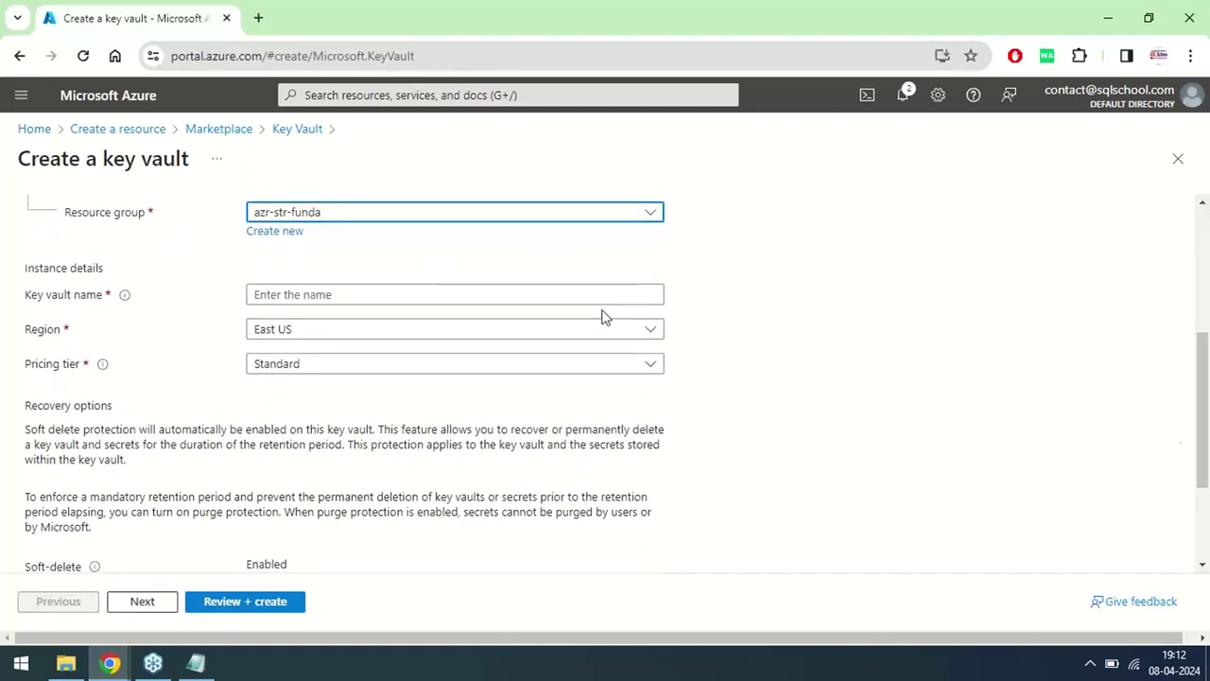
left_click(362, 294)
type("keyvau")
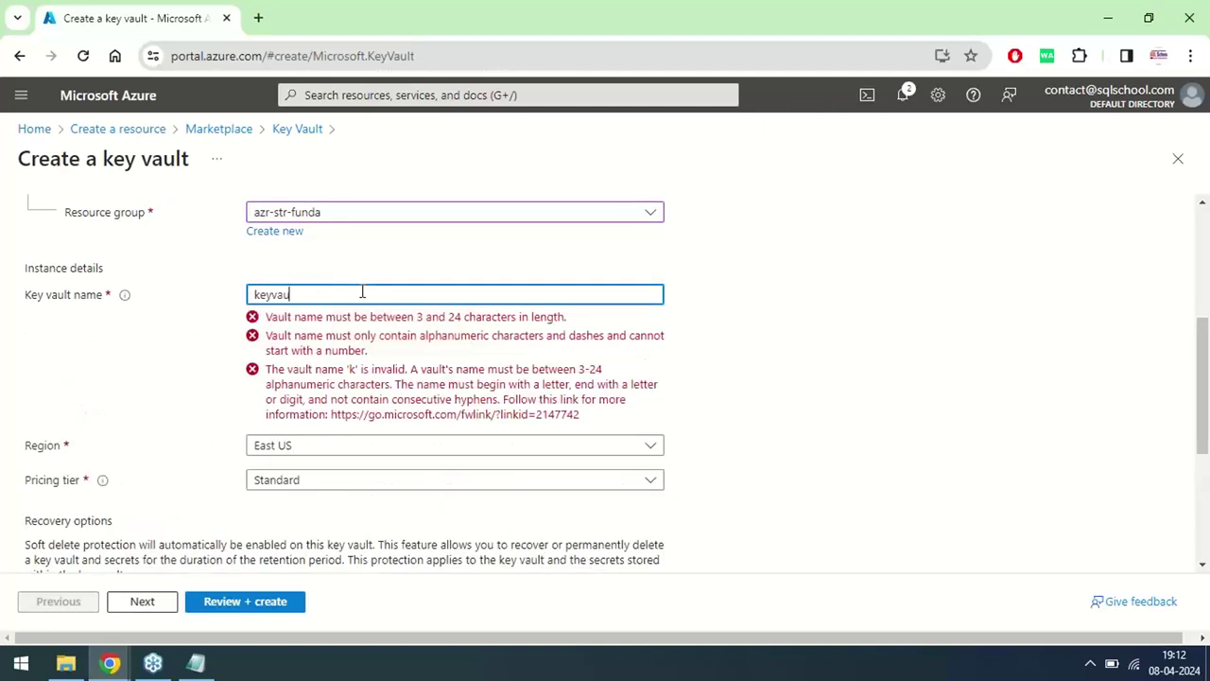
type("ltf")
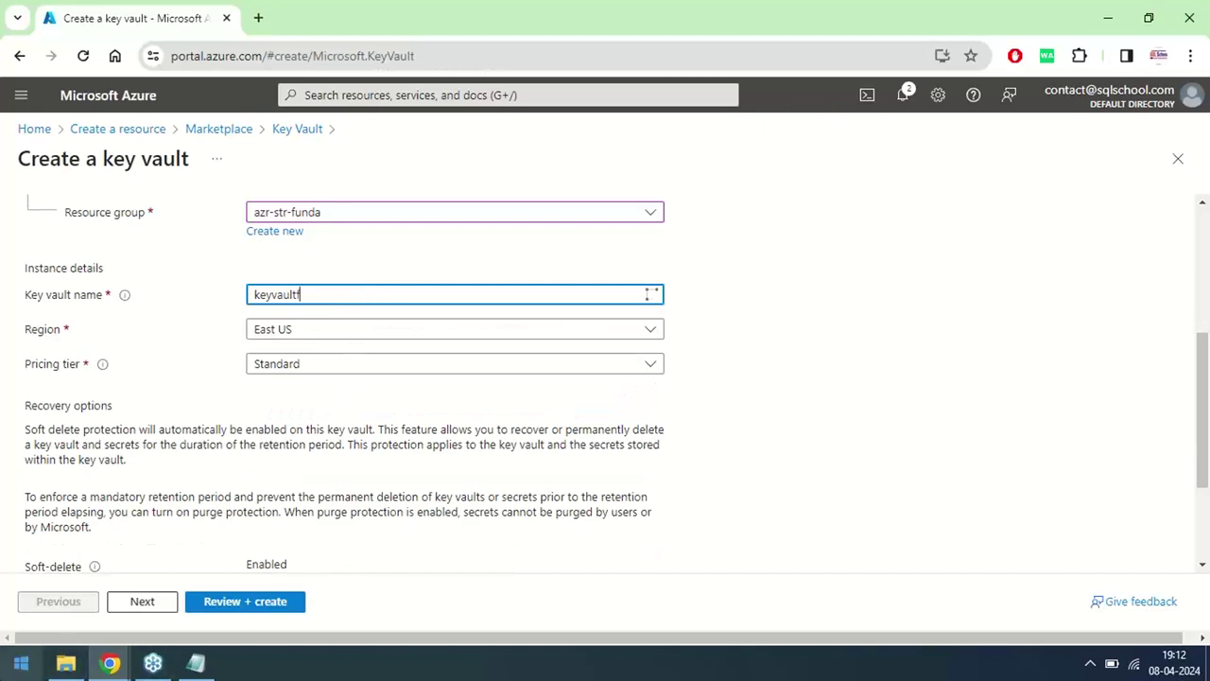
type("oradlssecurity")
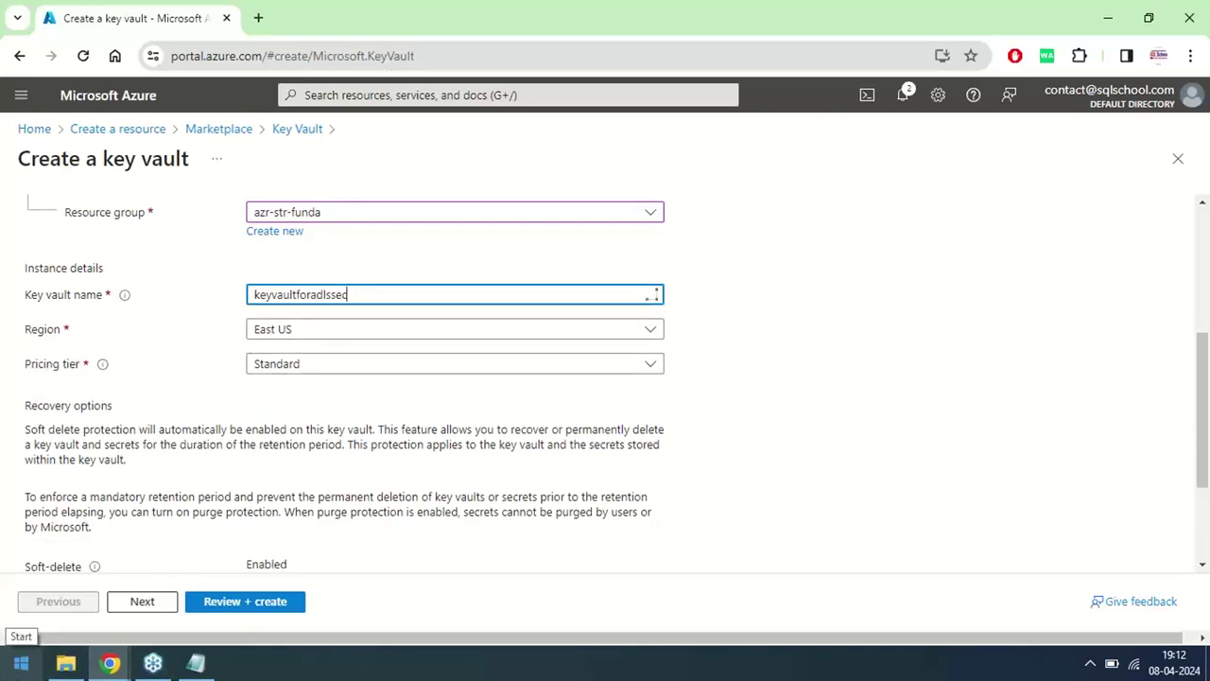
right_click(21, 666)
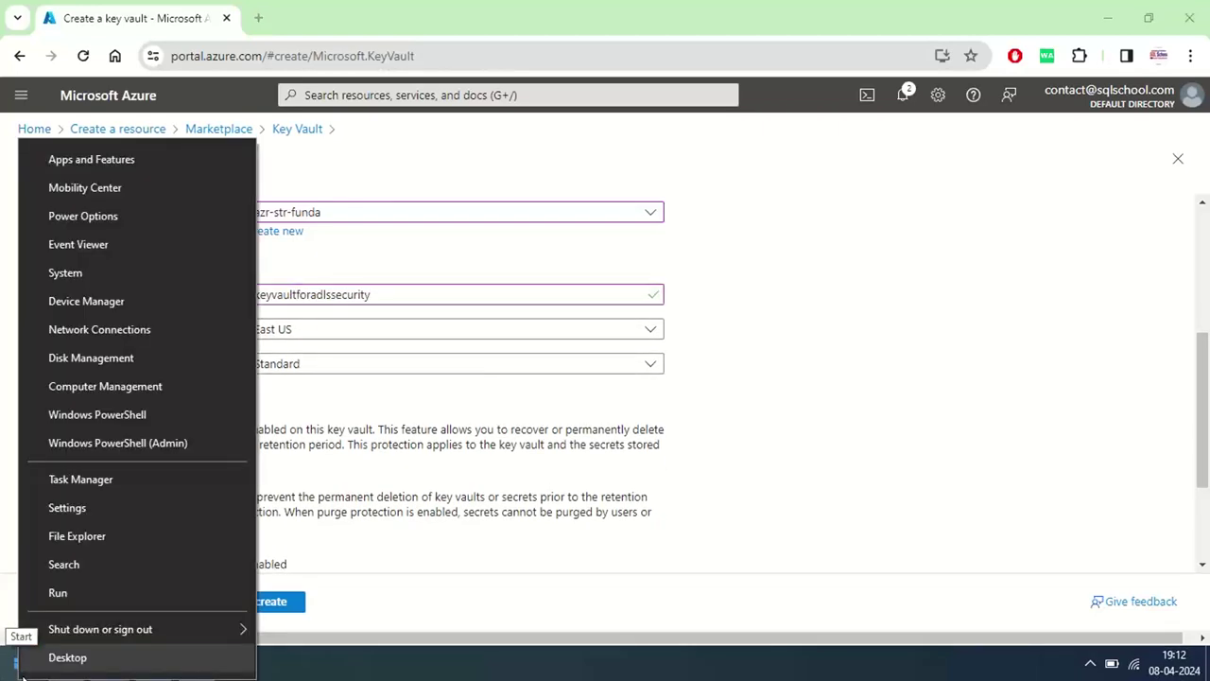
left_click(669, 288)
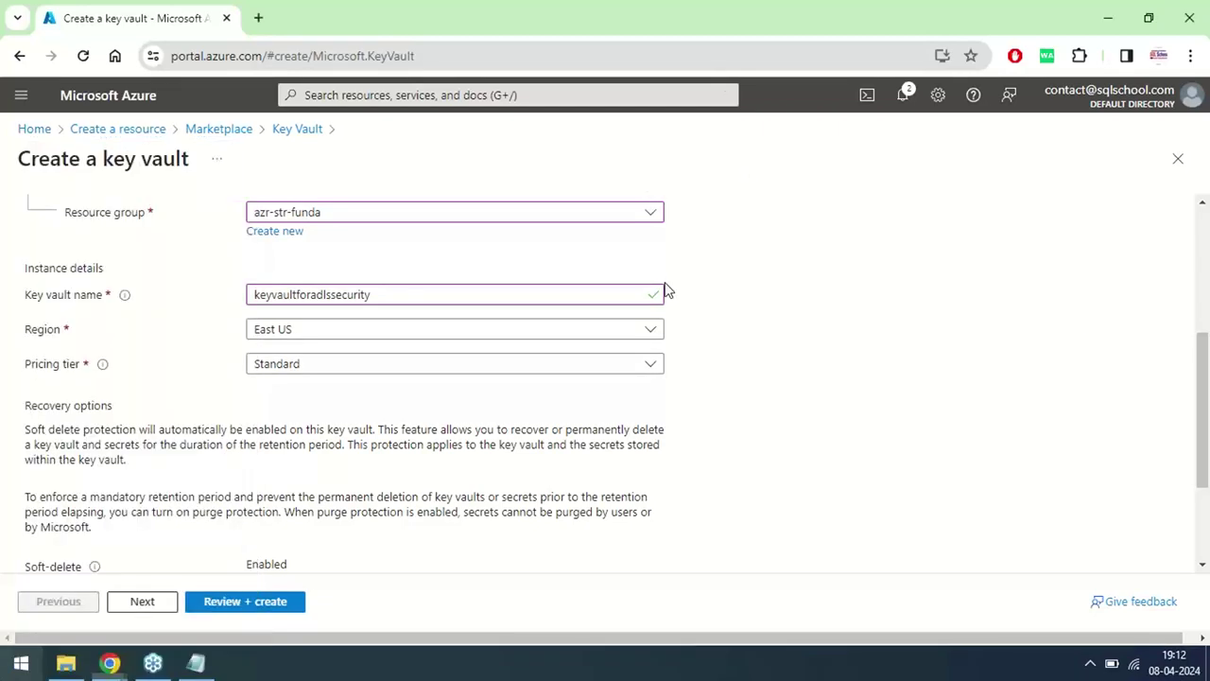
Step: In the access configuration, enable resource access for Azure Virtual Machines, Azure Resource Manager and Azure Disk Encryption
scroll(738, 291, "up", 3)
scroll(259, 348, "up", 1)
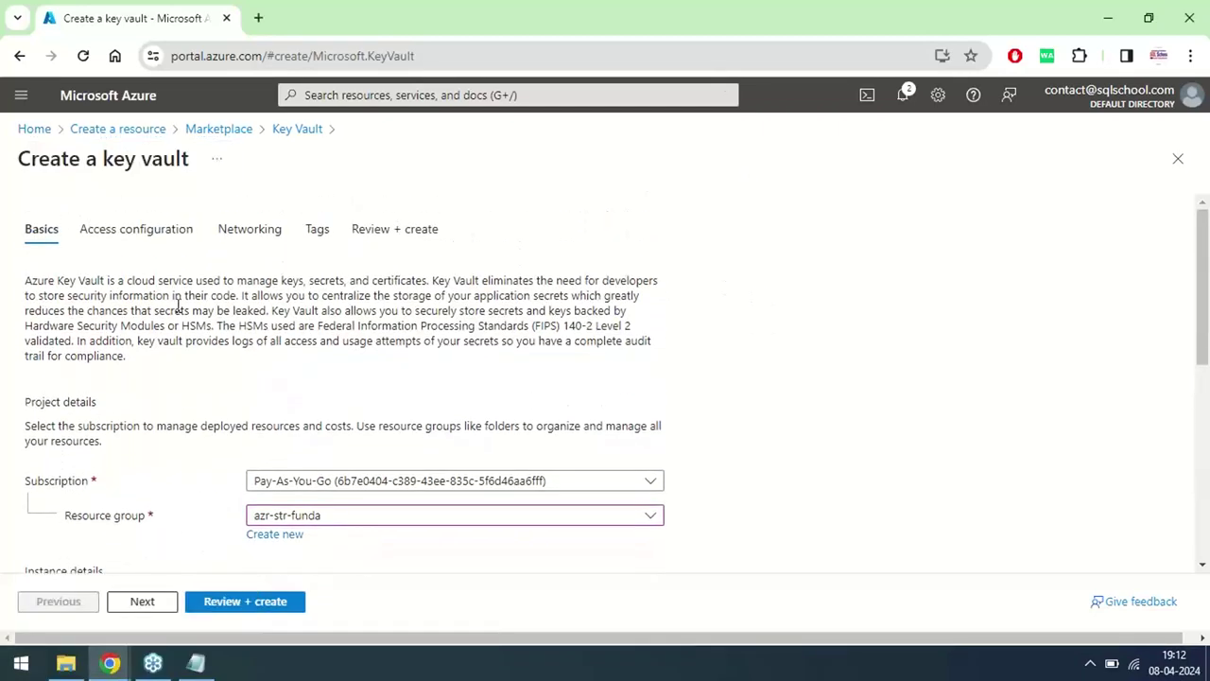
key("ctrl")
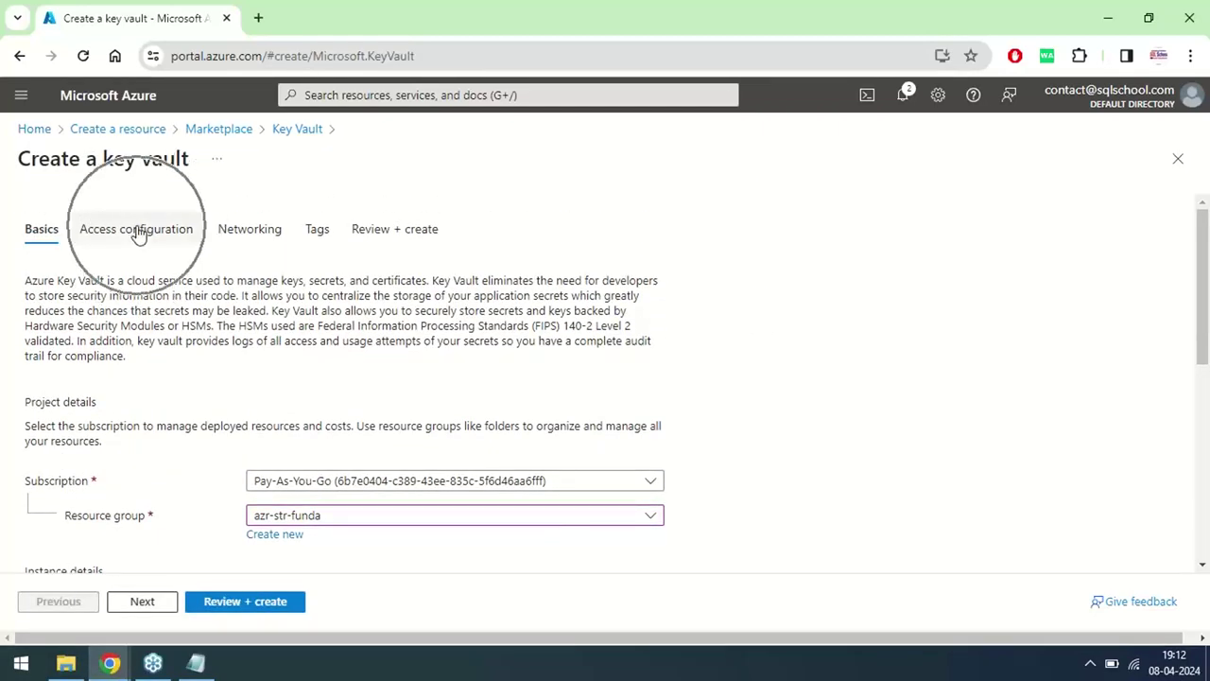
left_click(139, 235)
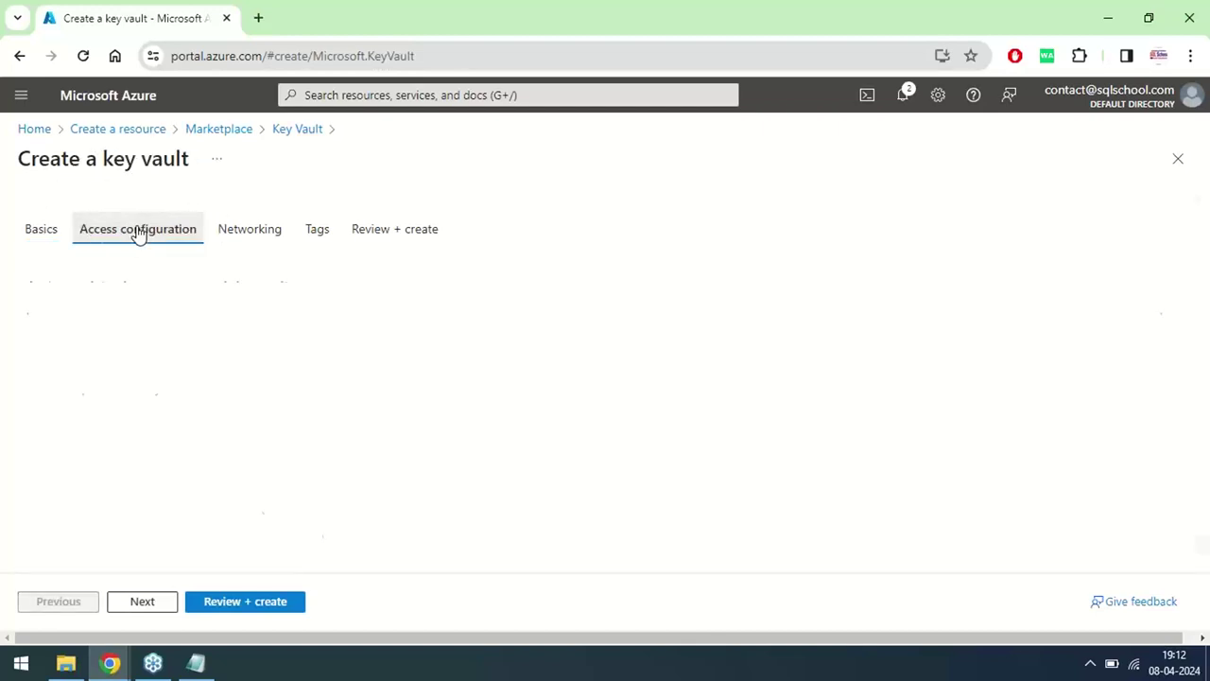
scroll(138, 234, "down", 1)
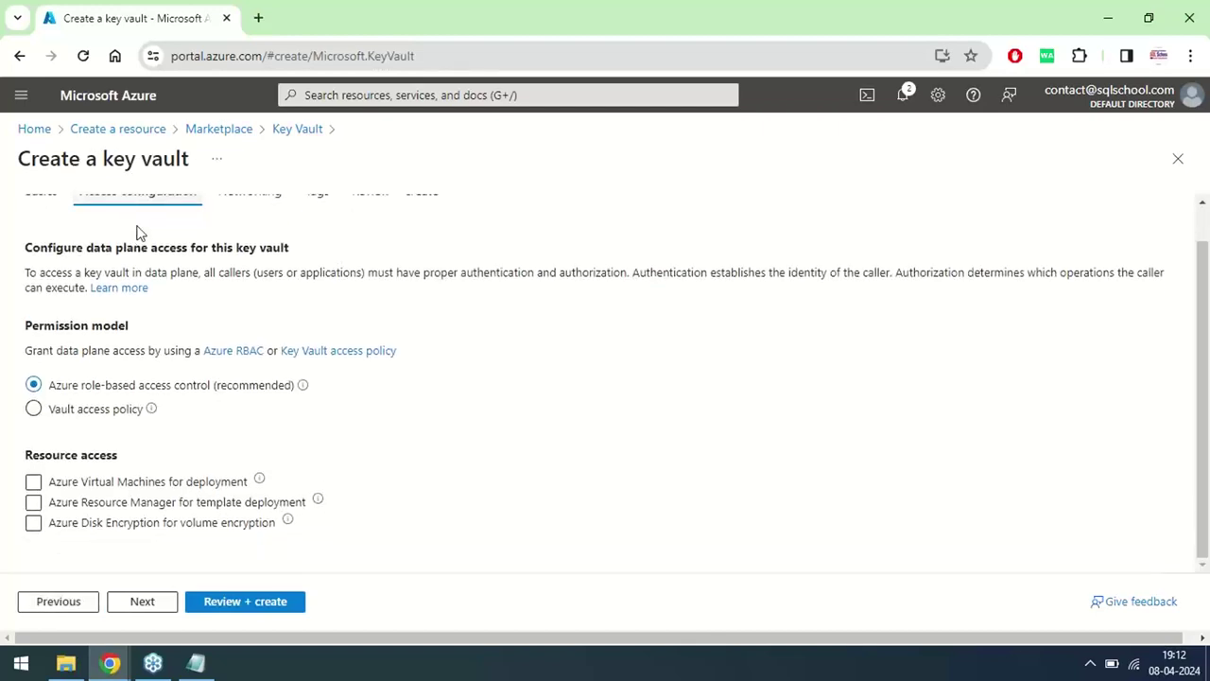
left_click_drag(90, 393, 186, 396)
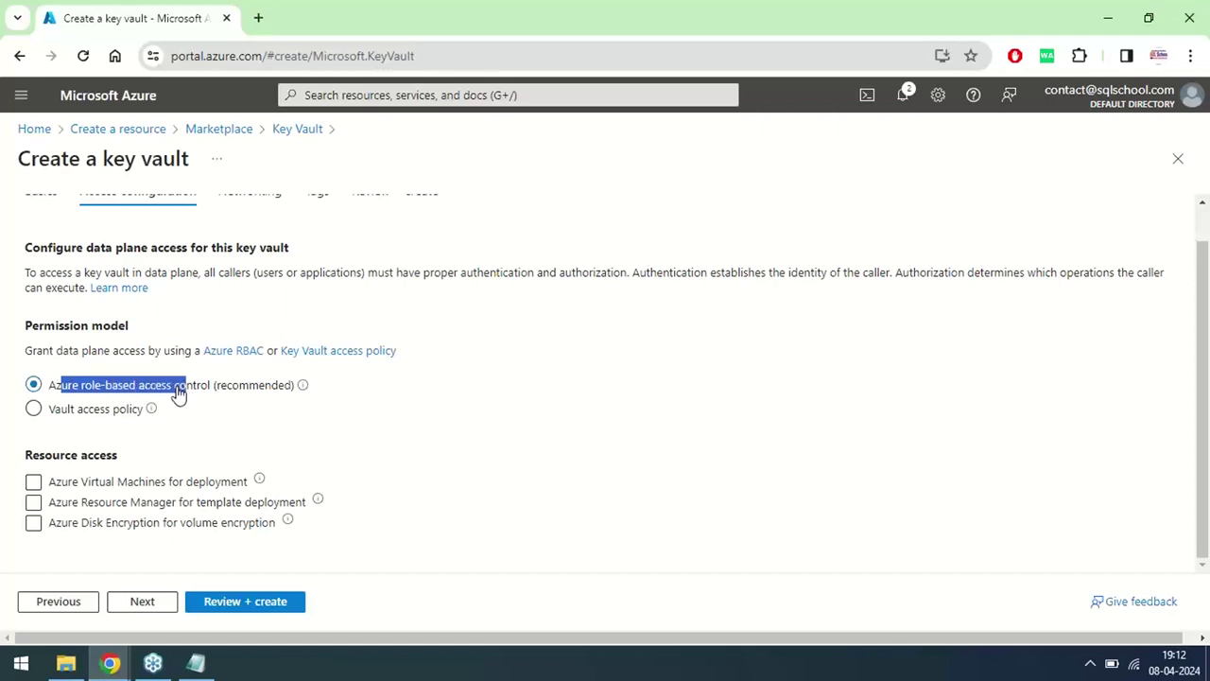
left_click(33, 481)
left_click(33, 504)
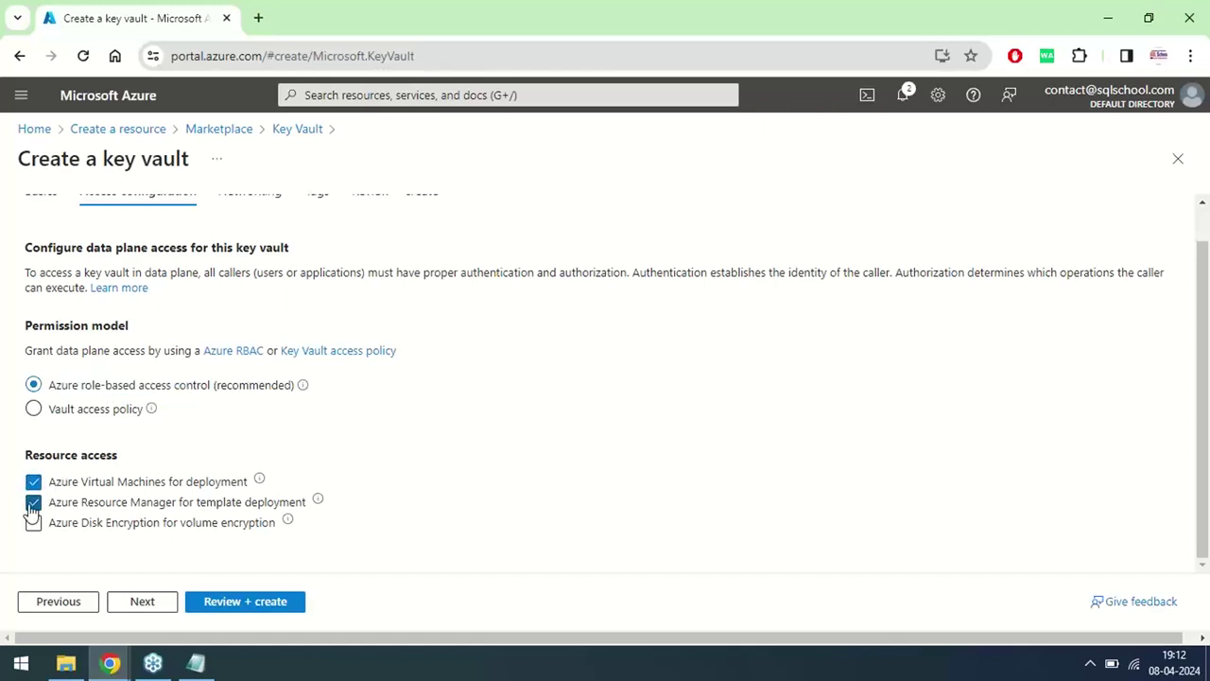
left_click(33, 523)
Step: Examine the Azure role-based access control permission model and the three resource access options
left_click_drag(80, 388, 201, 397)
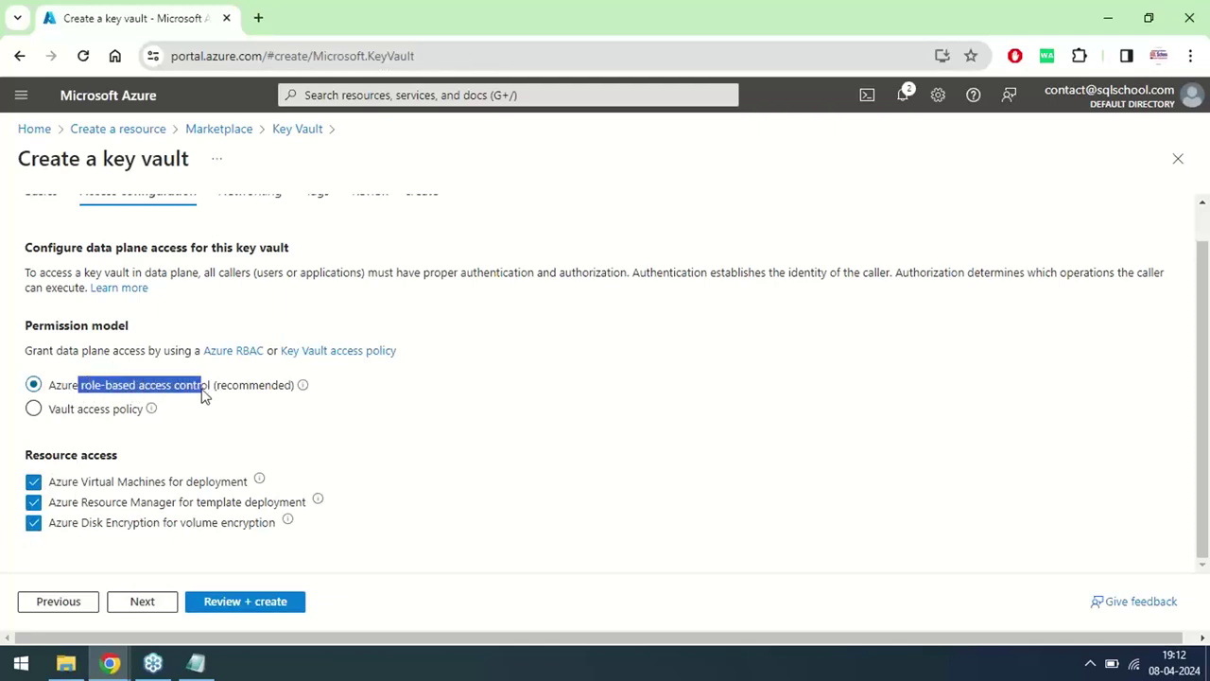
double_click(243, 394)
left_click(81, 388)
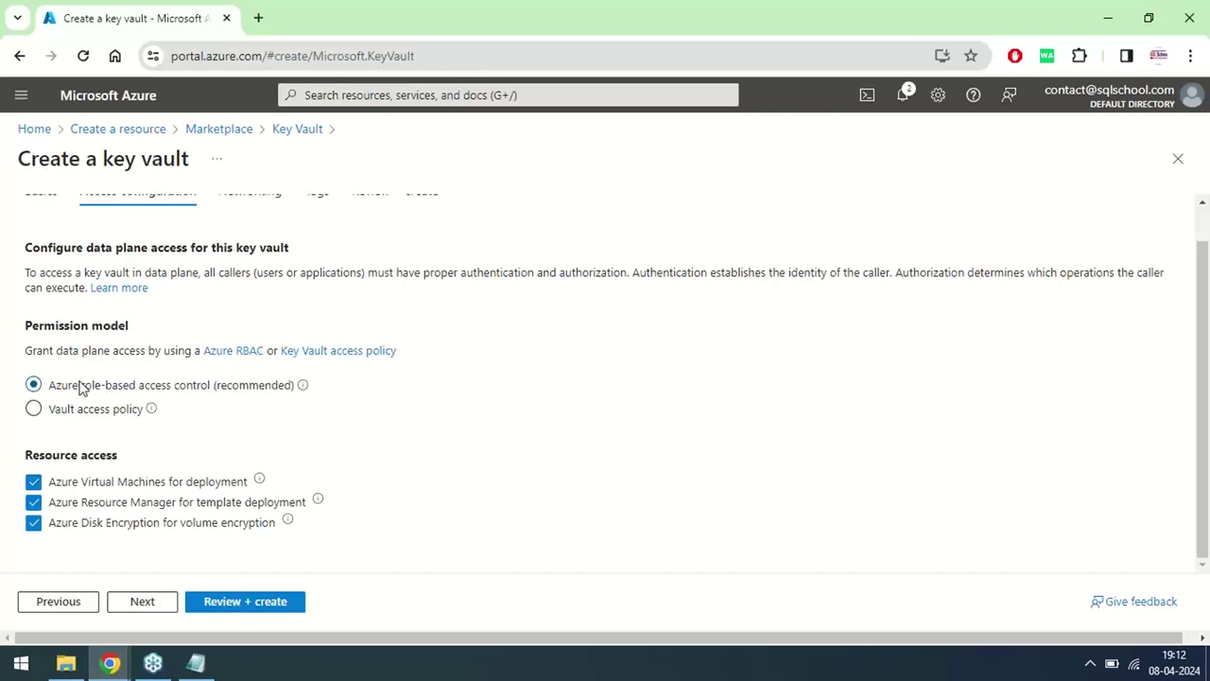
left_click_drag(82, 387, 210, 397)
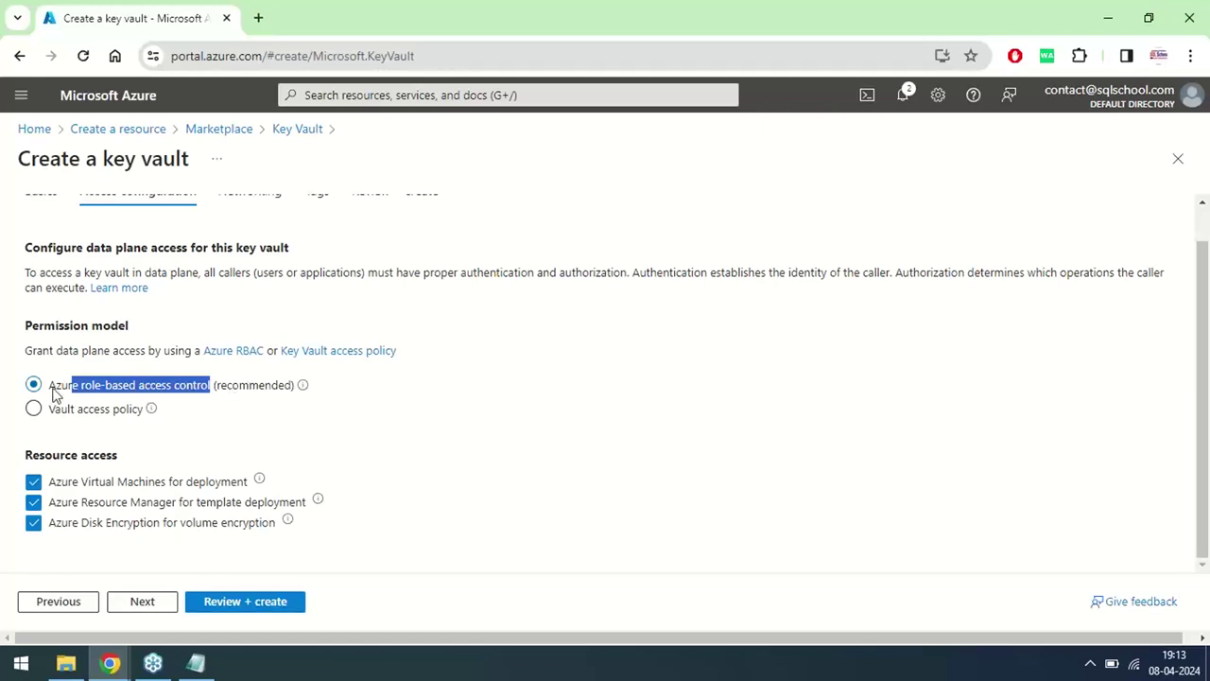
left_click_drag(55, 391, 204, 399)
left_click_drag(59, 484, 172, 485)
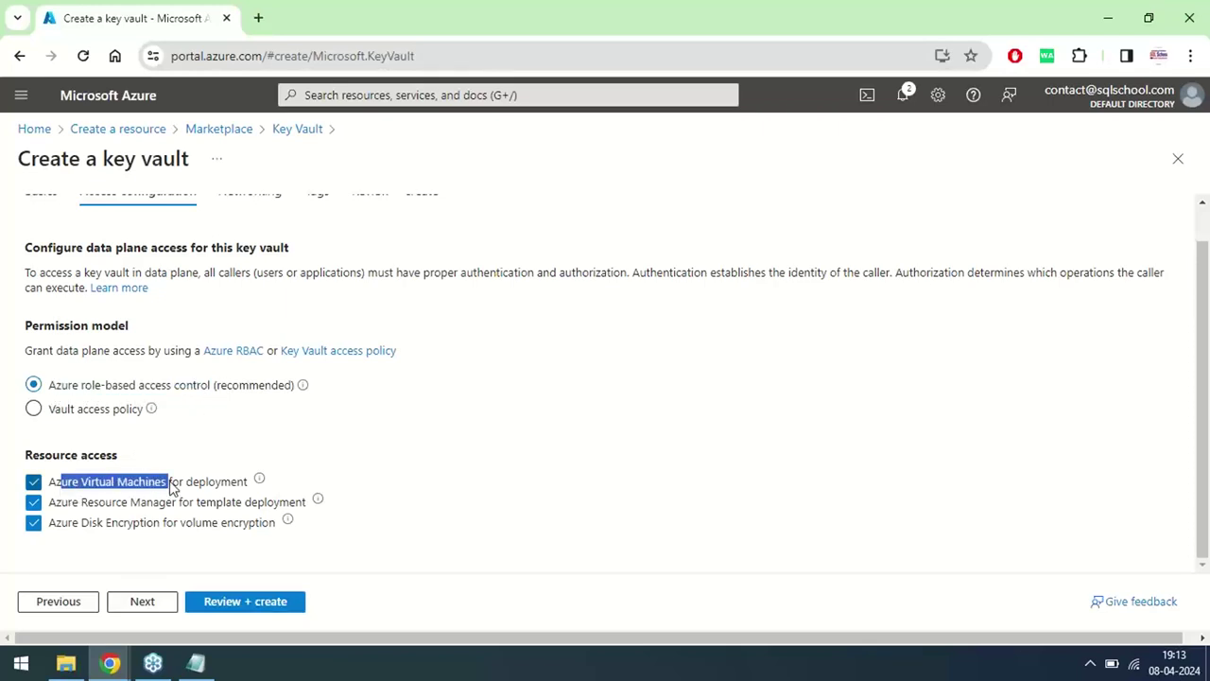
left_click_drag(95, 503, 219, 506)
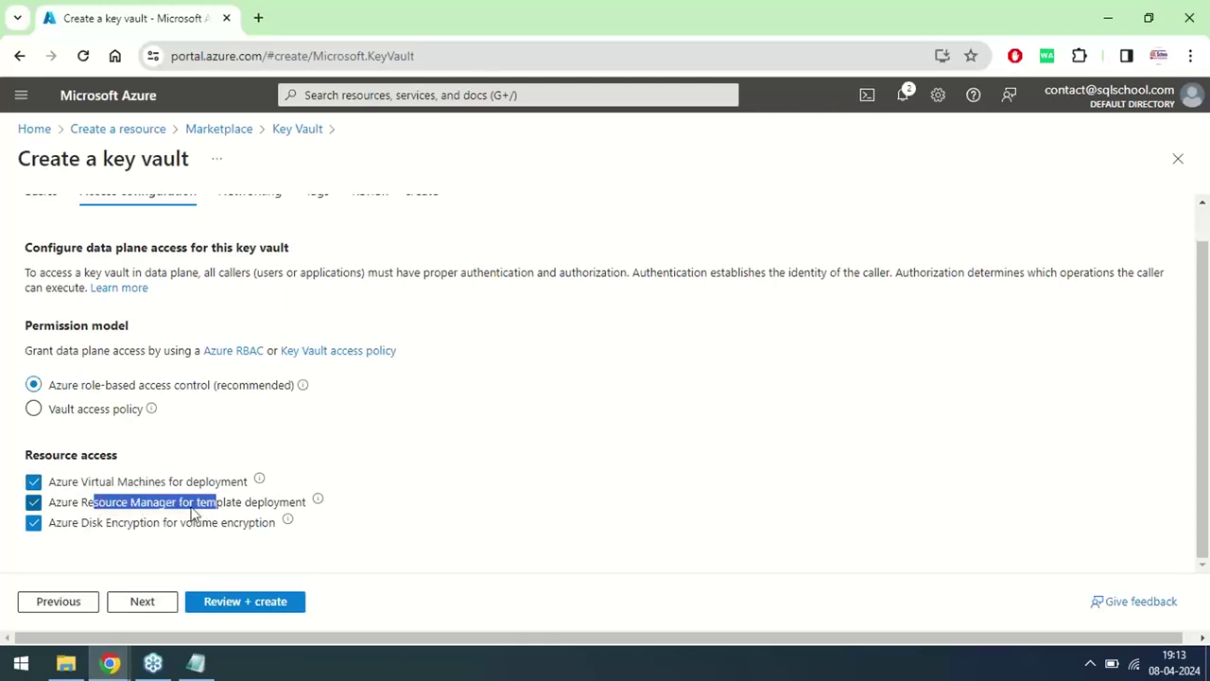
double_click(217, 505)
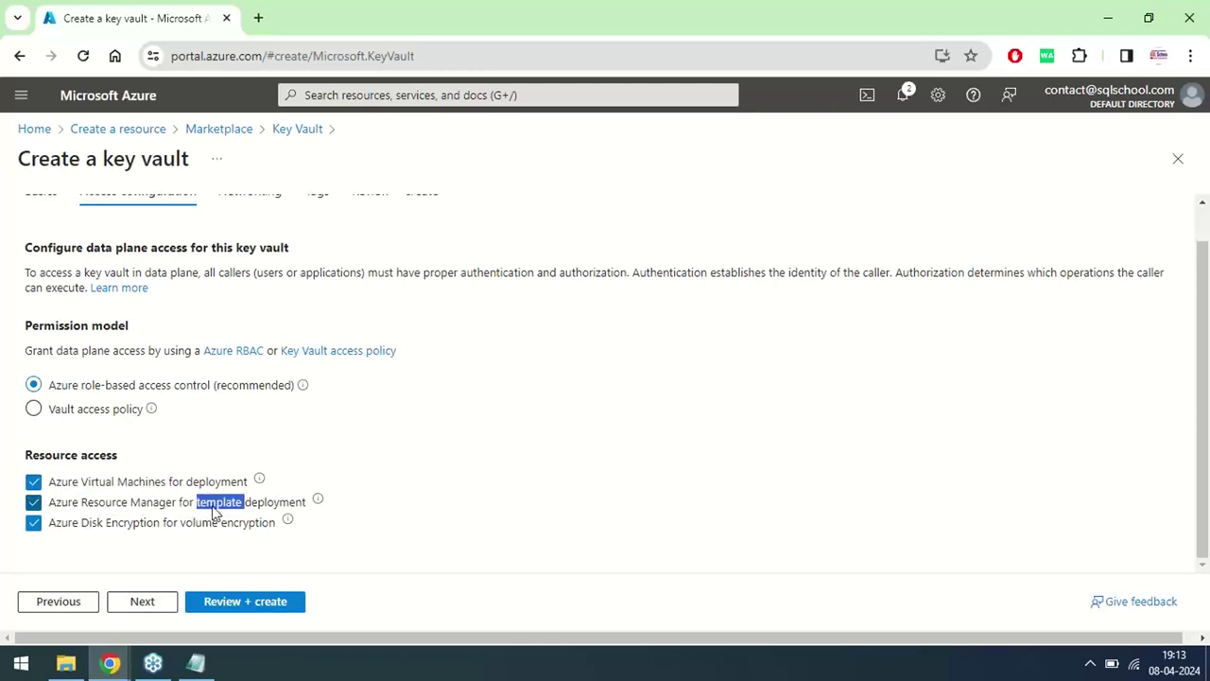
left_click_drag(105, 526, 134, 527)
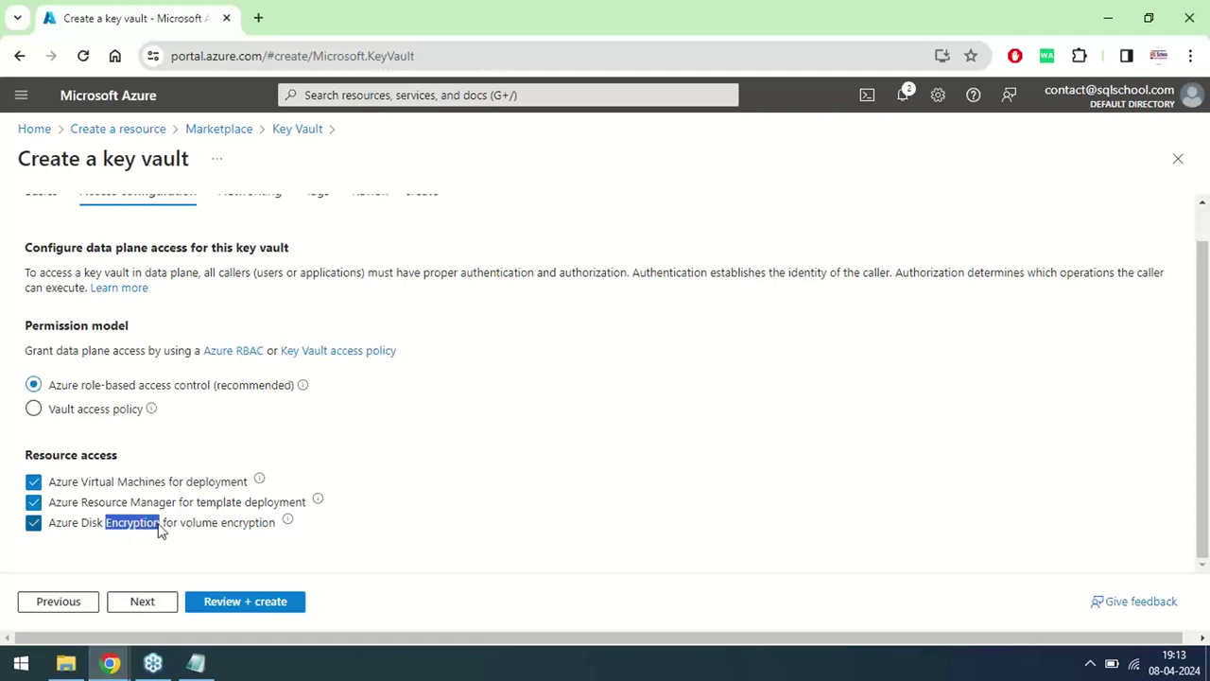
left_click(114, 529)
left_click(34, 522)
left_click_drag(72, 526, 254, 529)
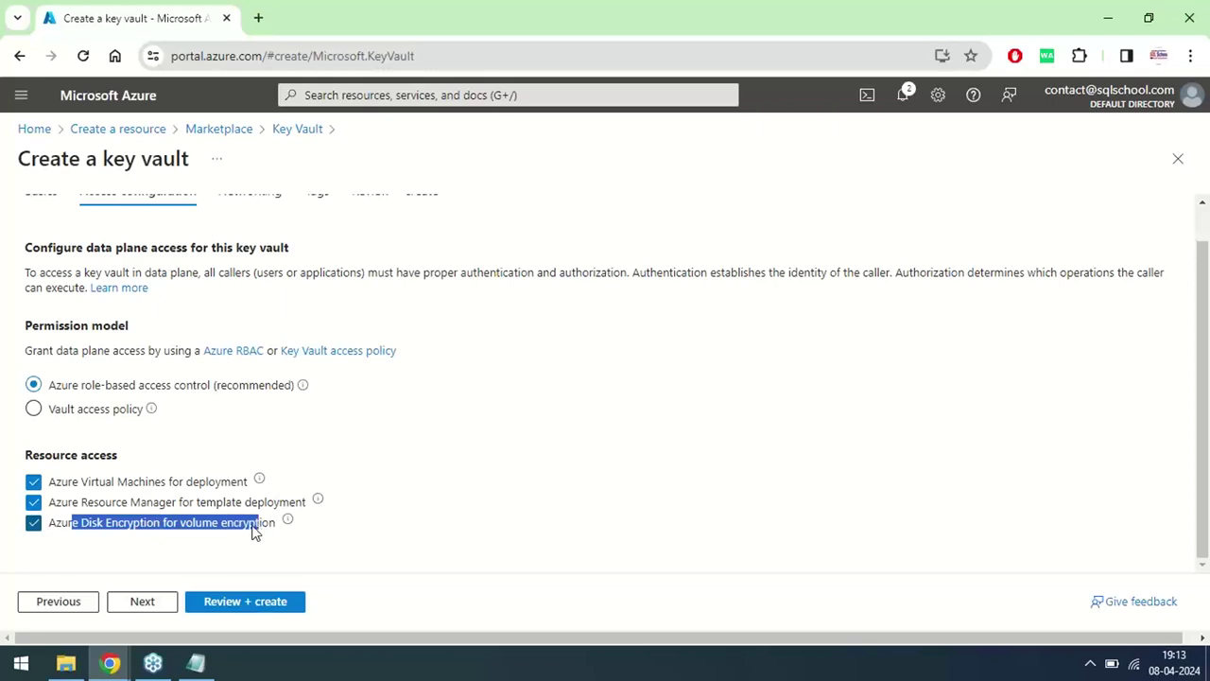
left_click_drag(49, 525, 274, 535)
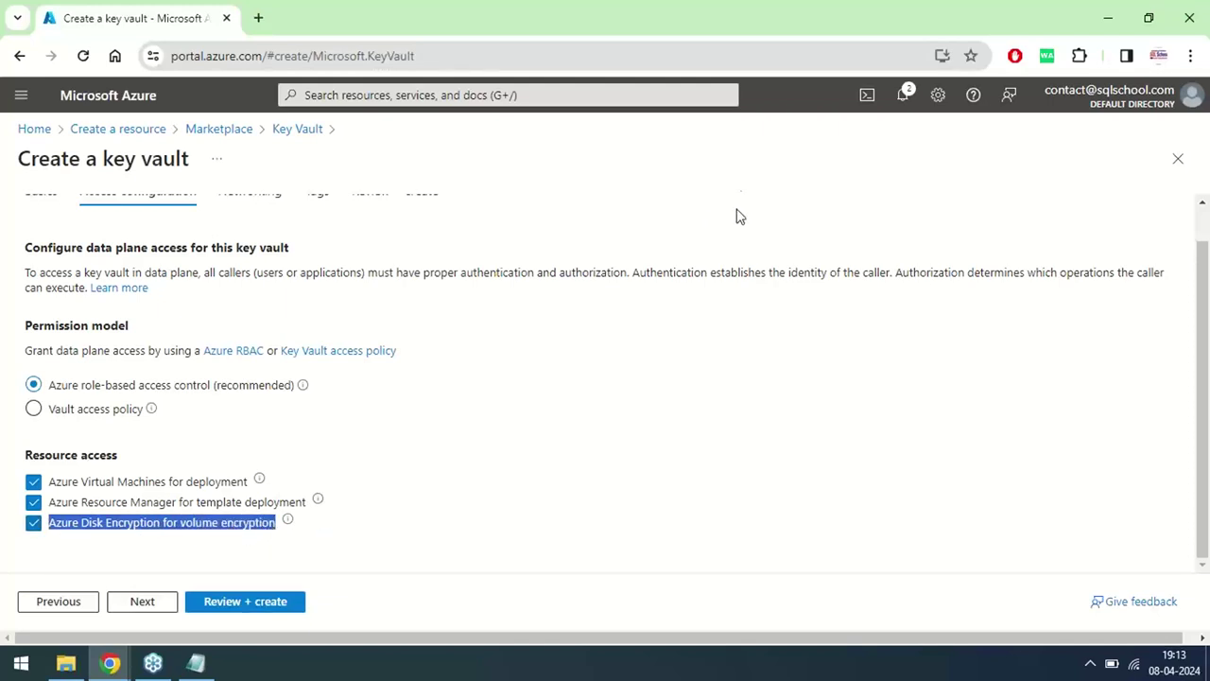
Step: Try the Vault access policy permission model, and switch back to Azure role-based access control
scroll(1203, 361, "up", 1)
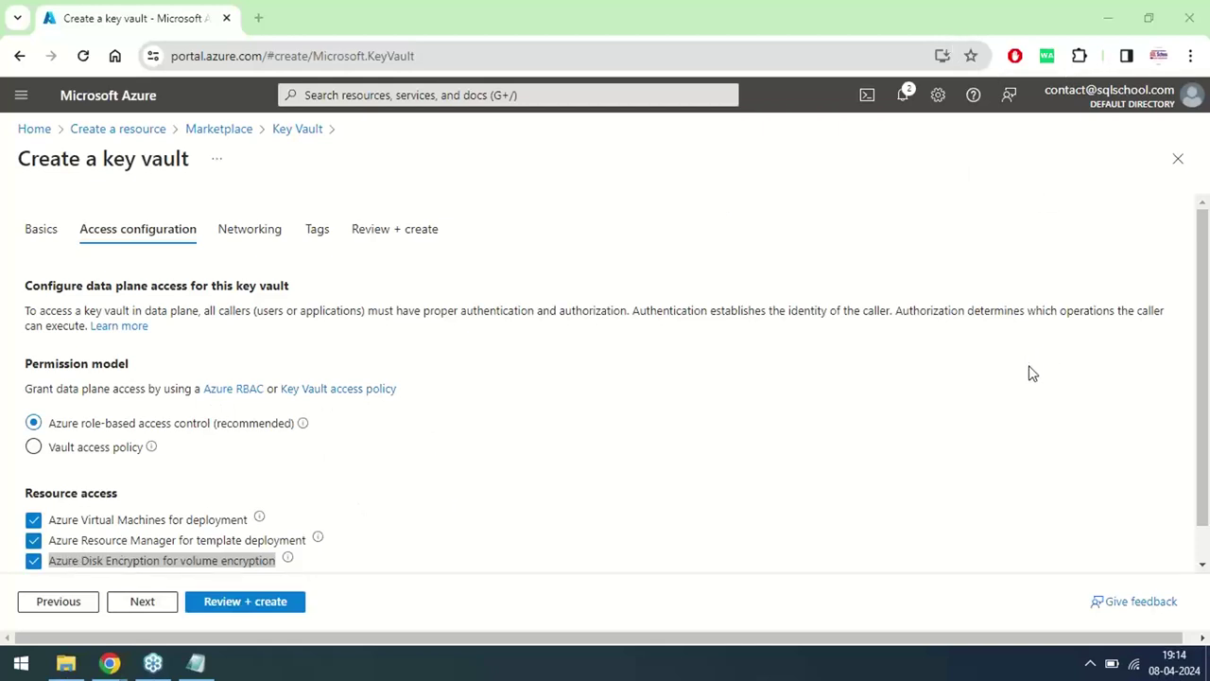
left_click(1202, 544)
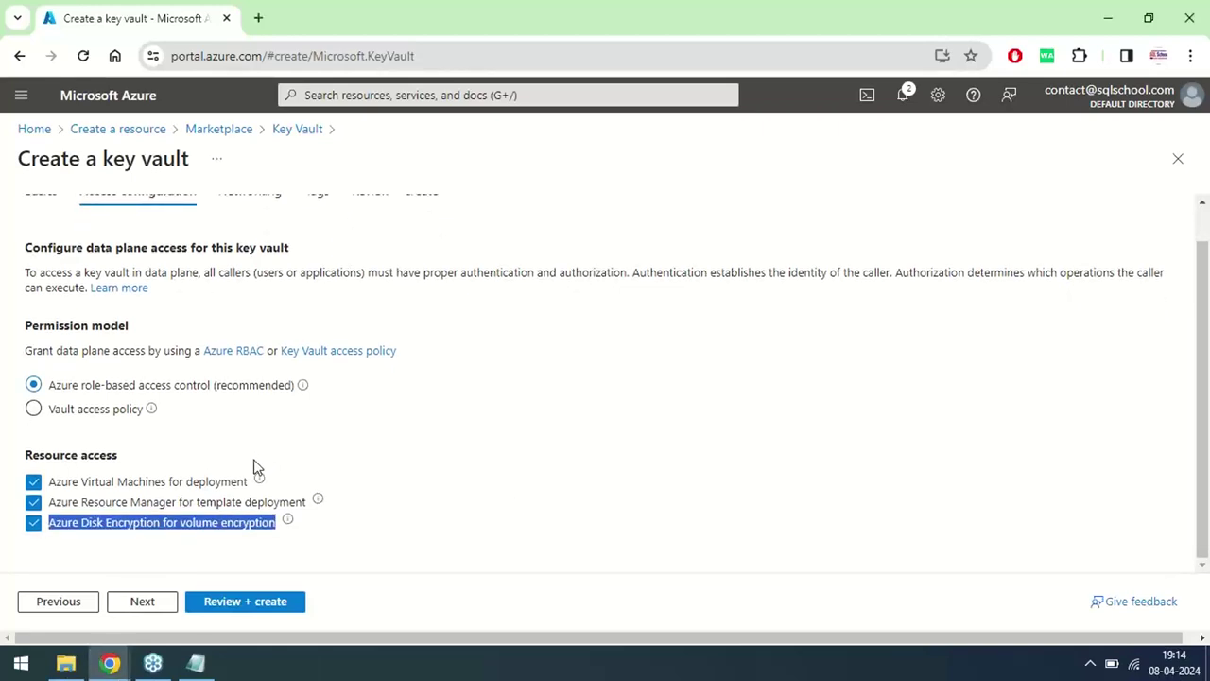
left_click(50, 417)
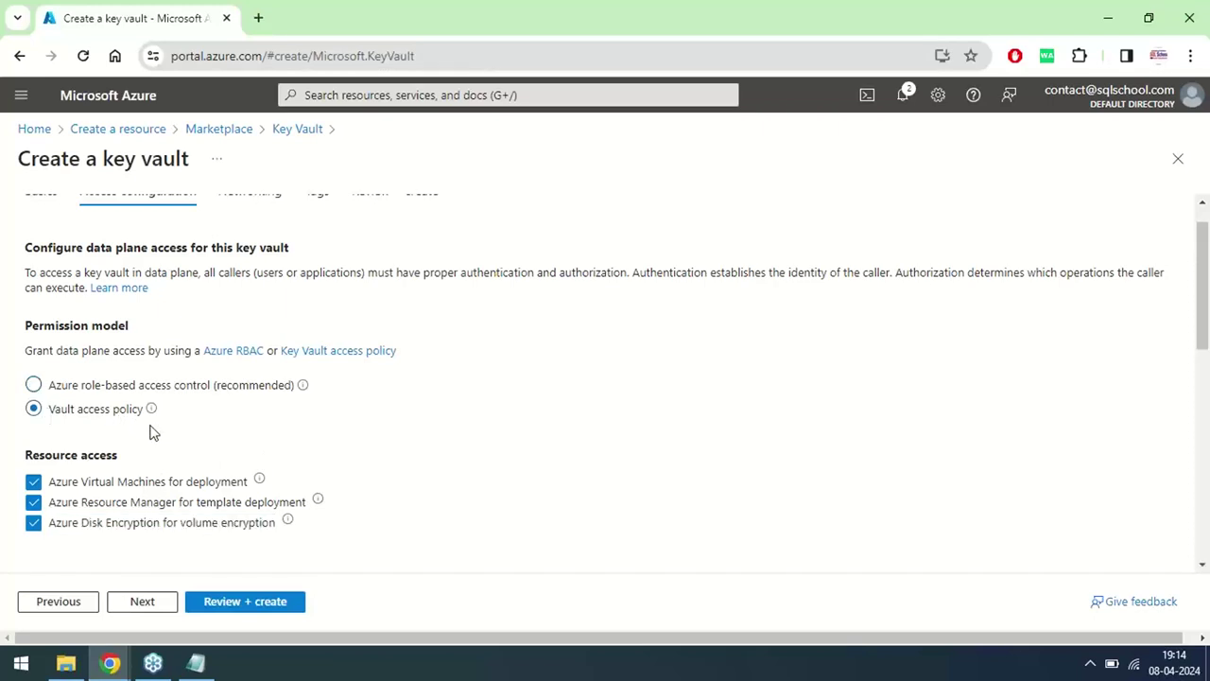
left_click(76, 388)
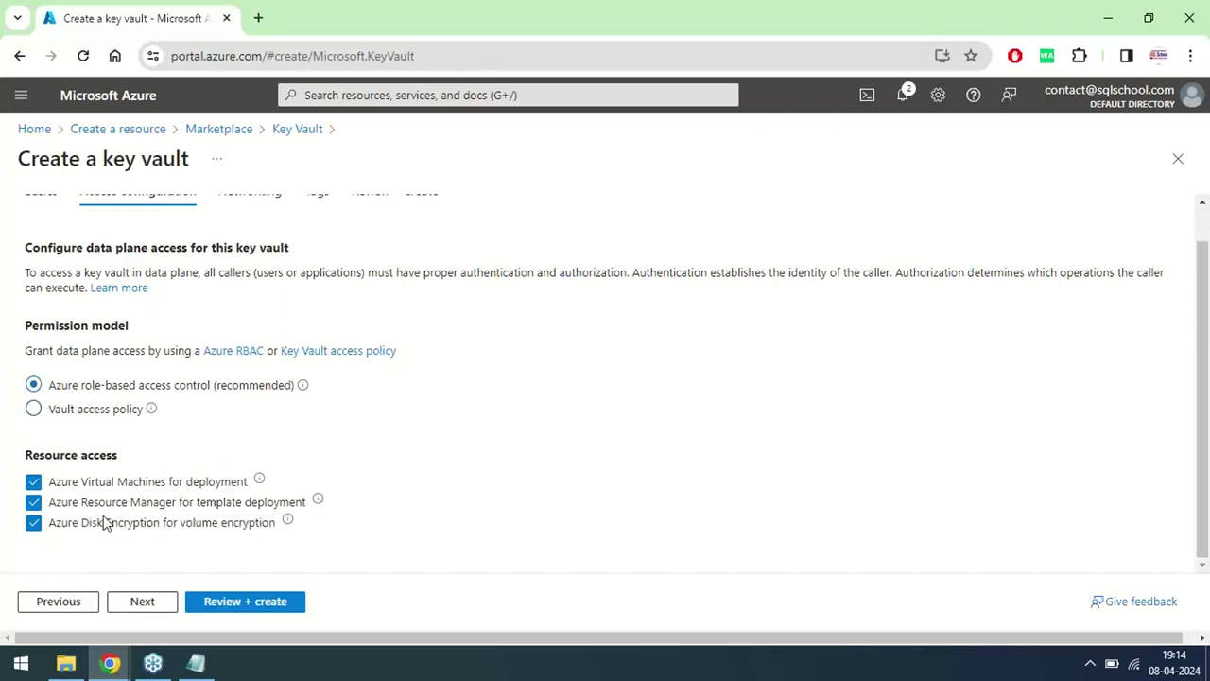
Step: Switch the permission model to Vault access policy and examine the resource access options and access policies
left_click_drag(84, 522, 163, 523)
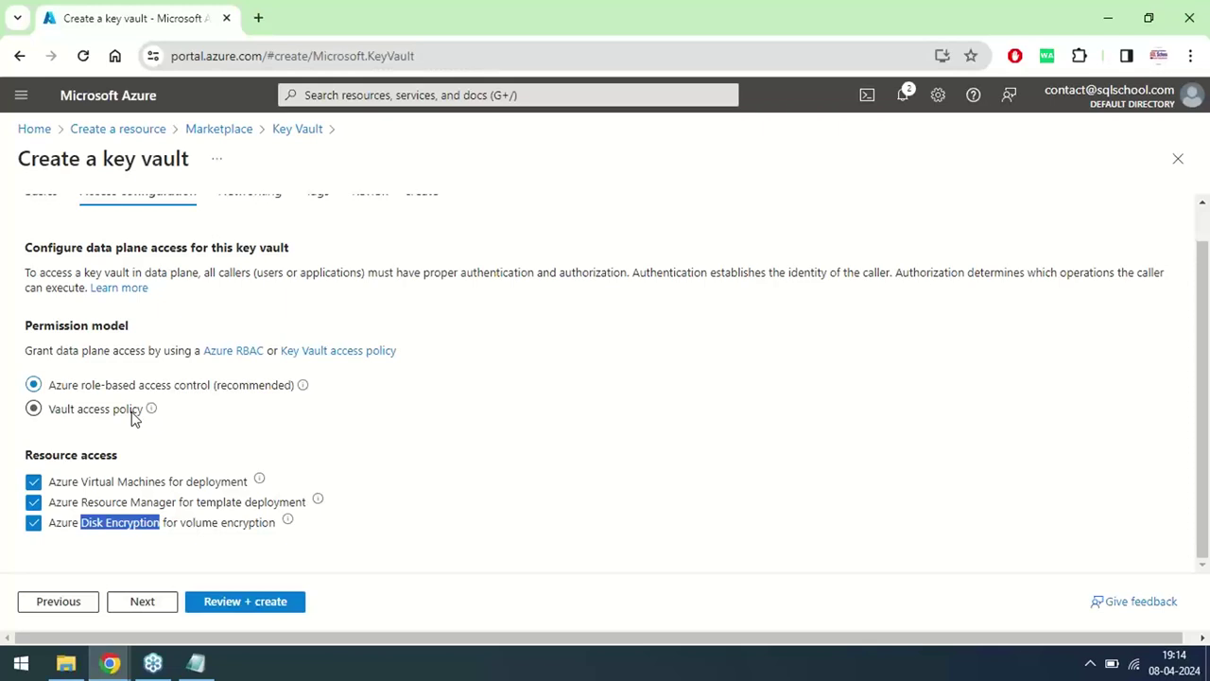
left_click(68, 420)
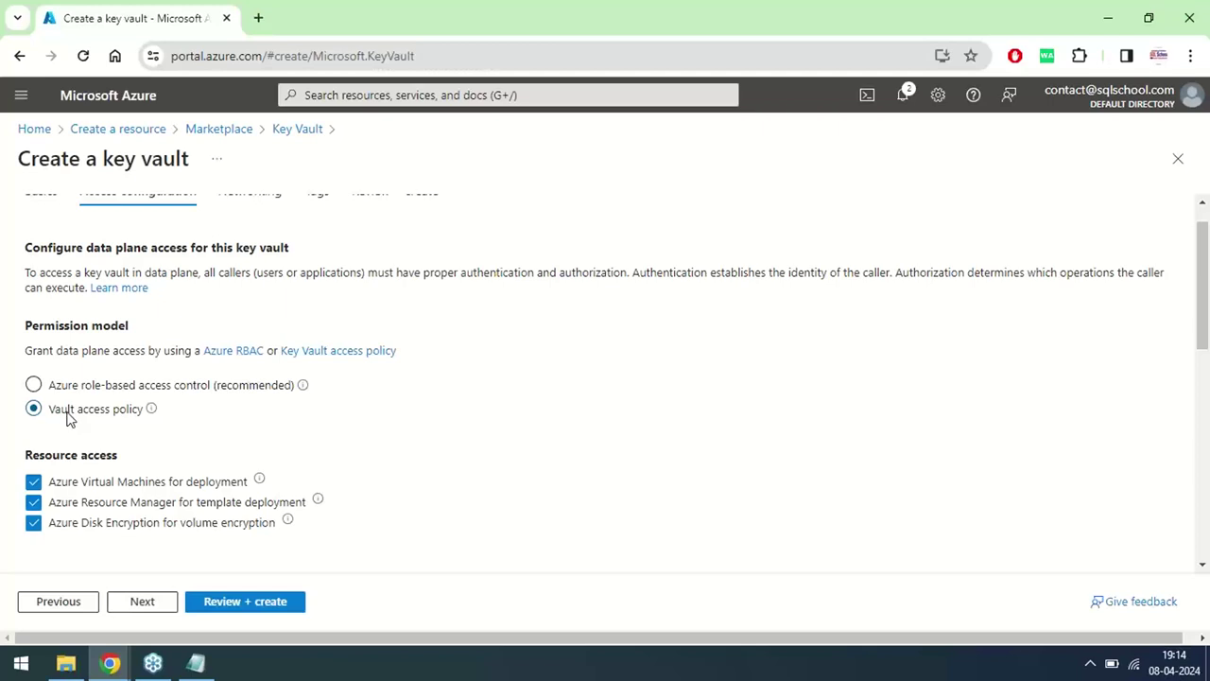
scroll(1204, 386, "down", 3)
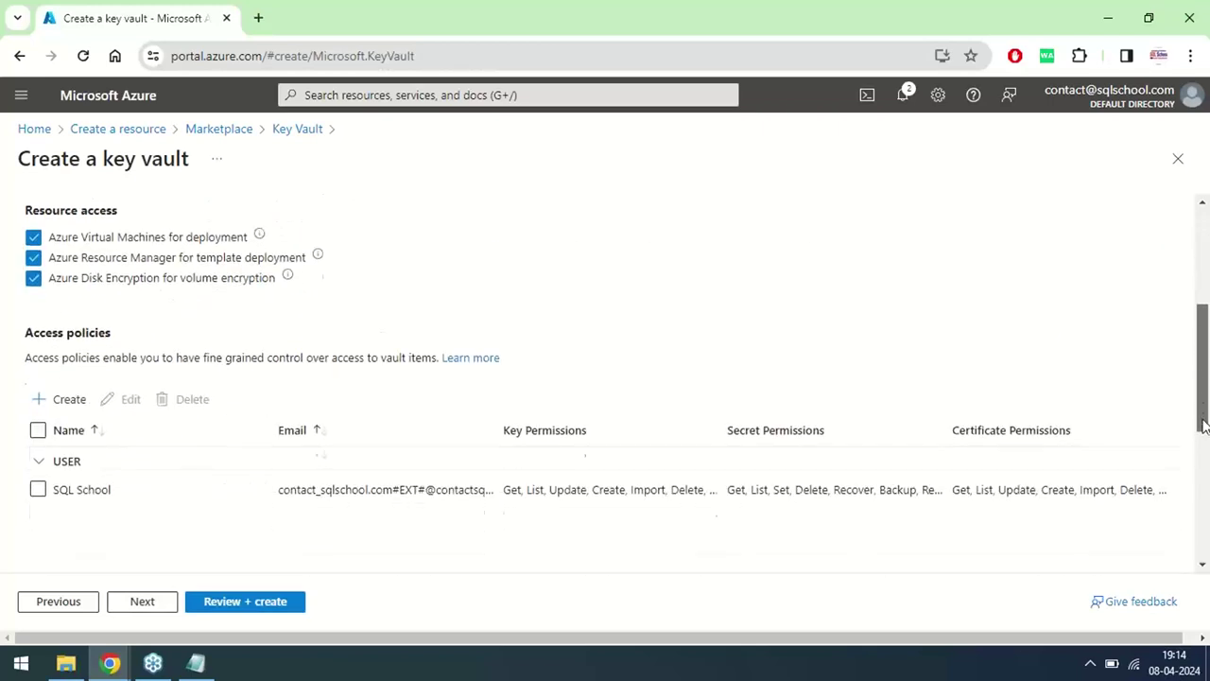
scroll(1204, 423, "up", 3)
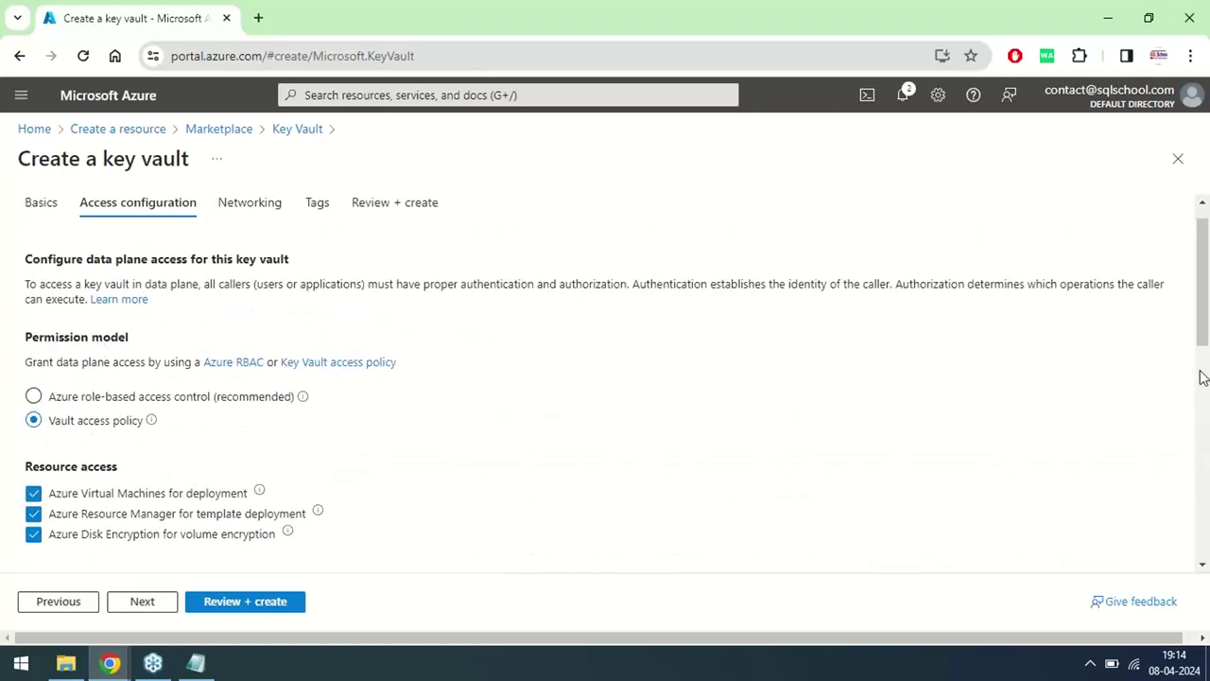
scroll(1203, 377, "down", 3)
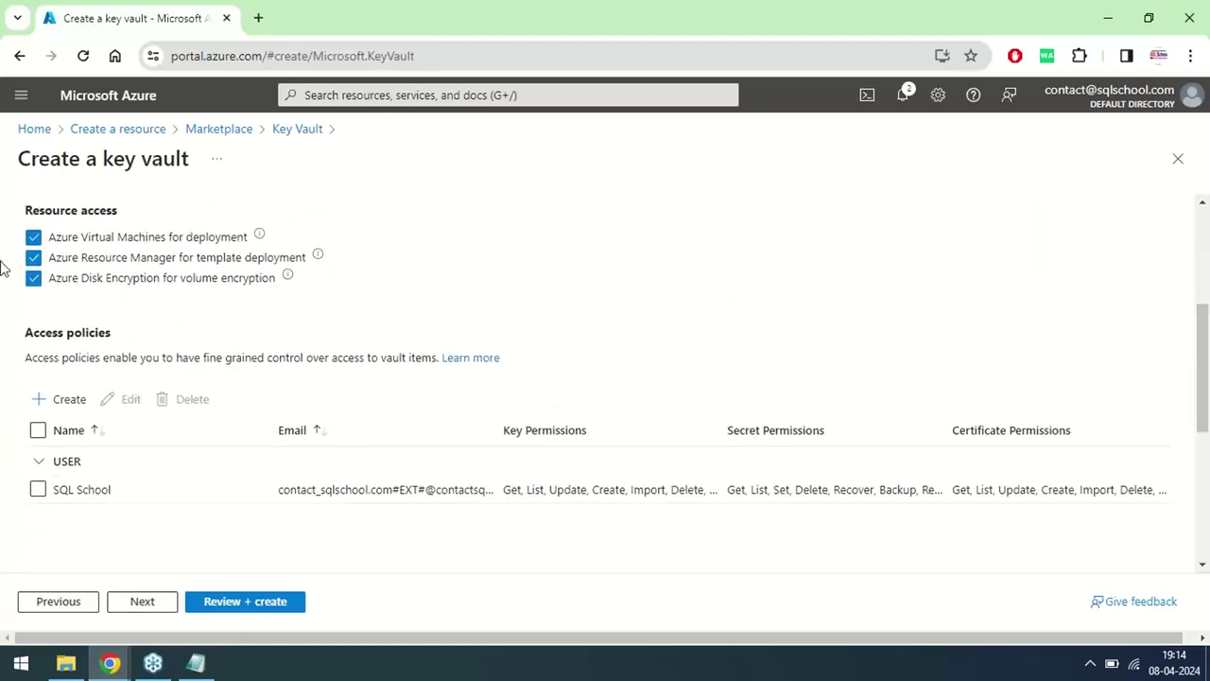
left_click_drag(110, 281, 201, 296)
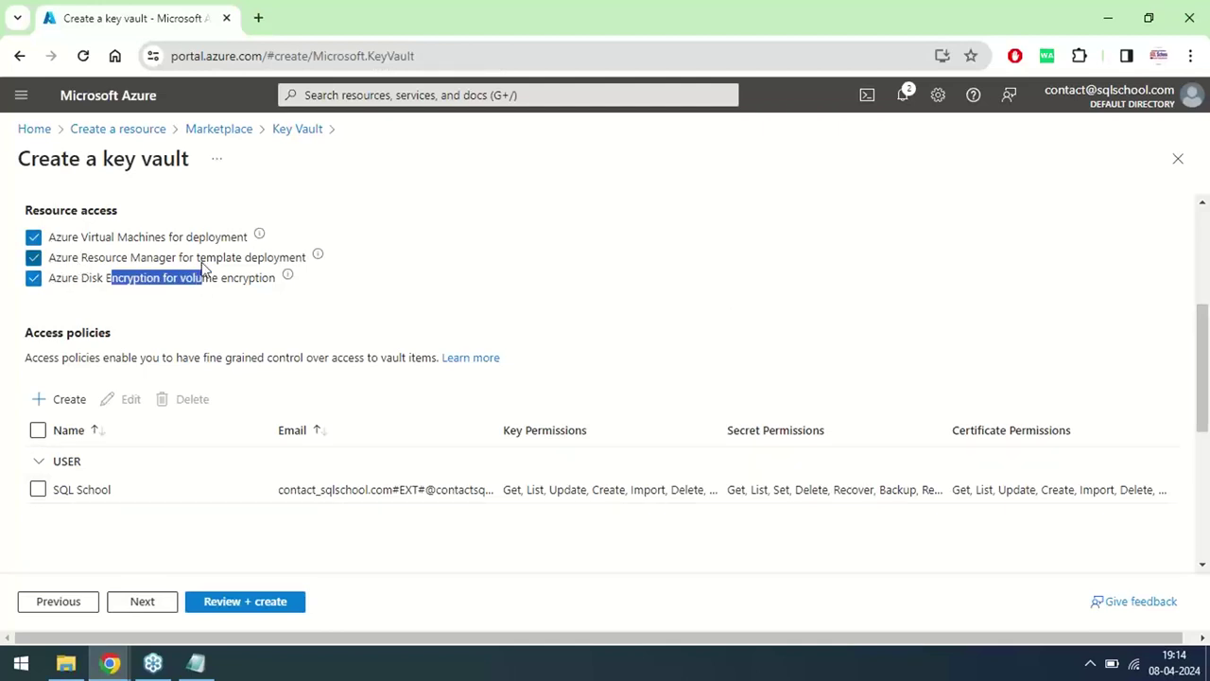
left_click_drag(216, 261, 266, 262)
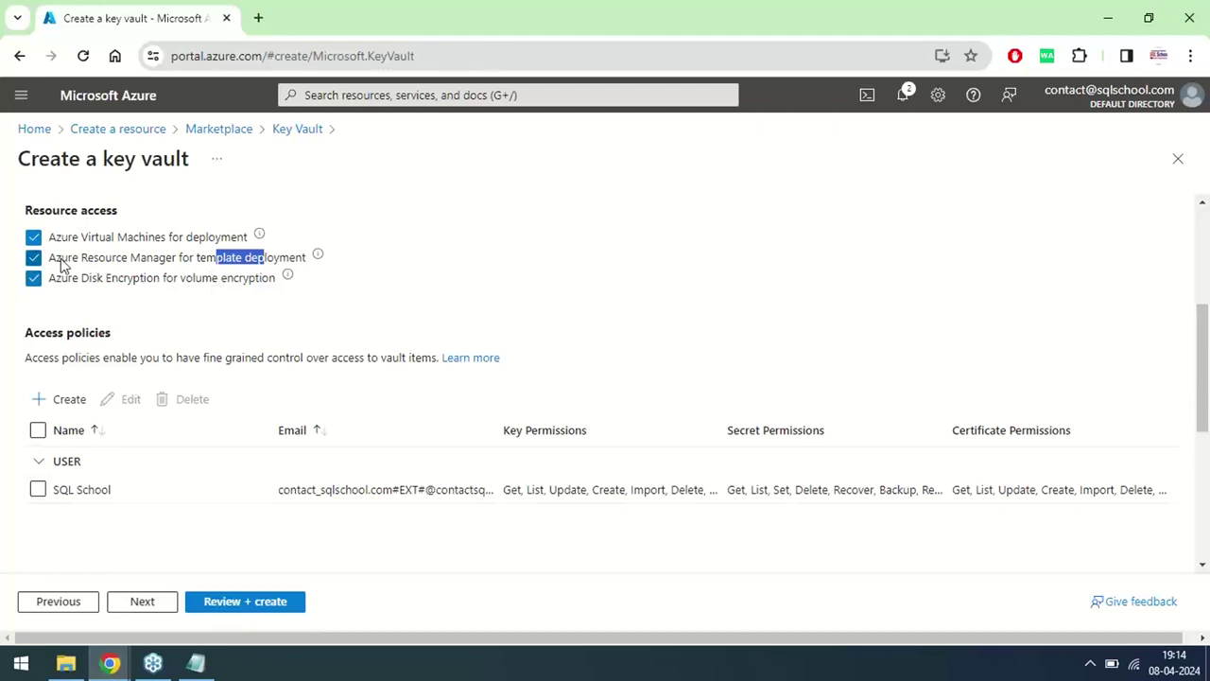
left_click_drag(61, 262, 238, 272)
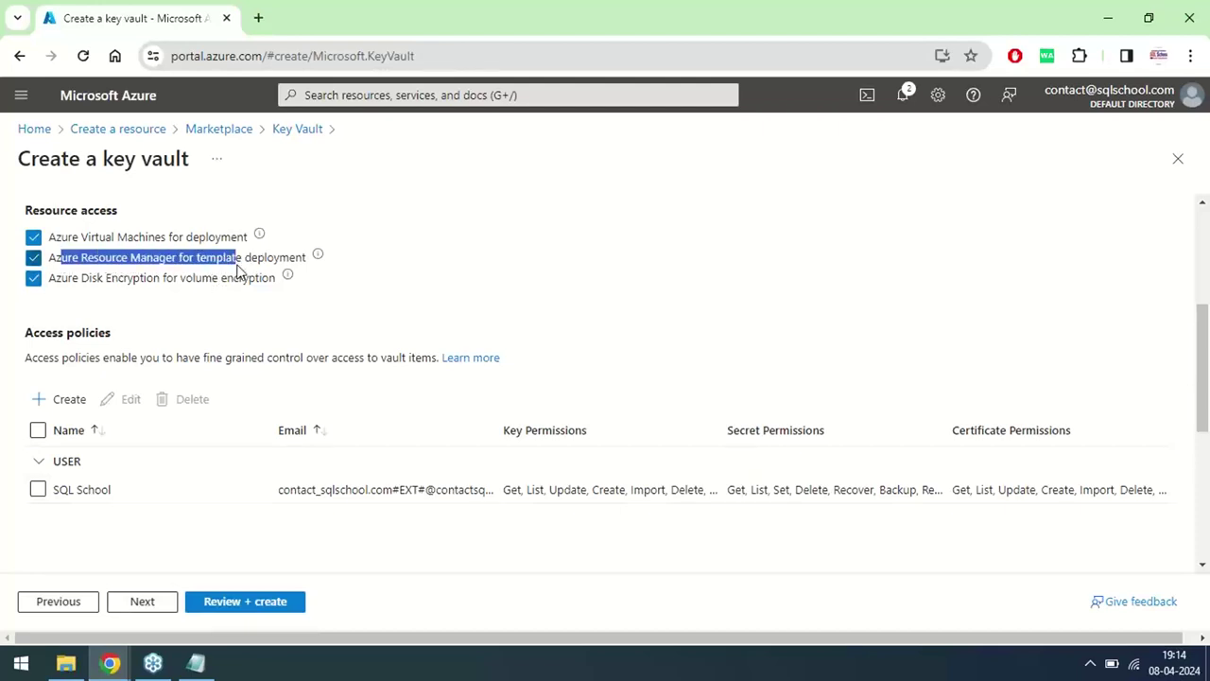
left_click(66, 267)
left_click(64, 265)
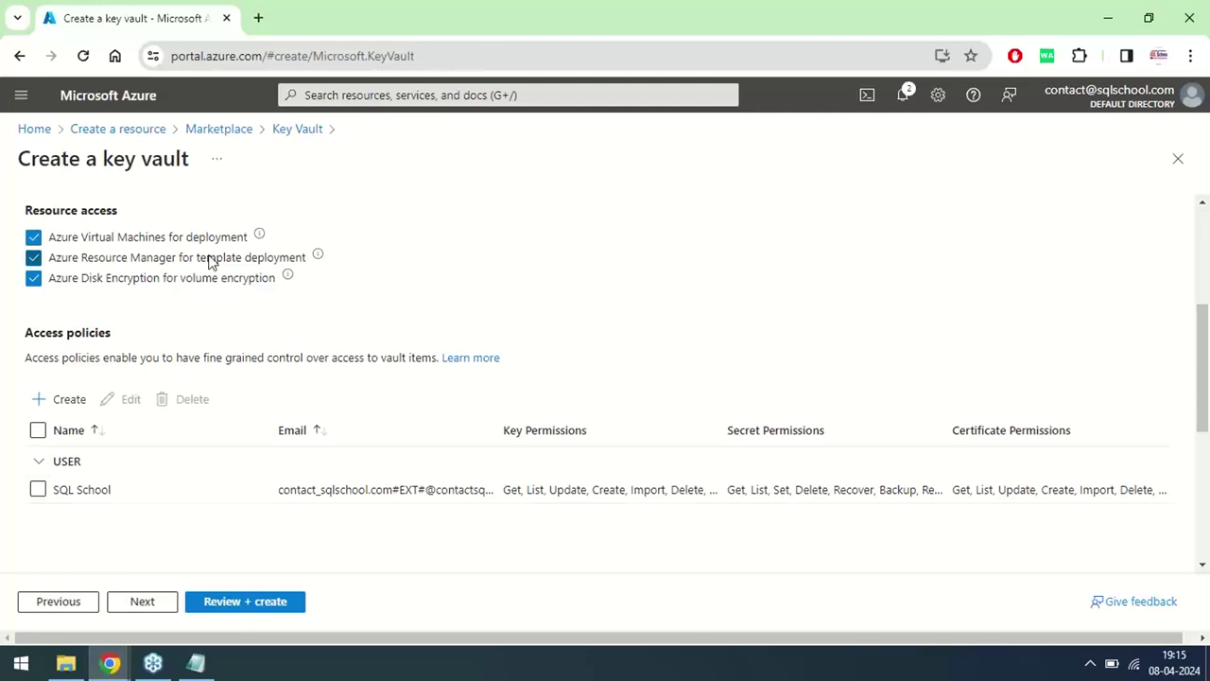
Step: Start an access policy from the Azure Data Lake Storage or Azure Storage template, and select all key, secret and certificate management operations
left_click(52, 405)
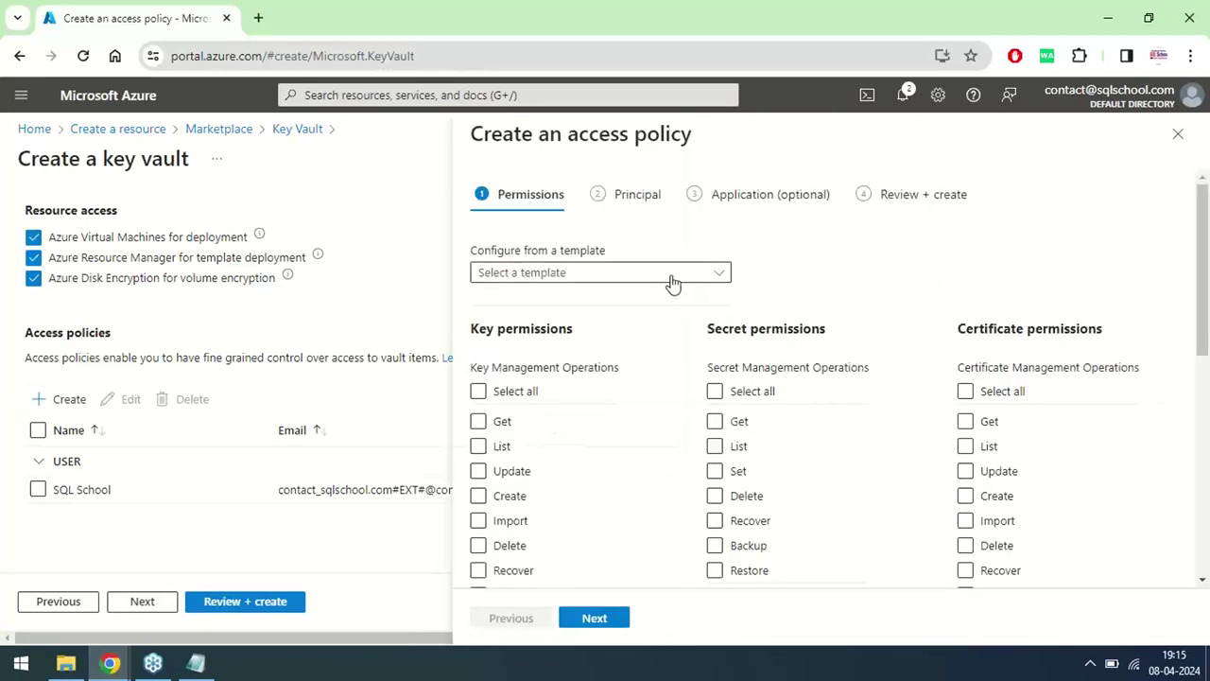
left_click(670, 282)
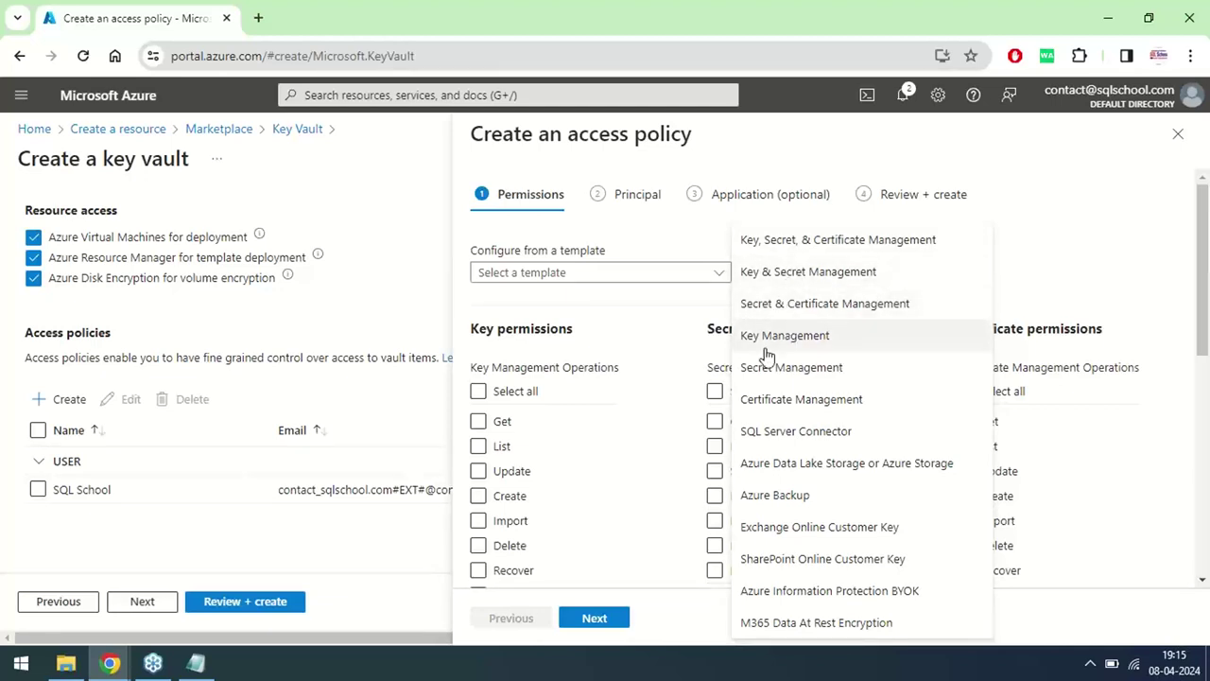
left_click(750, 463)
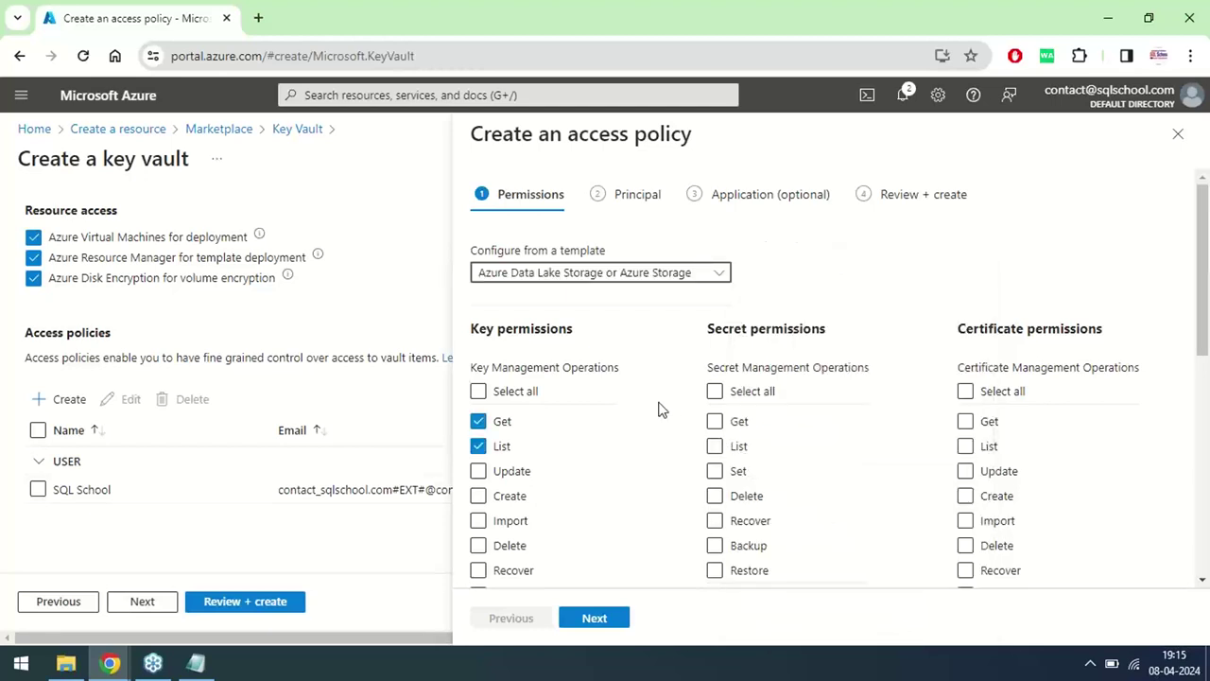
left_click(479, 391)
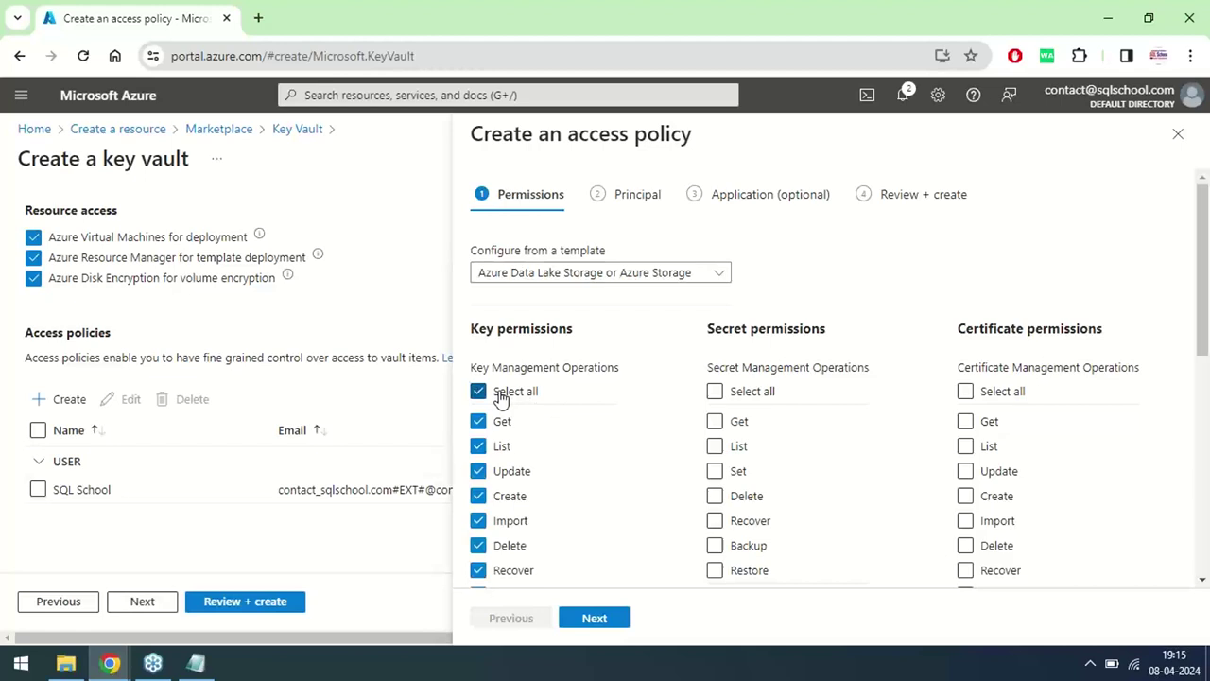
left_click(715, 393)
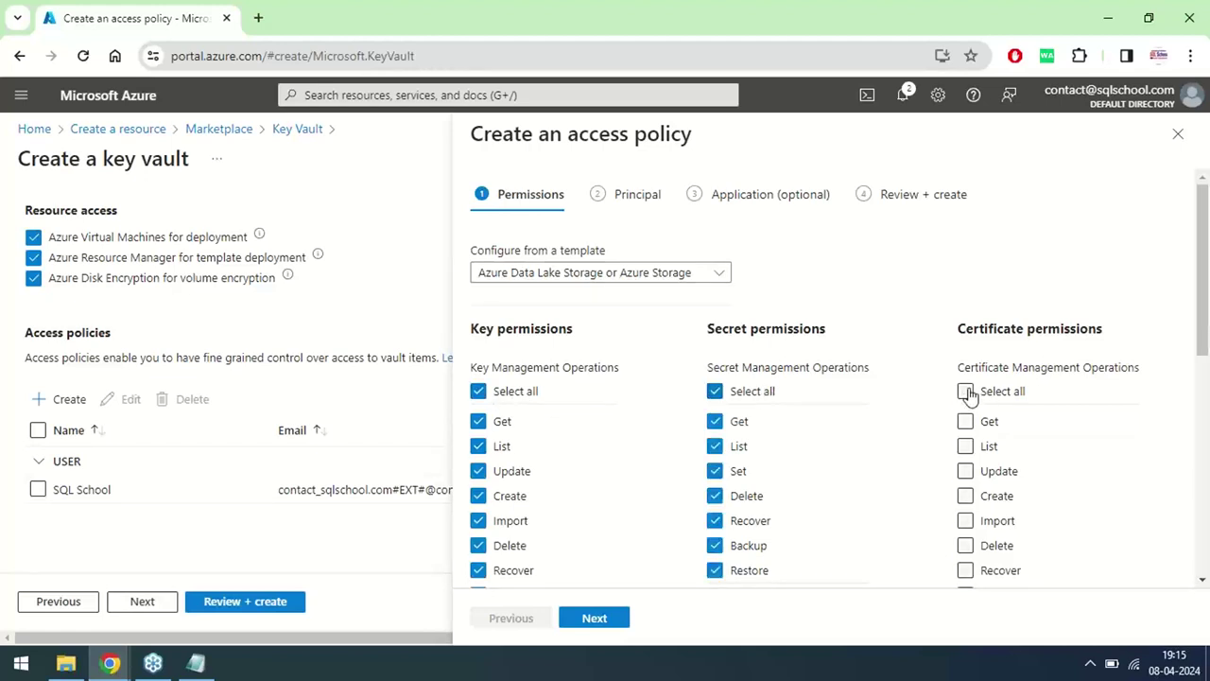
left_click(967, 393)
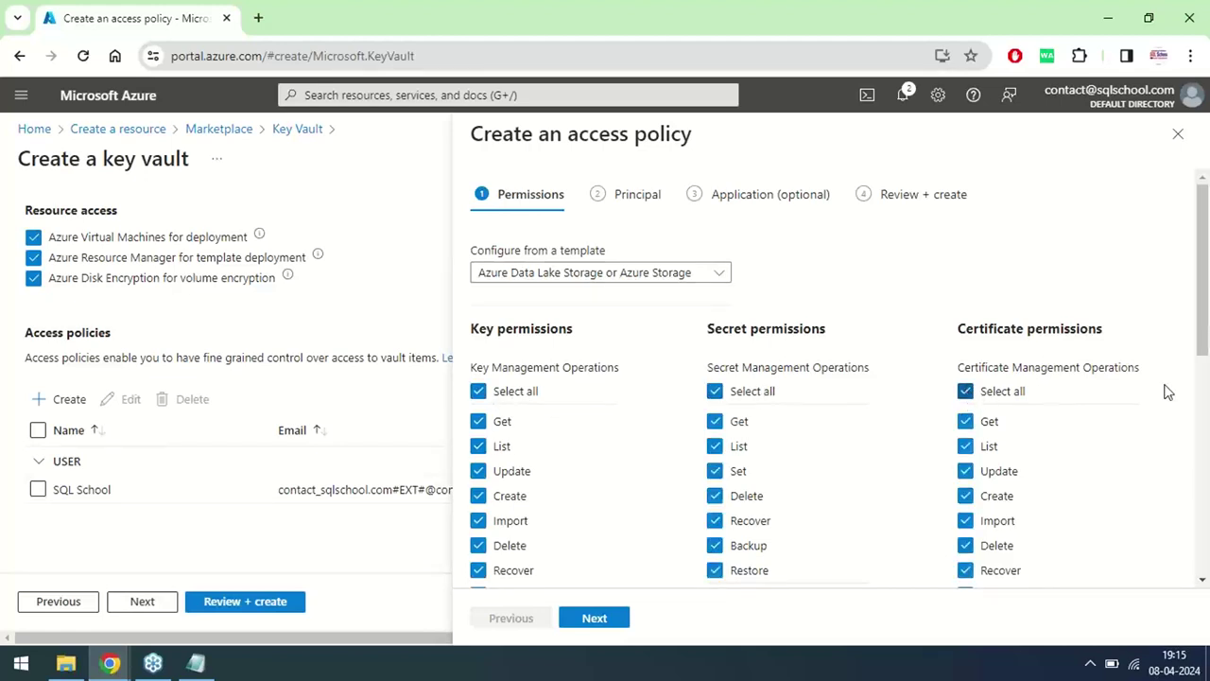
Step: Grant all cryptographic operations and all privileged key, secret and certificate operations in the access policy
left_click_drag(1201, 340, 1203, 500)
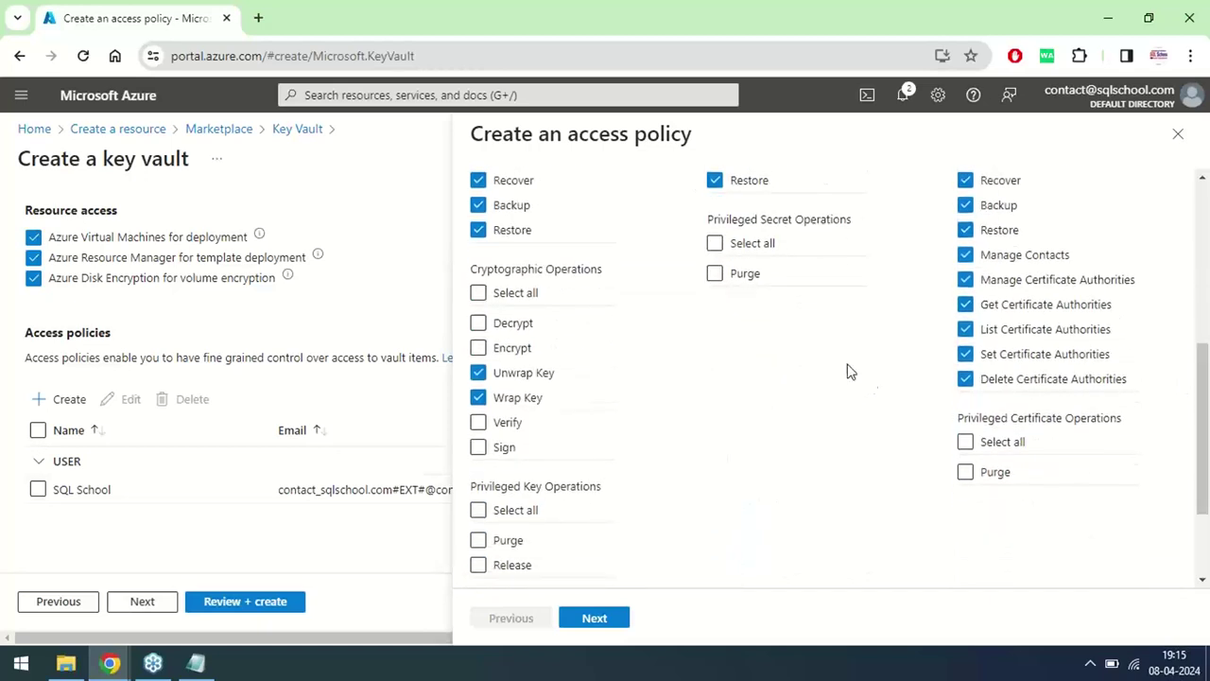
left_click(715, 246)
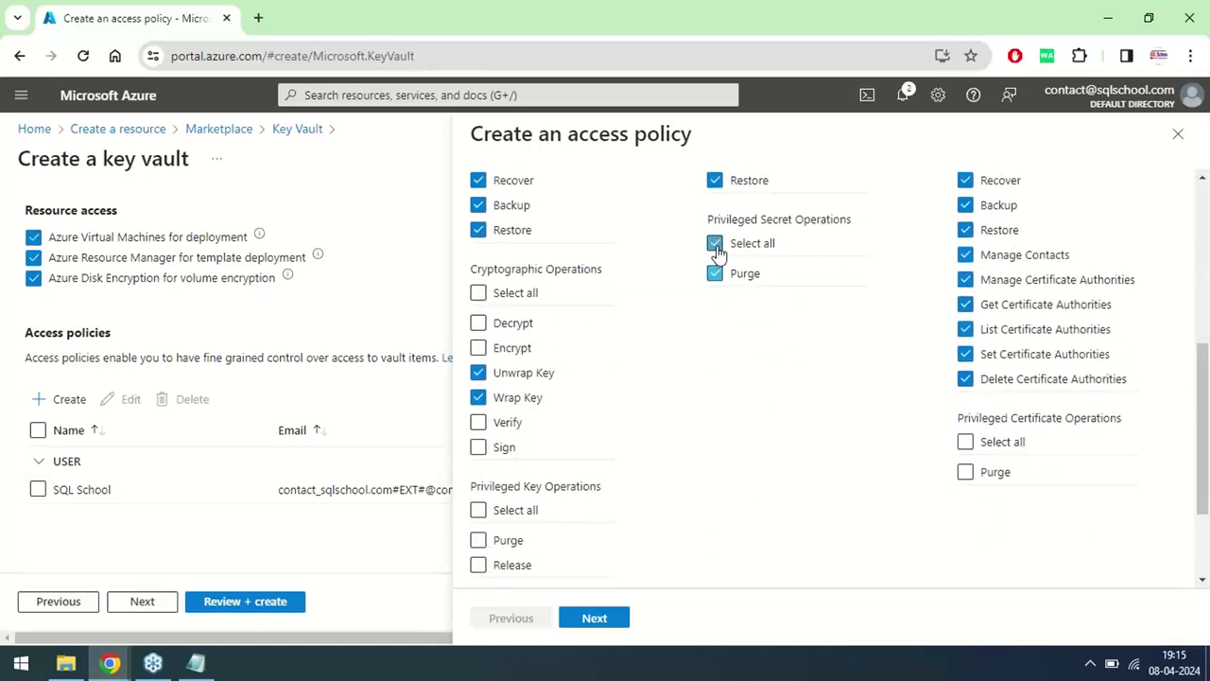
left_click(964, 443)
left_click(477, 292)
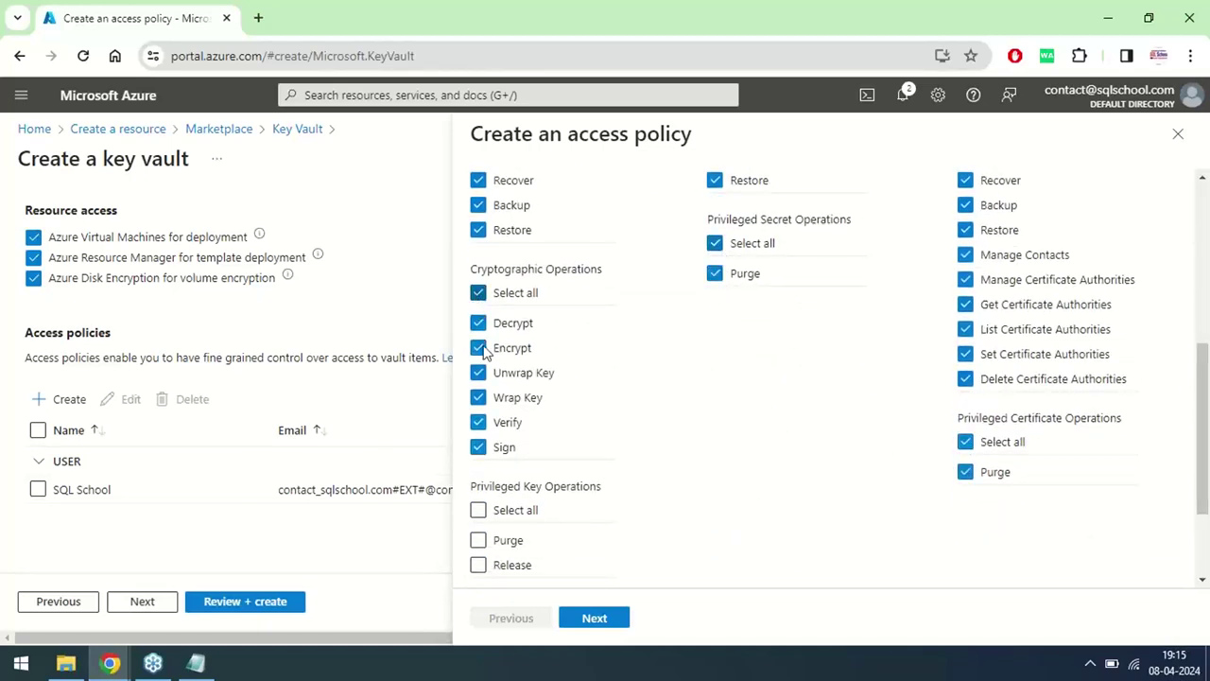
left_click(477, 509)
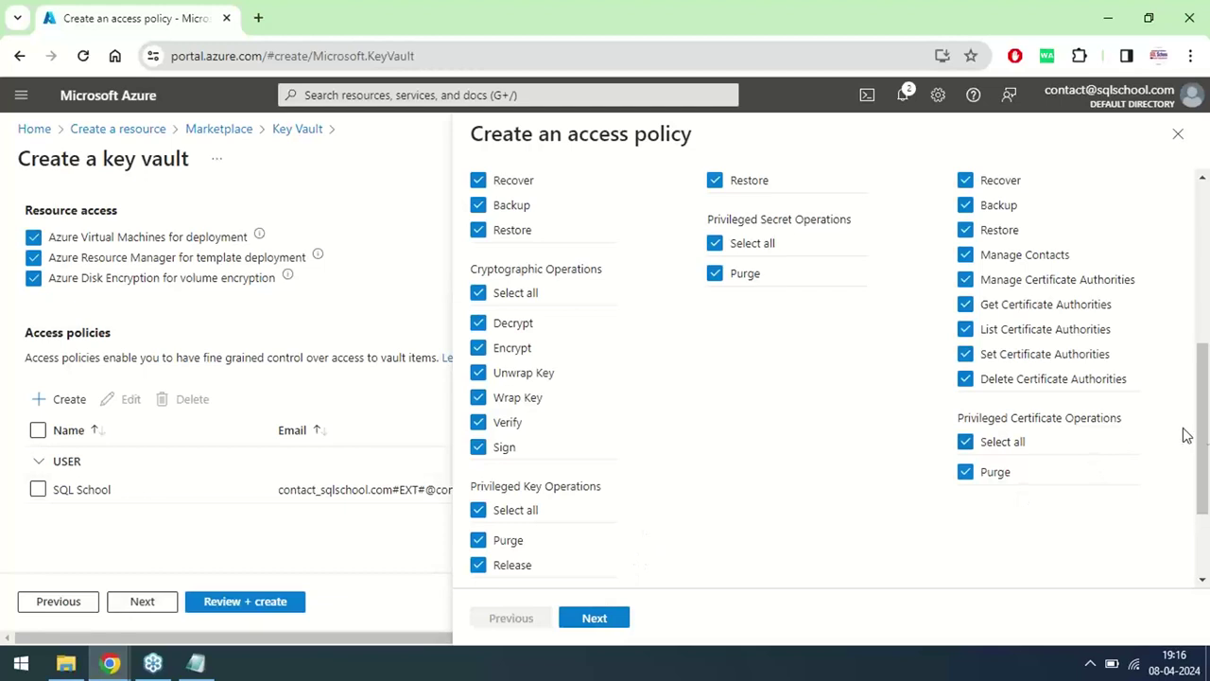
left_click_drag(1202, 432, 1207, 264)
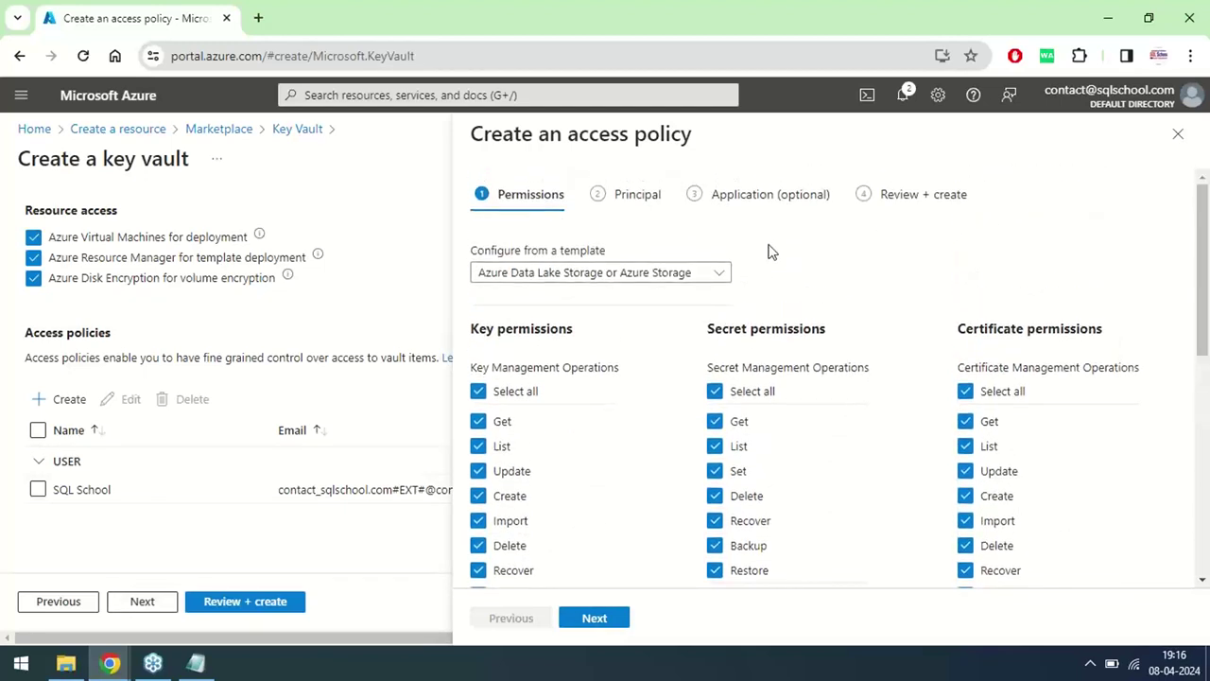
Step: Search the principals for storage and assign Storage Resource Provider as the access policy's principal
left_click(635, 199)
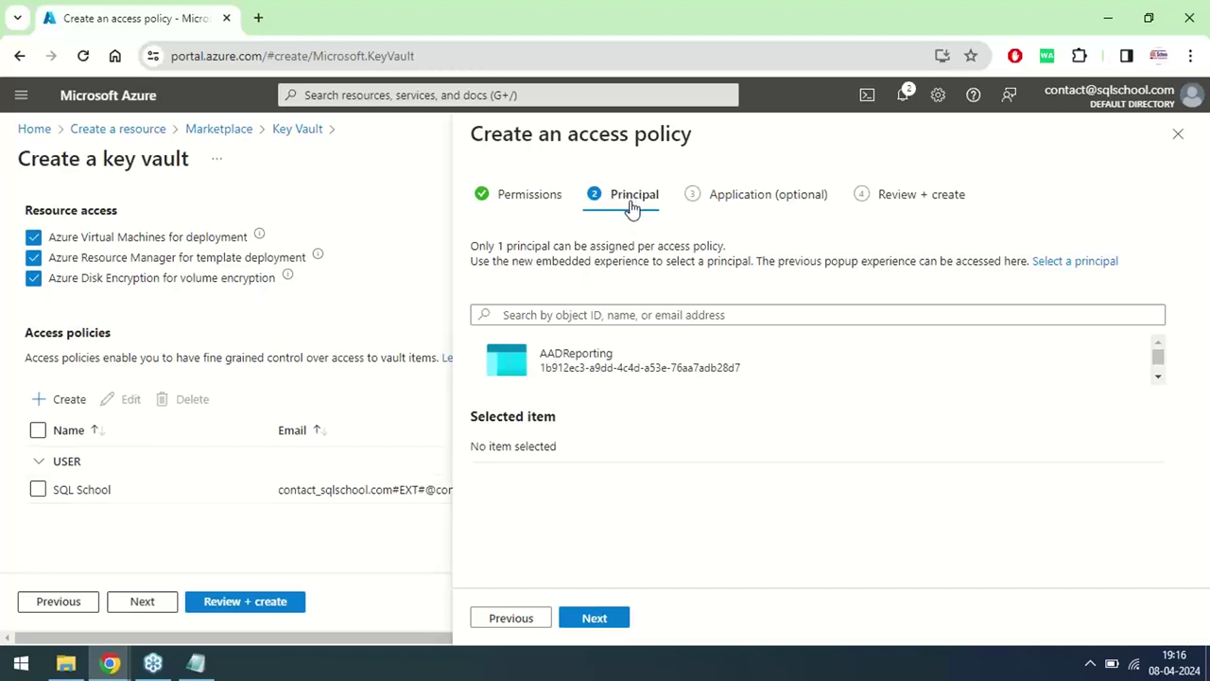
left_click(591, 315)
type("storage")
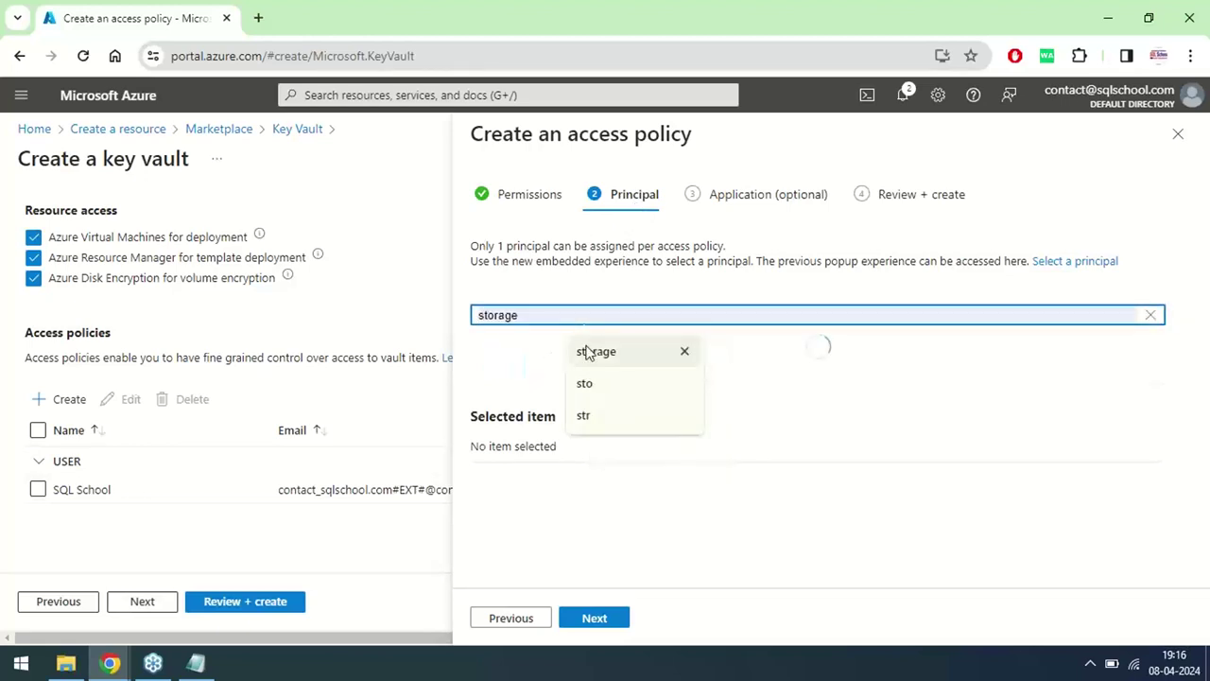
left_click(588, 351)
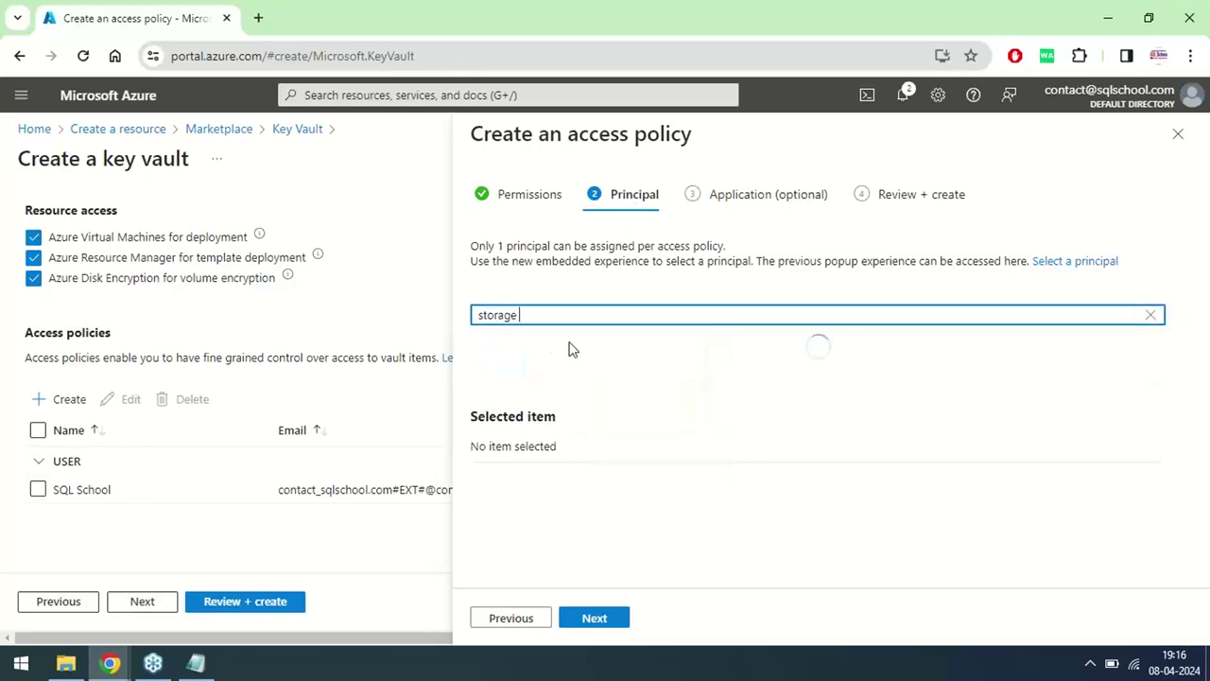
type("p")
key("BackSpace")
key("BackSpace")
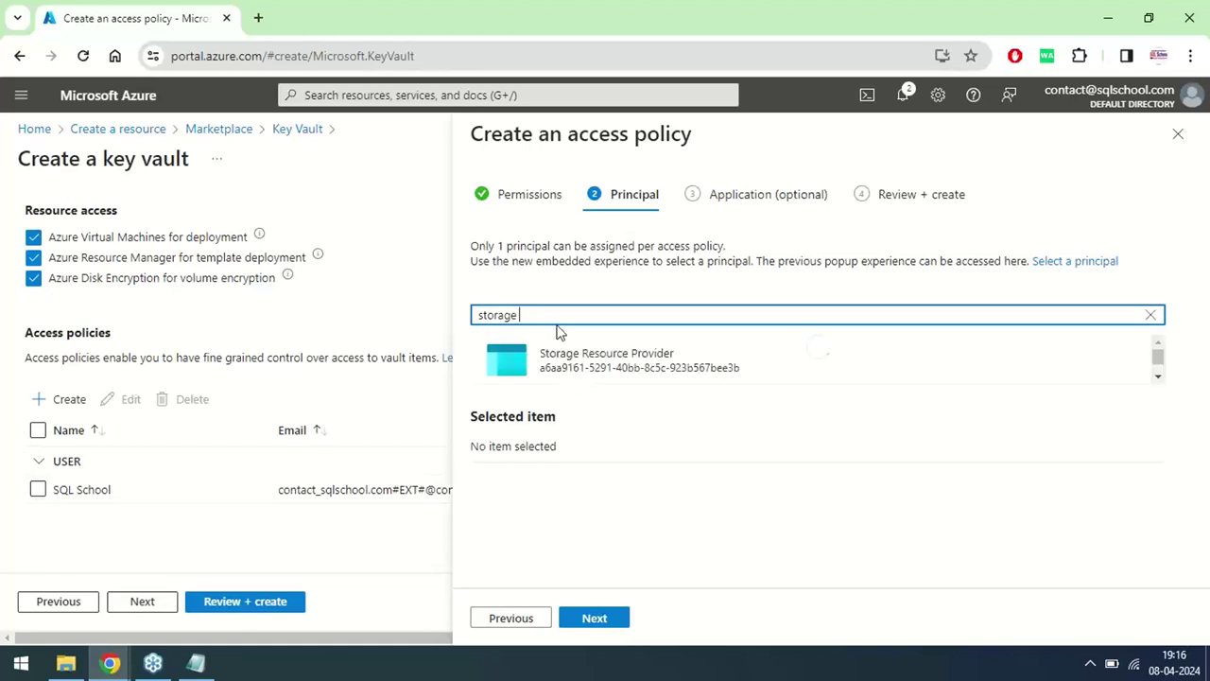
left_click(578, 370)
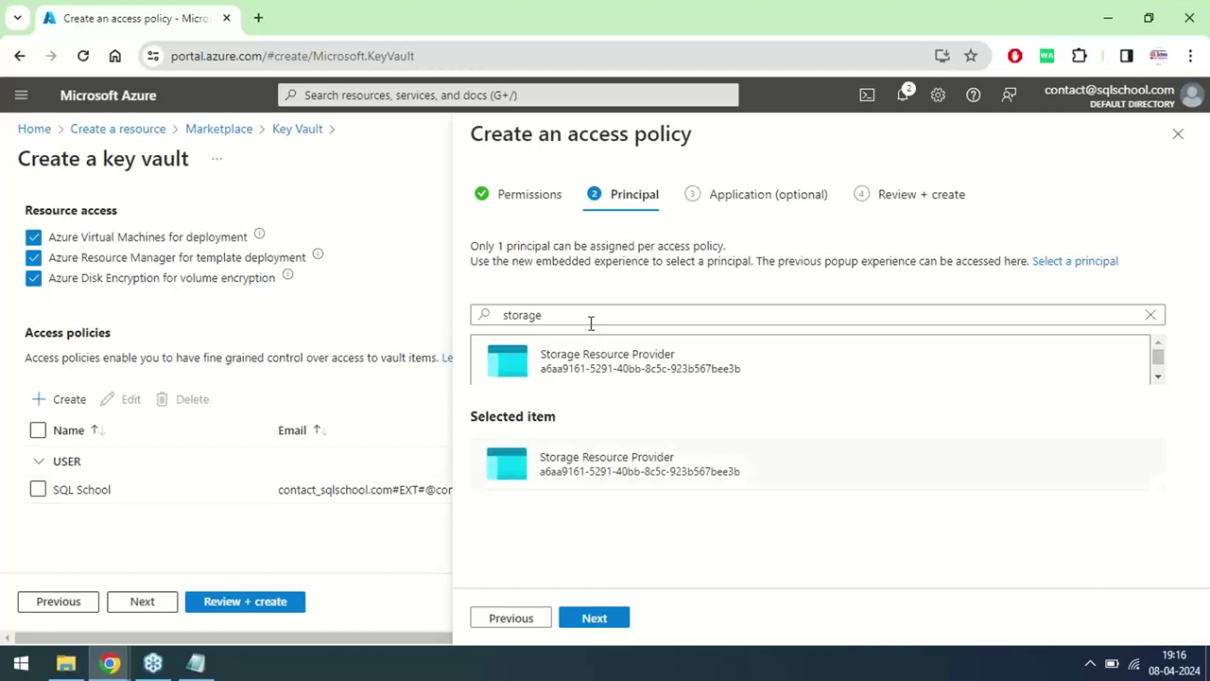
Step: Review and create the access policy, and select all entries in the vault's access policies list
left_click(535, 206)
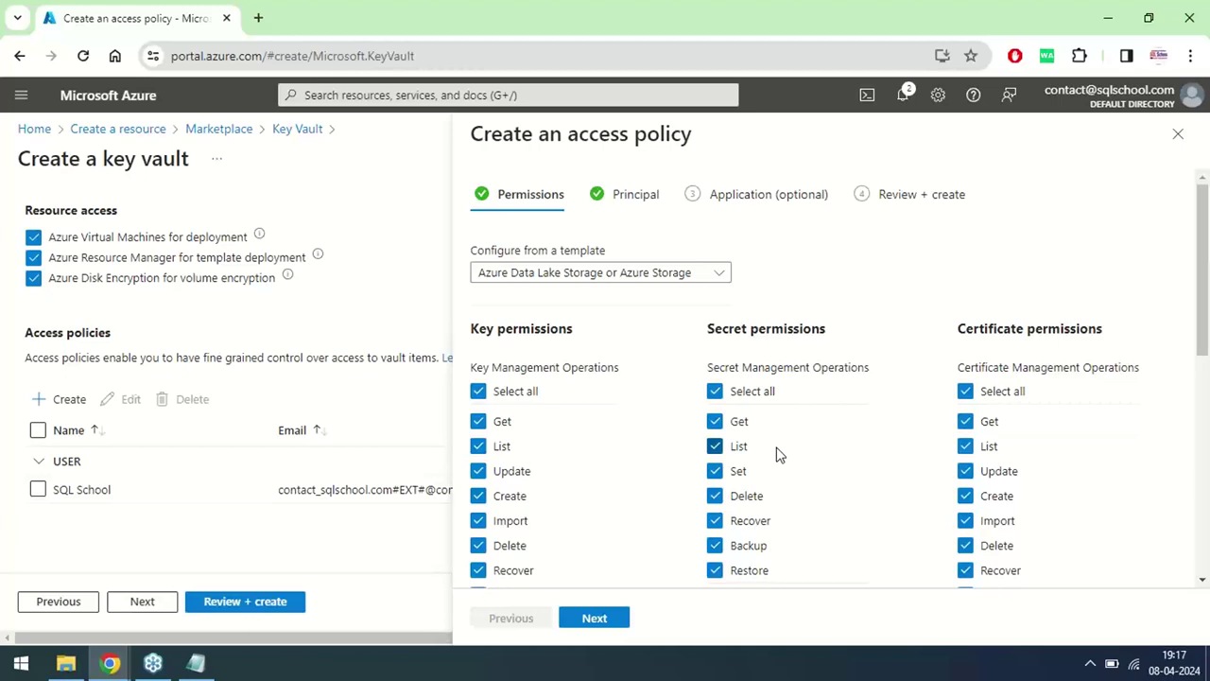
left_click(761, 206)
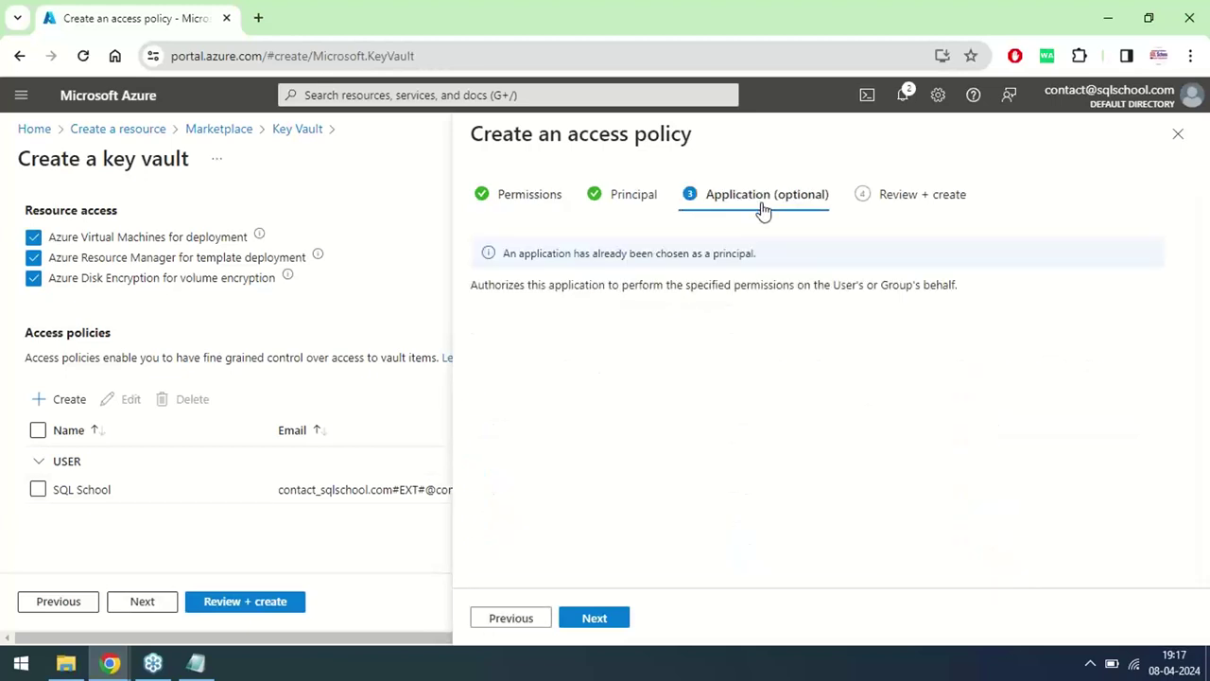
left_click(910, 208)
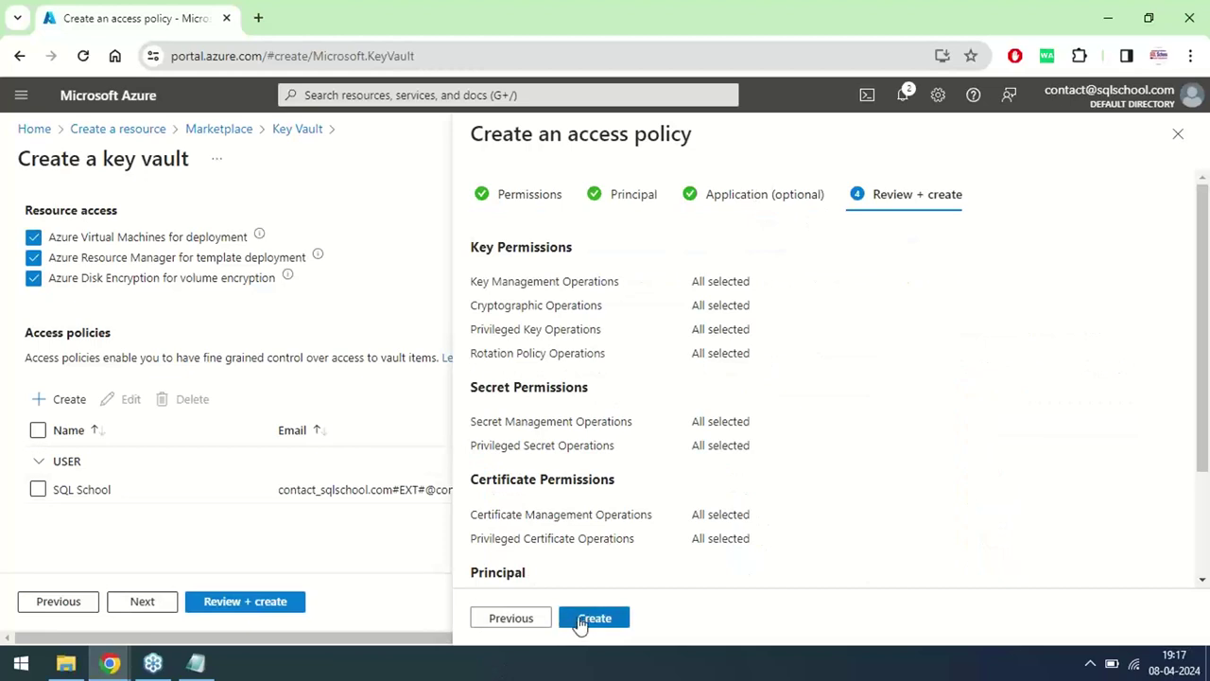
left_click(593, 618)
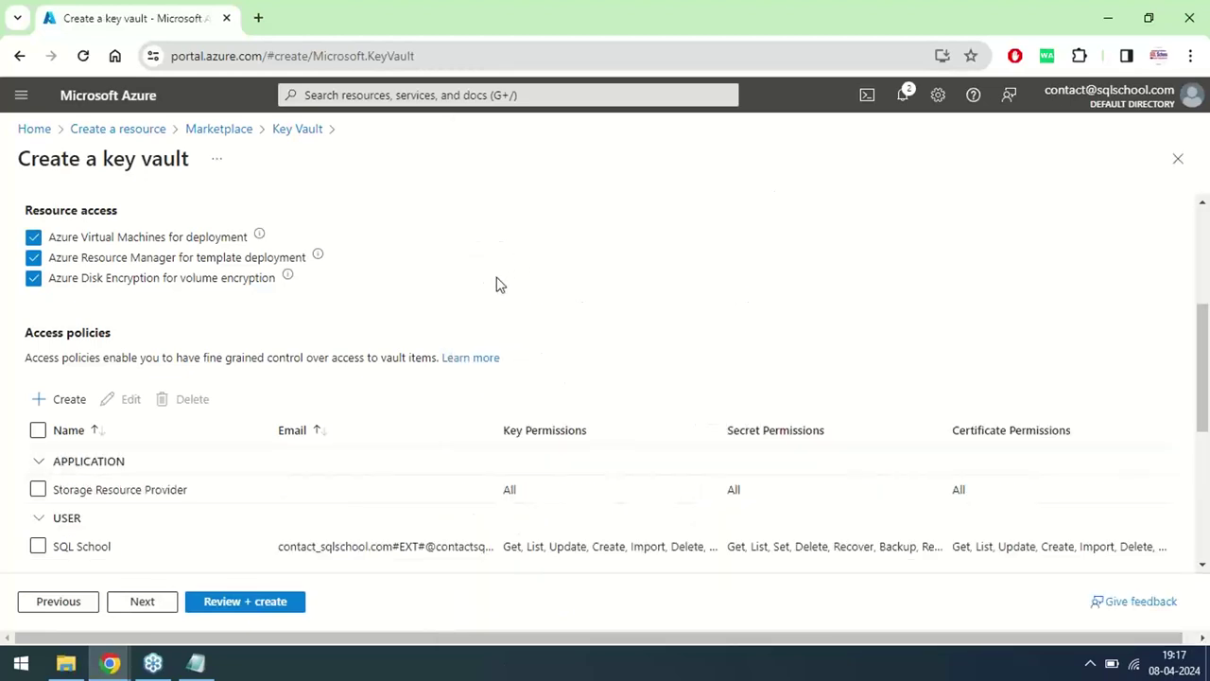
left_click(38, 430)
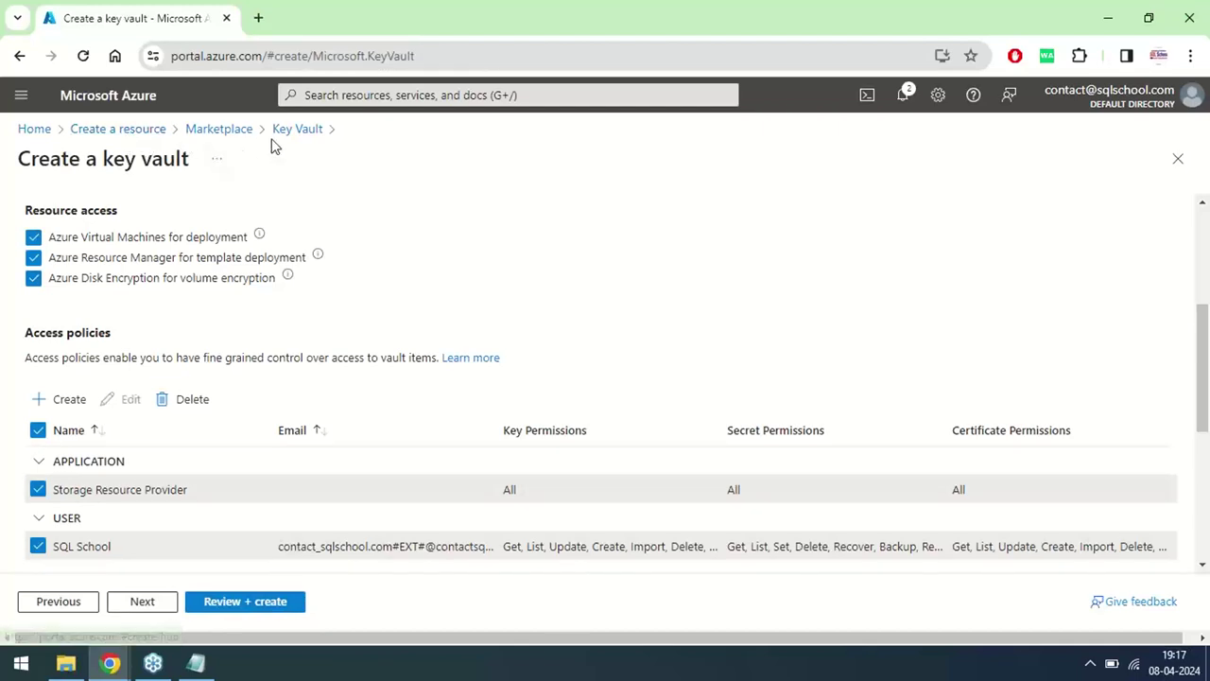
Step: Abandon the current vault form and start a new key vault from the Key Vault marketplace page
left_click(297, 132)
left_click(681, 168)
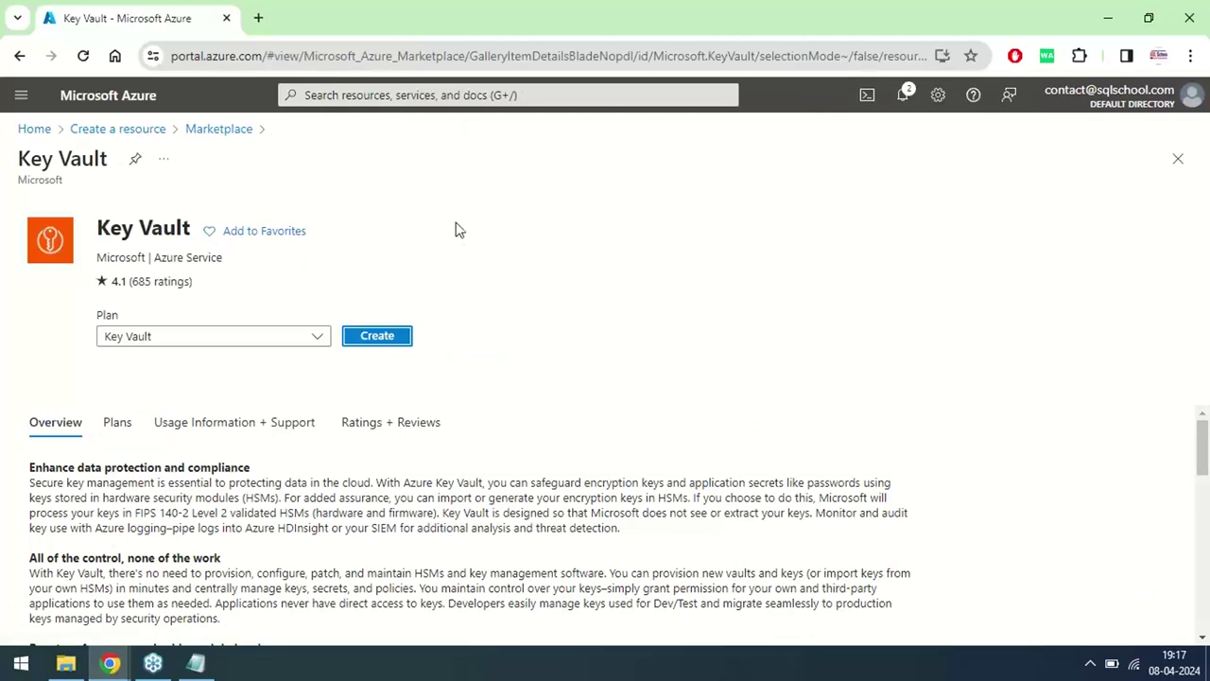
left_click(387, 336)
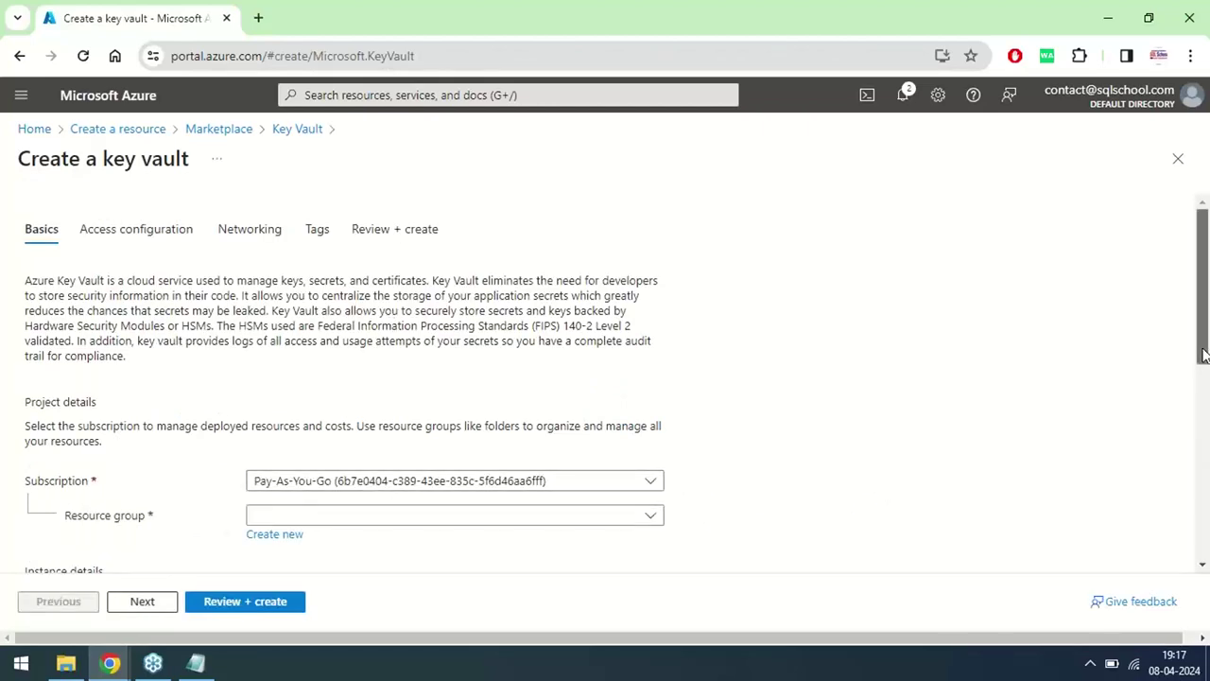
Step: Choose adfnotfres as the resource group for the new key vault
left_click_drag(1202, 355, 1198, 450)
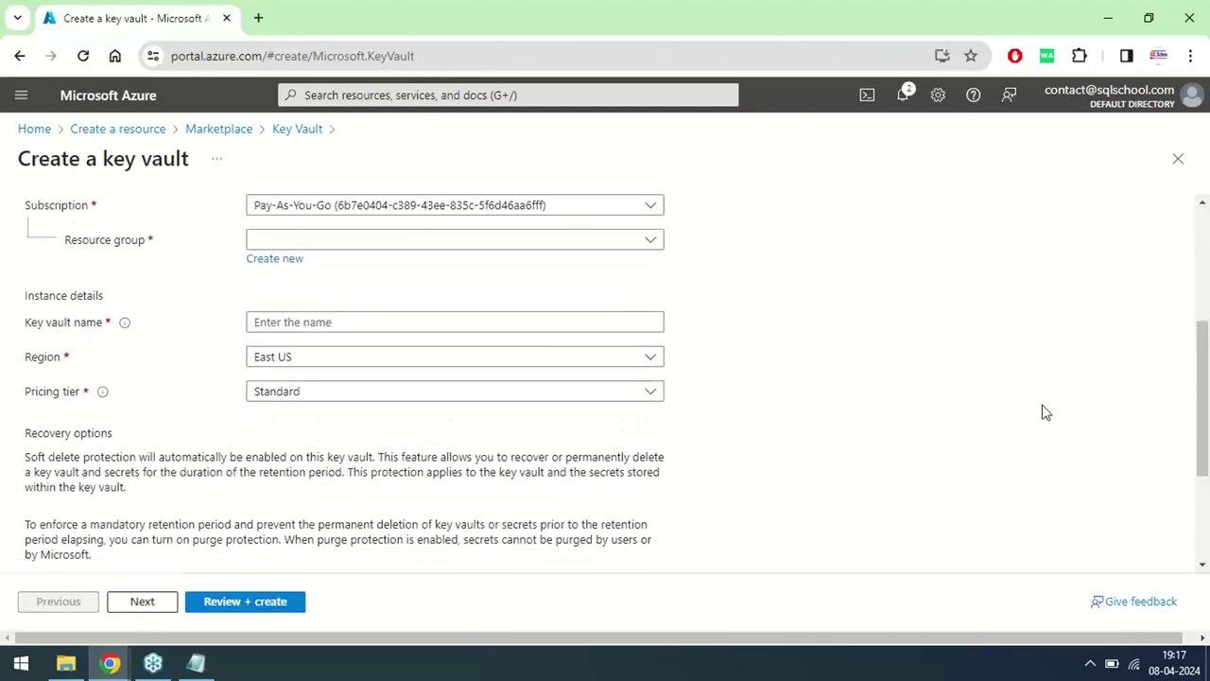
left_click(296, 242)
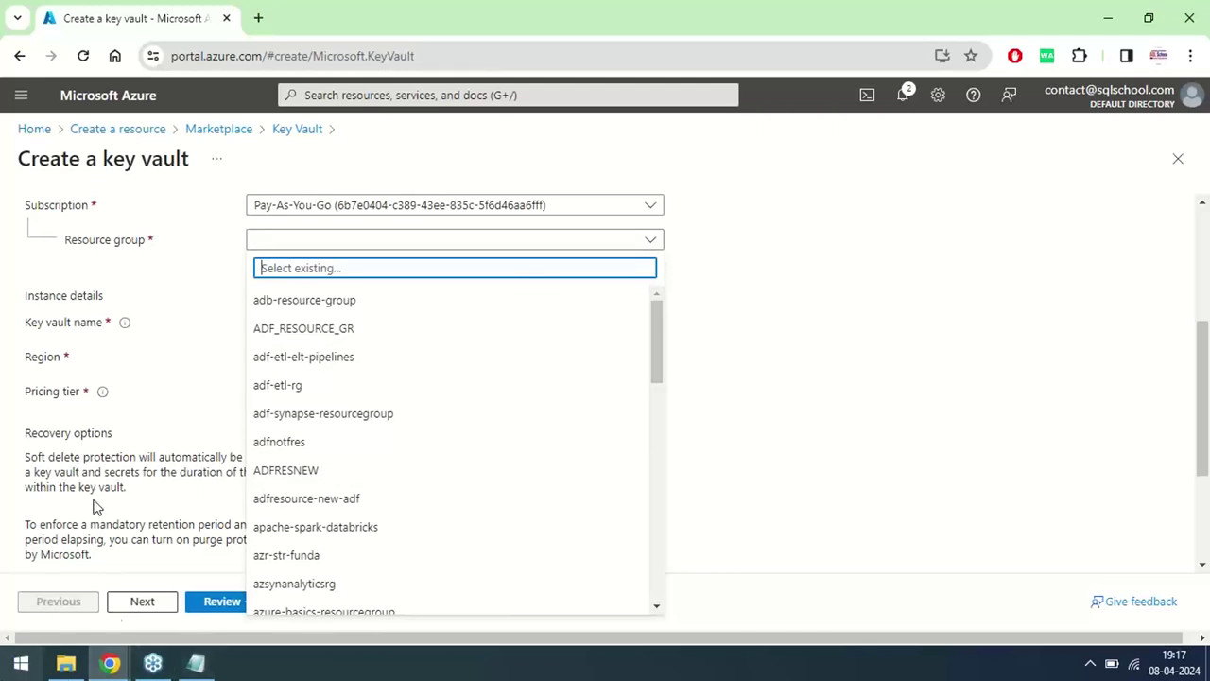
mouse_move(196, 663)
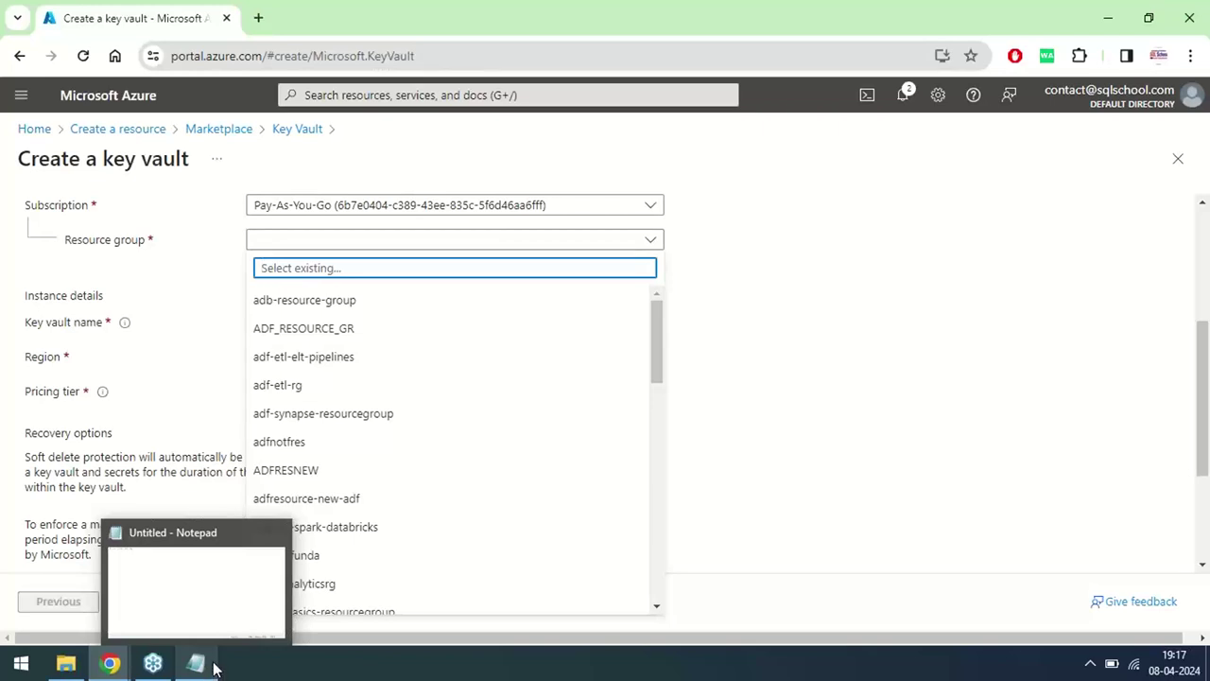
mouse_move(208, 638)
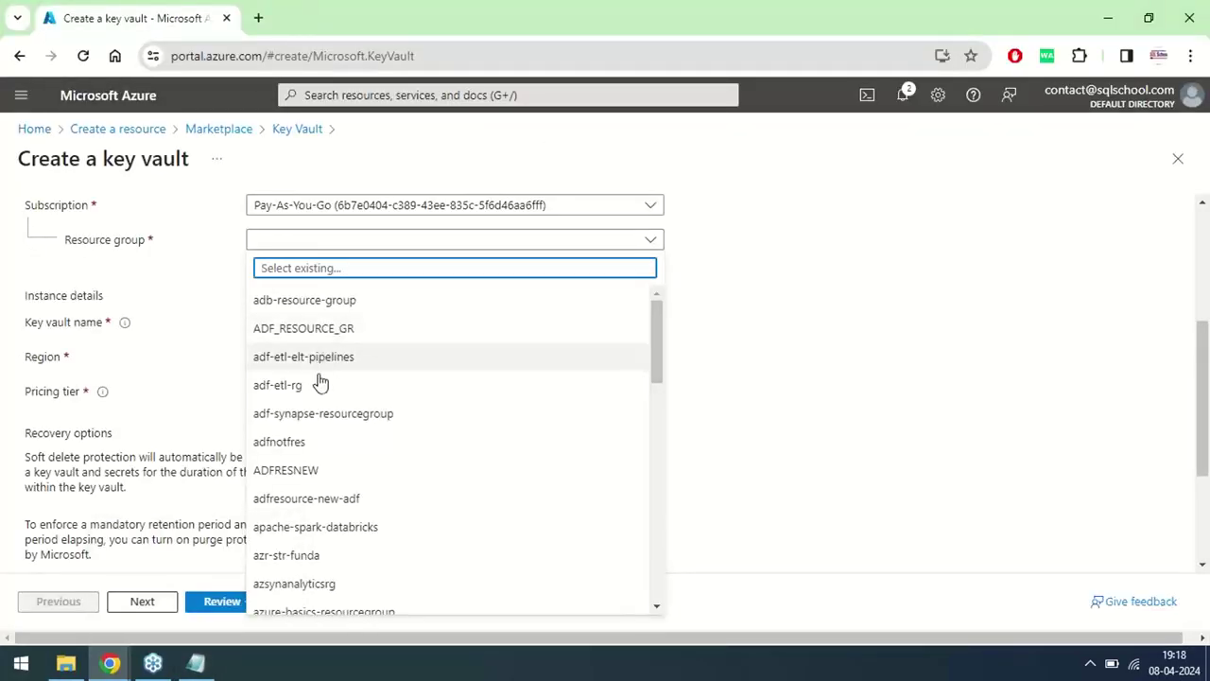
left_click(293, 442)
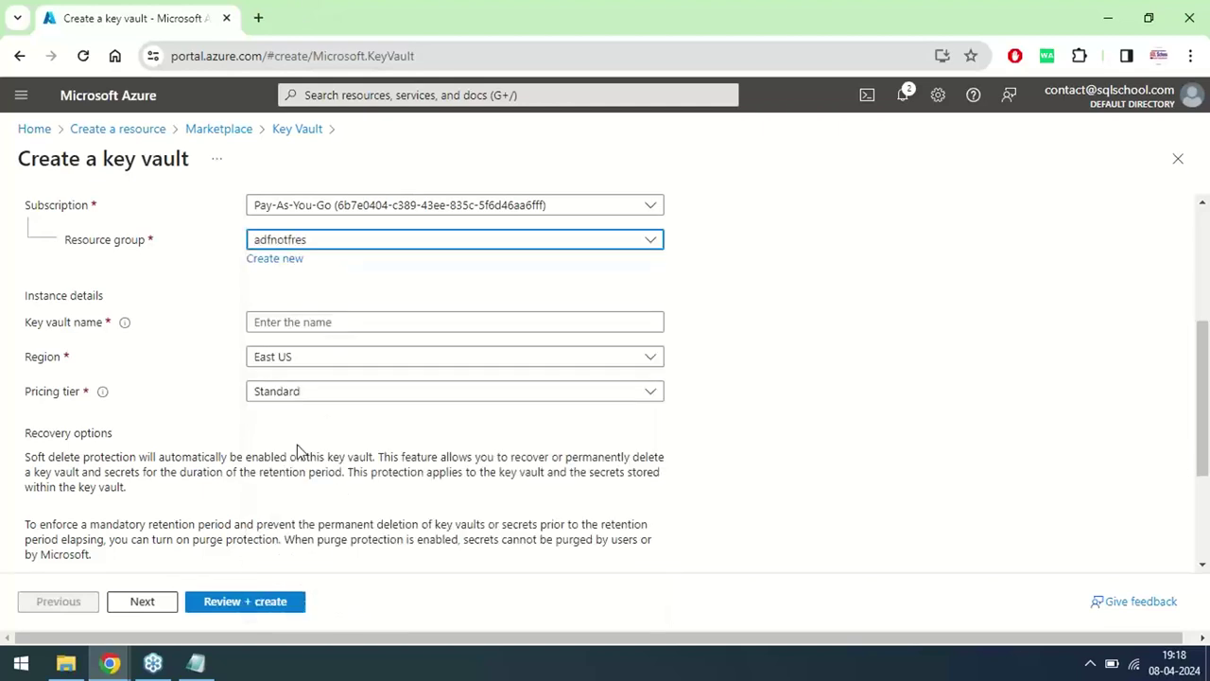
Step: Name the key vault adlskeyvaultnew
left_click(327, 324)
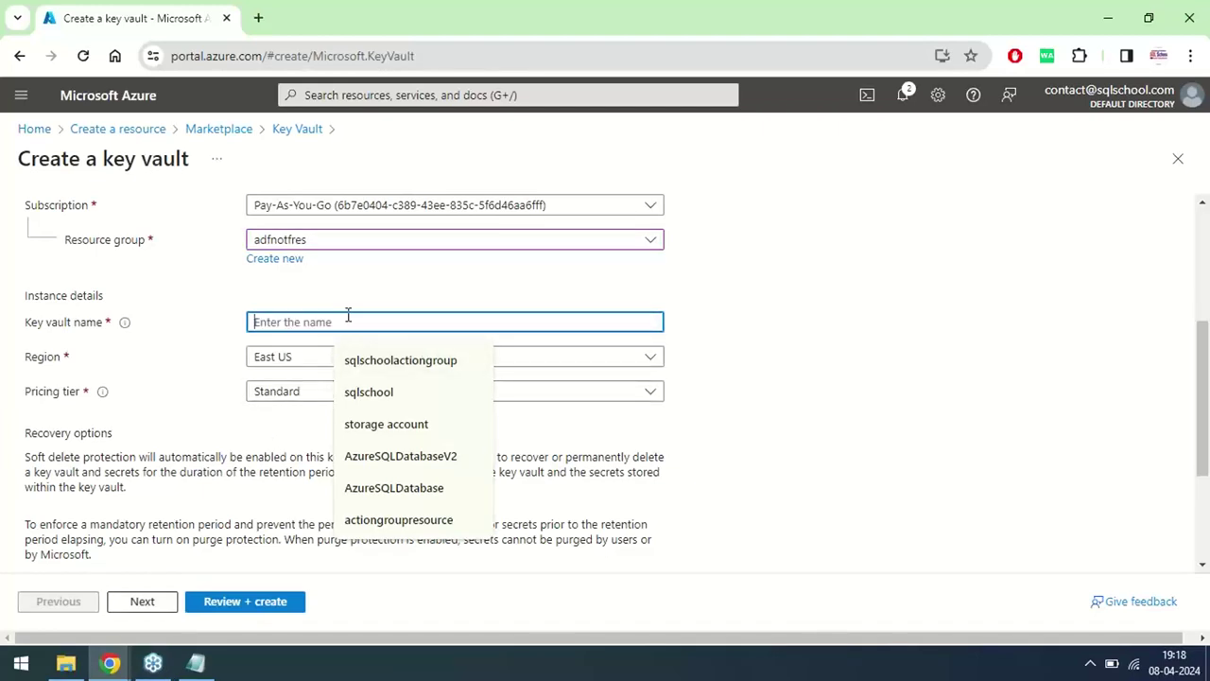
left_click(342, 274)
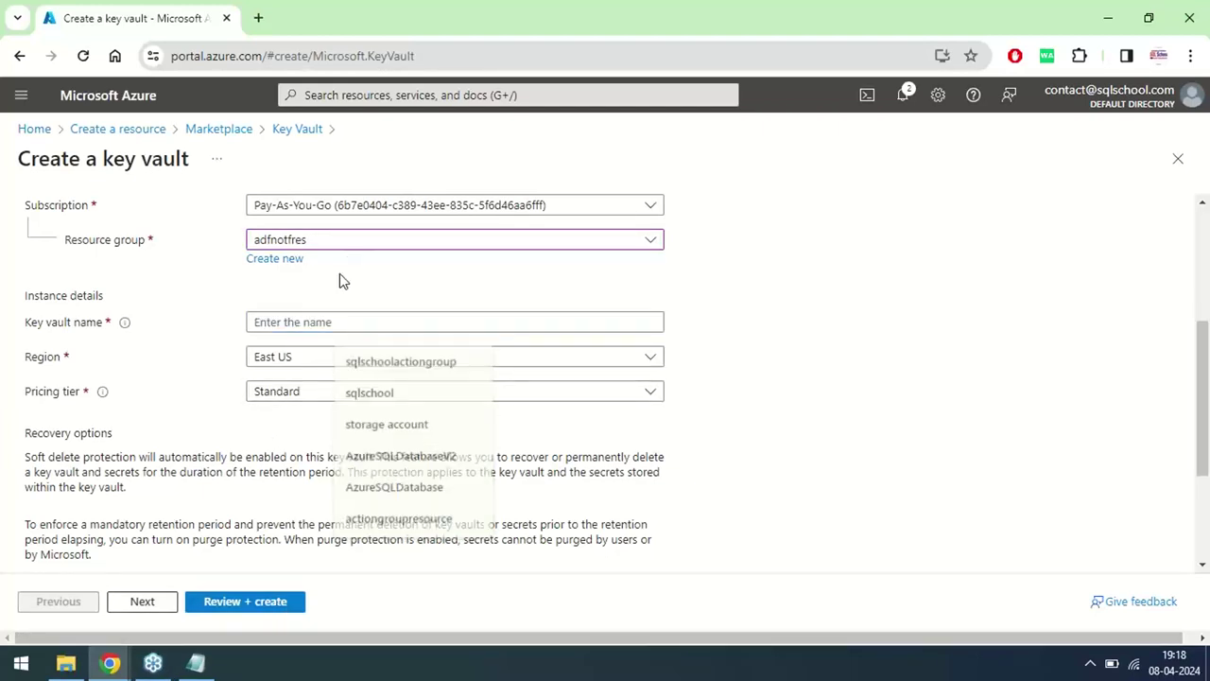
left_click(295, 321)
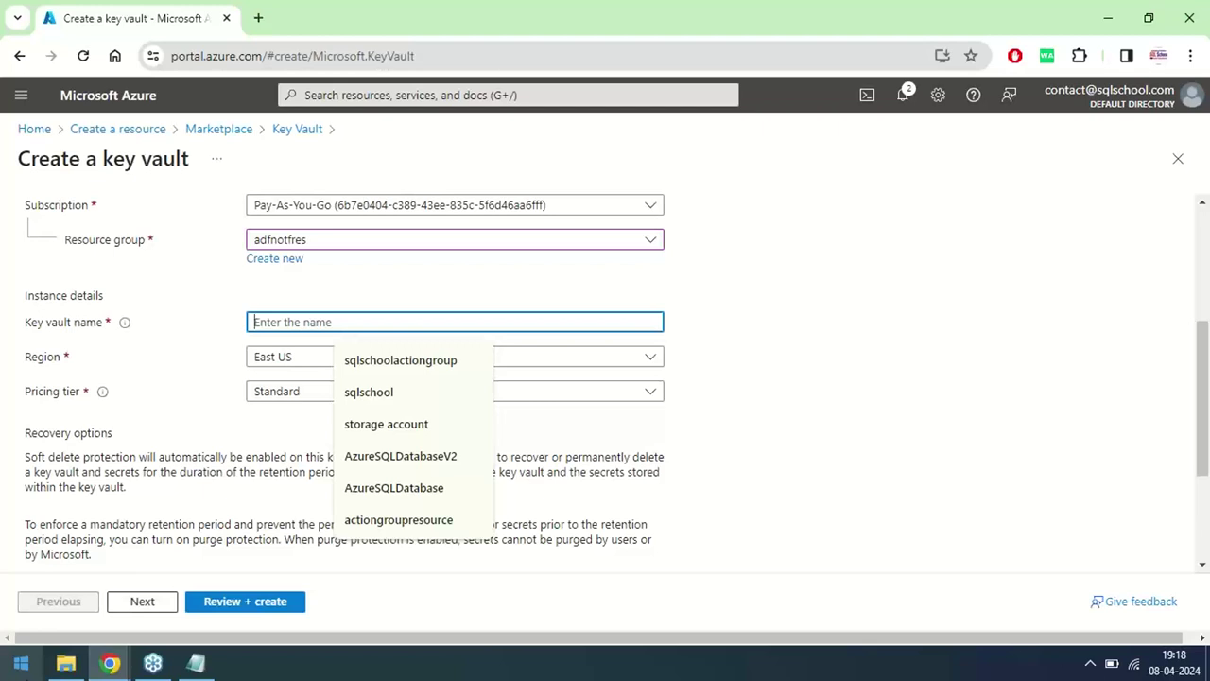
type("ad")
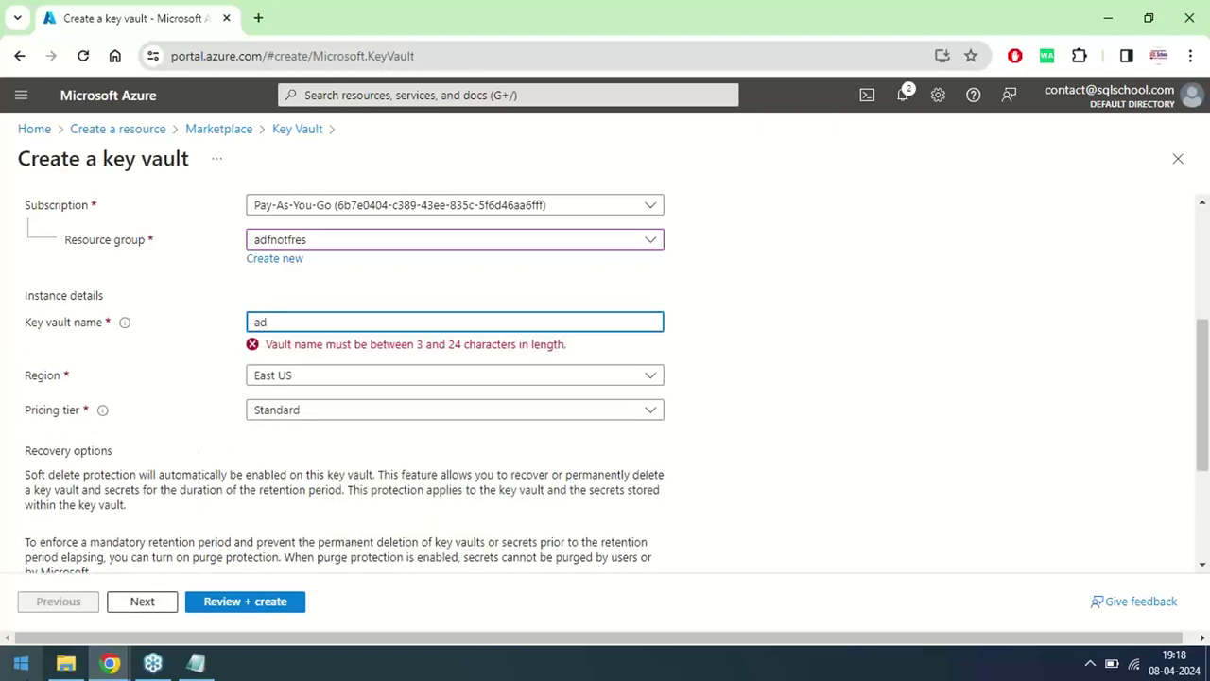
type("lskeyva")
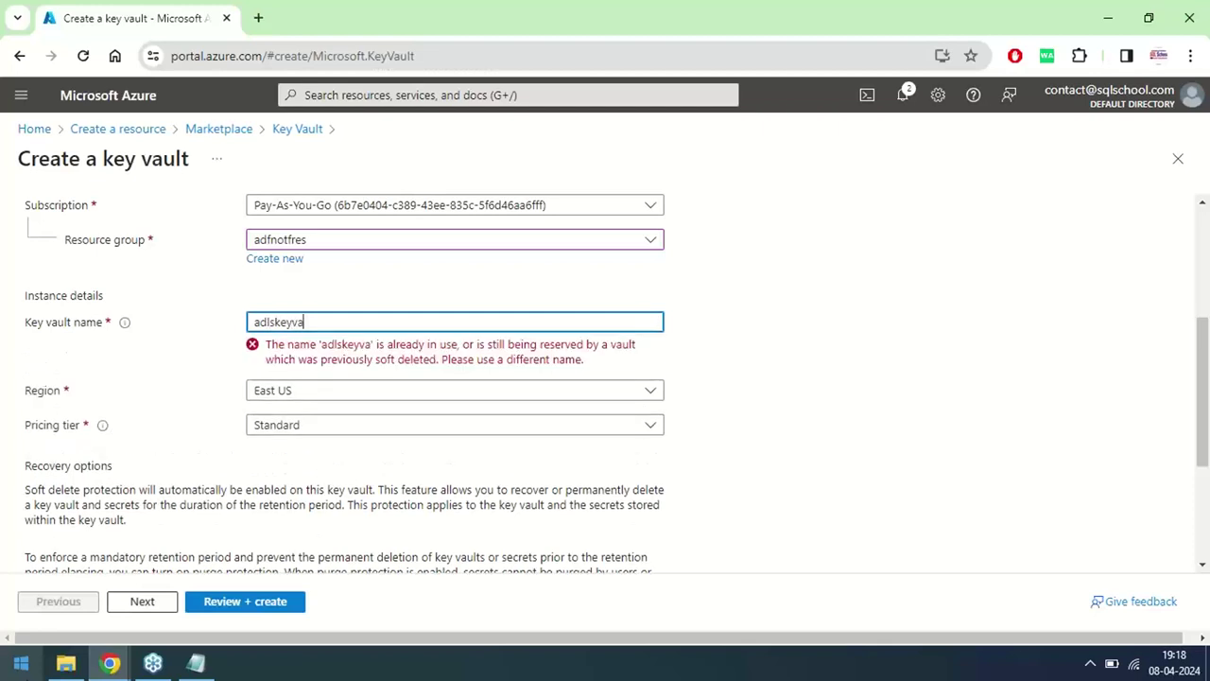
type("ultnew")
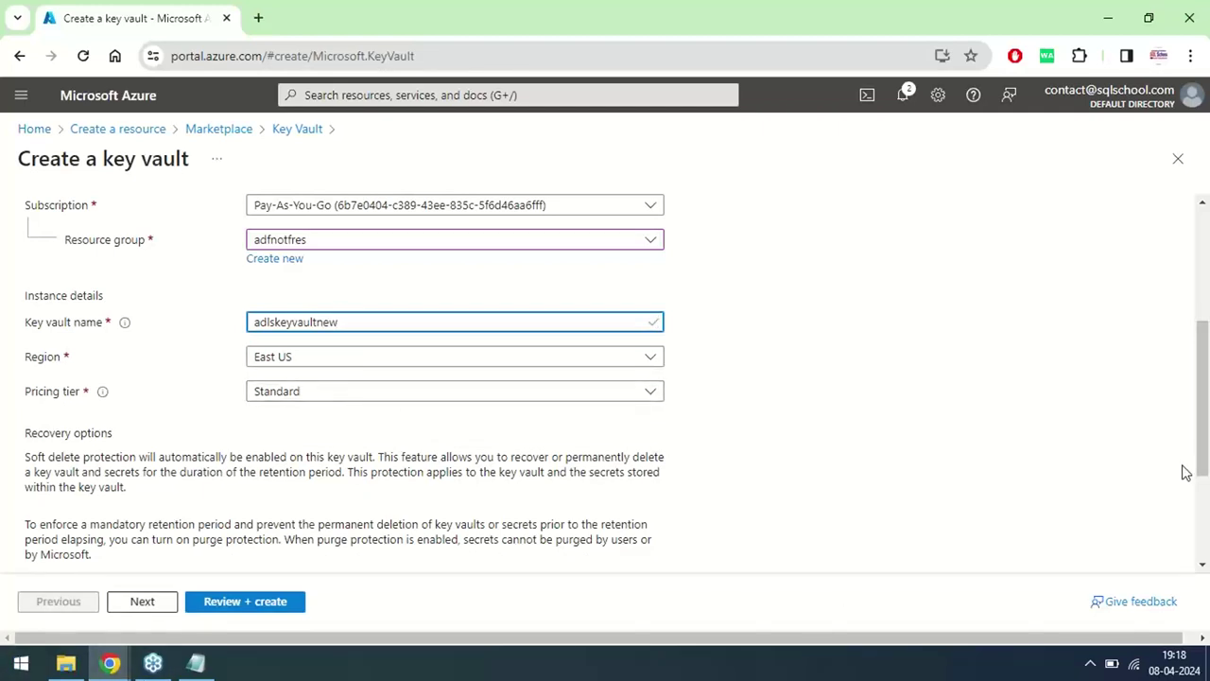
Step: Set the permission model to Vault access policy and enable resource access for Virtual Machines, Resource Manager and Disk Encryption
left_click_drag(1204, 444, 1208, 317)
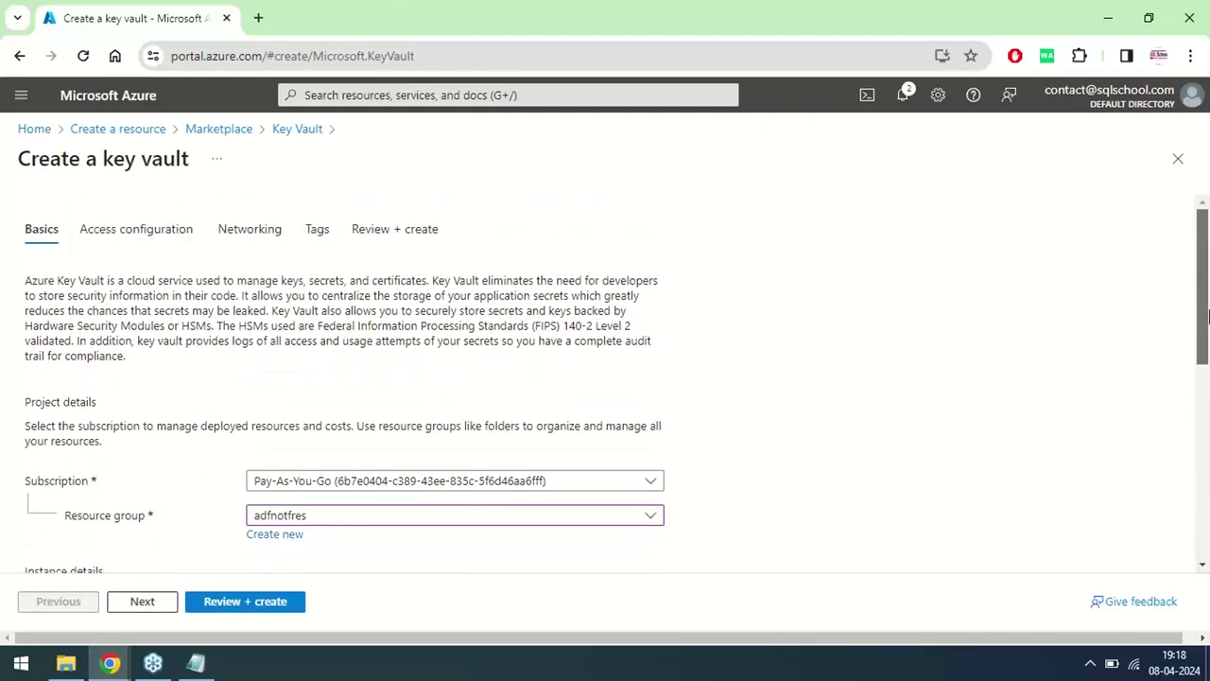
left_click(114, 233)
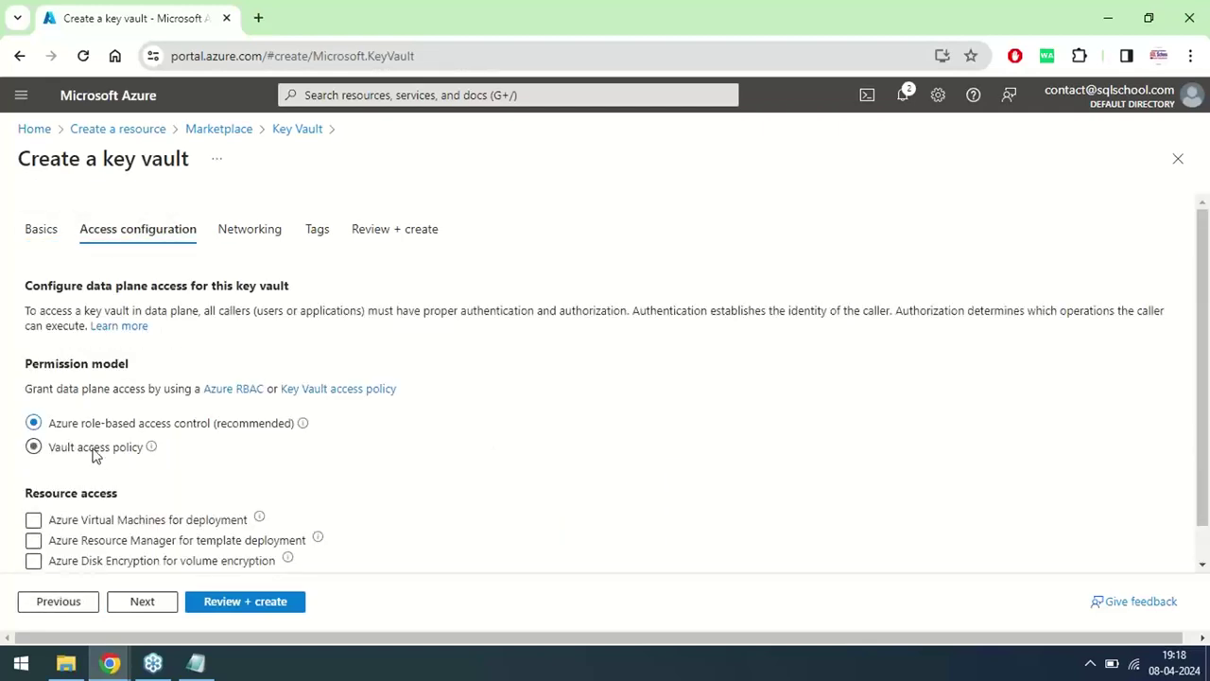
left_click(57, 447)
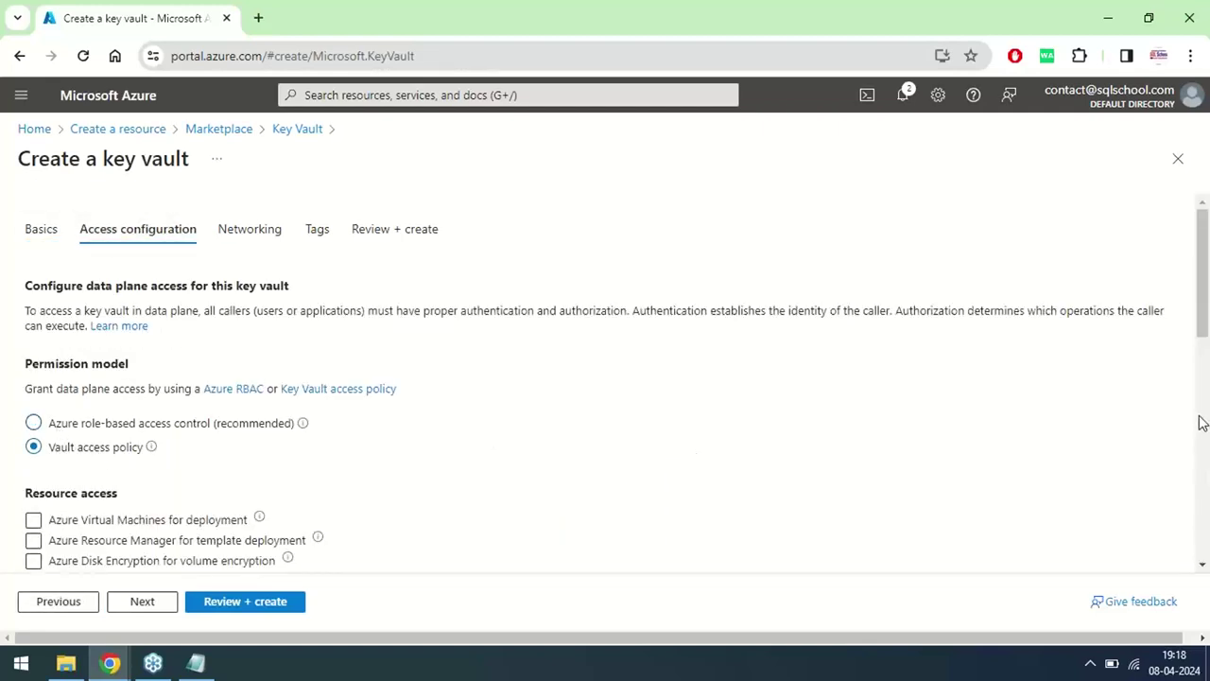
scroll(1203, 335, "down", 3)
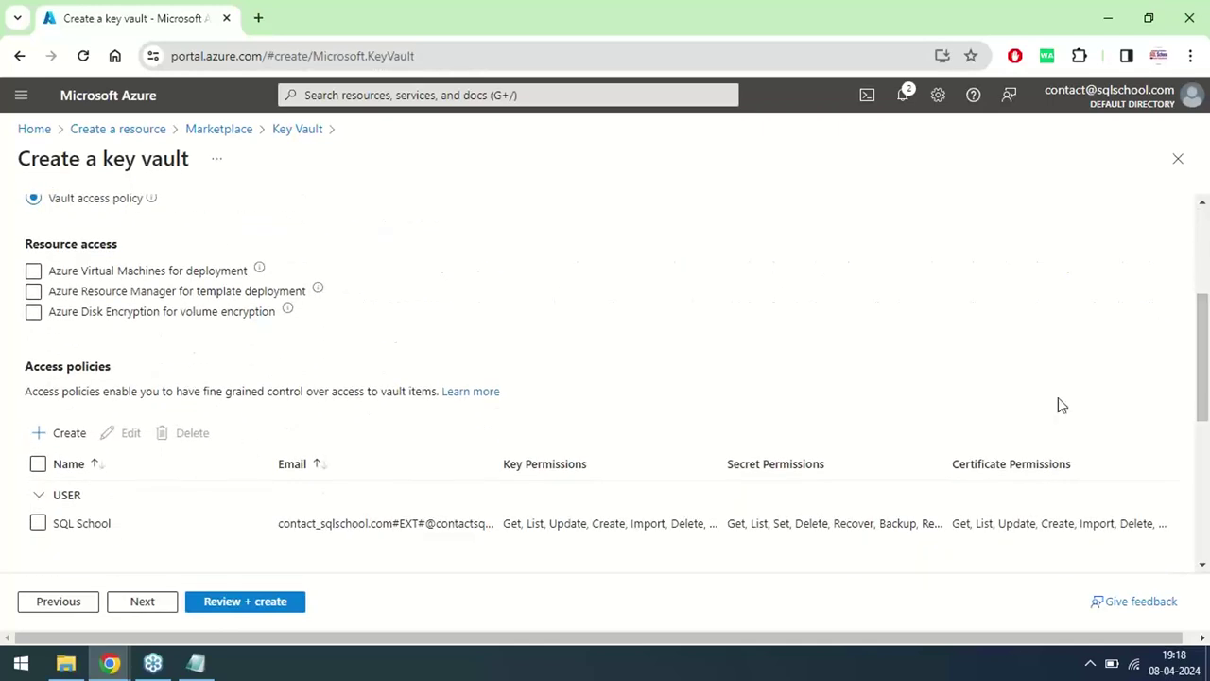
left_click(33, 315)
left_click(34, 295)
left_click(33, 273)
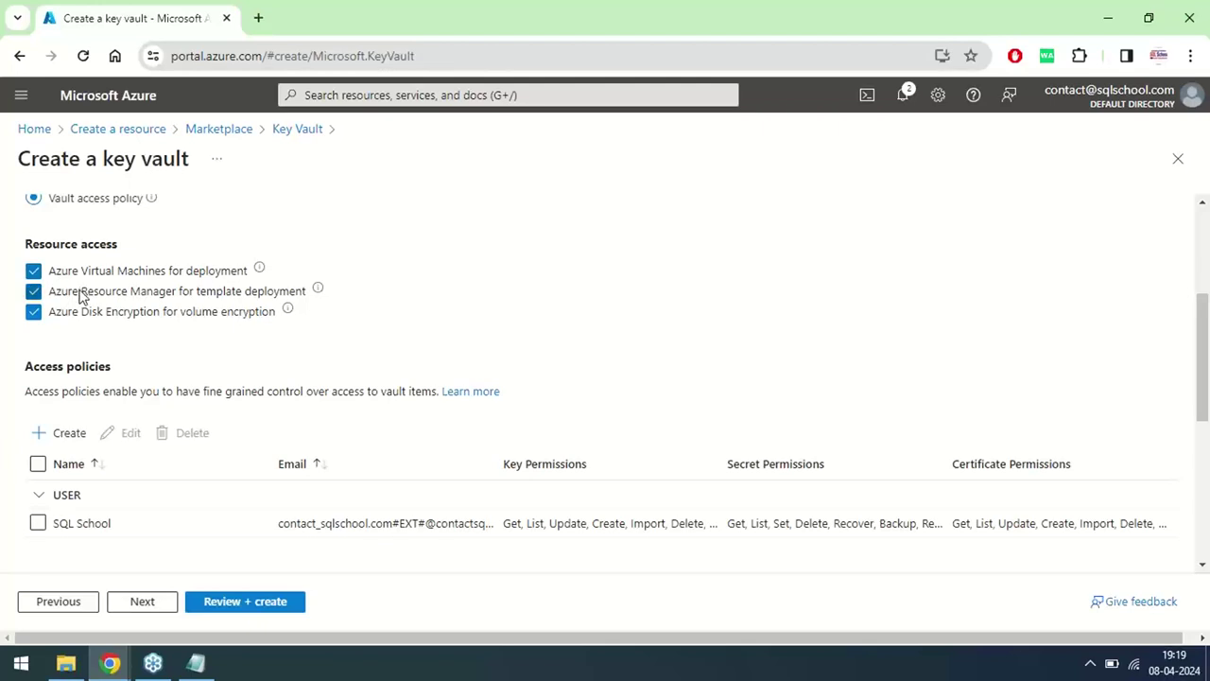
left_click_drag(73, 277, 157, 288)
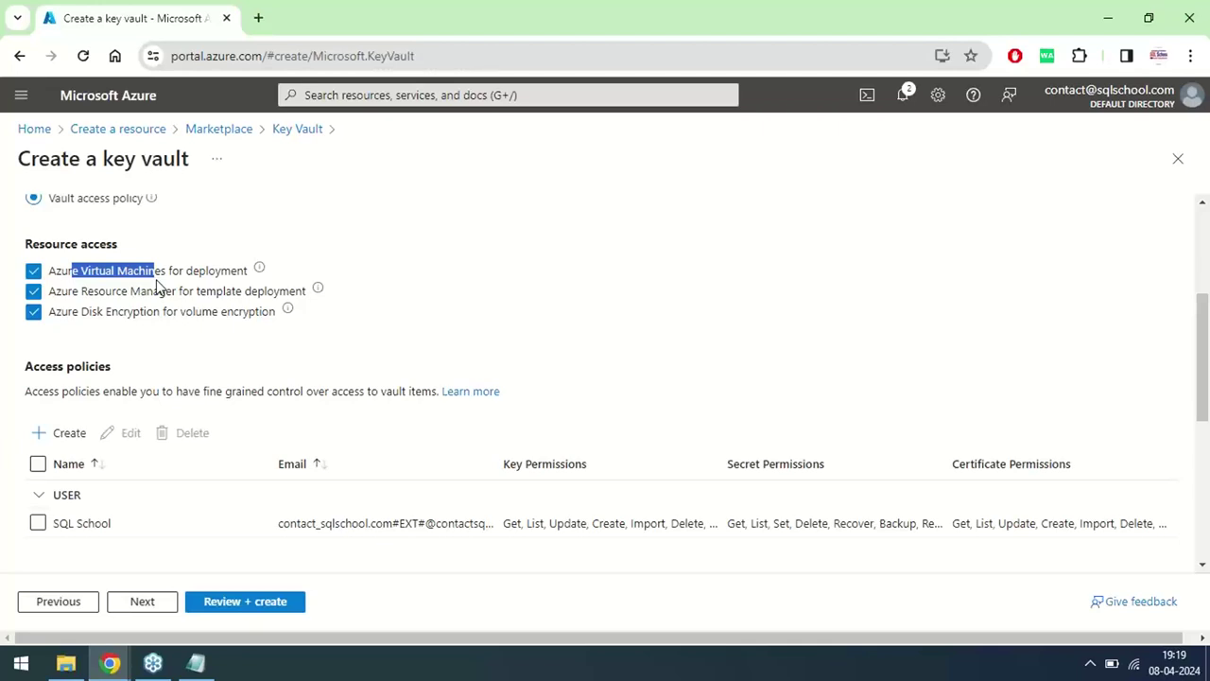
left_click_drag(156, 284, 185, 279)
Step: Start an access policy from the Azure Data Lake Storage or Azure Storage template, granting all key, secret and certificate management operations
left_click(75, 437)
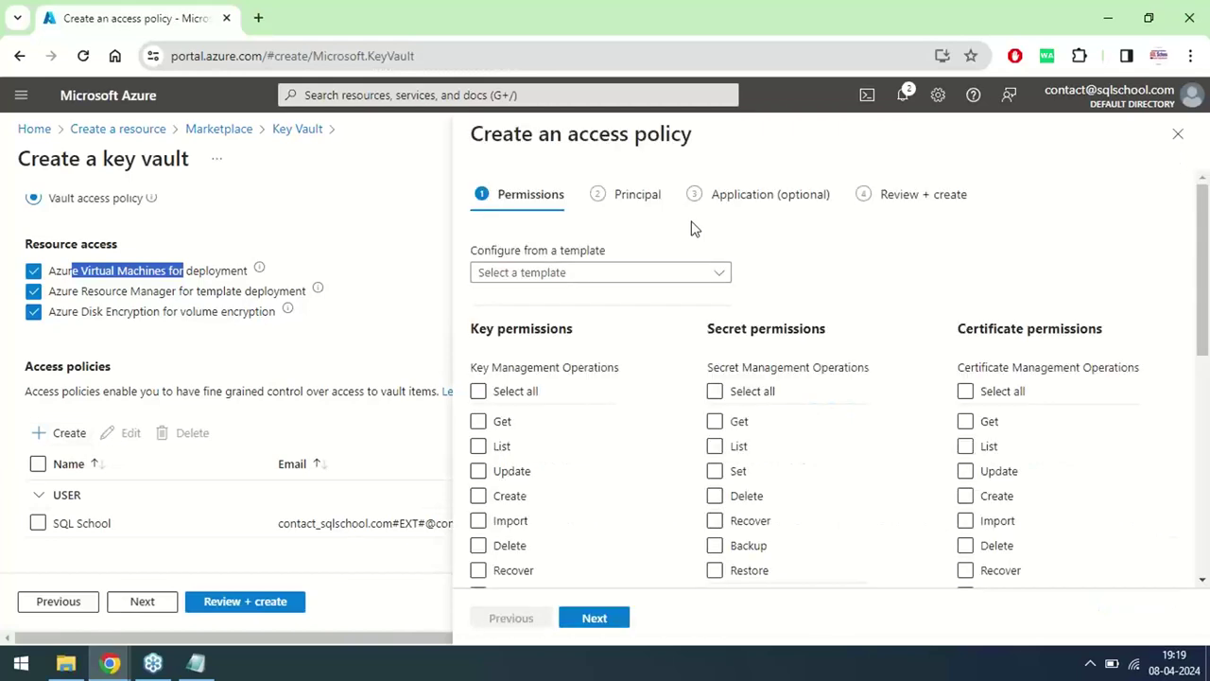
left_click(572, 278)
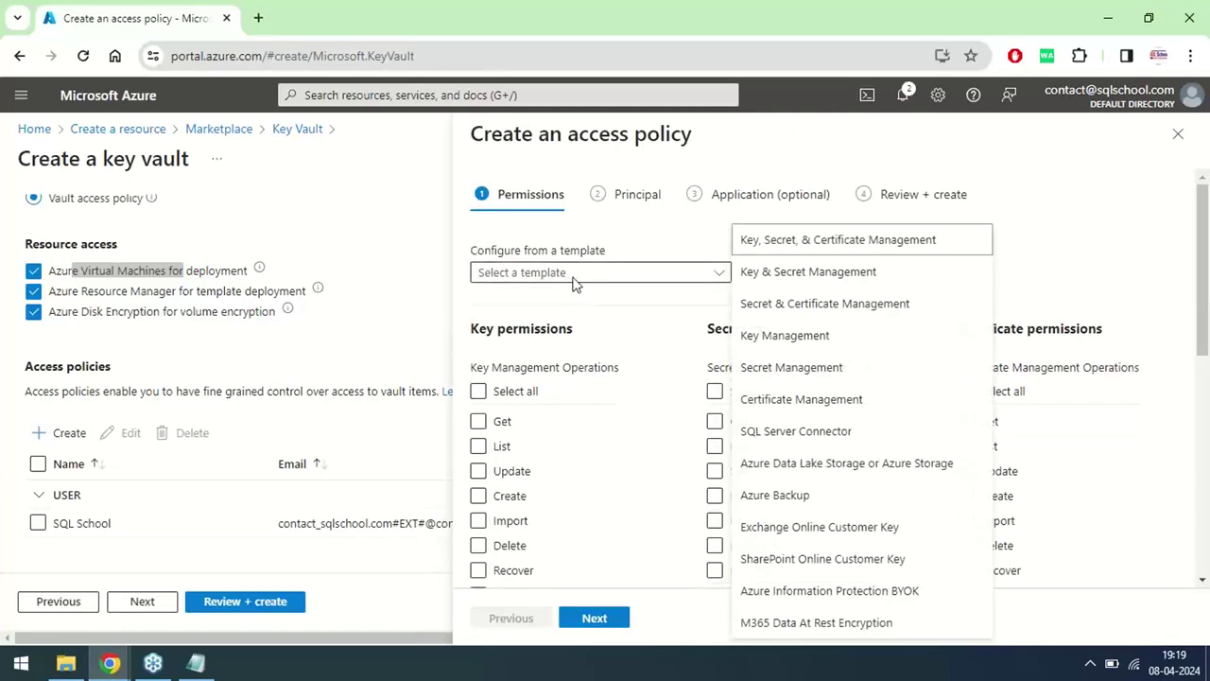
left_click(799, 467)
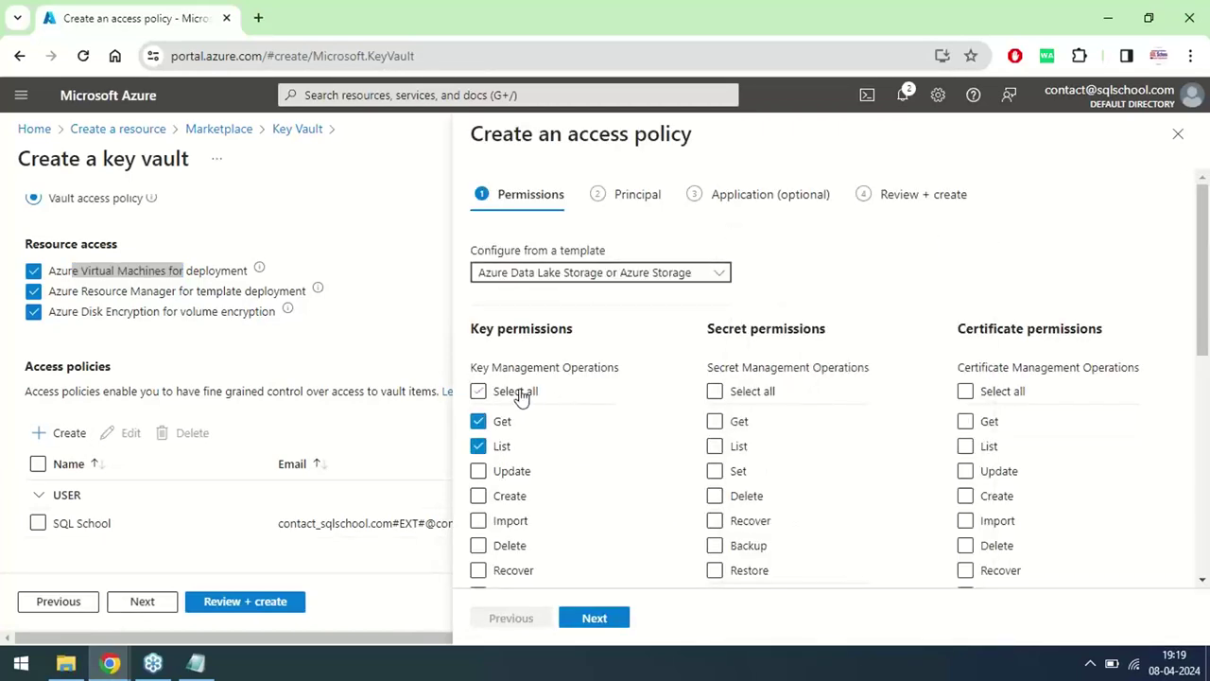
left_click(479, 390)
left_click(715, 392)
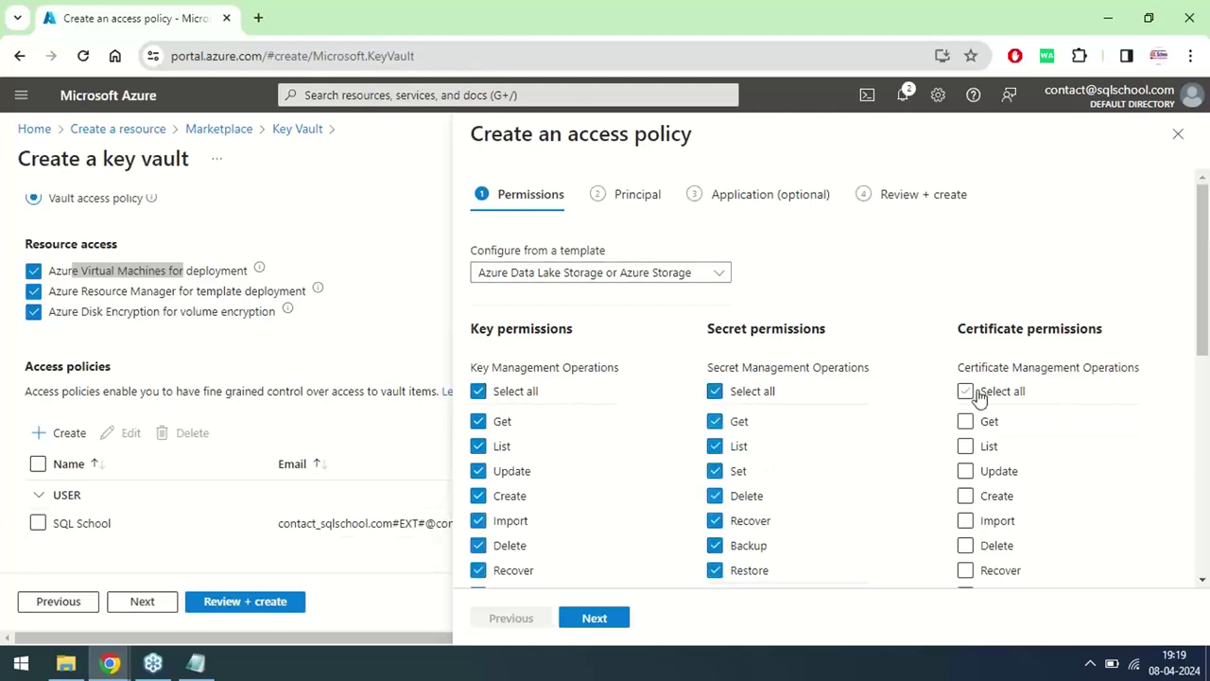
left_click(965, 391)
Step: Grant all cryptographic operations plus all privileged key, certificate and secret operations in the policy
left_click_drag(1201, 323, 1201, 515)
left_click(479, 203)
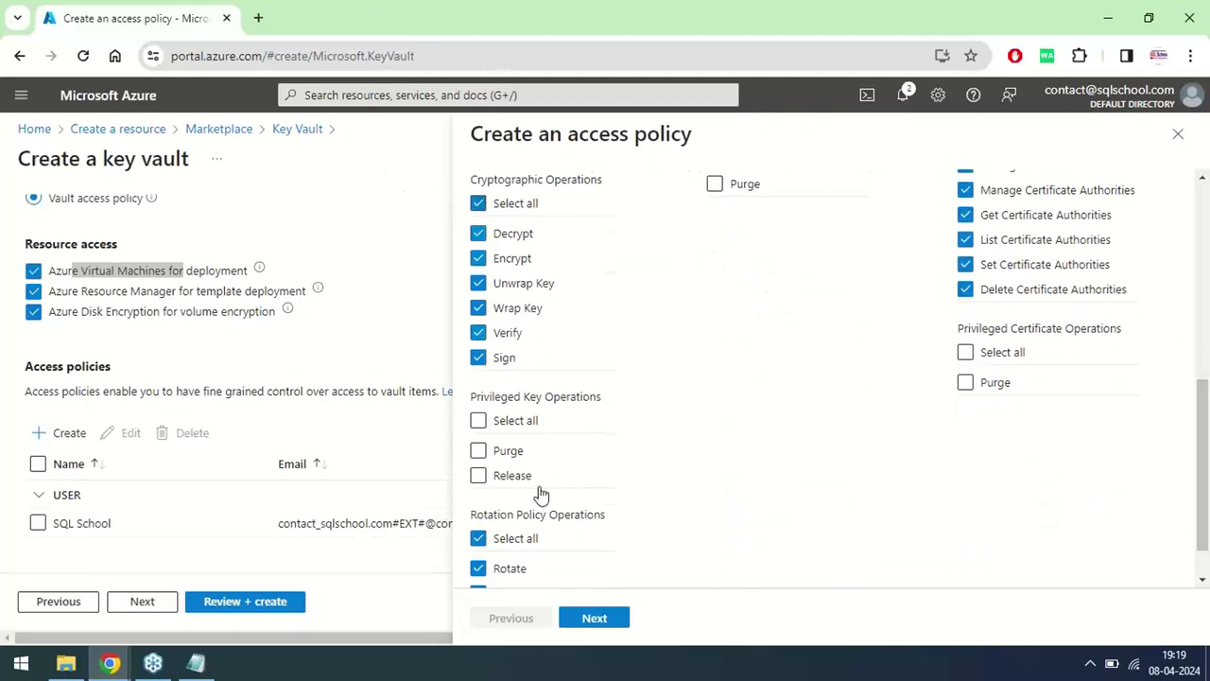
left_click(478, 420)
left_click(965, 352)
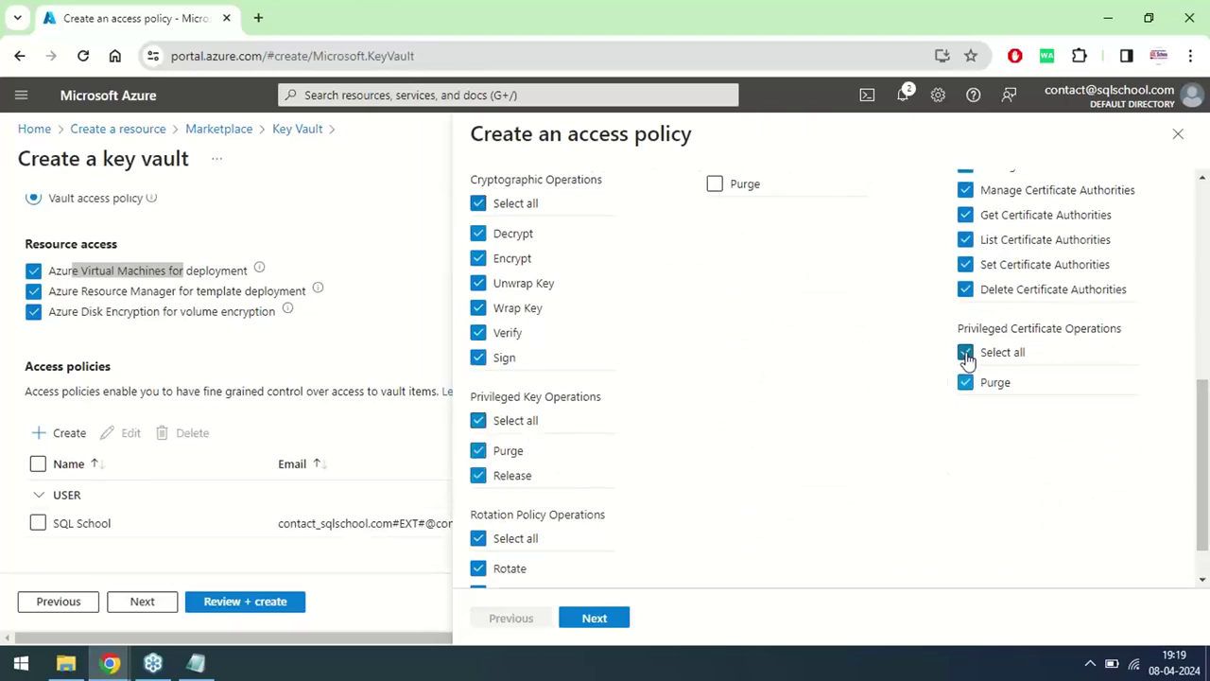
left_click_drag(1199, 484, 1199, 268)
left_click(715, 319)
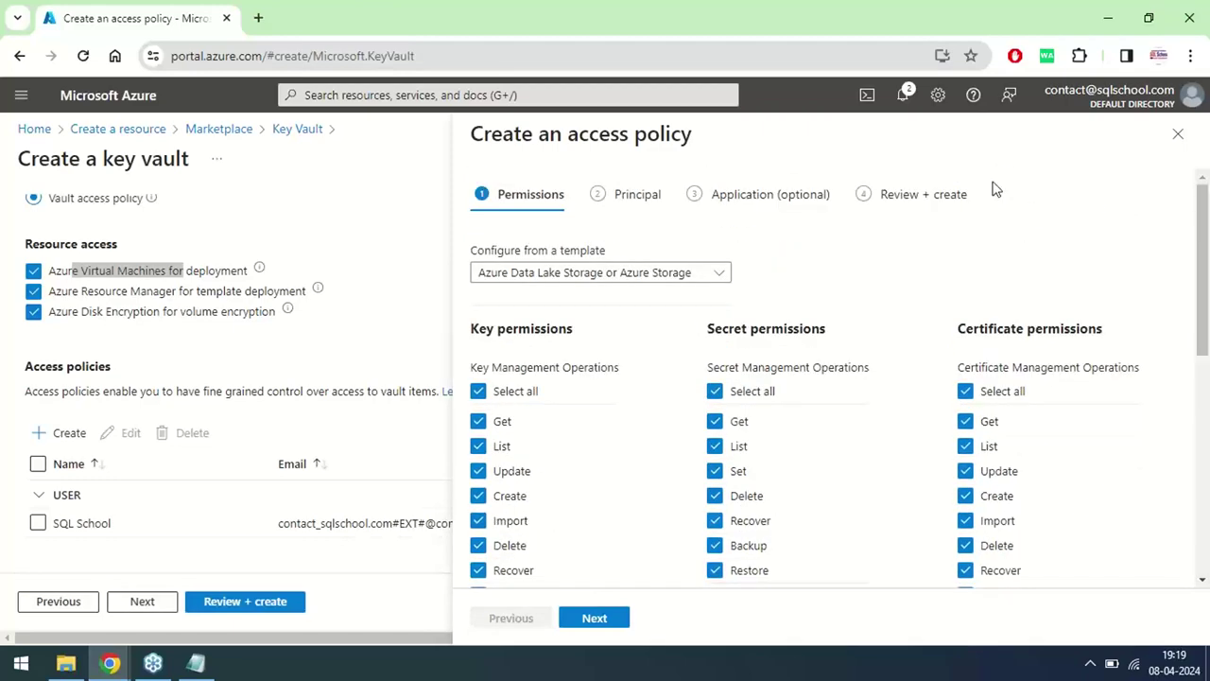
Step: Search the principals for storage and select Storage Resource Provider as the policy's principal
left_click(637, 197)
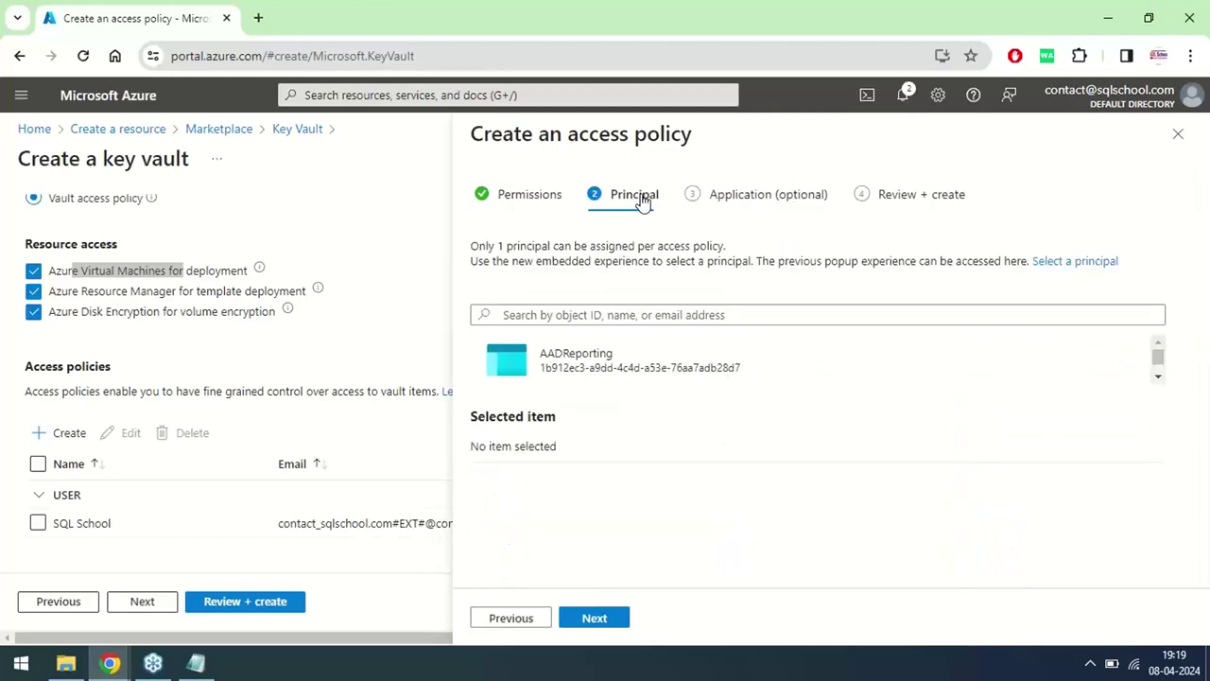
left_click(632, 314)
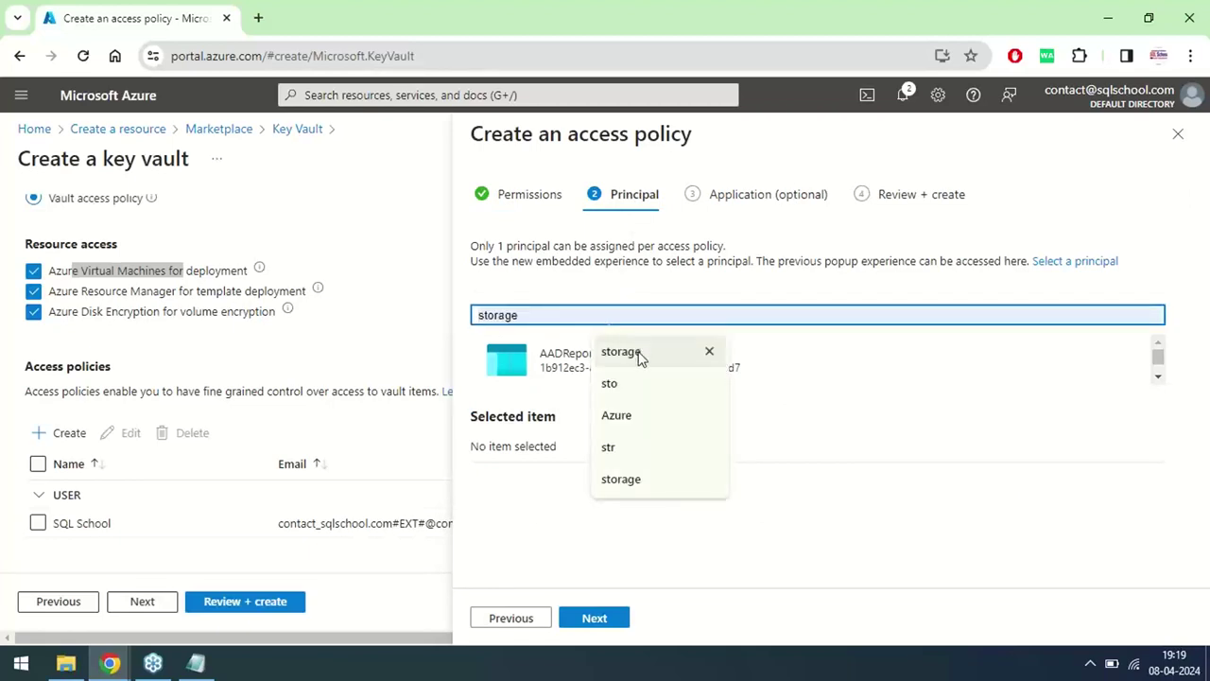
left_click(635, 351)
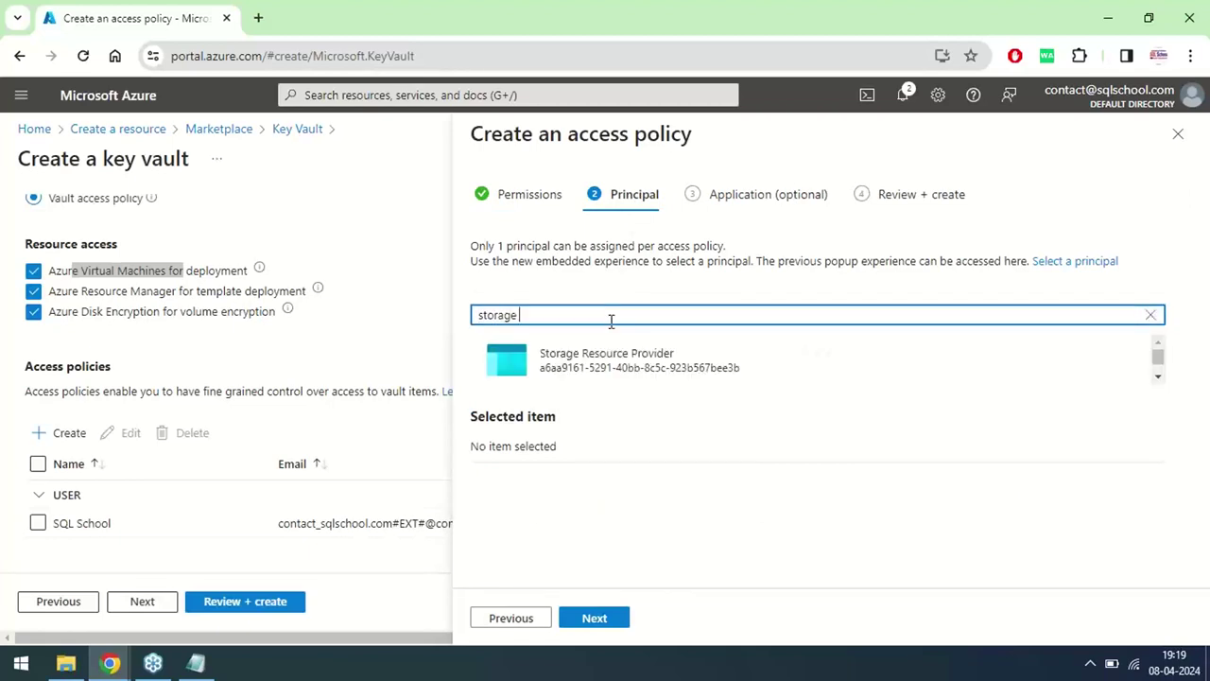
left_click(612, 360)
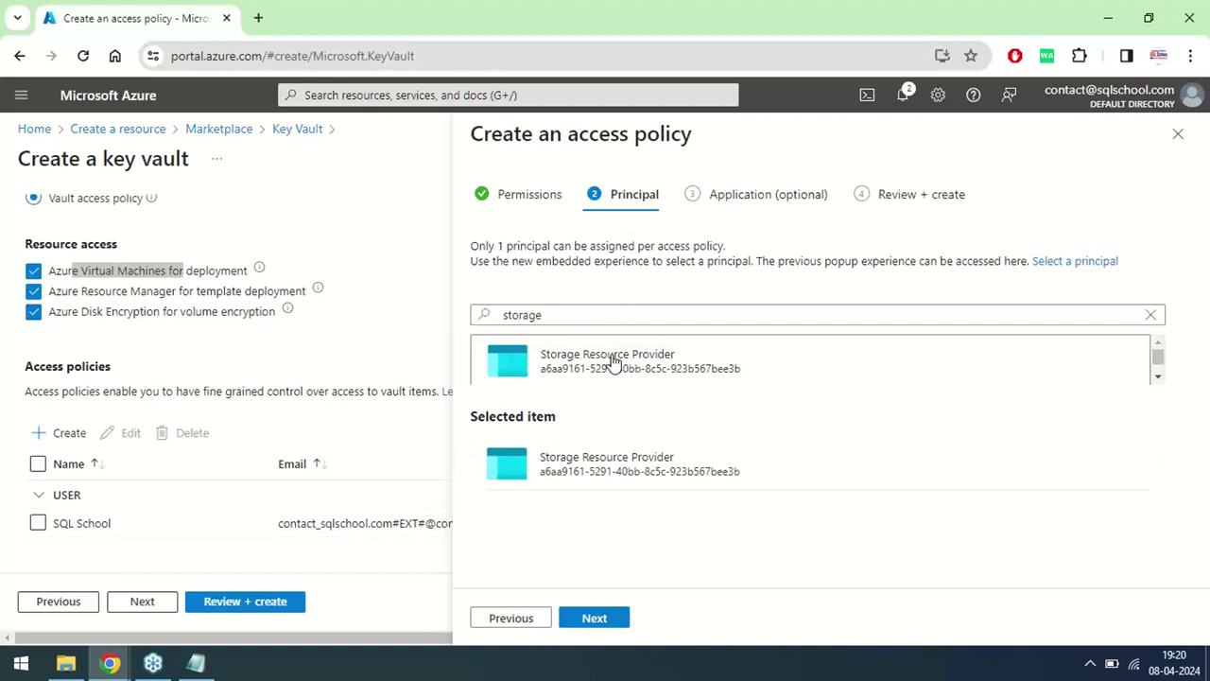
Step: Skip the optional application, then review and create the access policy for Storage Resource Provider
left_click(597, 624)
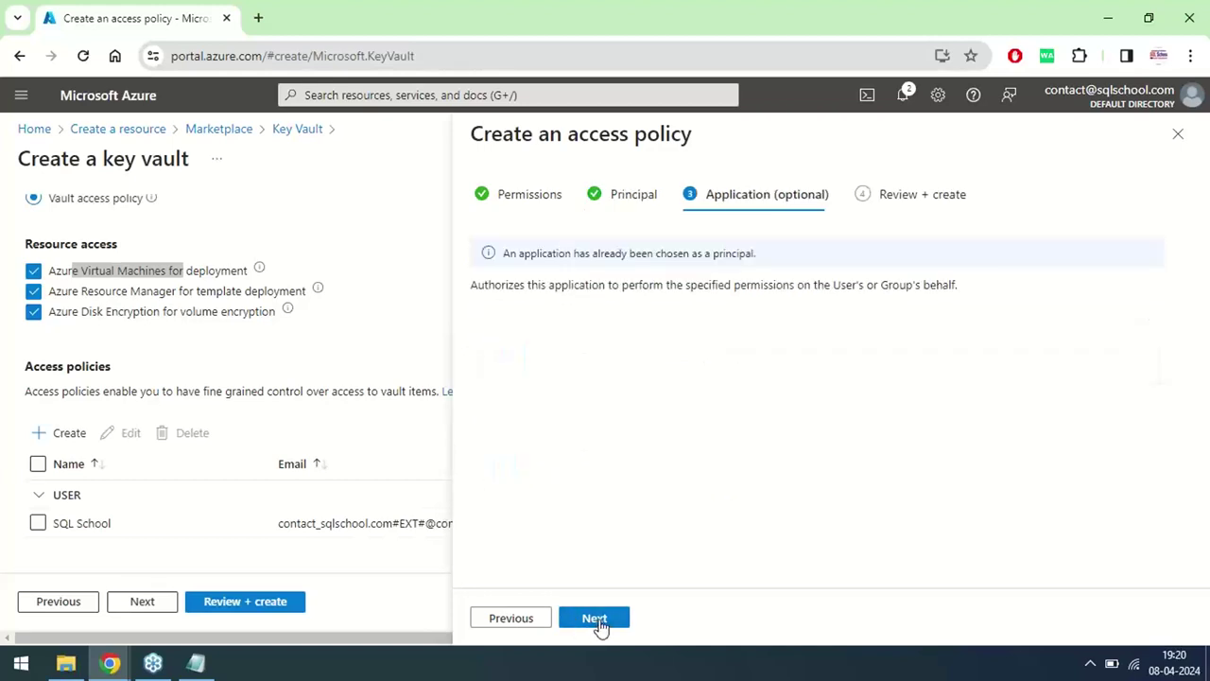
left_click(900, 206)
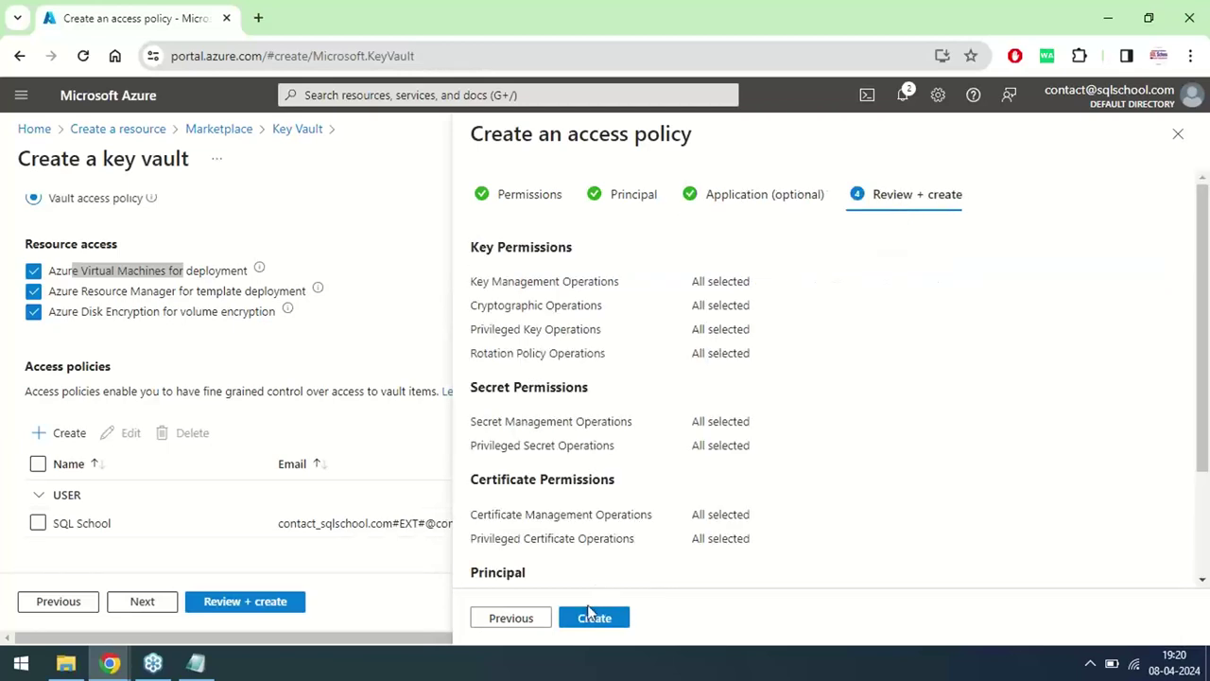
left_click(590, 617)
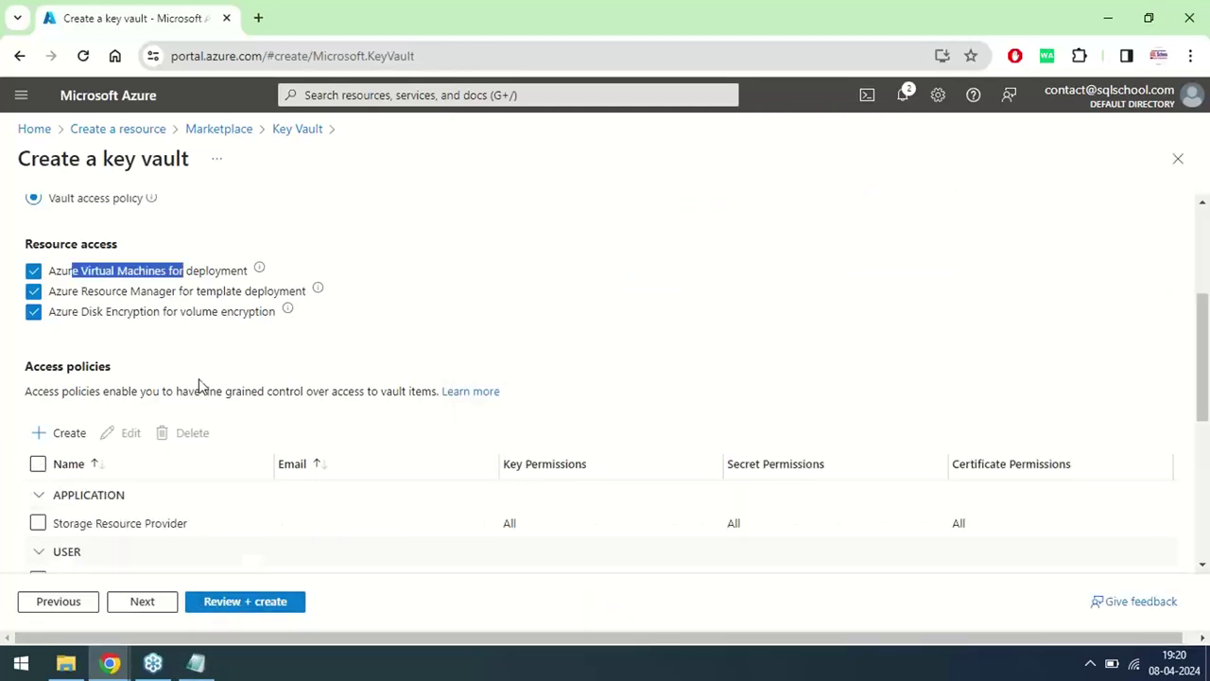
Step: Review and create the adlskeyvaultnew key vault, and open the notifications to check its deployment
left_click_drag(1205, 368, 1202, 410)
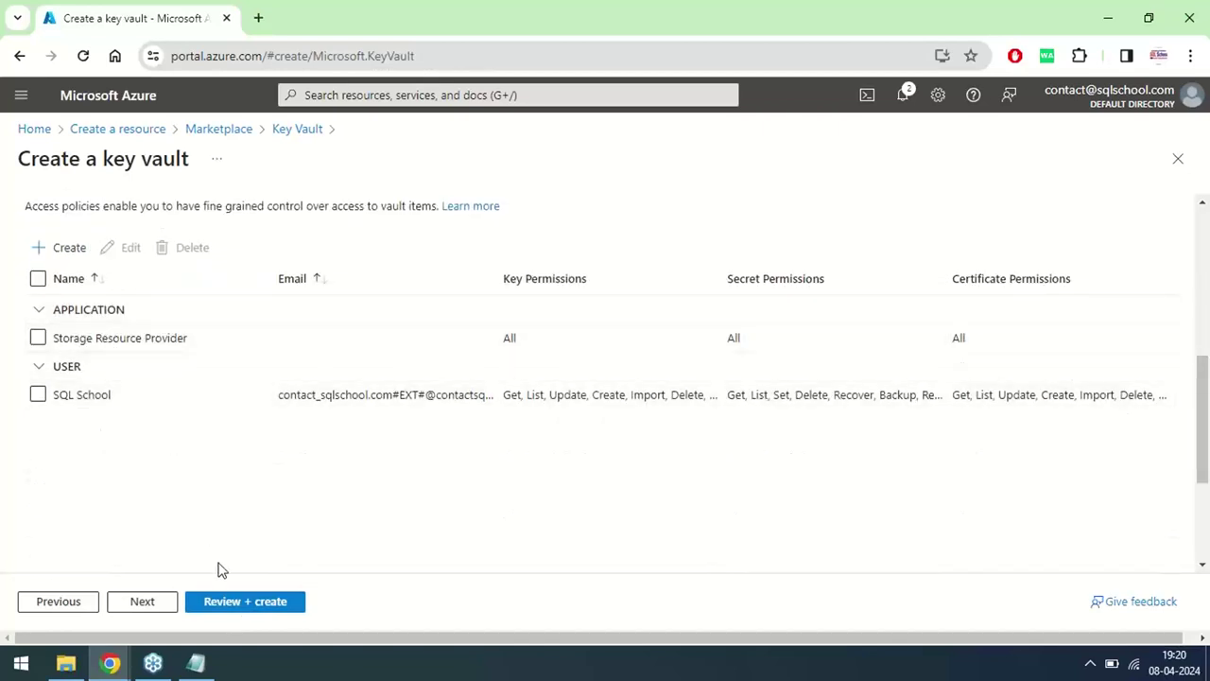
left_click(228, 603)
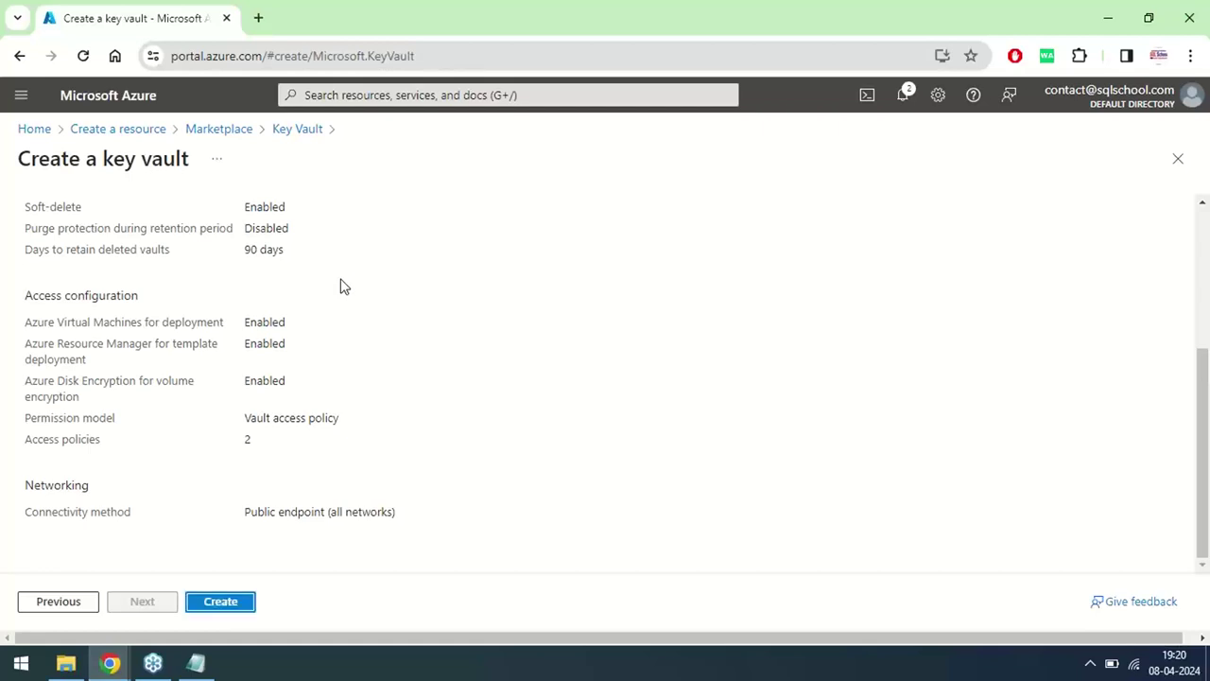
left_click(238, 606)
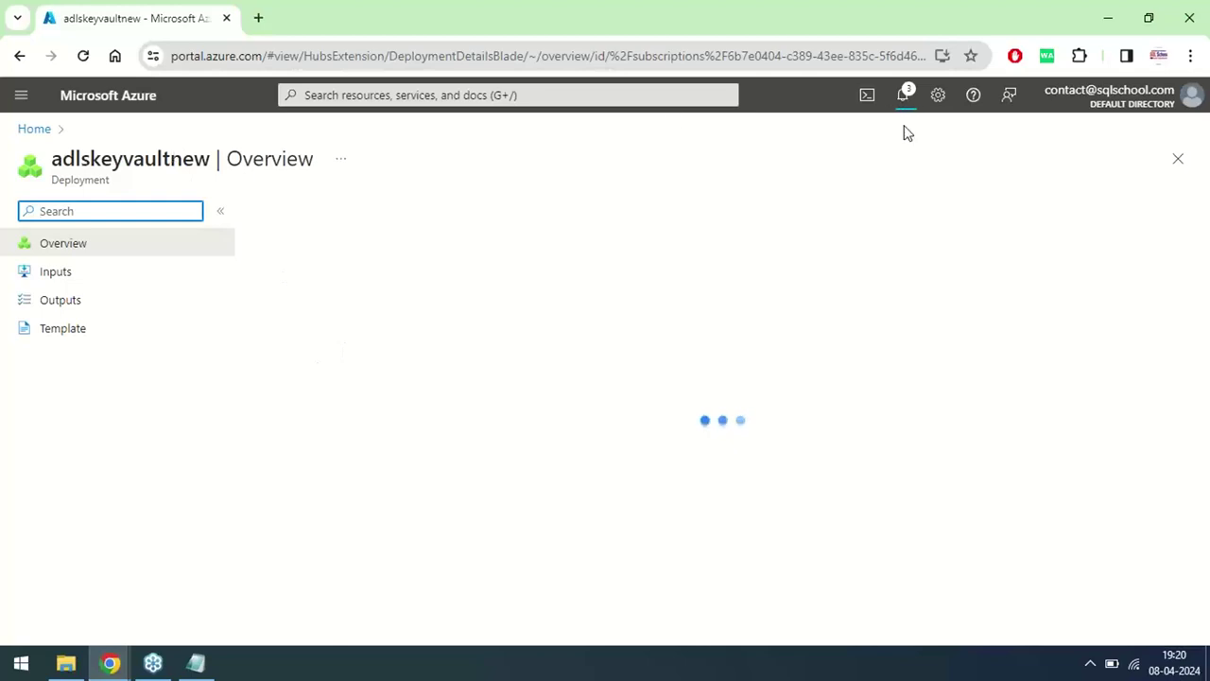
left_click(901, 98)
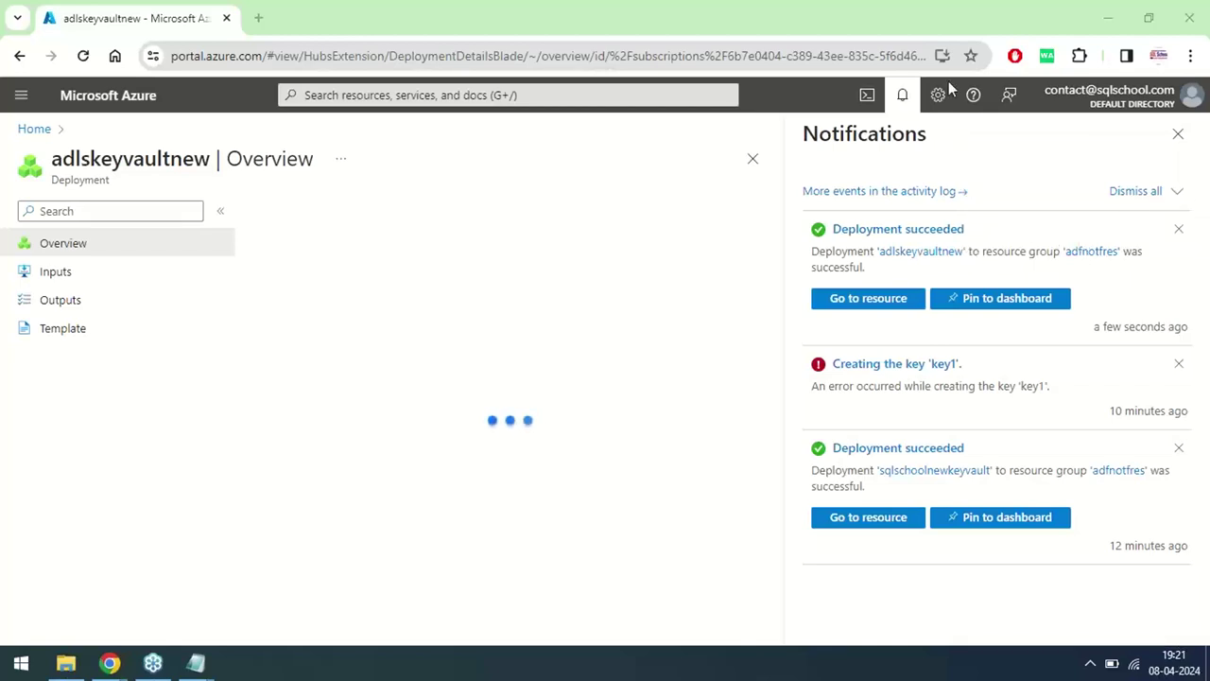
Step: Go to the deployed adlskeyvaultnew key vault, open its keys list and dismiss the notifications
left_click(863, 305)
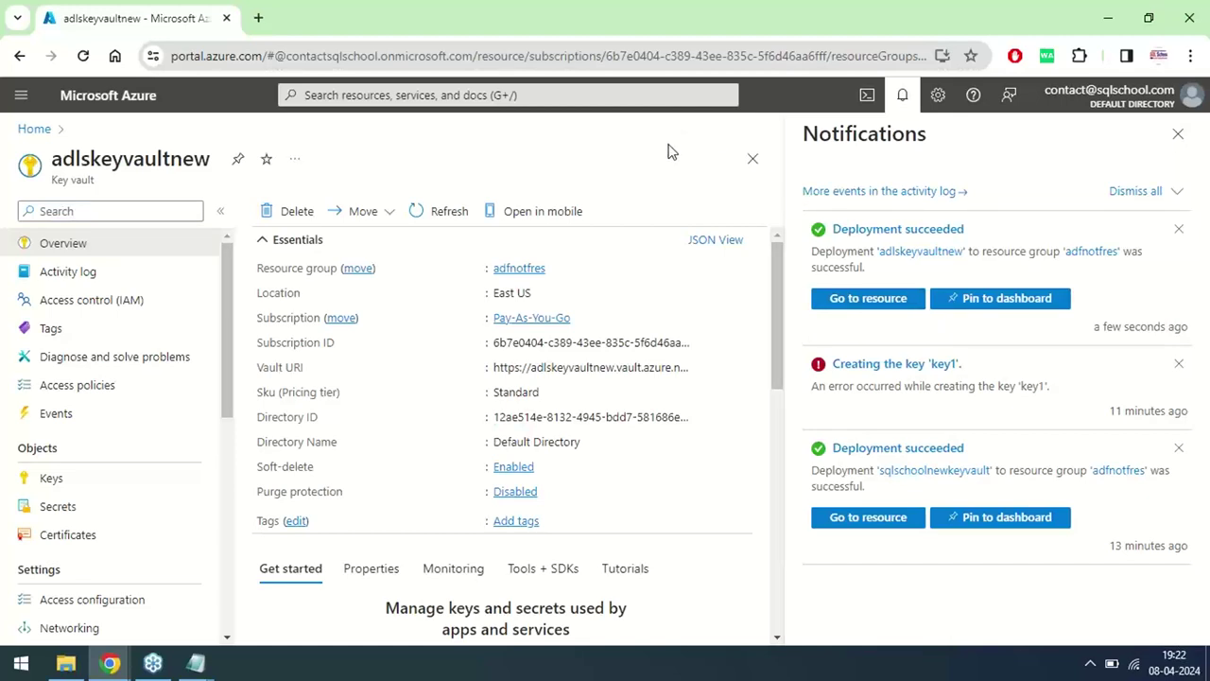
left_click(53, 479)
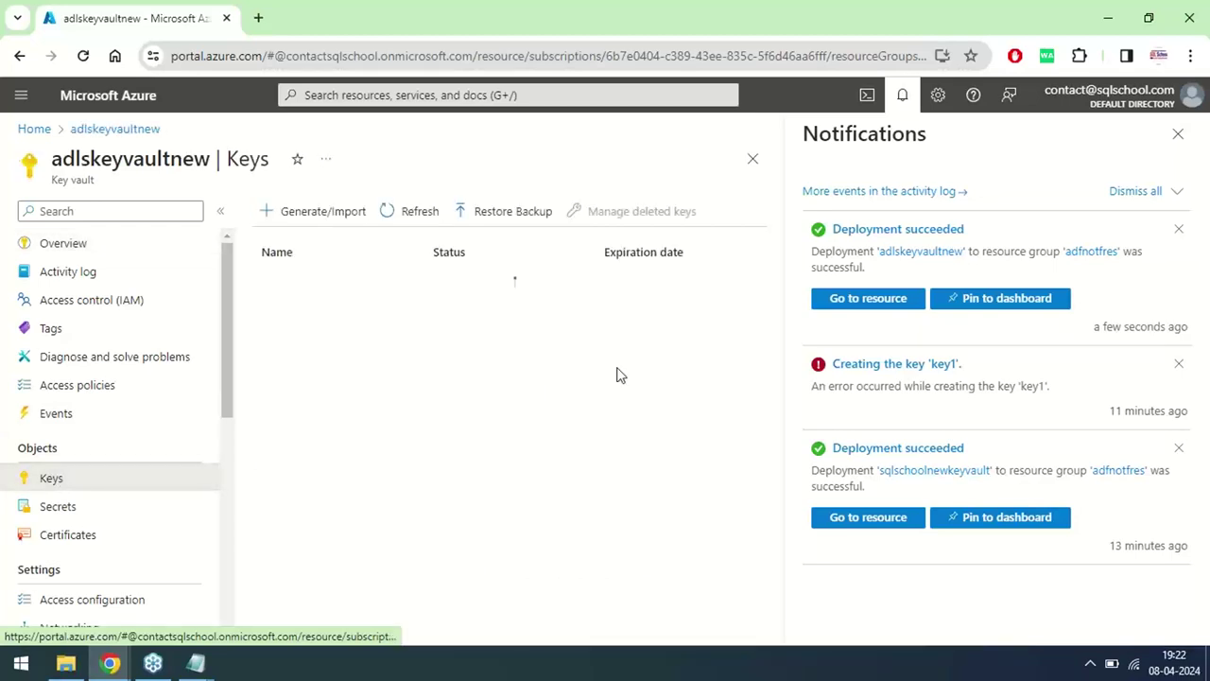
left_click(1172, 146)
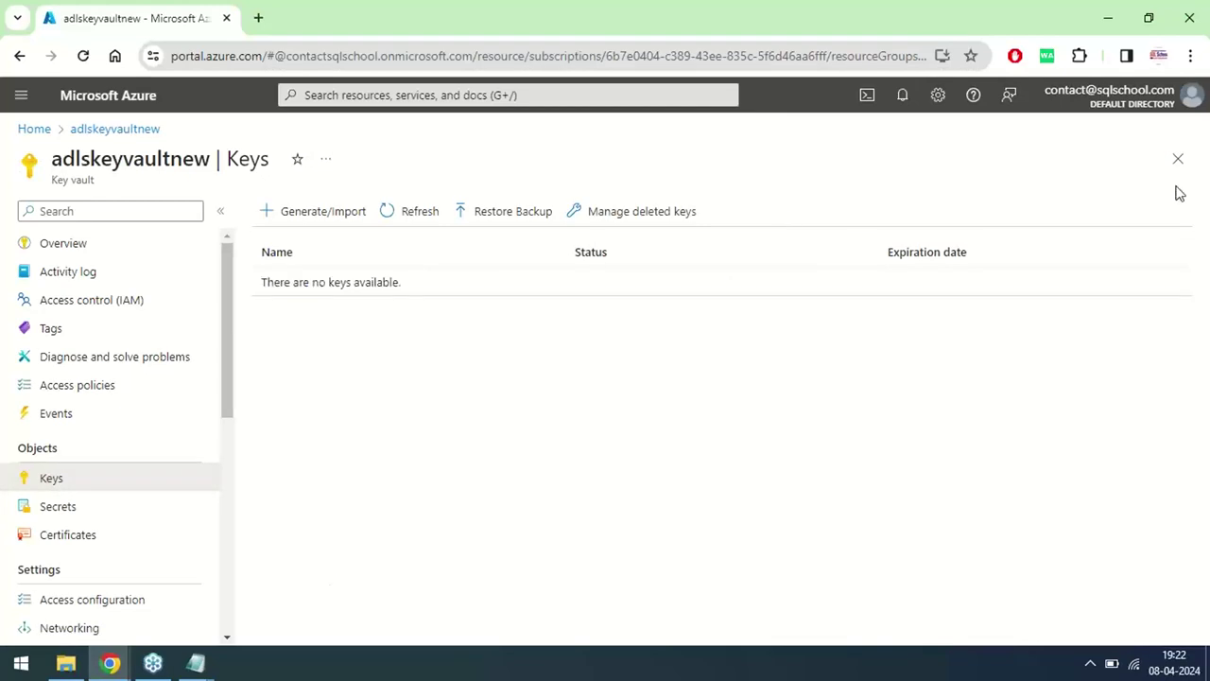
Step: Generate a key named key1 in the vault, keeping the RSA type and 2048 key size
left_click(322, 212)
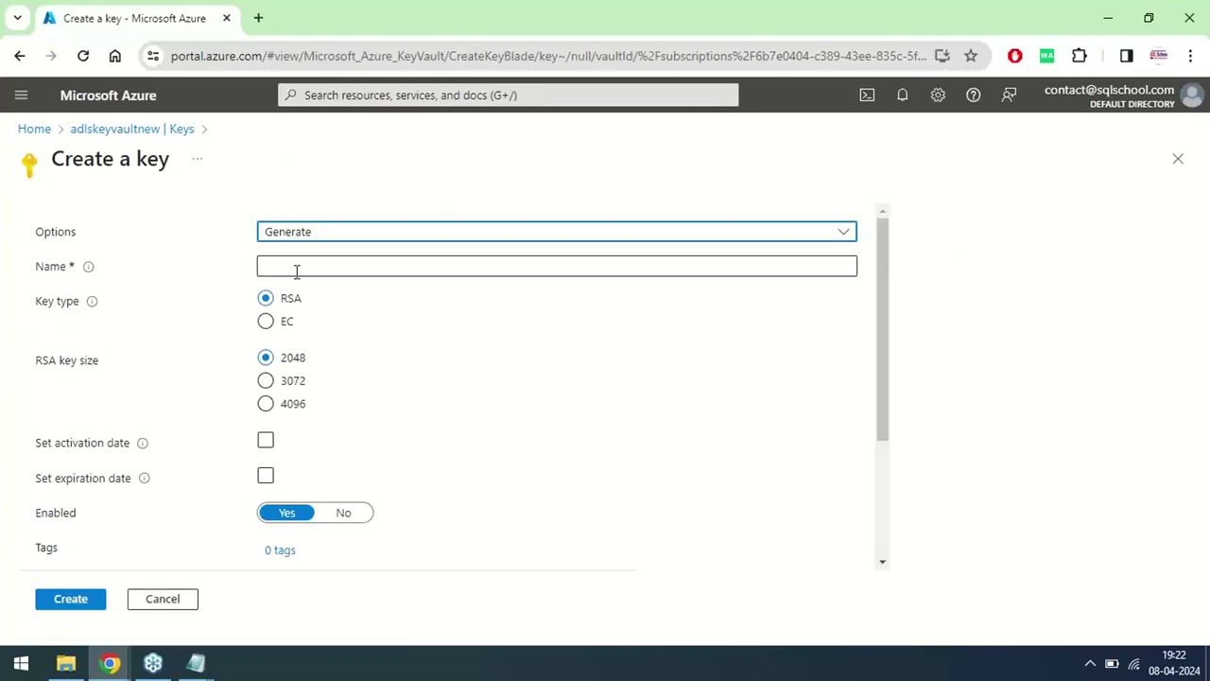
left_click(295, 272)
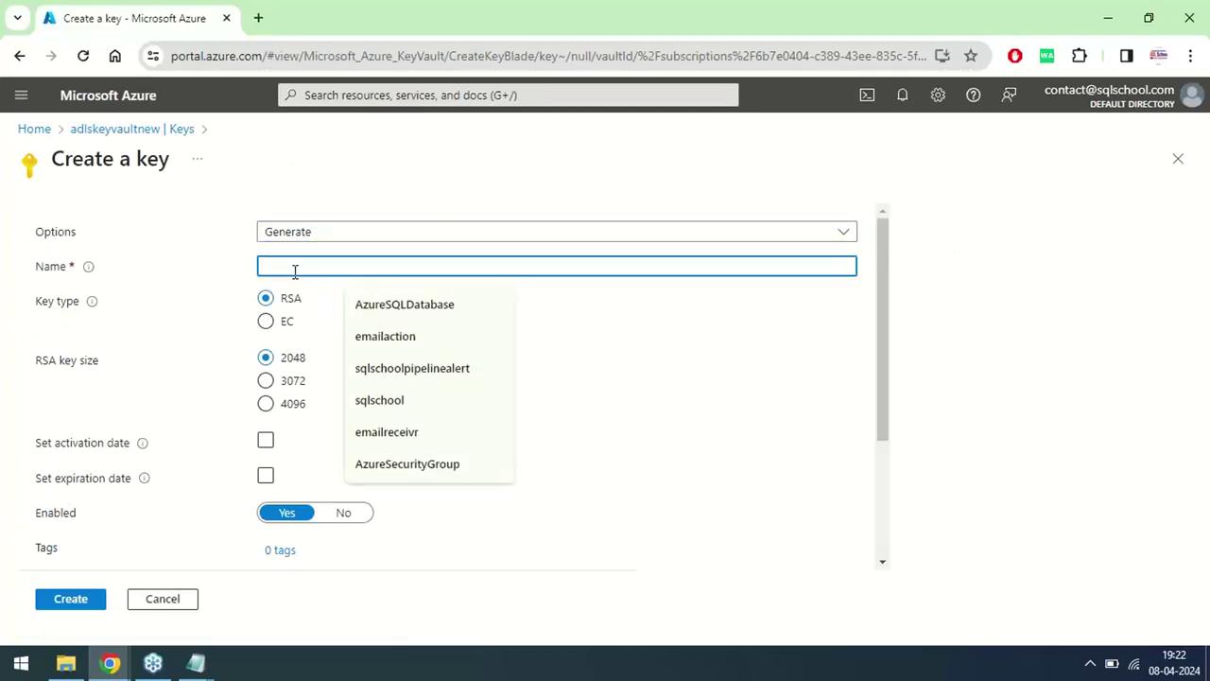
type("key")
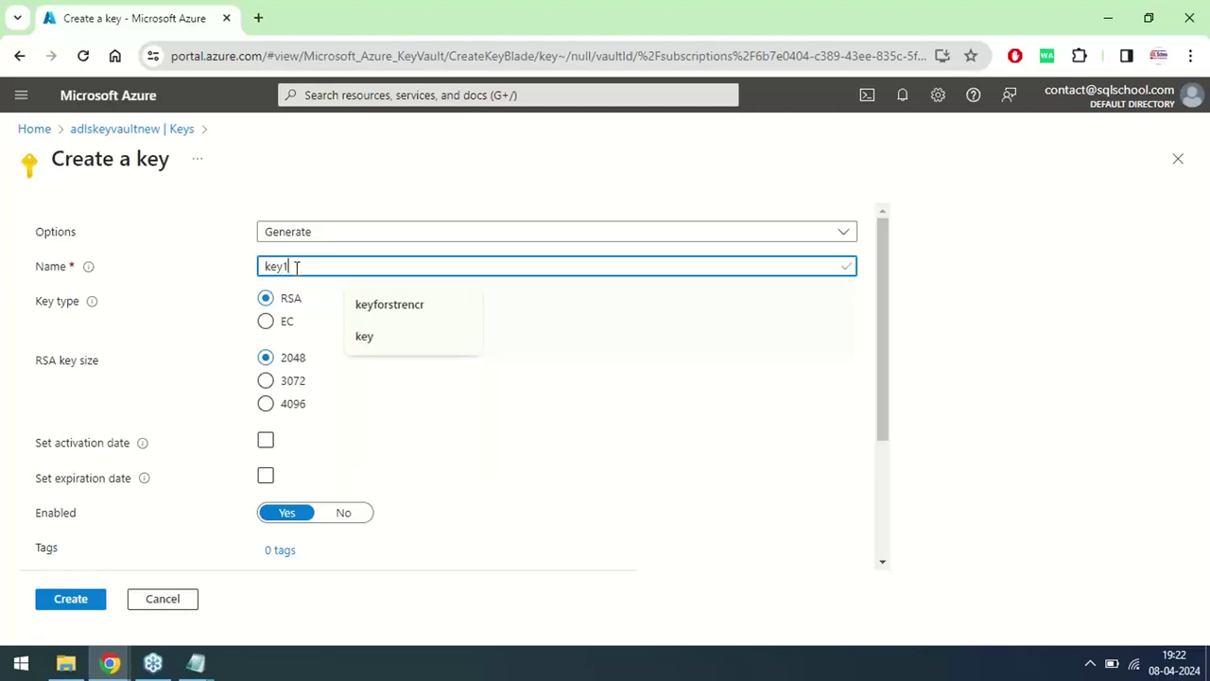
type("1")
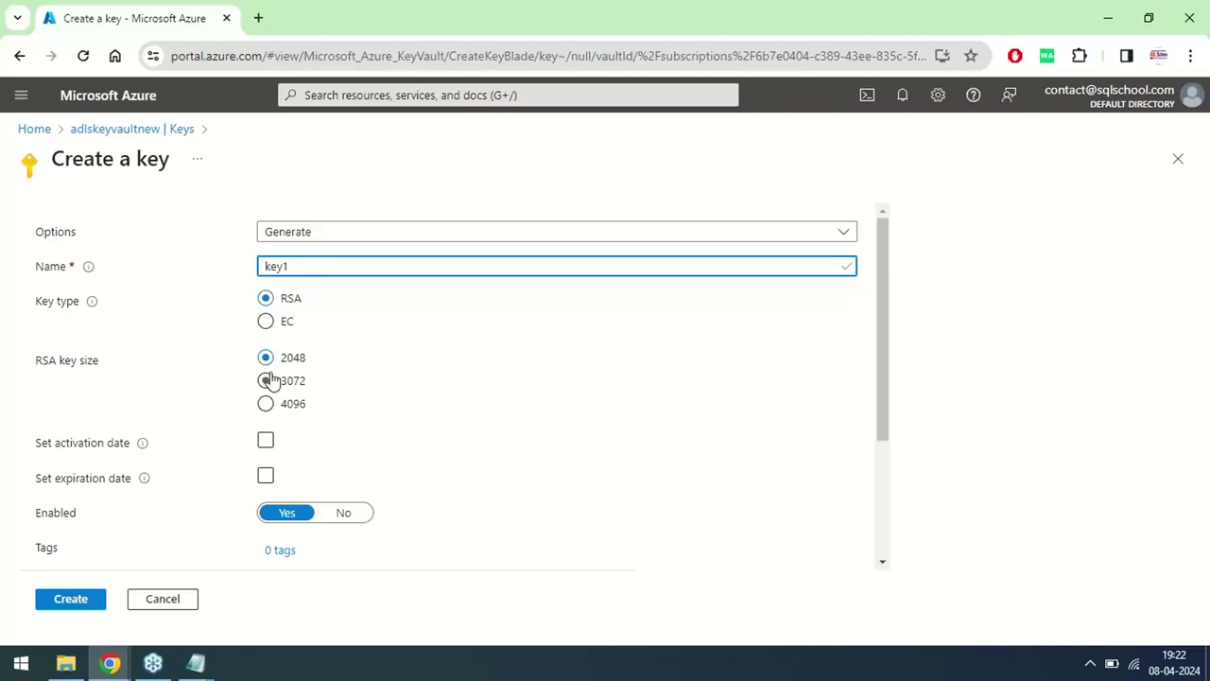
left_click(63, 609)
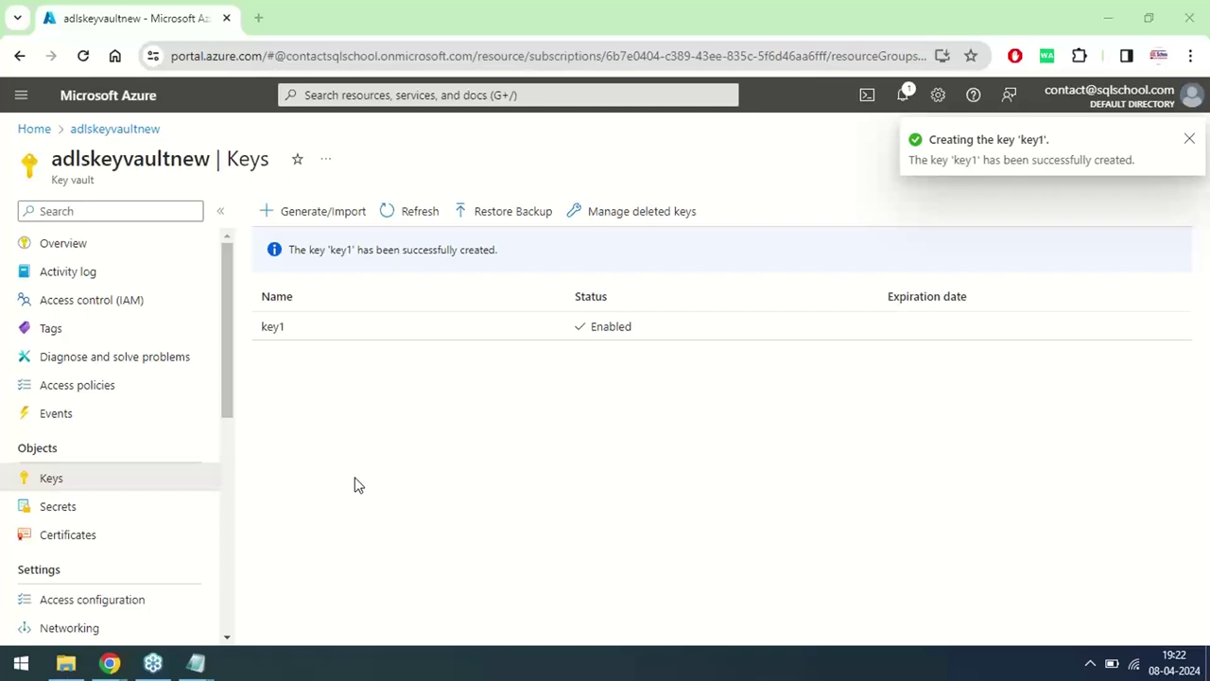
Step: Switch to the Azure monitoring notes in Notepad and review the Step 6 list on resolving latency alerts, down to item 7
key("alt+Tab")
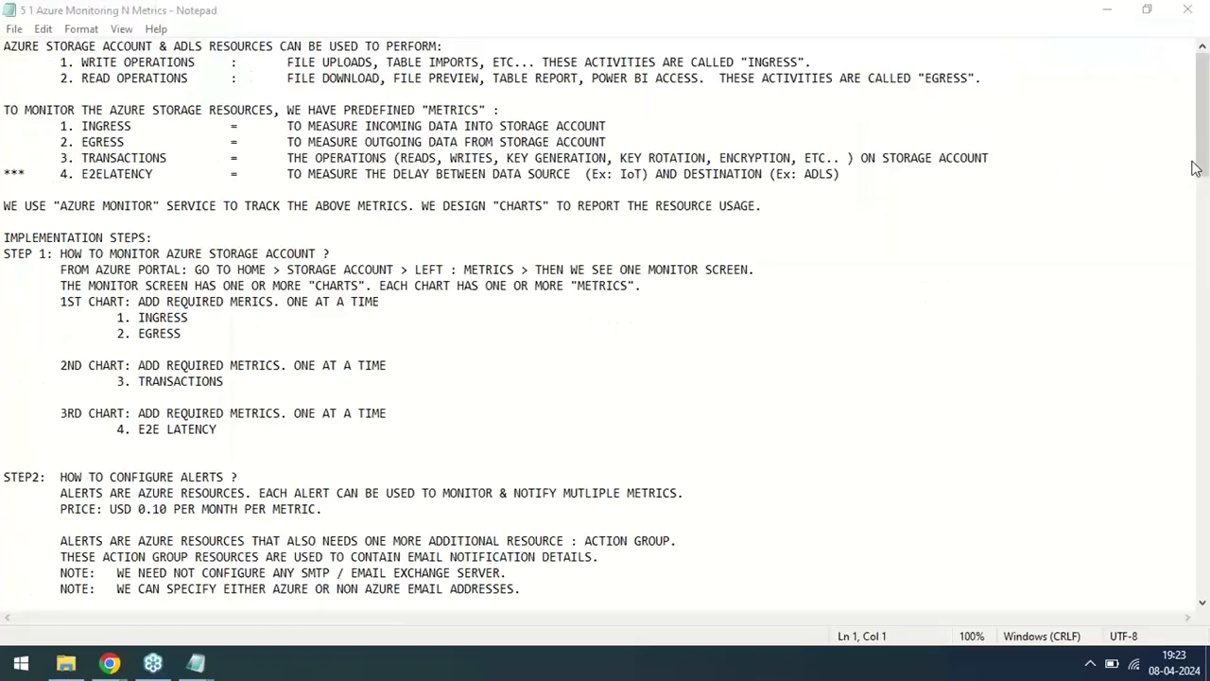
left_click(1204, 408)
scroll(1200, 314, "down", 3)
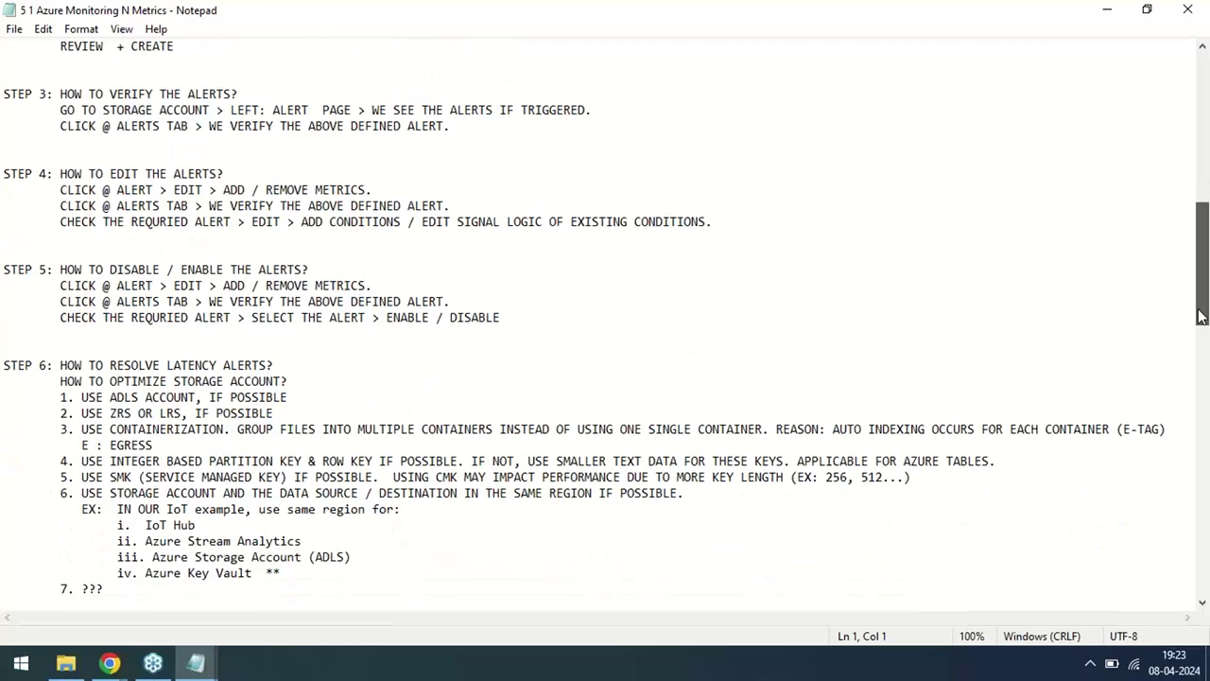
left_click_drag(1201, 315, 1203, 369)
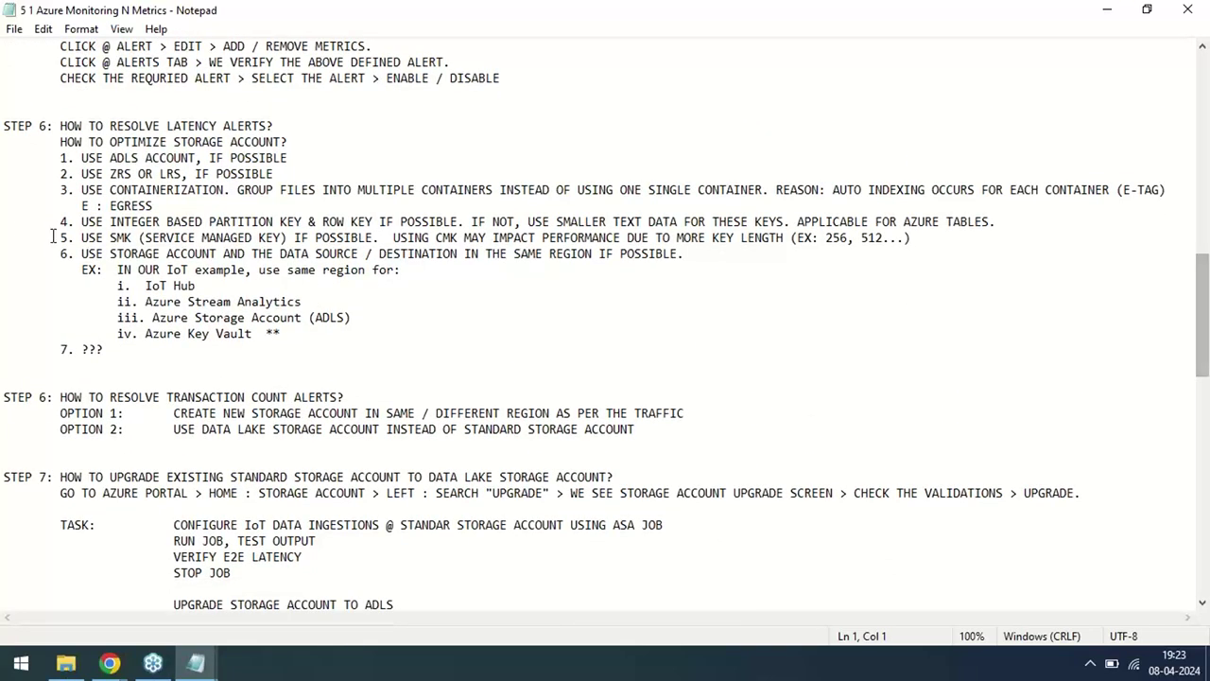
left_click_drag(83, 350, 105, 349)
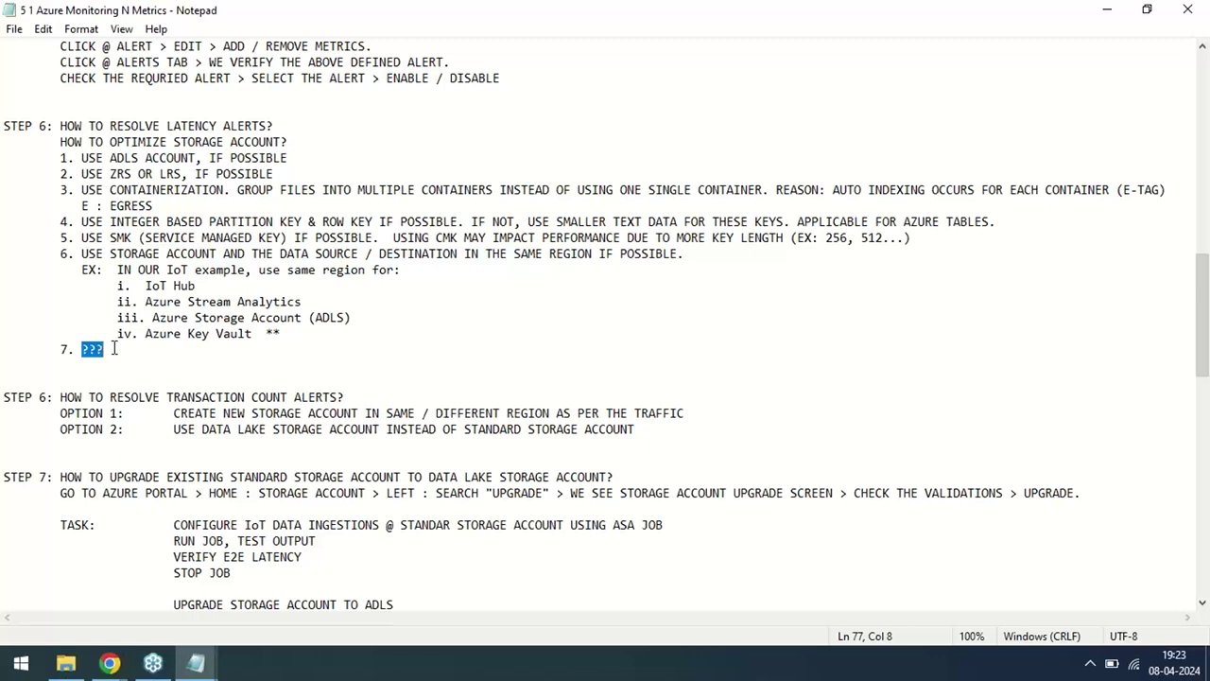
left_click_drag(104, 350, 84, 346)
left_click(153, 321)
left_click_drag(78, 351, 107, 350)
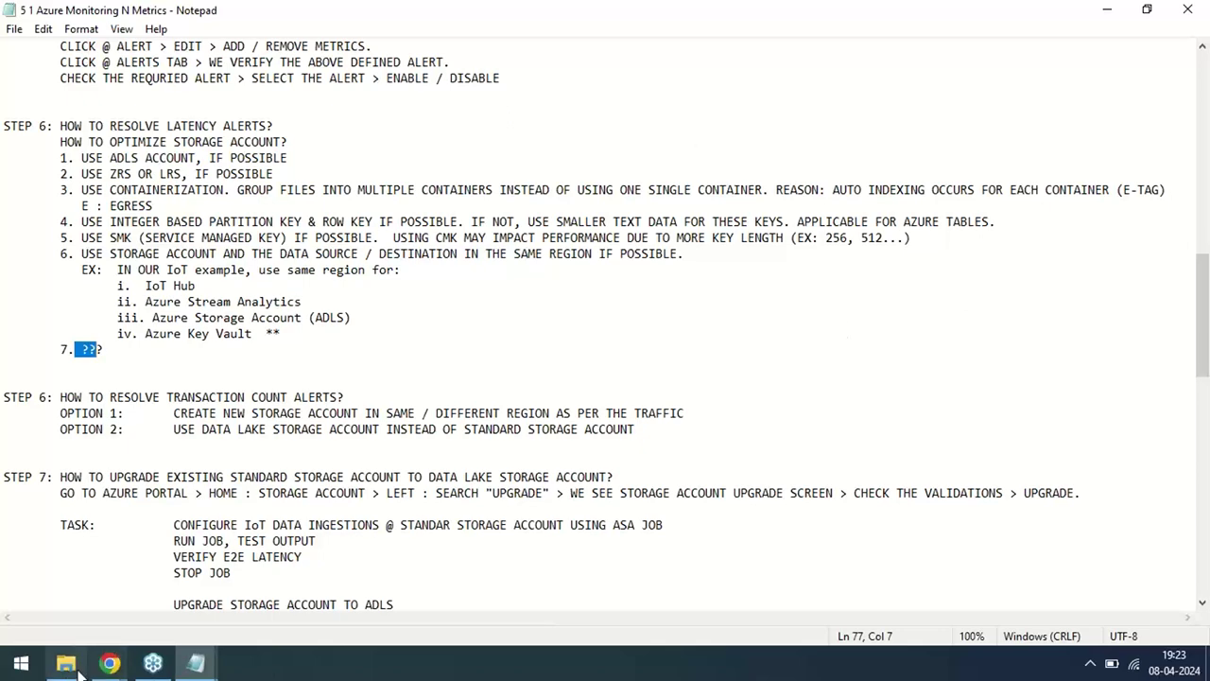
Step: Switch back to the Azure portal in Chrome and examine the notification about the creation of key1
left_click(110, 663)
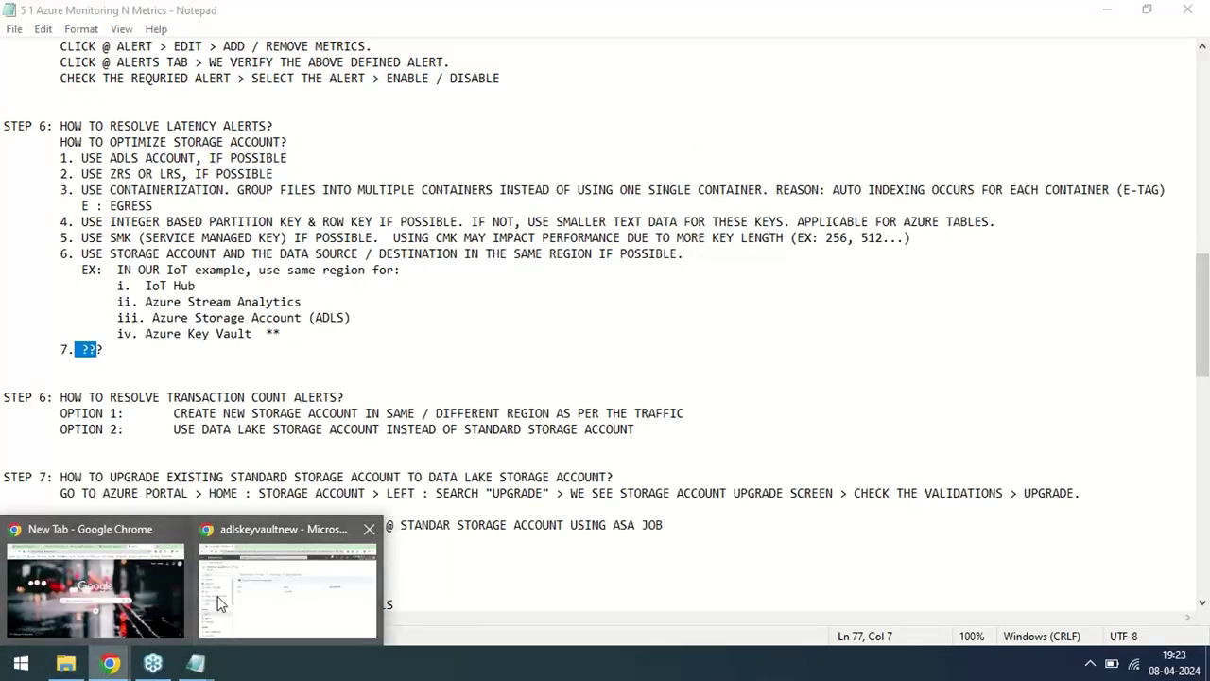
left_click(286, 591)
left_click(907, 95)
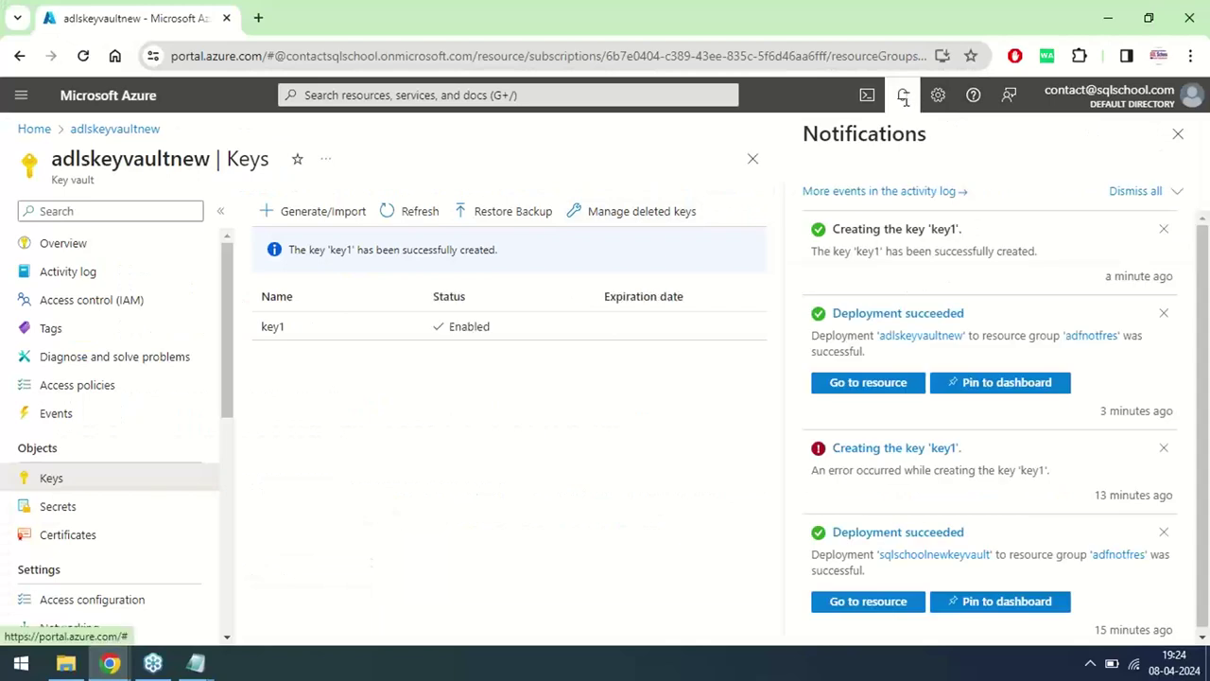
triple_click(903, 229)
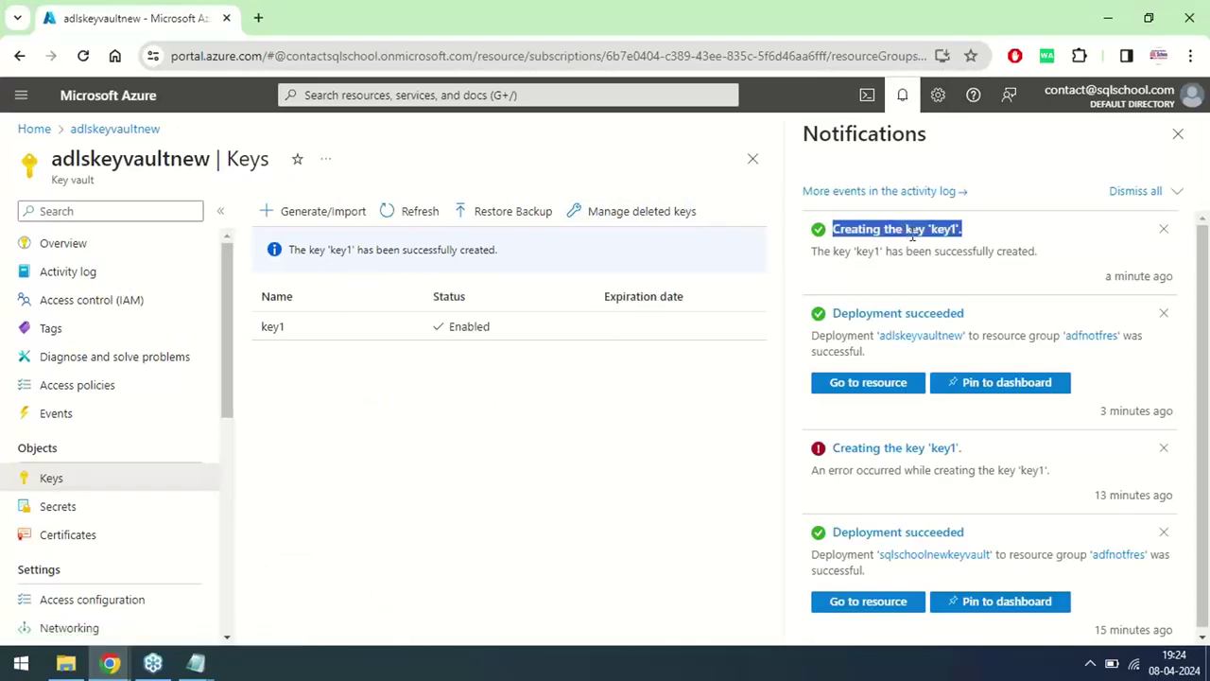
double_click(868, 250)
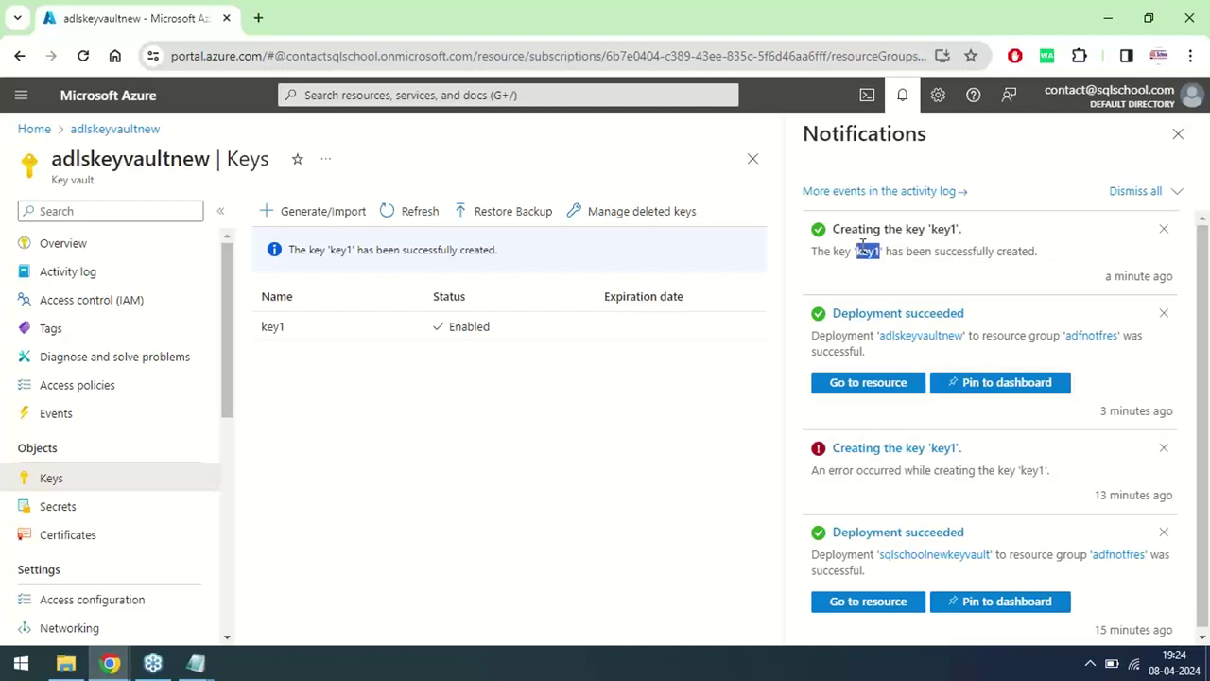
triple_click(868, 250)
left_click(867, 227)
triple_click(867, 229)
triple_click(856, 253)
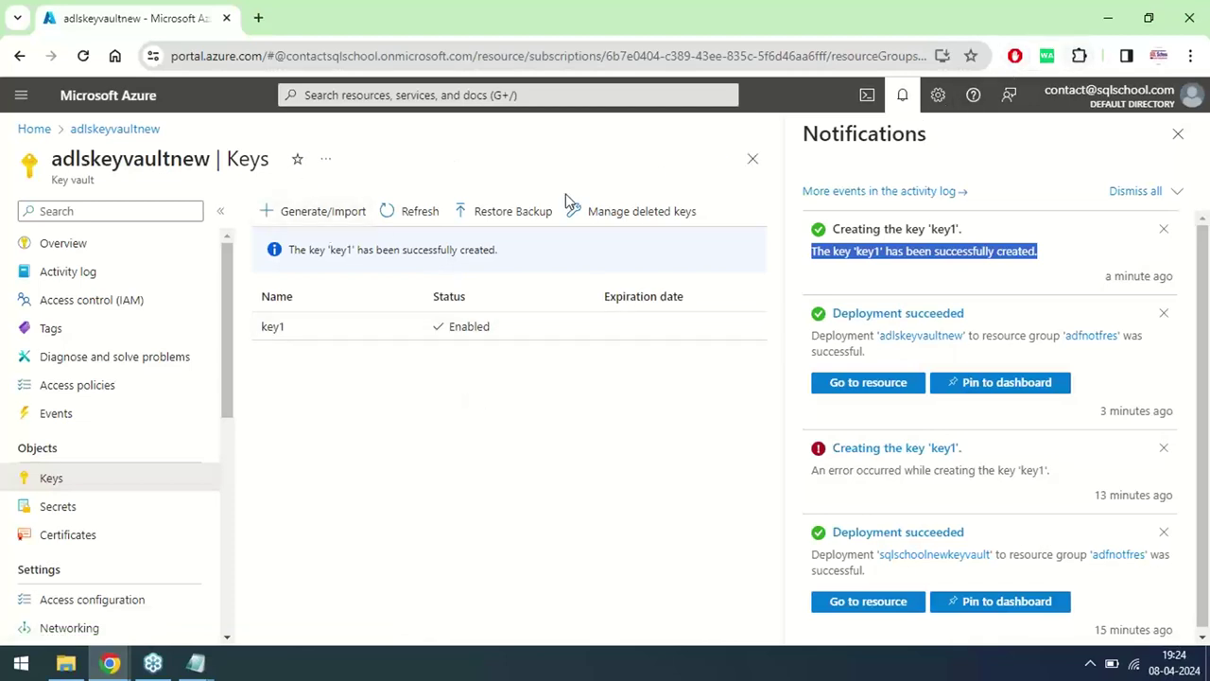
Step: Return to the portal home, open the storageaccountone22 storage account and go to its containers
left_click(34, 131)
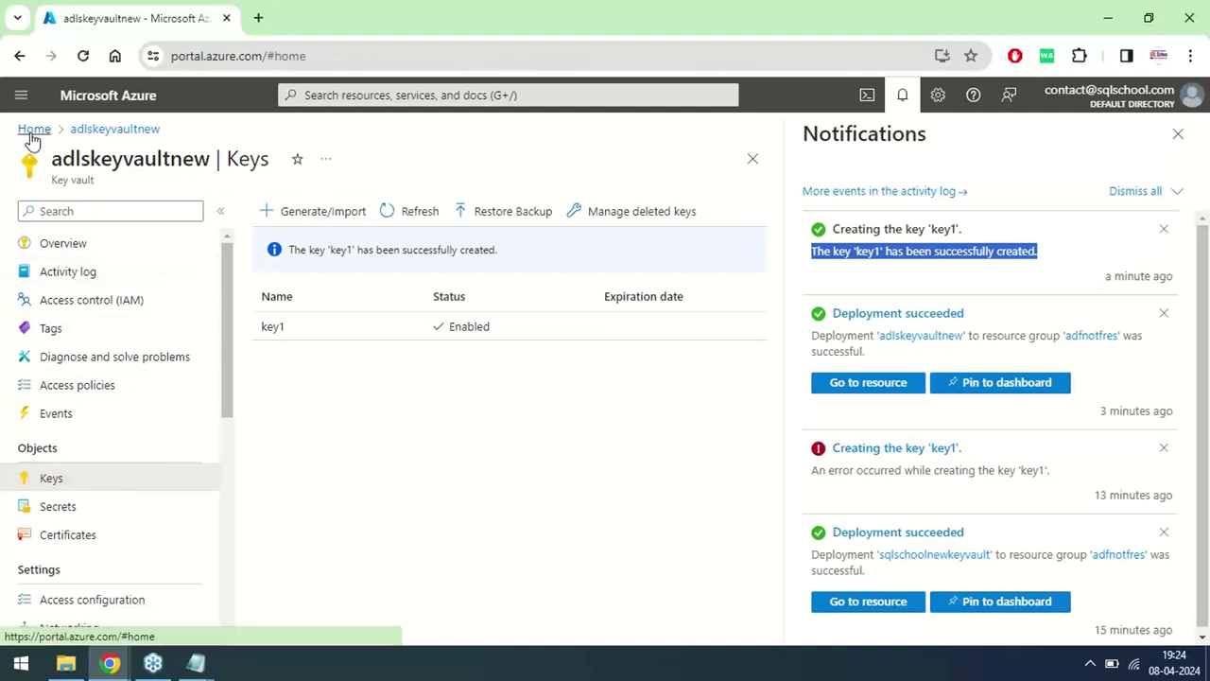
left_click(901, 97)
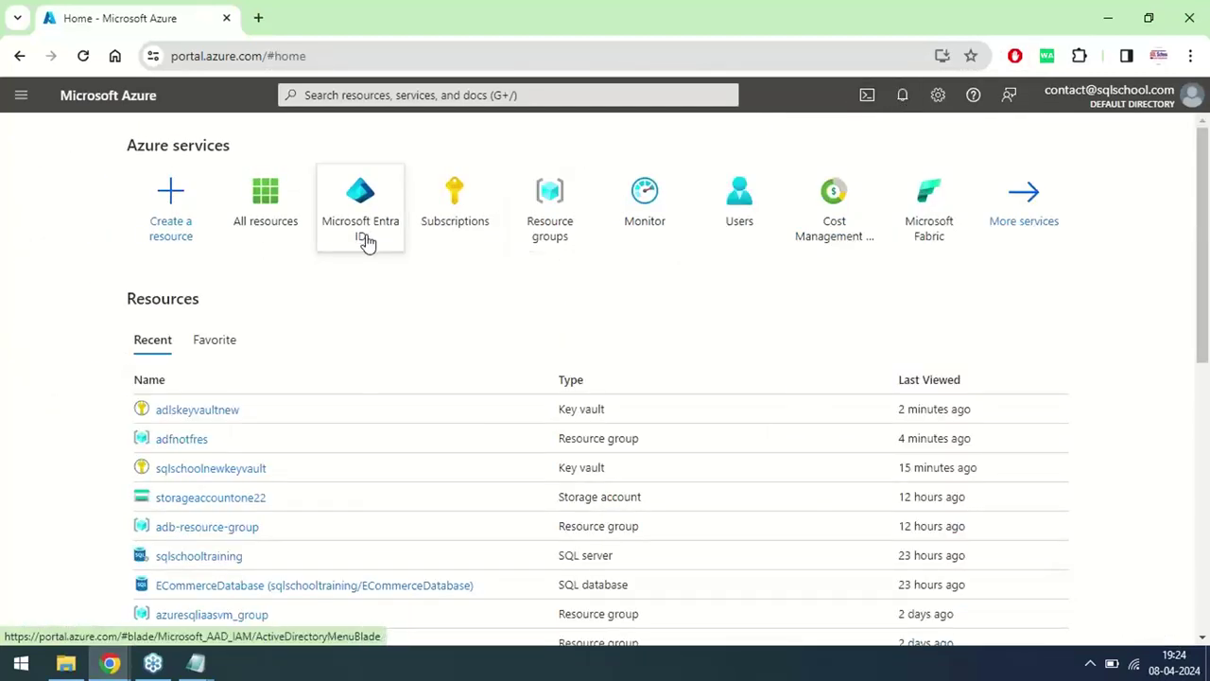
mouse_move(365, 239)
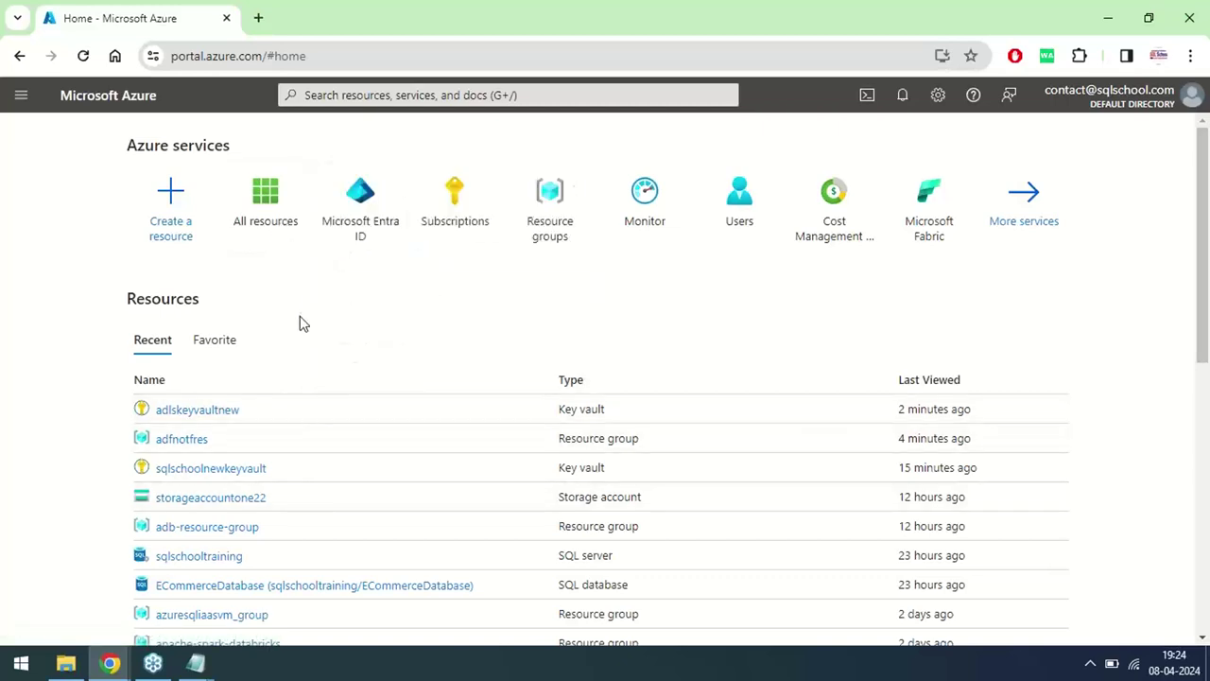
left_click(250, 501)
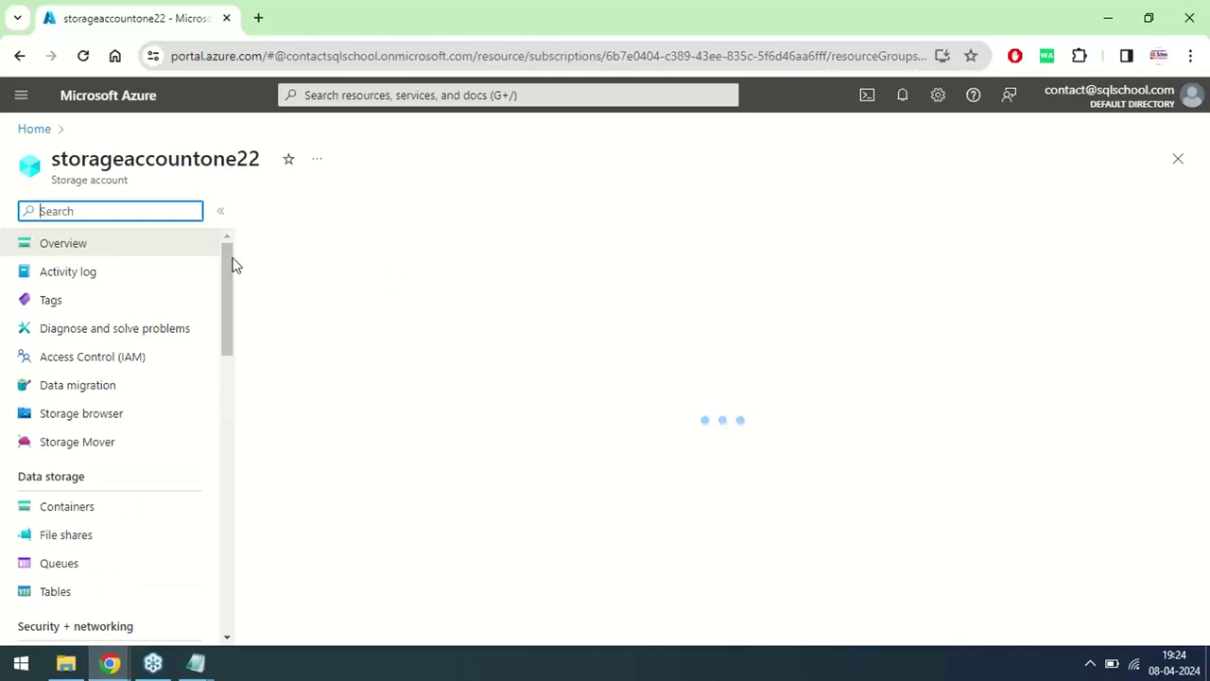
left_click(86, 507)
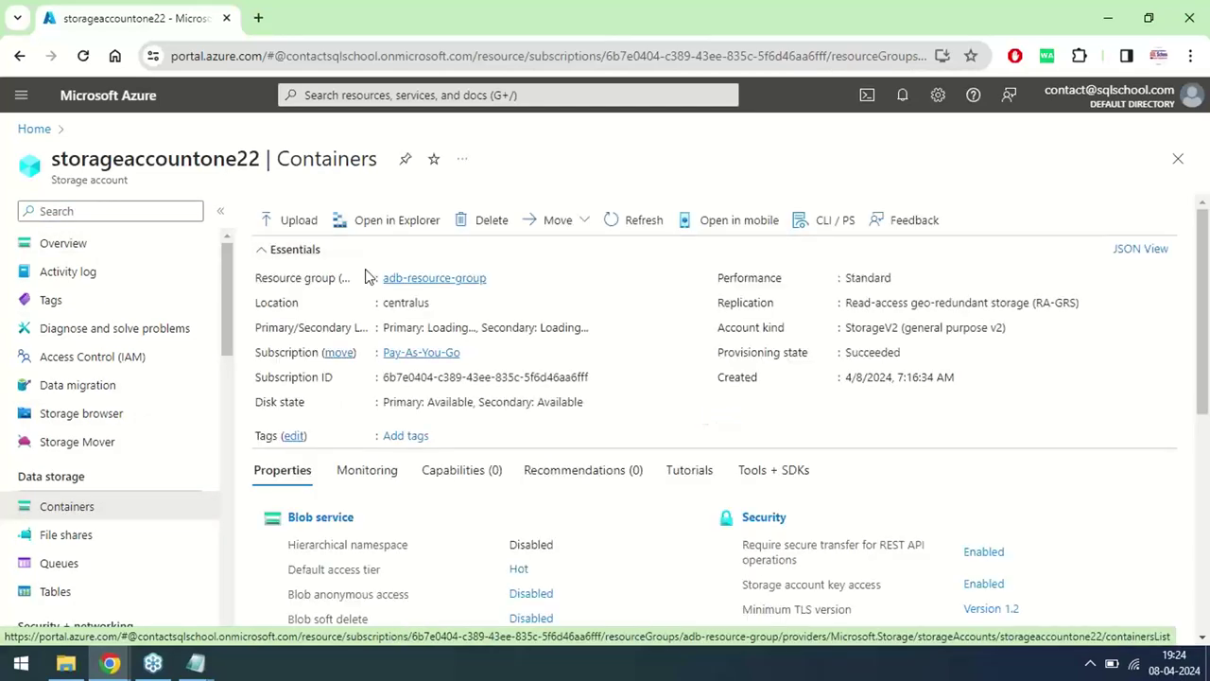
left_click(301, 223)
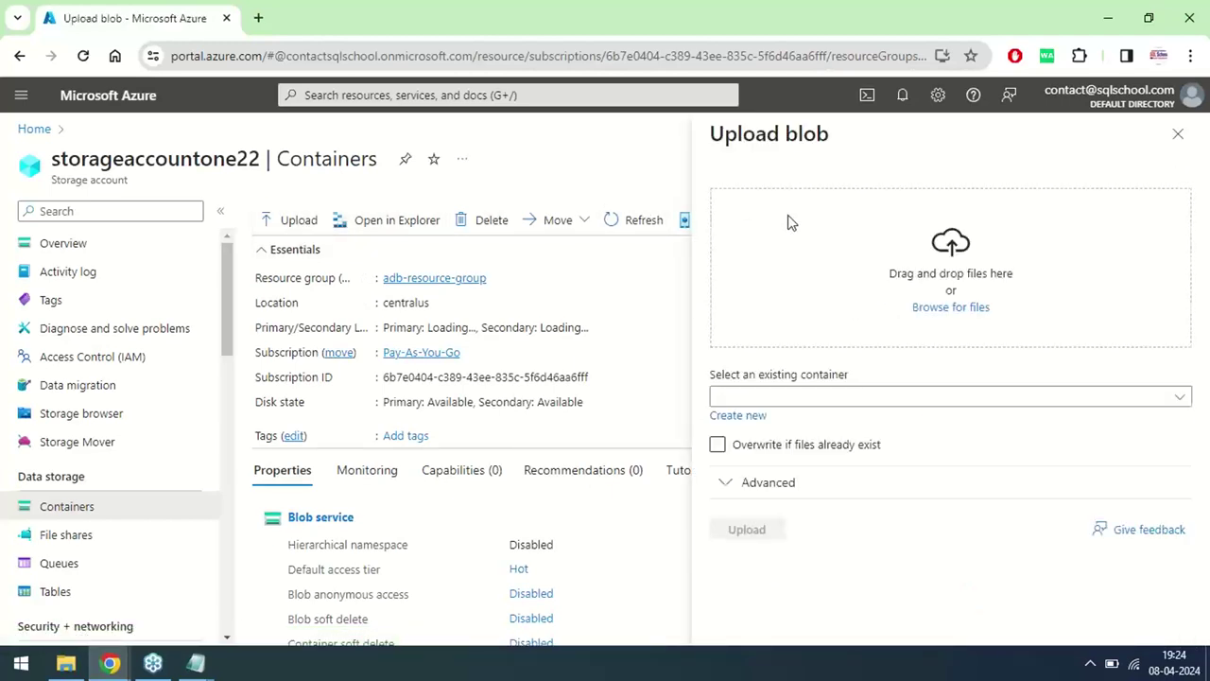
left_click(953, 305)
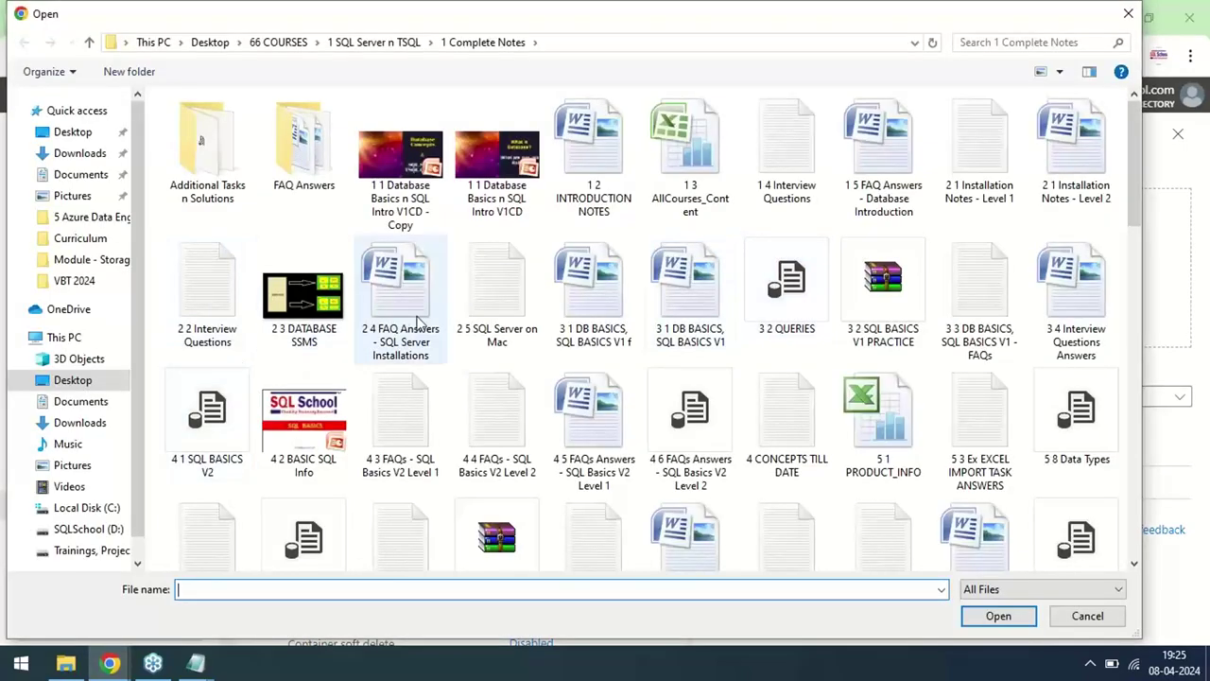
double_click(415, 322)
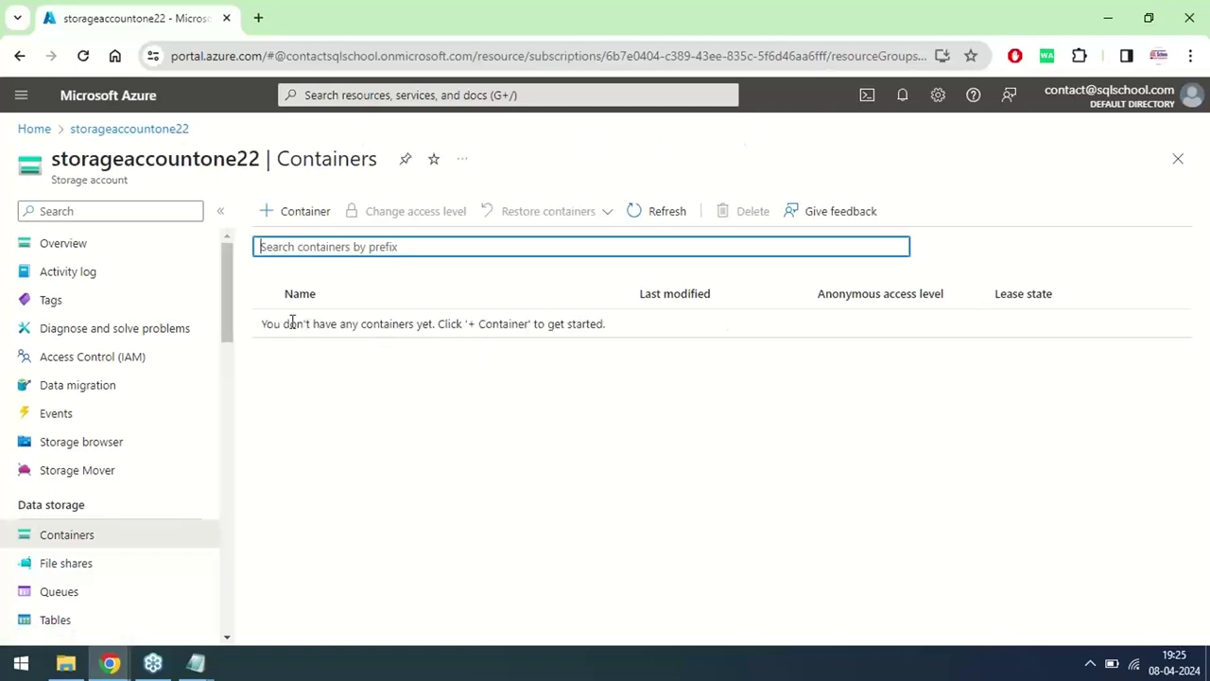
Step: Try to create a container named container1 with private access in storageaccountone22
left_click(299, 217)
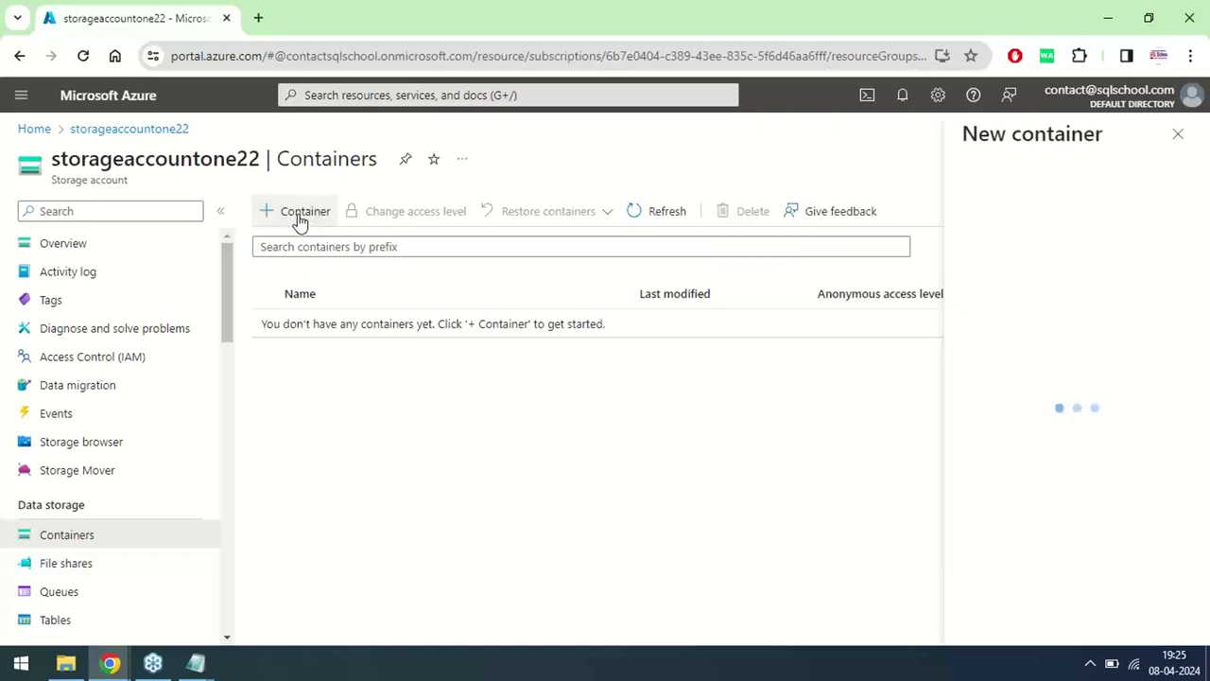
type("c")
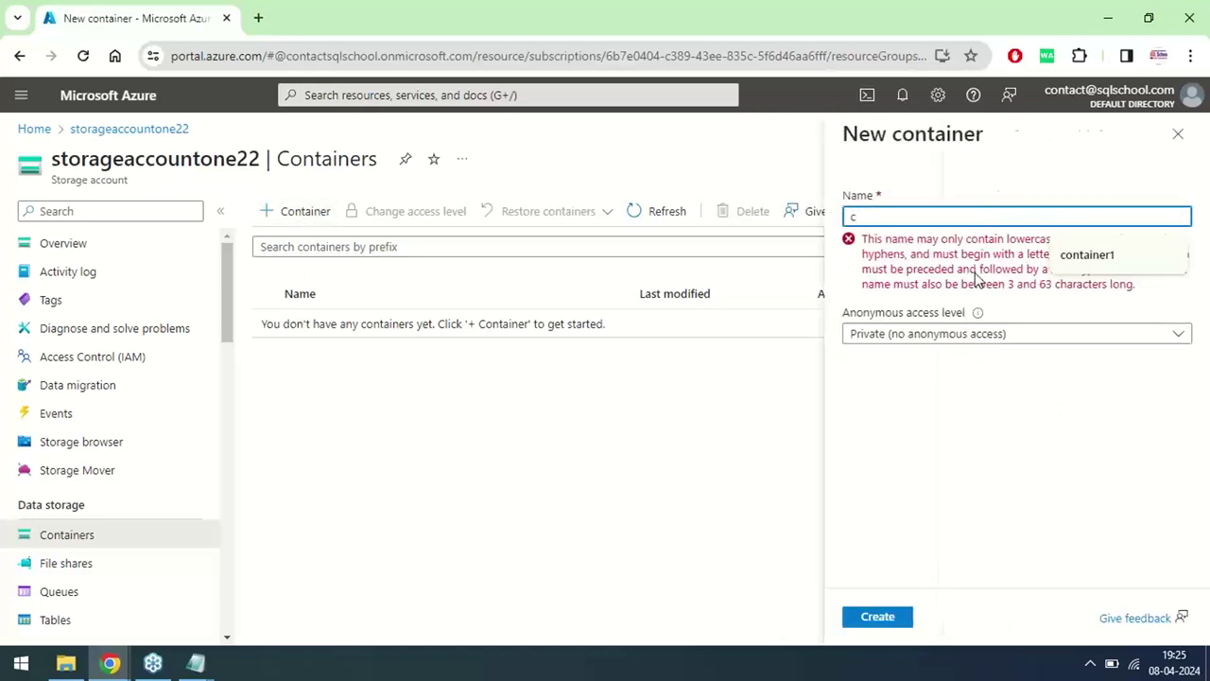
type("ontainer1")
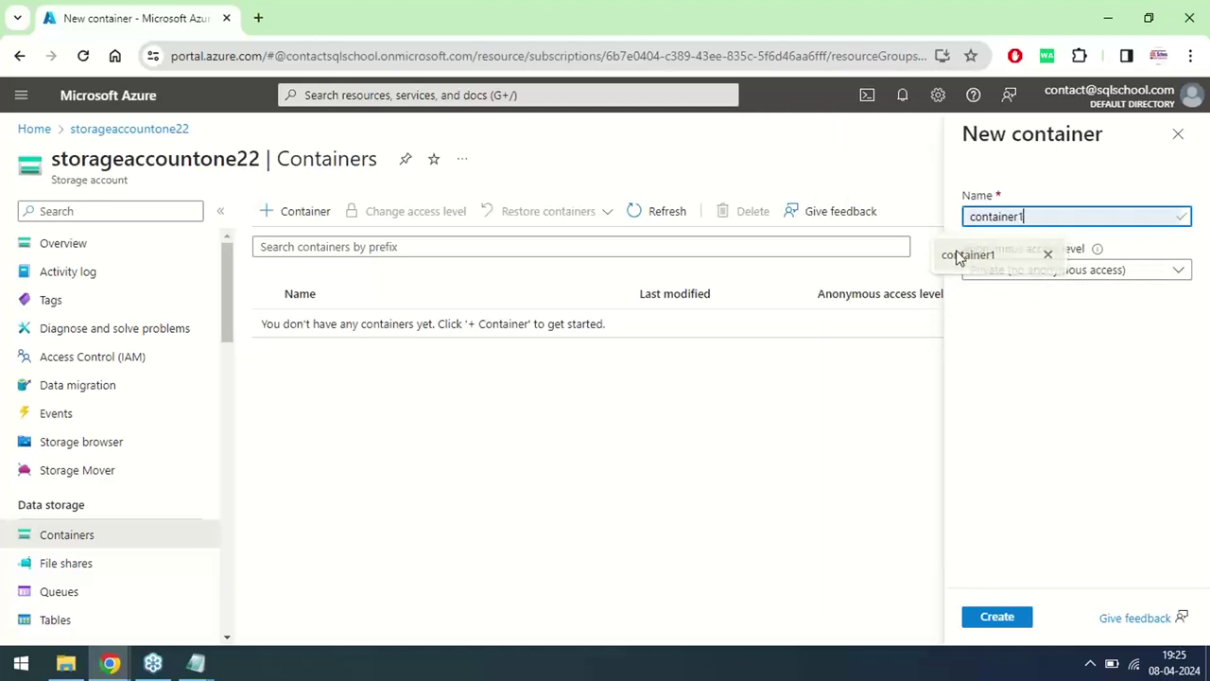
left_click(958, 254)
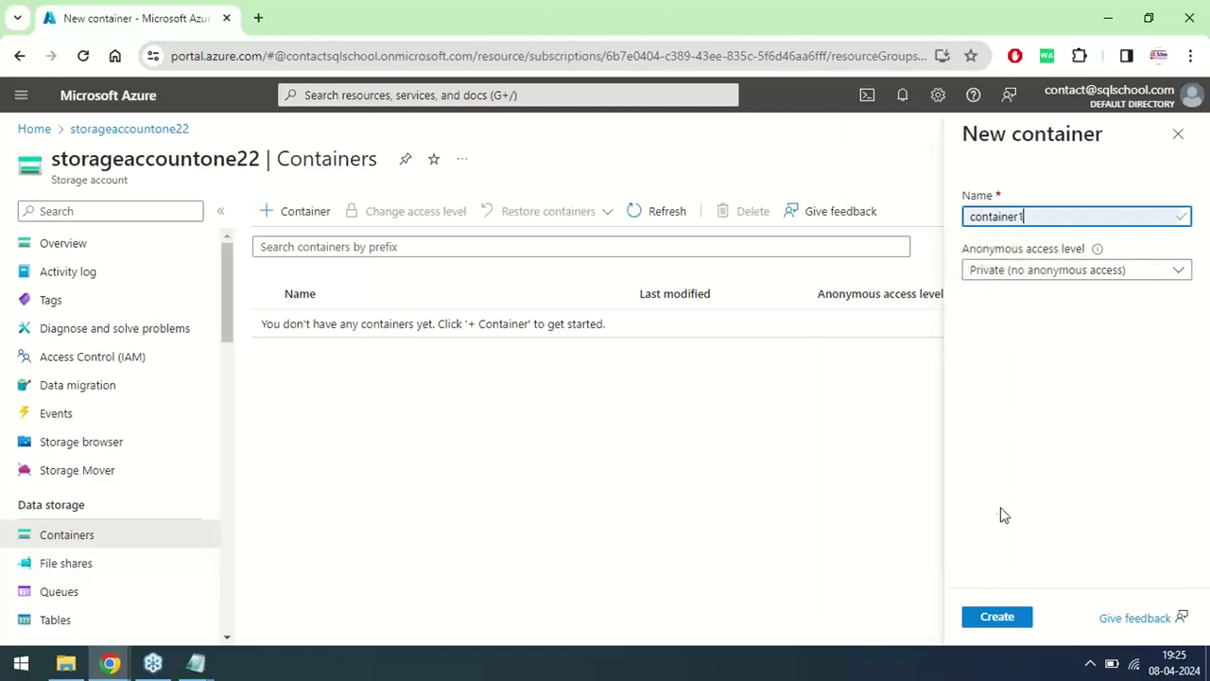
left_click(994, 620)
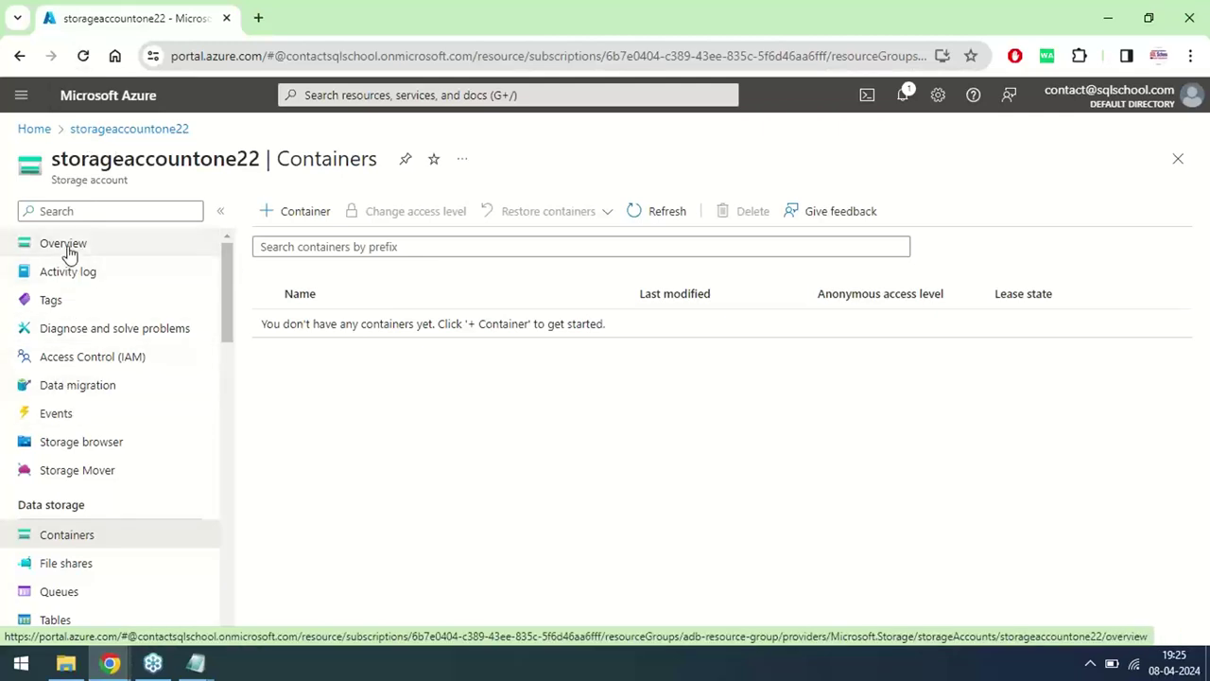
Step: Reload the storage account's containers list and try to create a private container named container
left_click(35, 249)
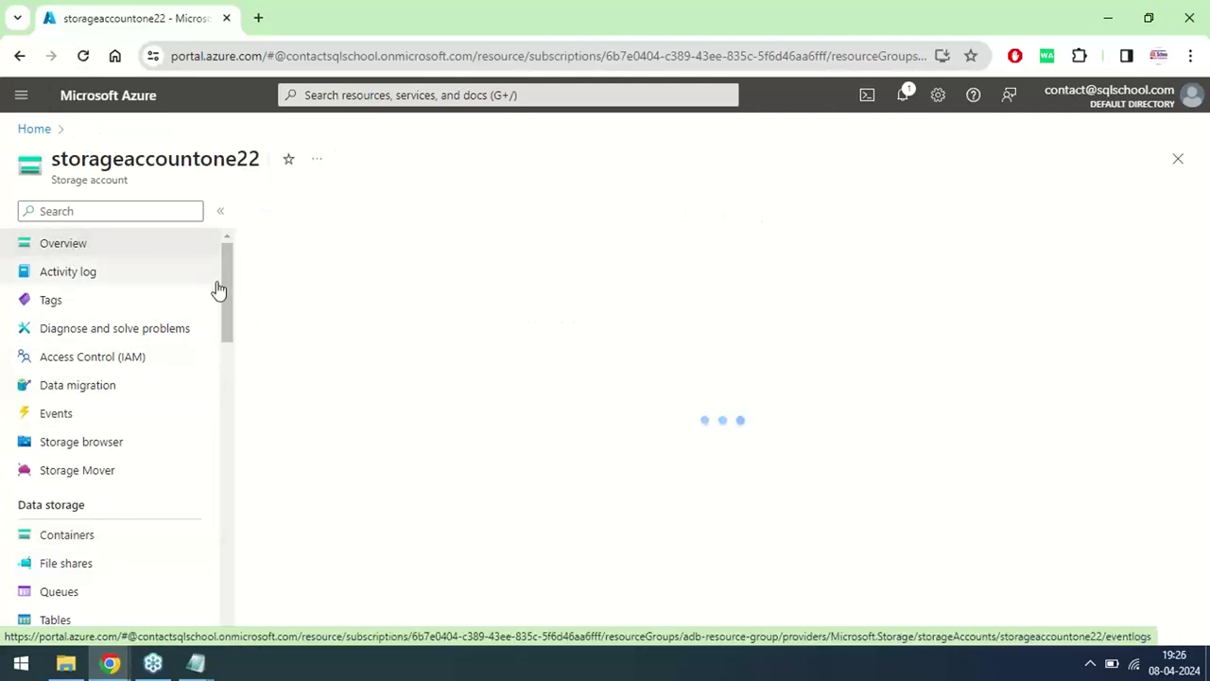
left_click(66, 535)
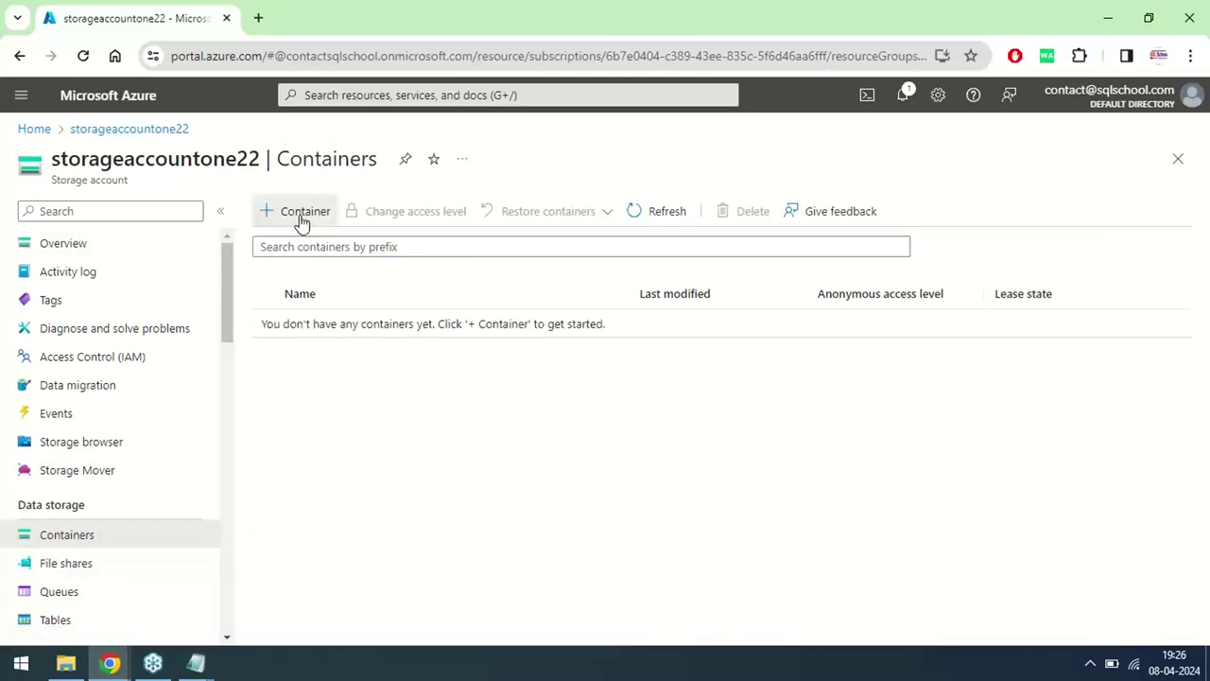
left_click(297, 216)
type("co")
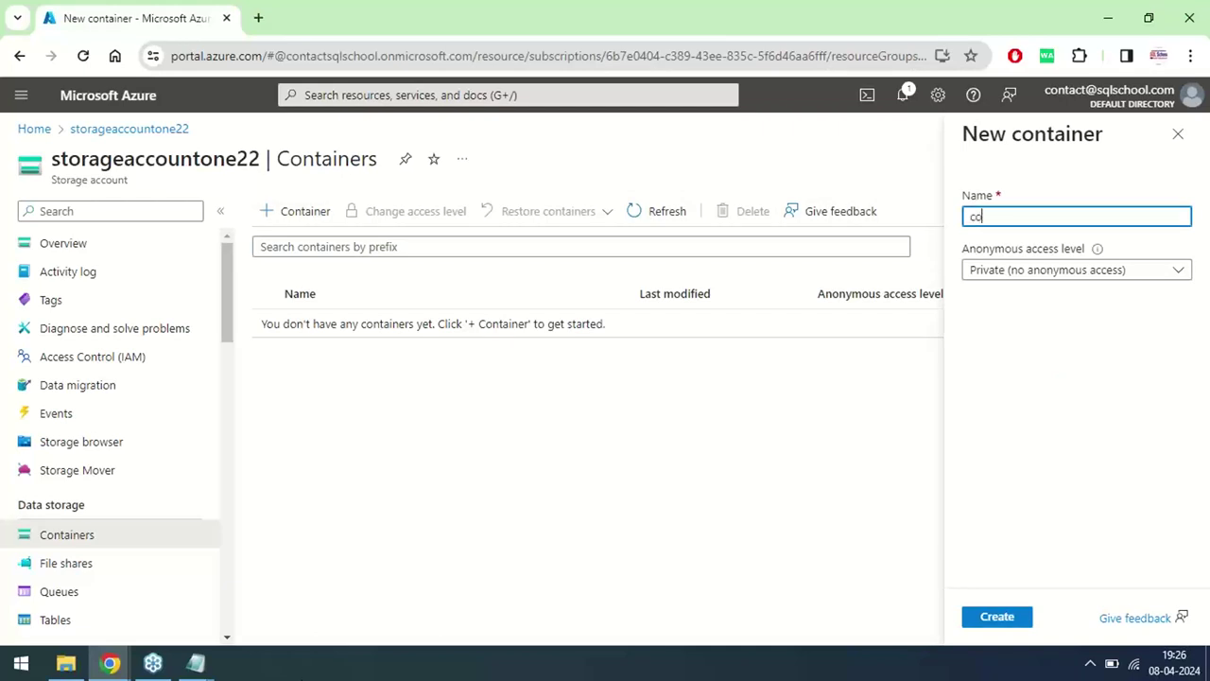
type("ntainer")
left_click(997, 629)
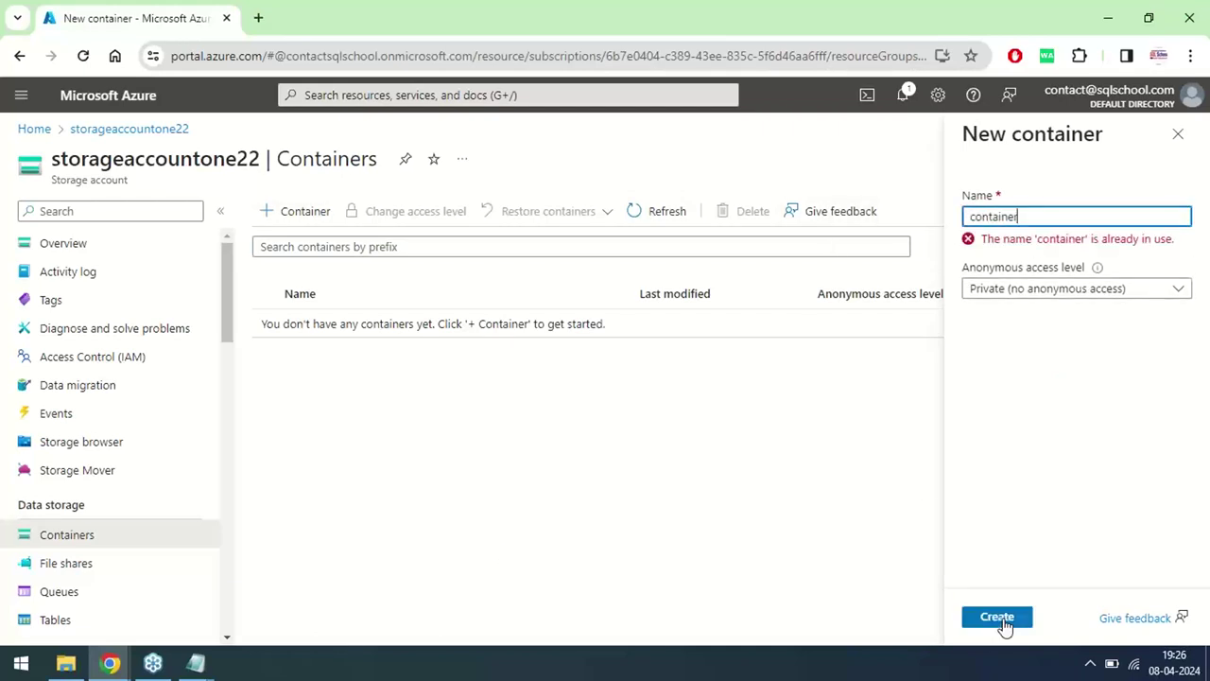
Step: Create a private container named containerff in storageaccountone22 and refresh the containers list
left_click(1026, 212)
type("ff")
left_click(1020, 622)
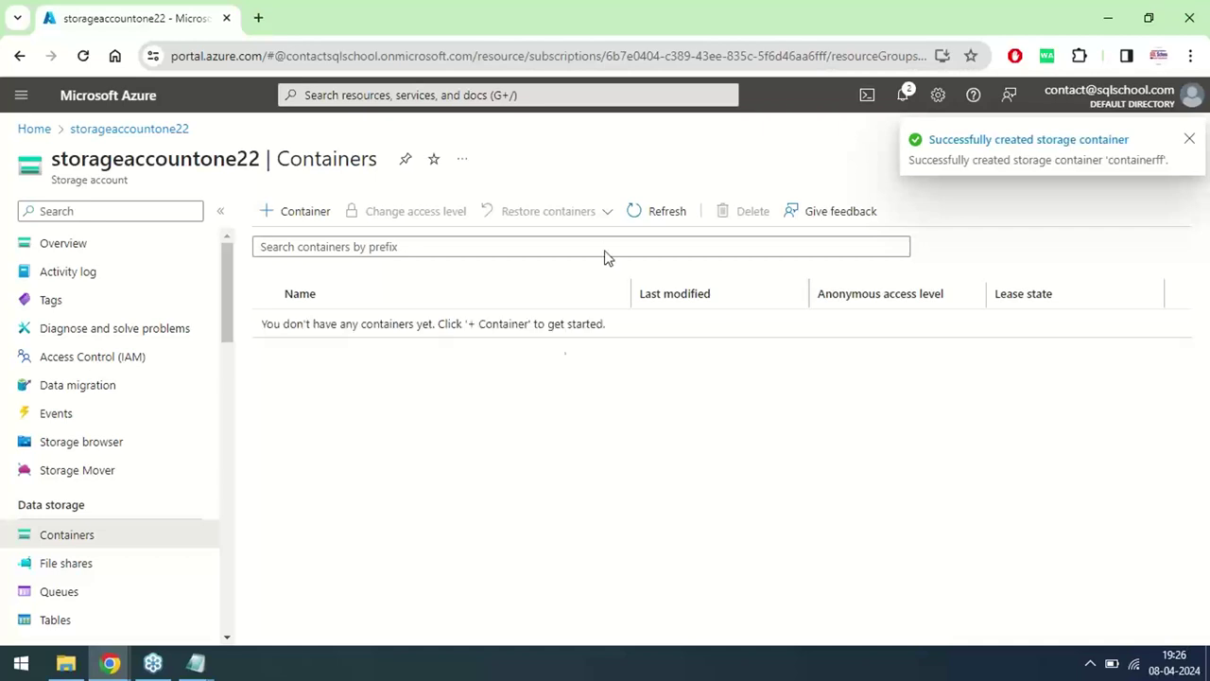
left_click(635, 215)
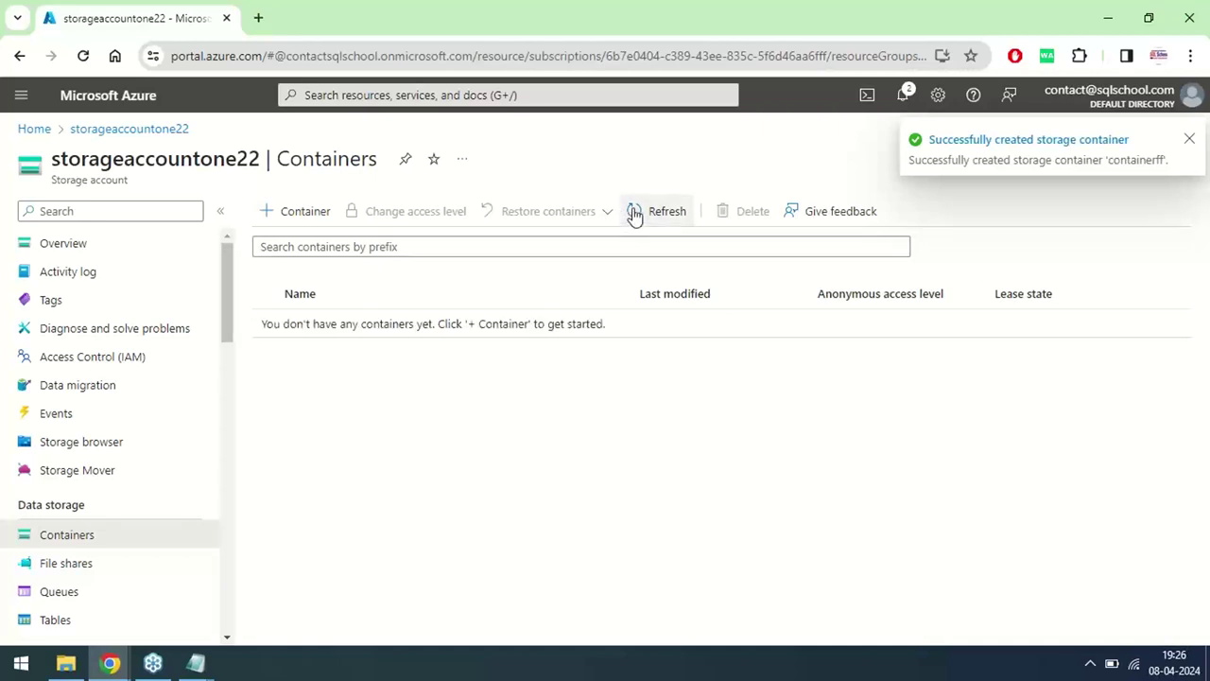
left_click(634, 215)
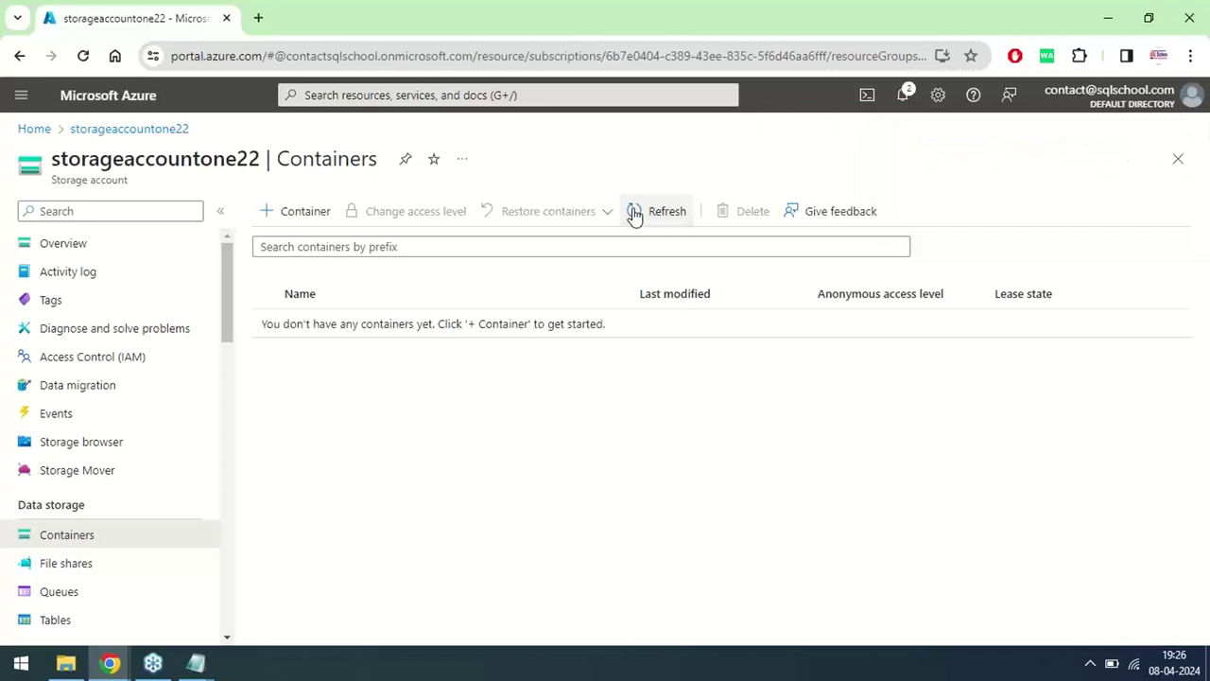
left_click(634, 215)
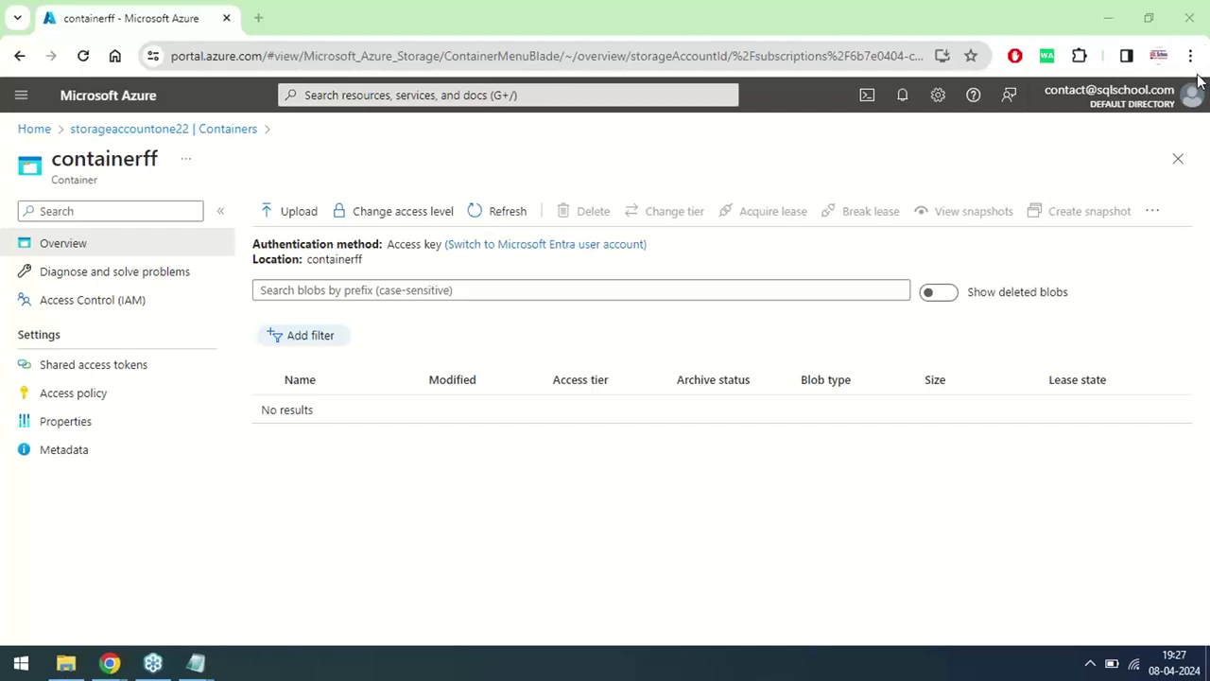
Step: Upload the file 2 2 Interview Questions.txt to the containerff container and dismiss the upload notification
left_click(286, 214)
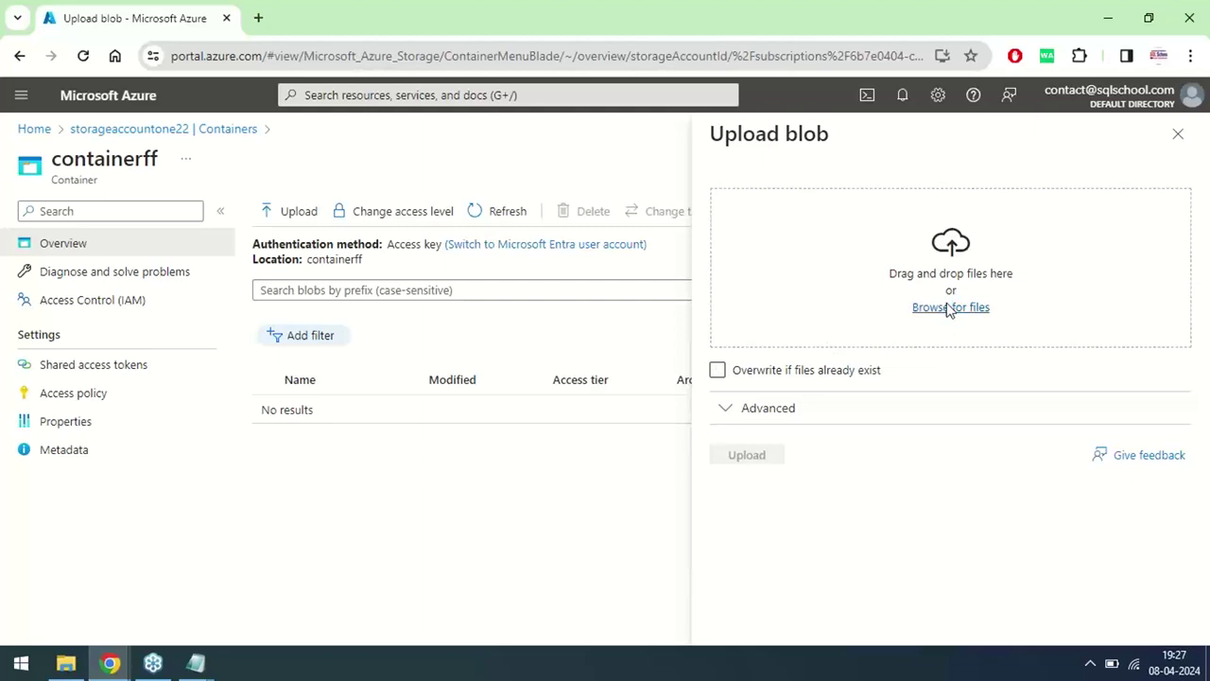
left_click(950, 308)
left_click(219, 297)
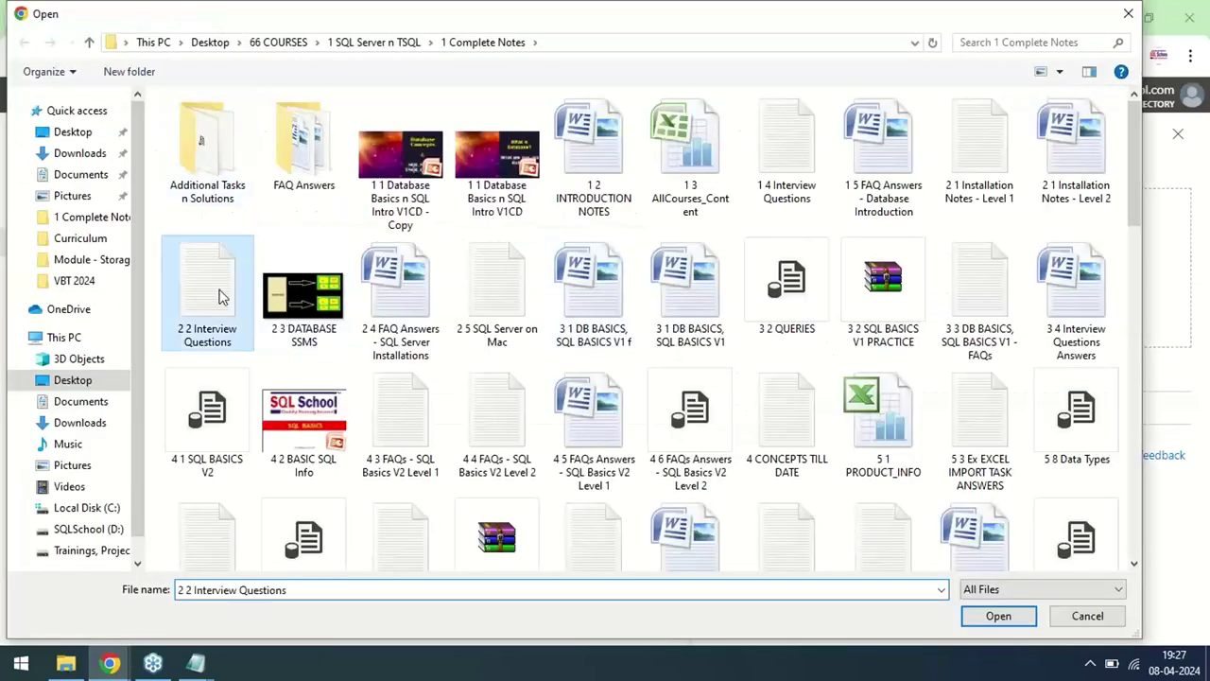
double_click(218, 297)
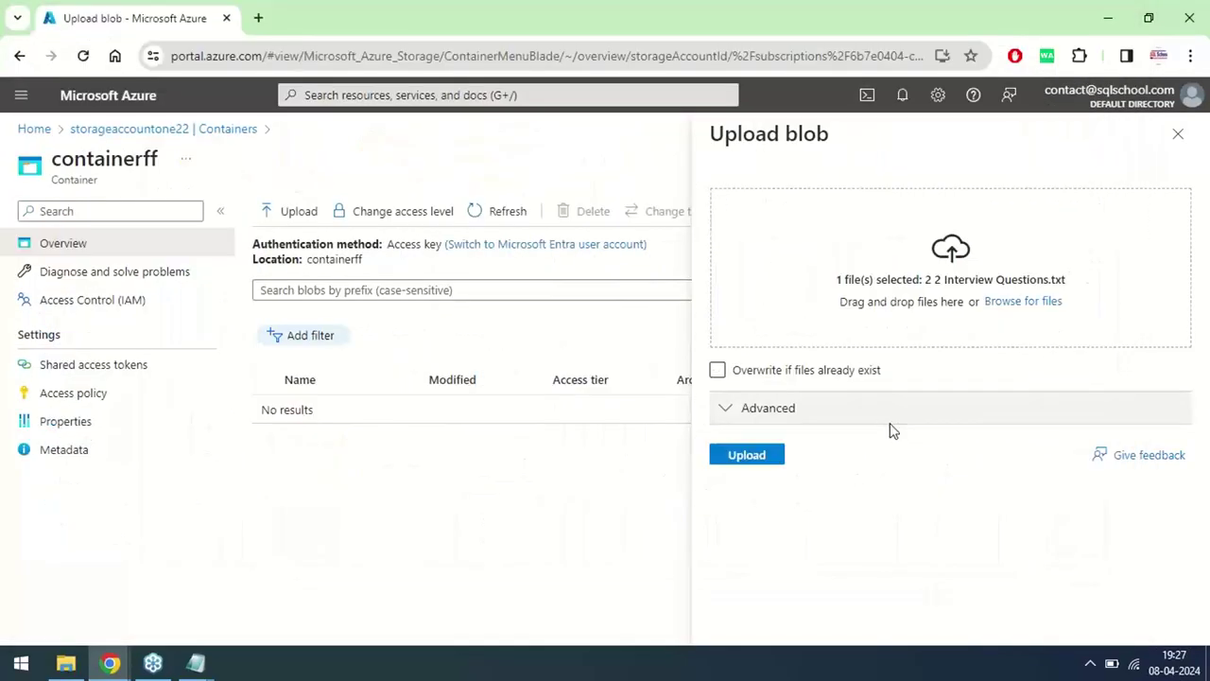
left_click(748, 462)
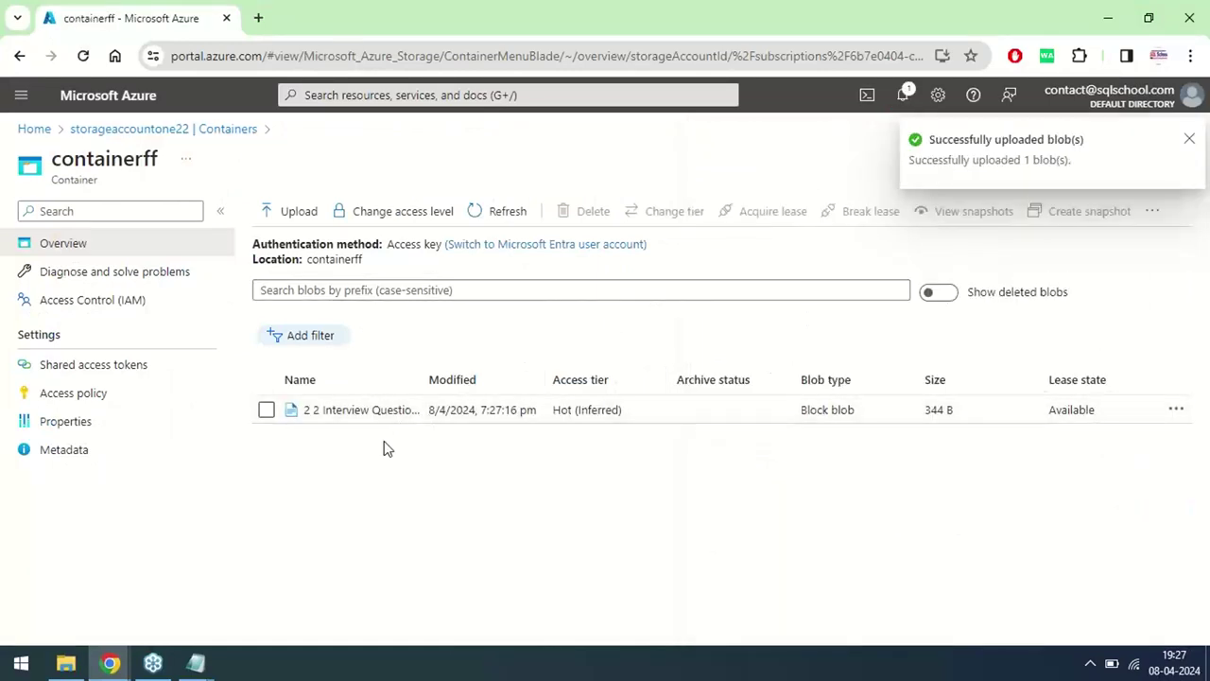
left_click(1189, 139)
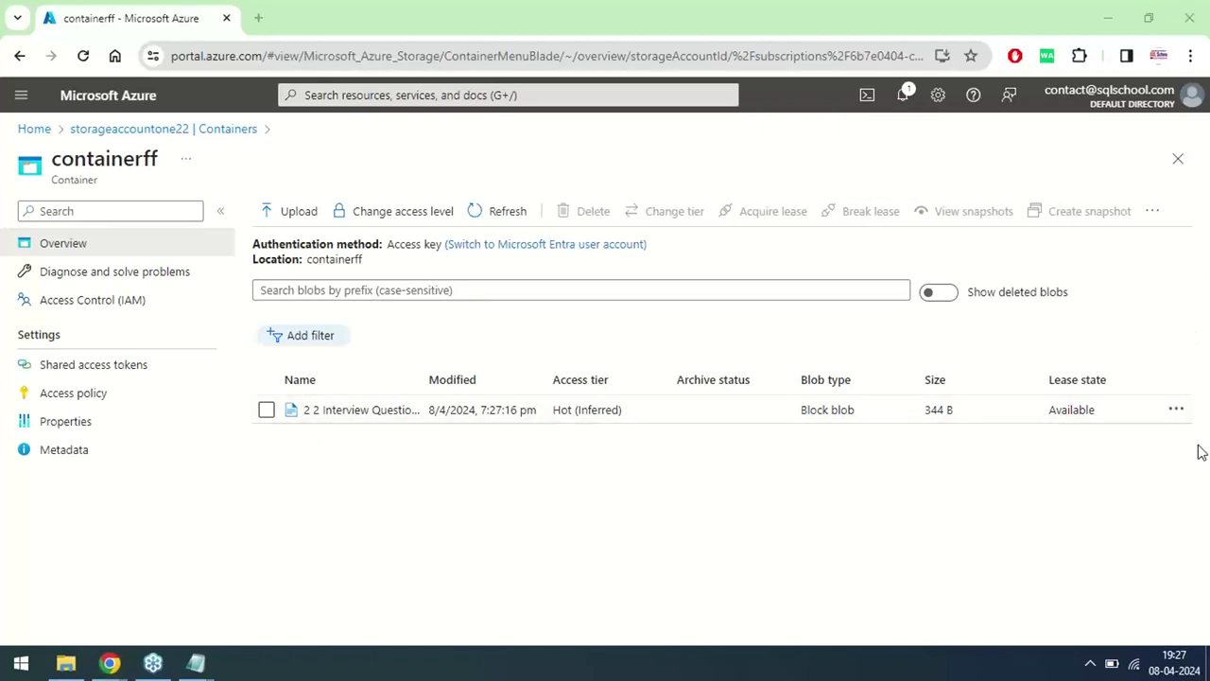
Step: Examine the uploaded blob's modified date, access tier and blob type in containerff
triple_click(563, 409)
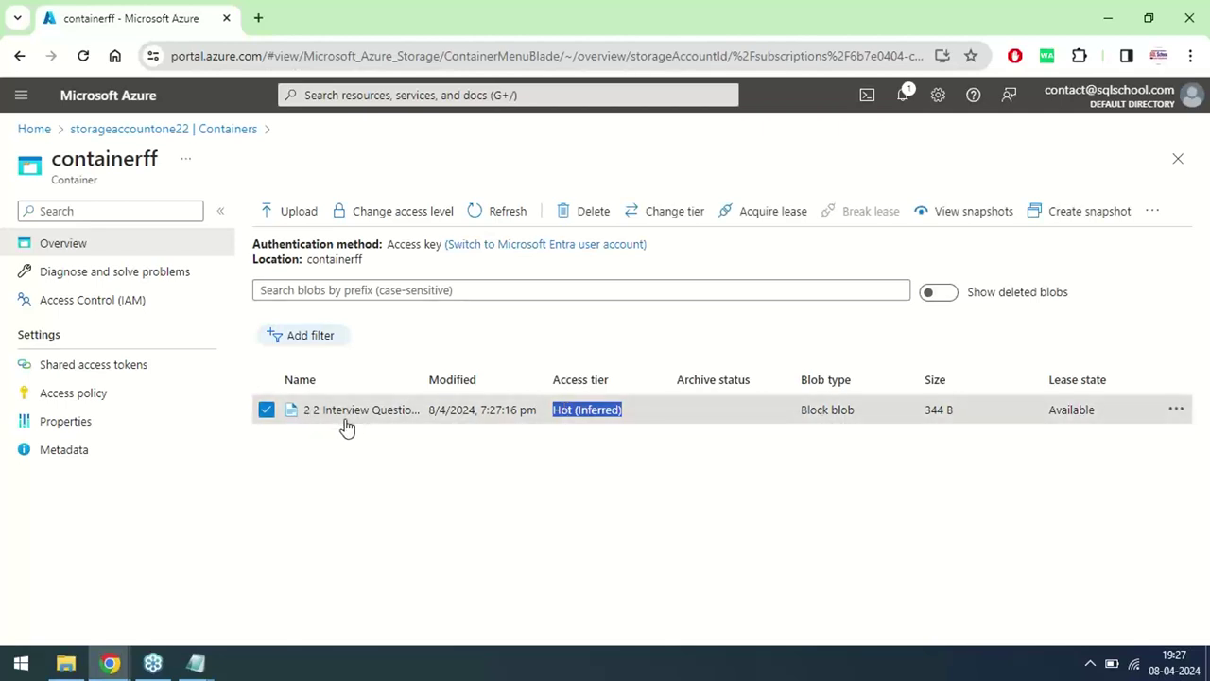
left_click(474, 410)
double_click(474, 411)
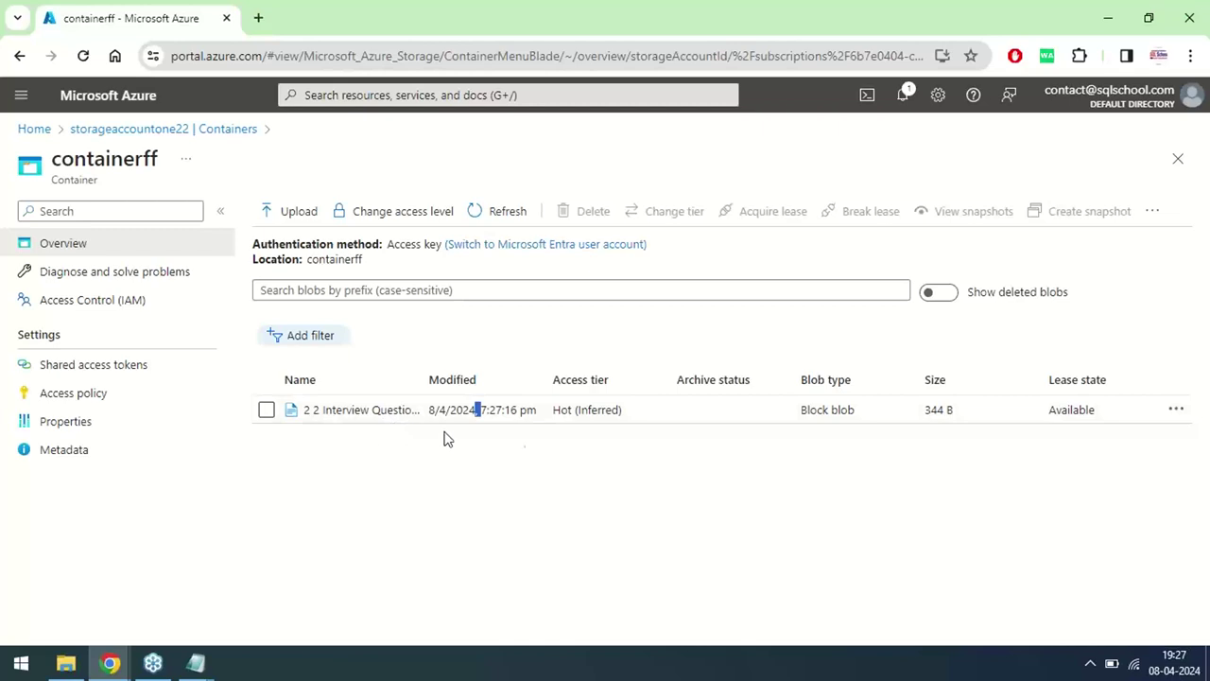
triple_click(588, 411)
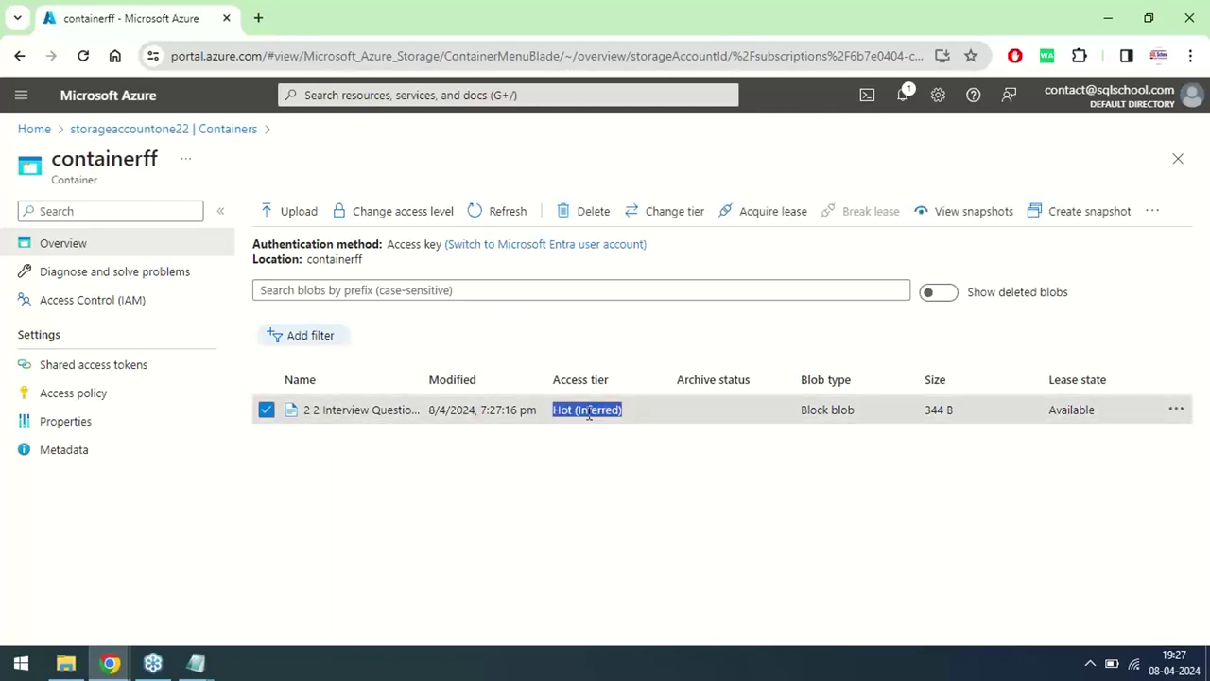
left_click(833, 420)
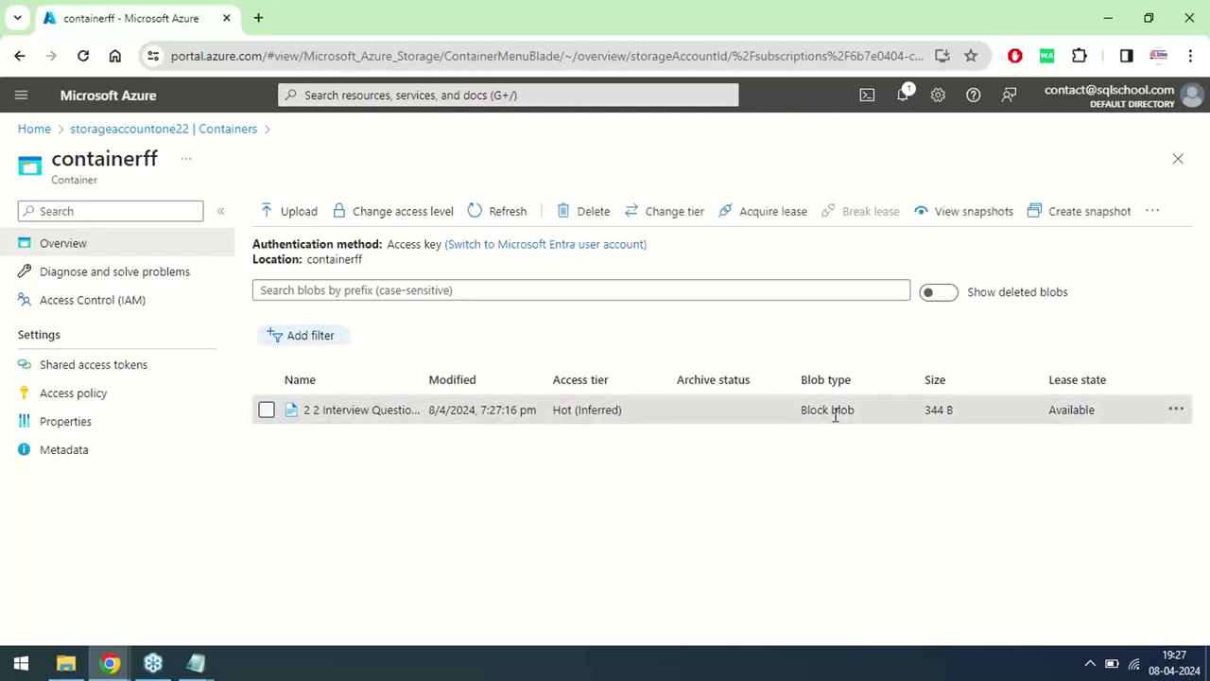
triple_click(835, 416)
triple_click(591, 410)
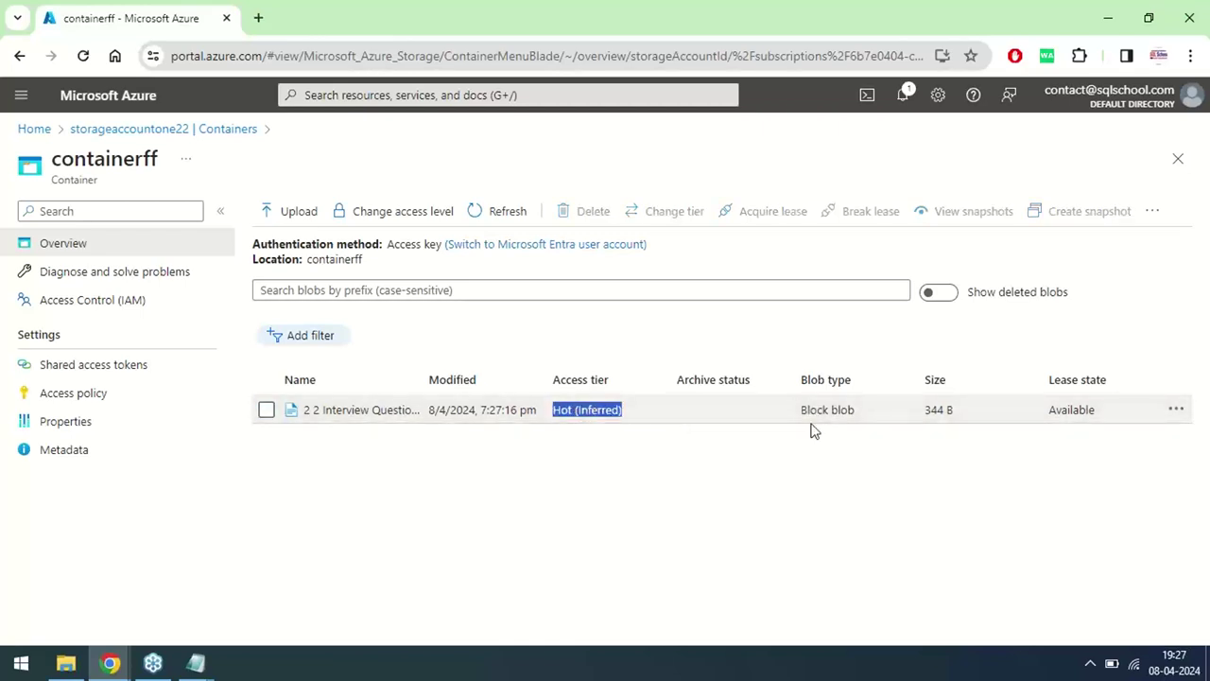
double_click(839, 410)
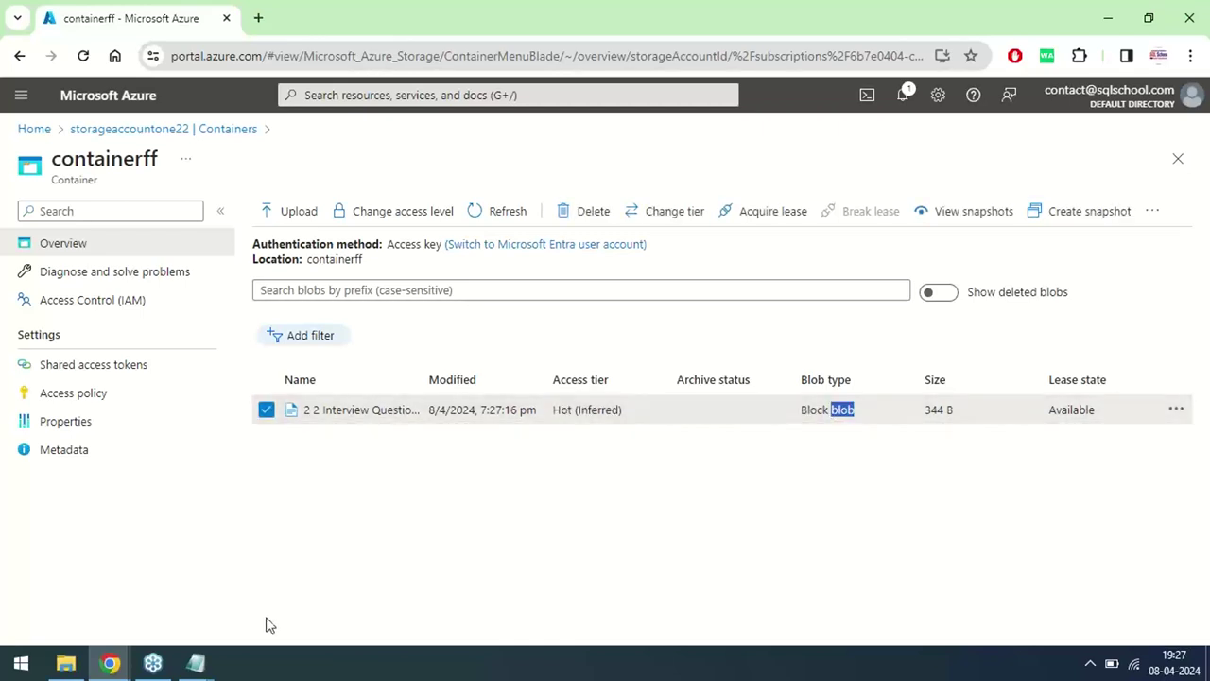
Step: Switch to the 5 1 Azure Monitoring N Metrics file in Notepad and read the introduction to the storage architecture concepts
left_click(195, 663)
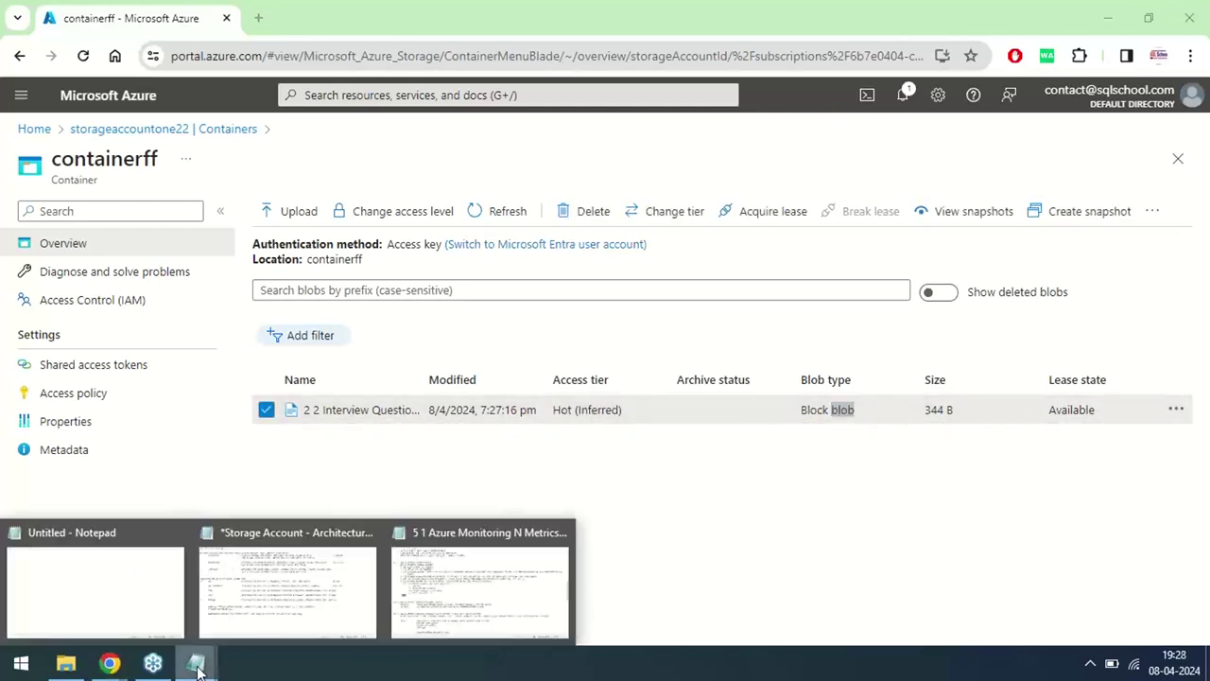
left_click(466, 620)
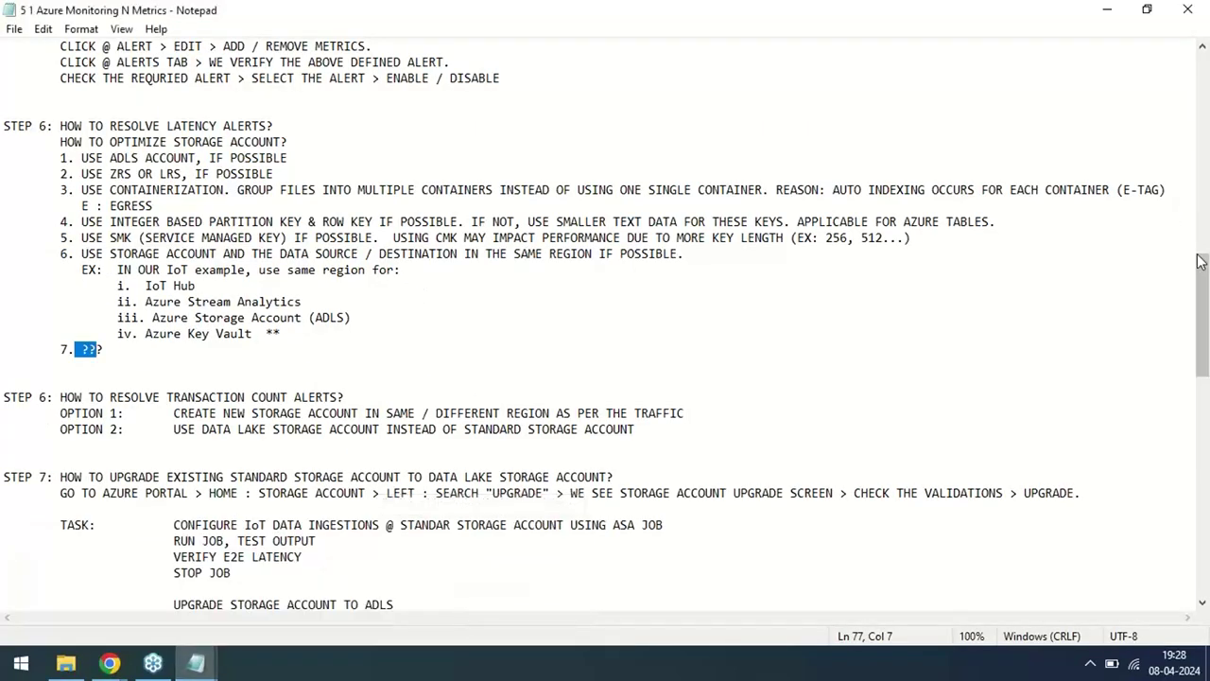
left_click_drag(1199, 261, 1199, 393)
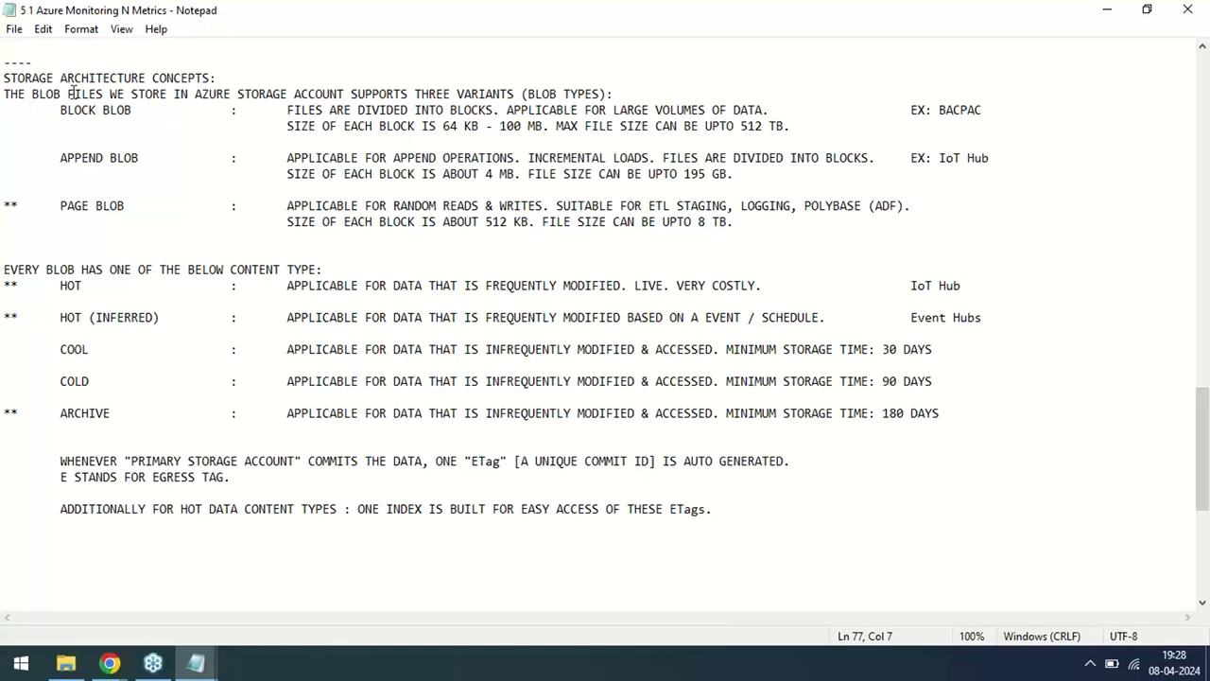
left_click_drag(75, 94, 330, 102)
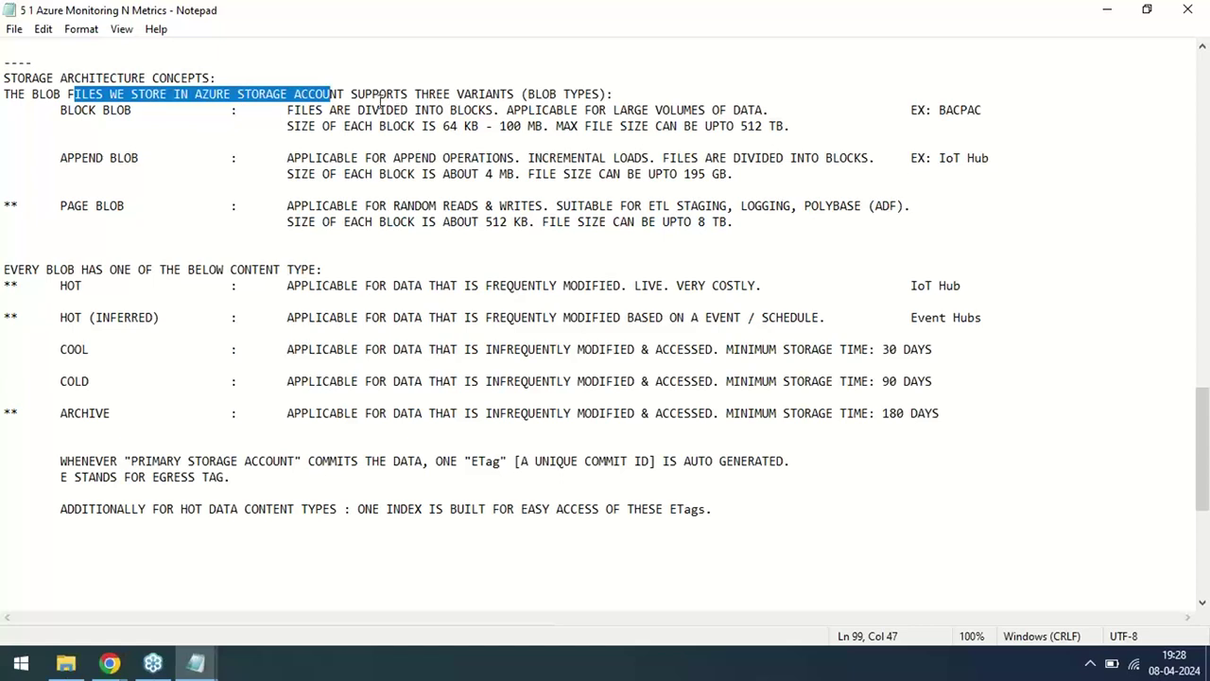
left_click(349, 93)
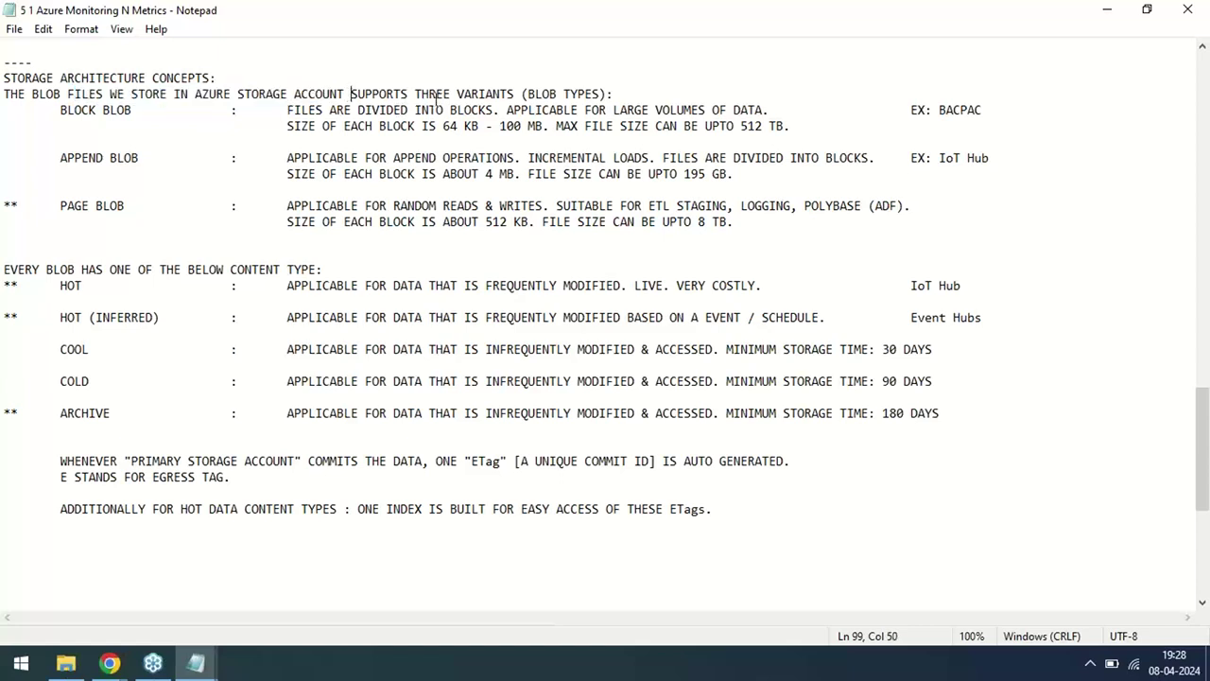
Step: Replace the word STORE with UPLOAD TO in the sentence introducing the three blob variants
left_click(147, 95)
double_click(147, 94)
type("upl")
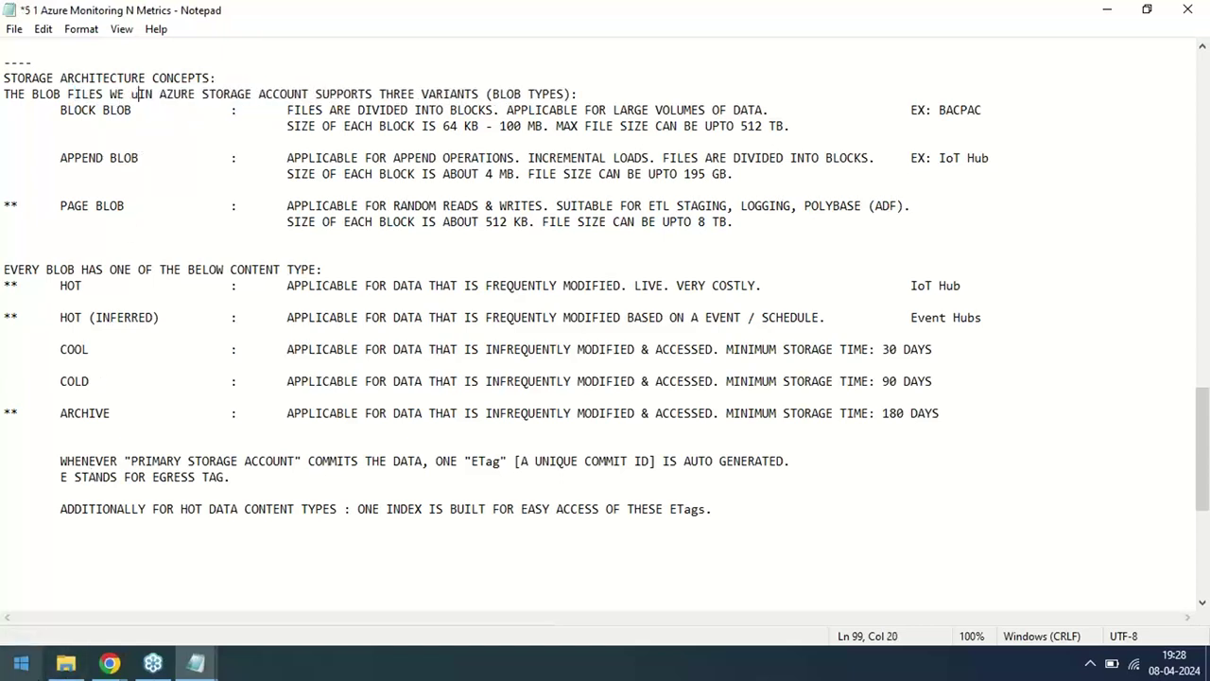
type("oad")
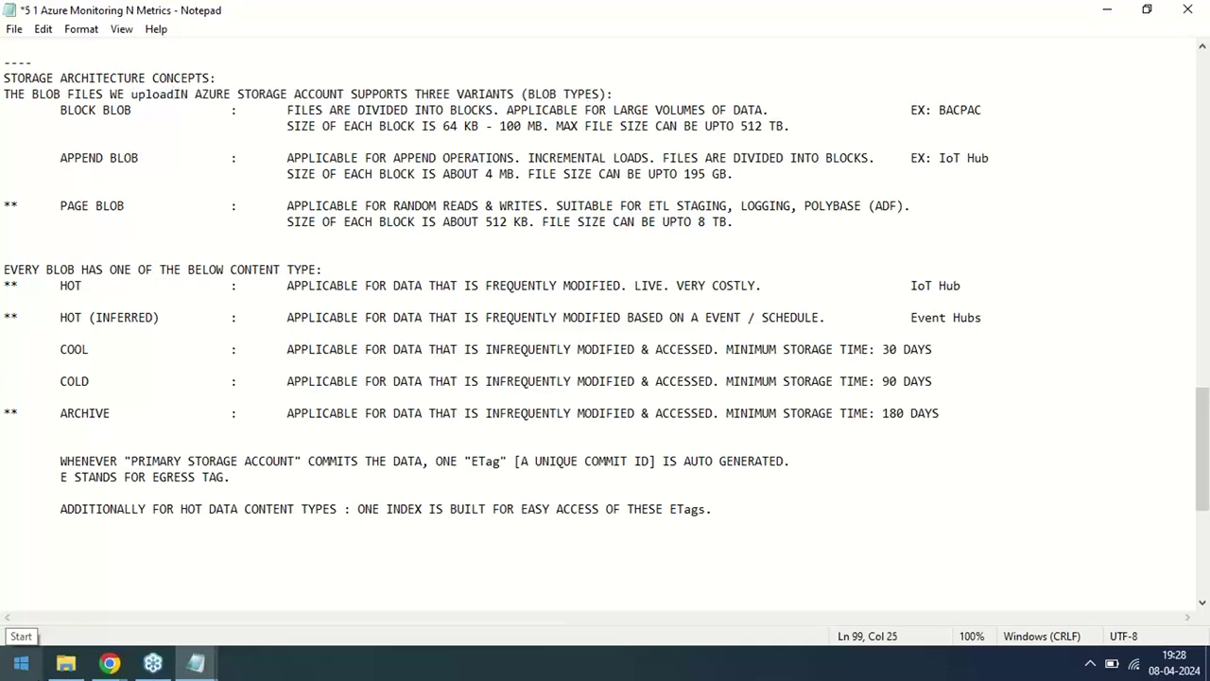
key("BackSpace")
key("BackSpace")
key("BackSpace")
key("BackSpace")
key("BackSpace")
key("BackSpace")
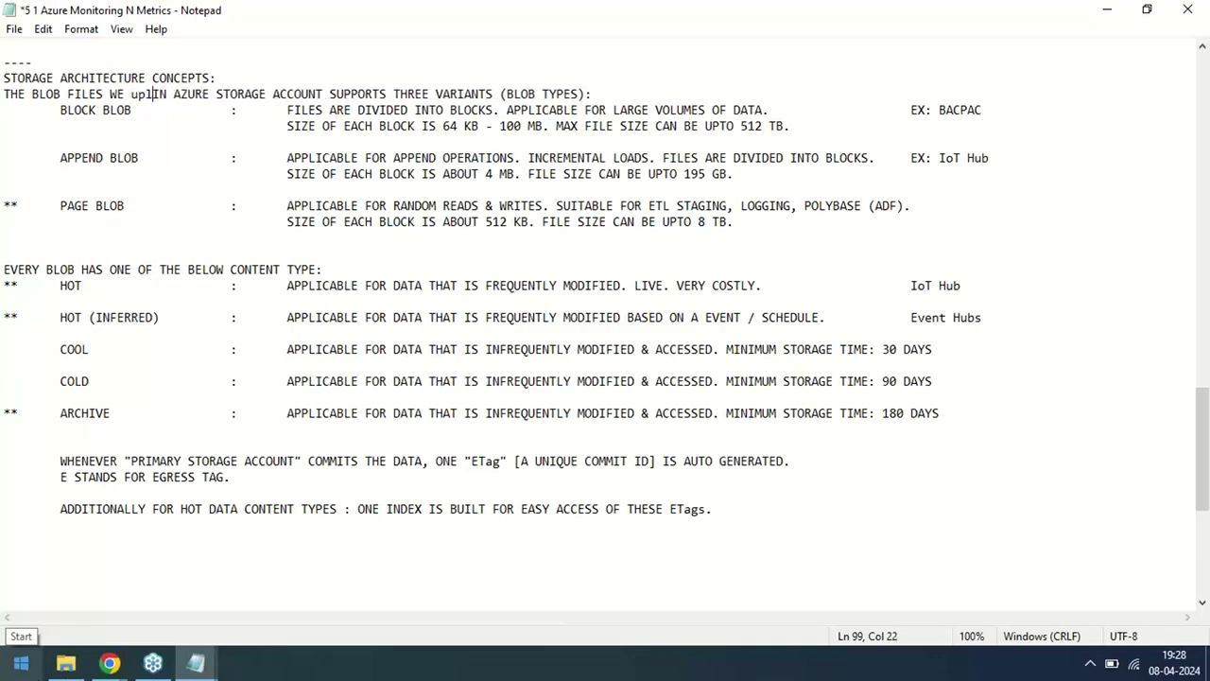
type("UPLOAD TO")
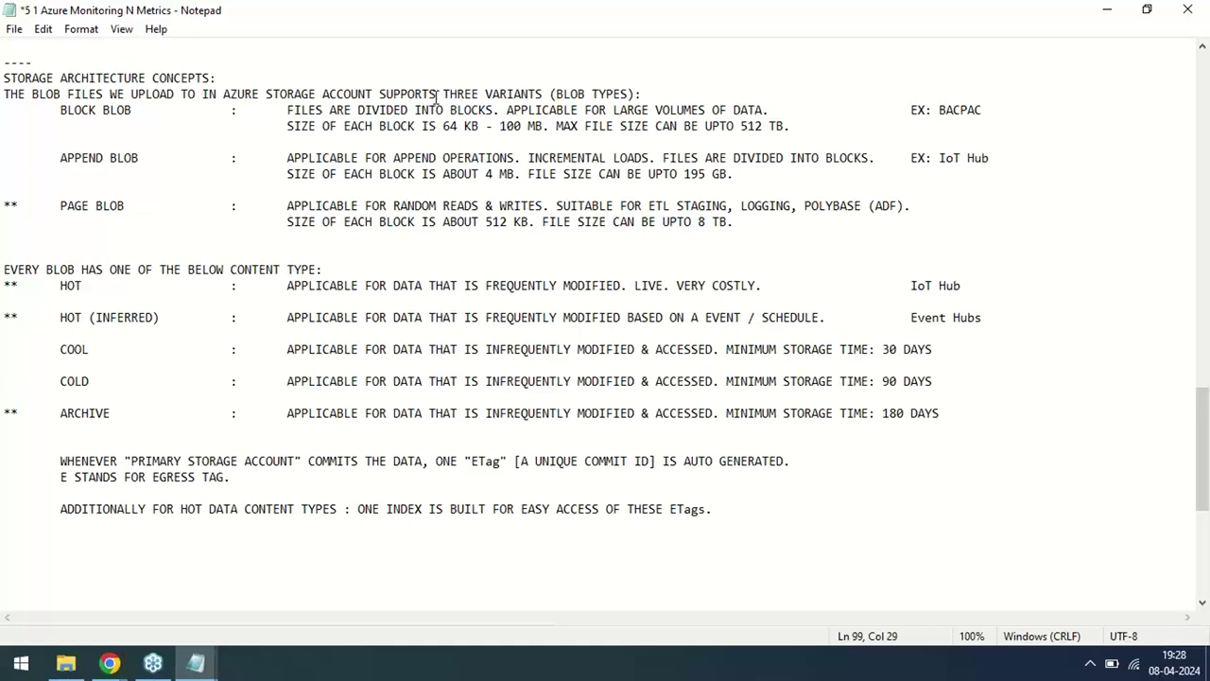
Step: Examine the names of the three blob types, and the block blob's description and example
left_click_drag(59, 110, 135, 110)
left_click_drag(60, 158, 140, 158)
left_click_drag(60, 205, 130, 208)
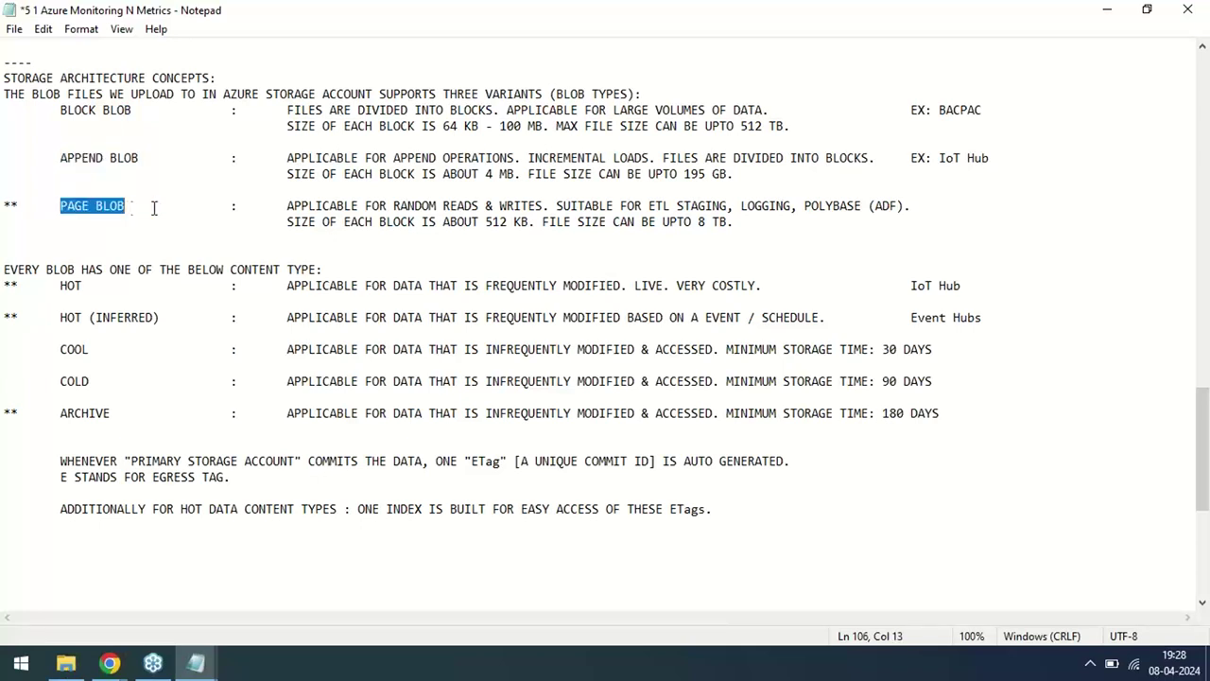
left_click_drag(60, 110, 132, 109)
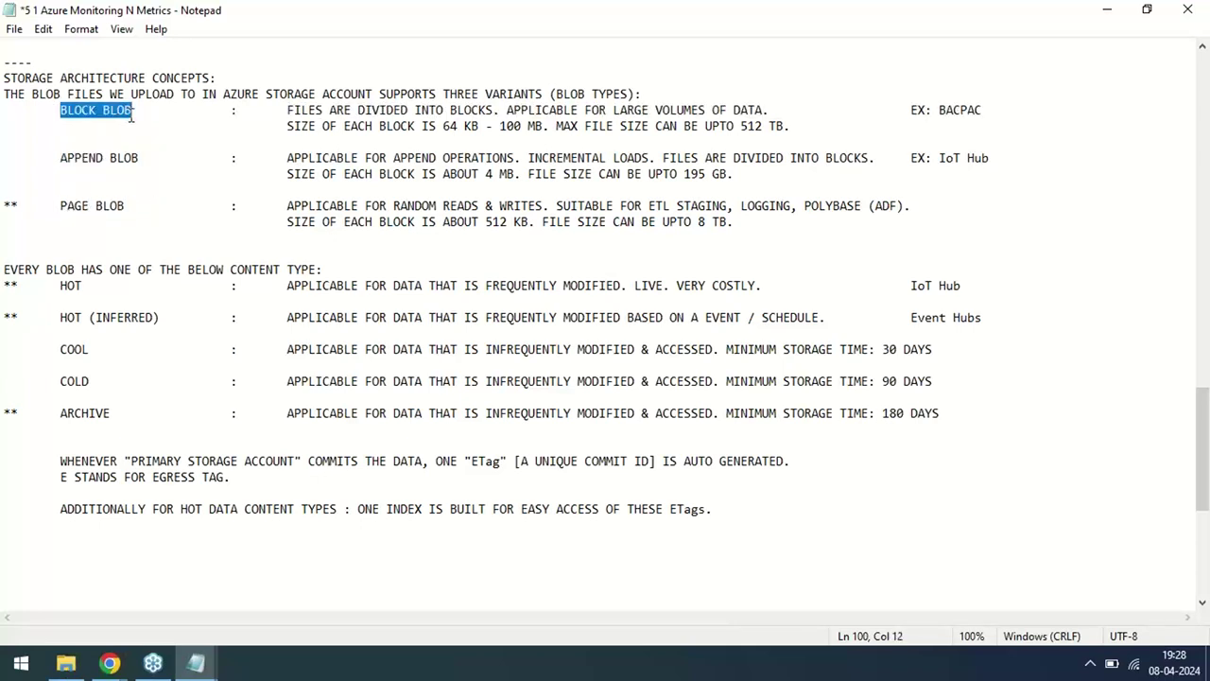
left_click_drag(287, 111, 787, 112)
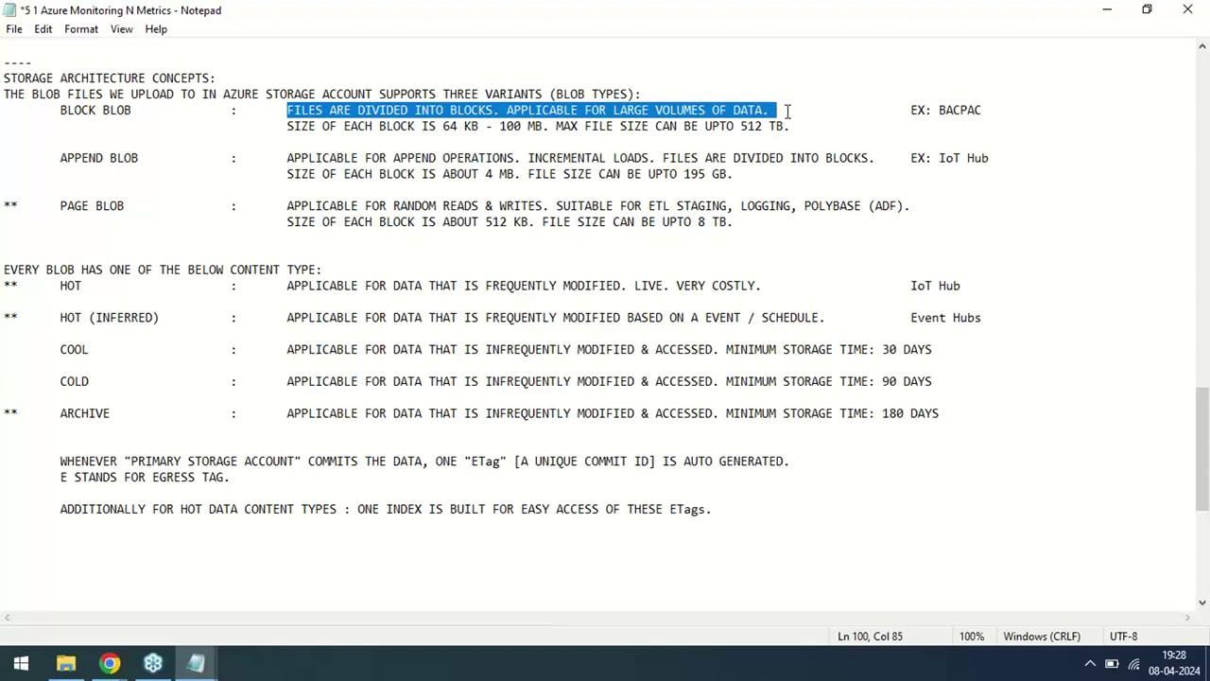
double_click(972, 112)
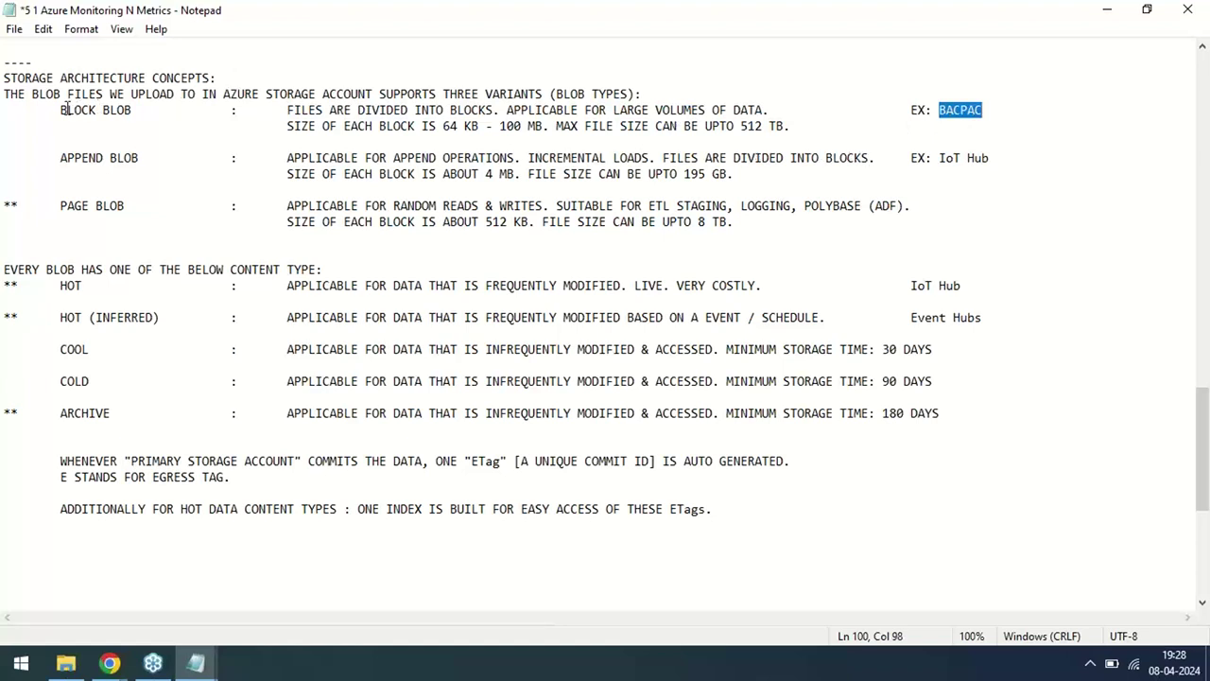
left_click_drag(66, 111, 121, 110)
Step: Examine the append blob notes on supported operations and block size, comparing their file division with the block blob's
double_click(94, 159)
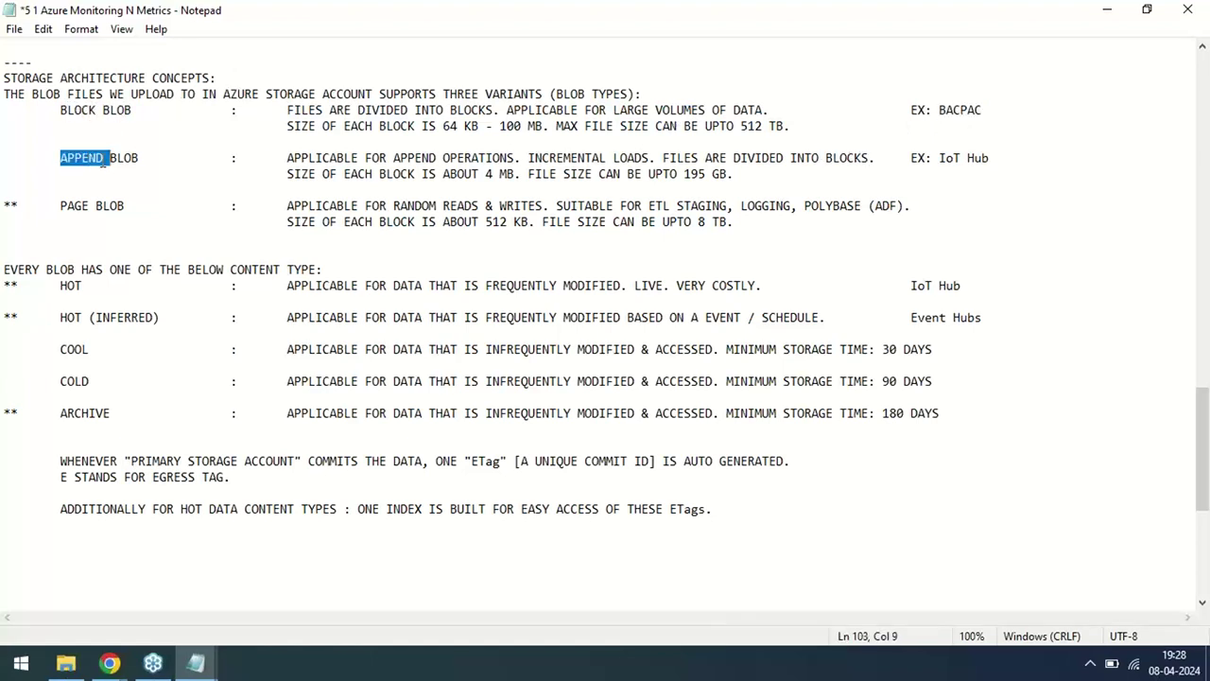
double_click(409, 158)
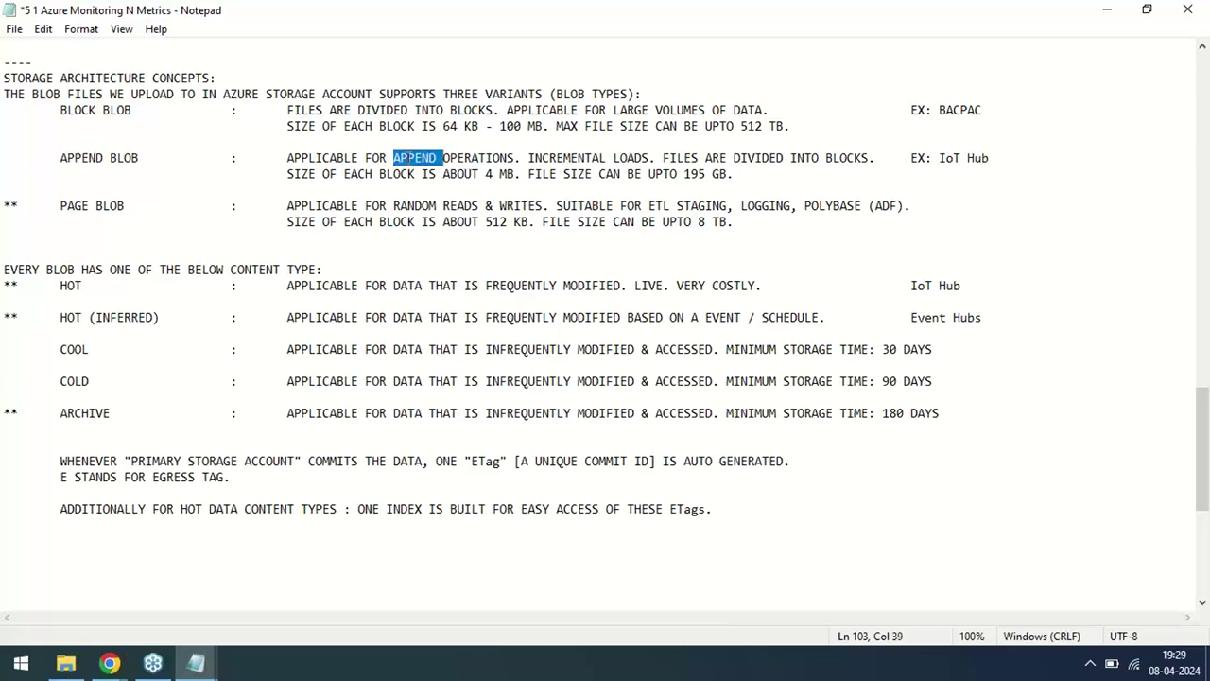
double_click(541, 159)
left_click_drag(673, 158, 878, 156)
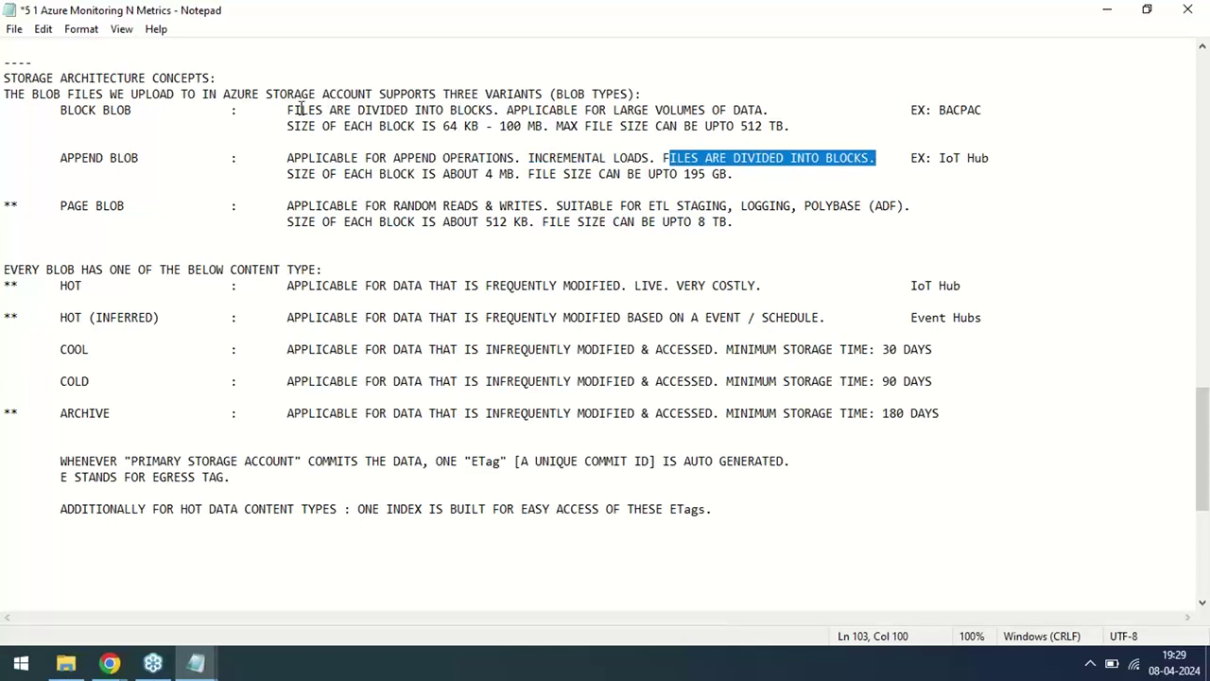
left_click_drag(300, 109, 485, 110)
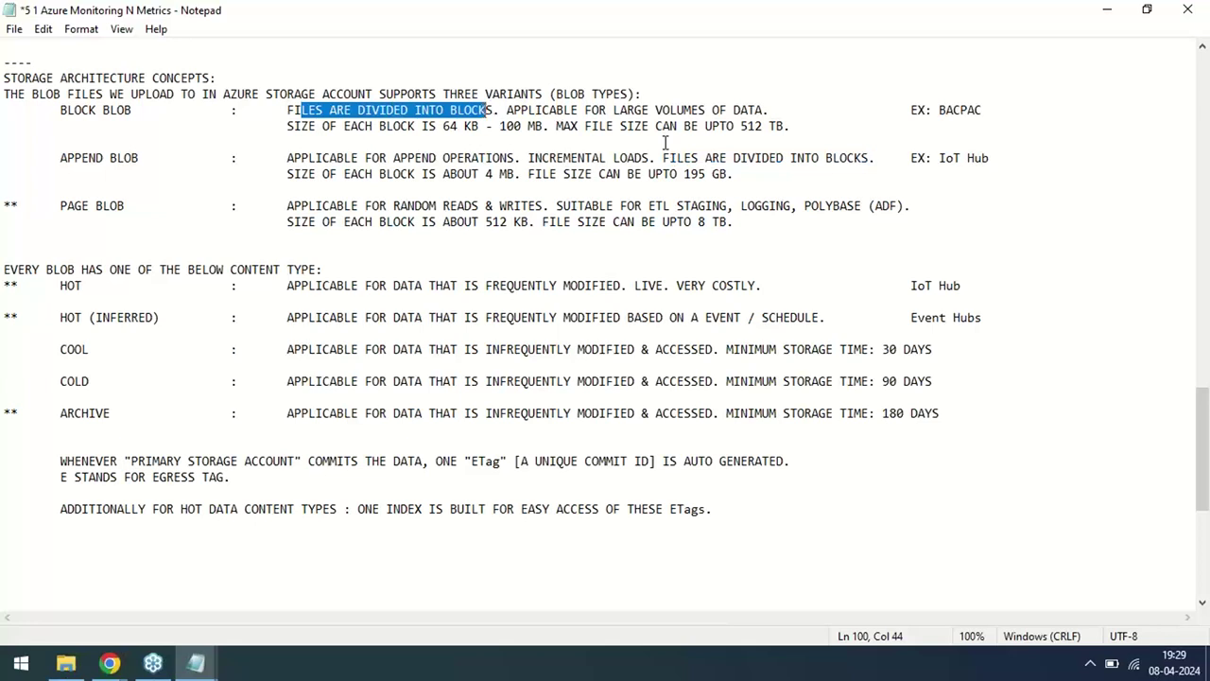
left_click_drag(677, 158, 810, 161)
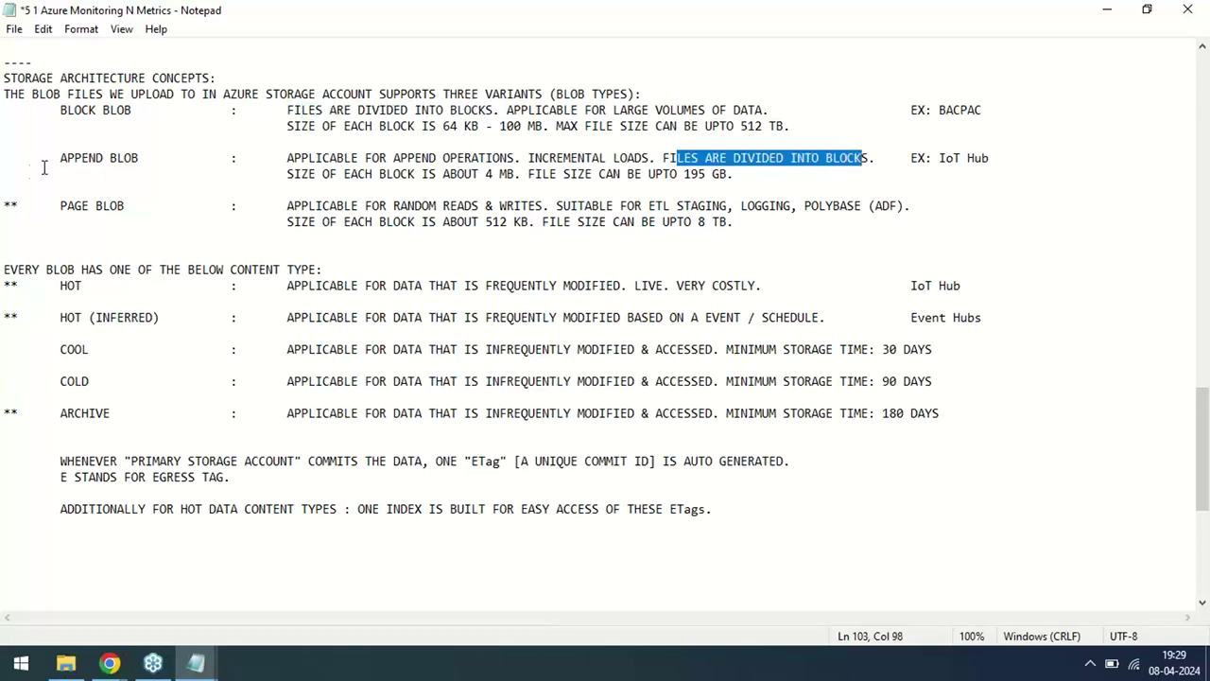
double_click(88, 160)
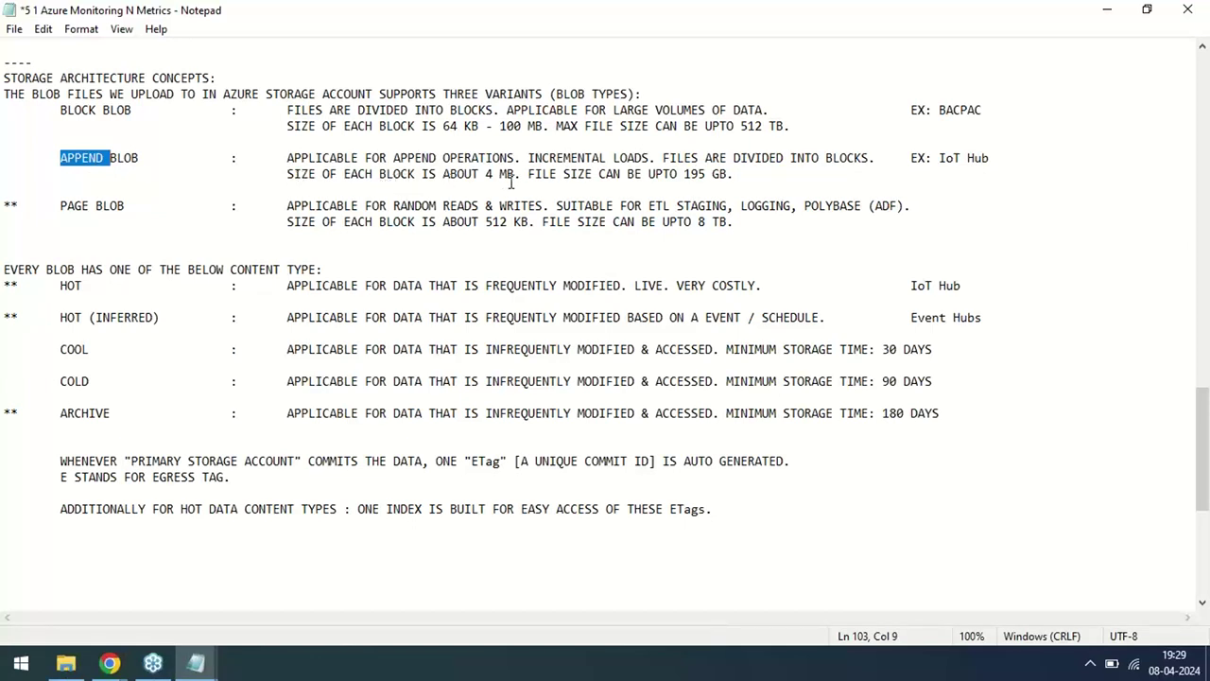
left_click_drag(485, 175, 504, 177)
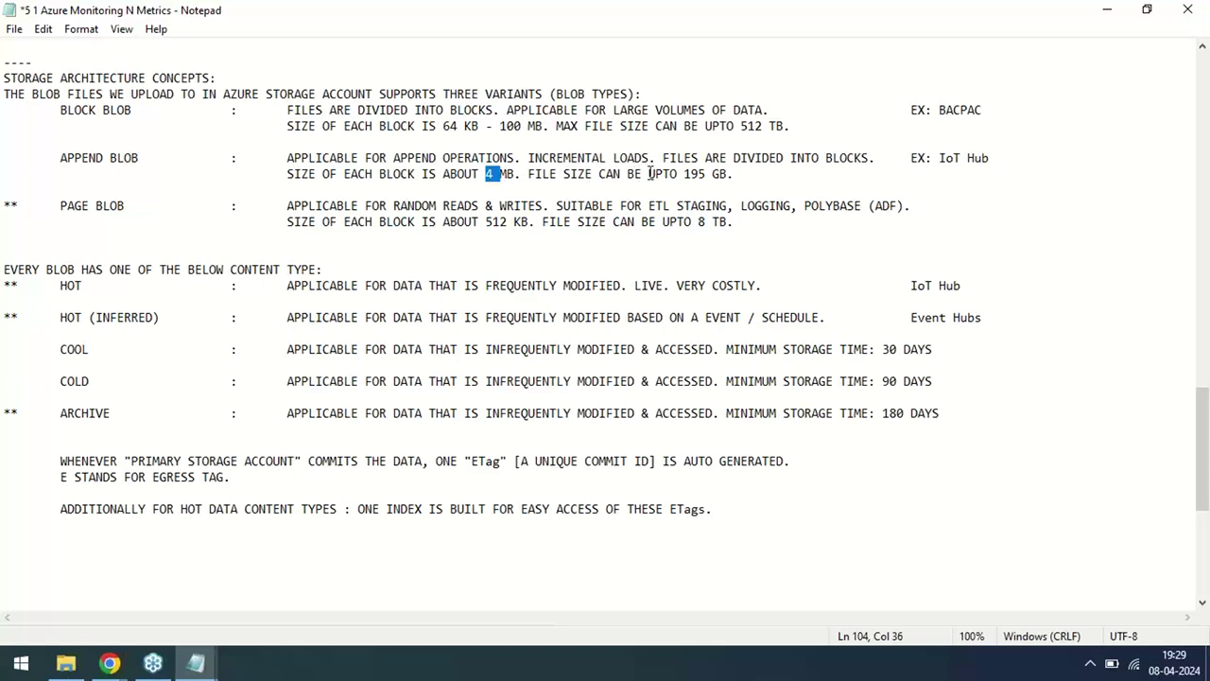
Step: Compare the maximum file sizes and example uses given for the append blob and the block blob
left_click_drag(728, 175, 684, 175)
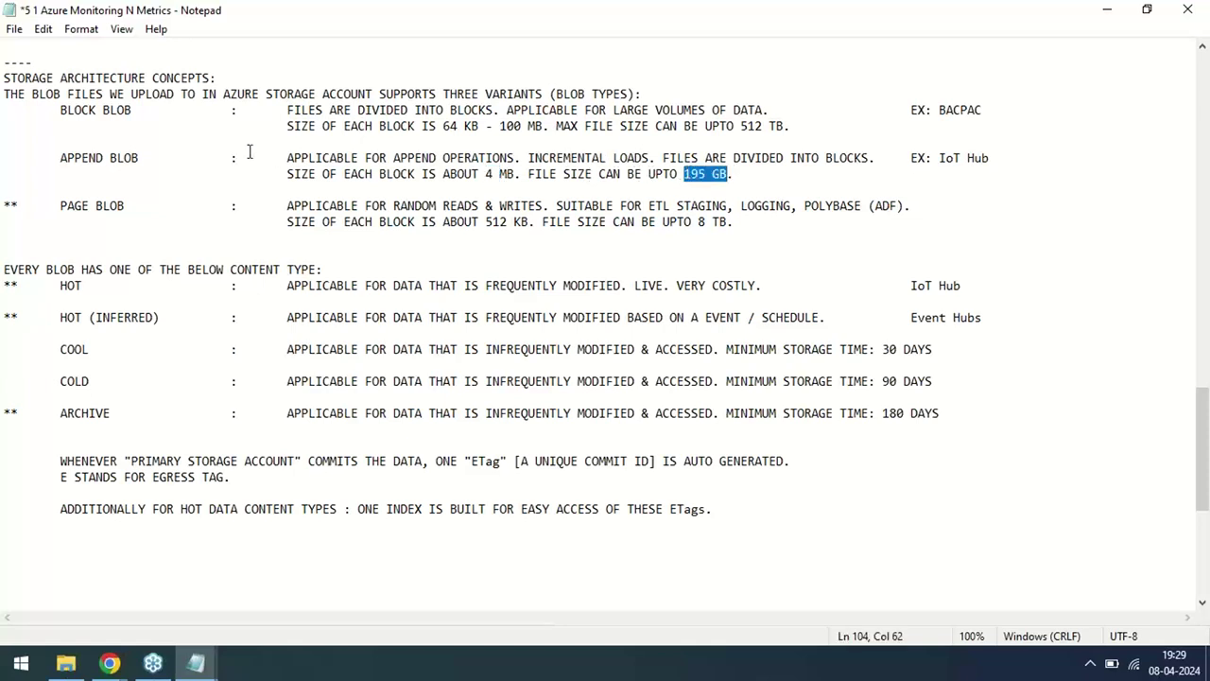
double_click(72, 109)
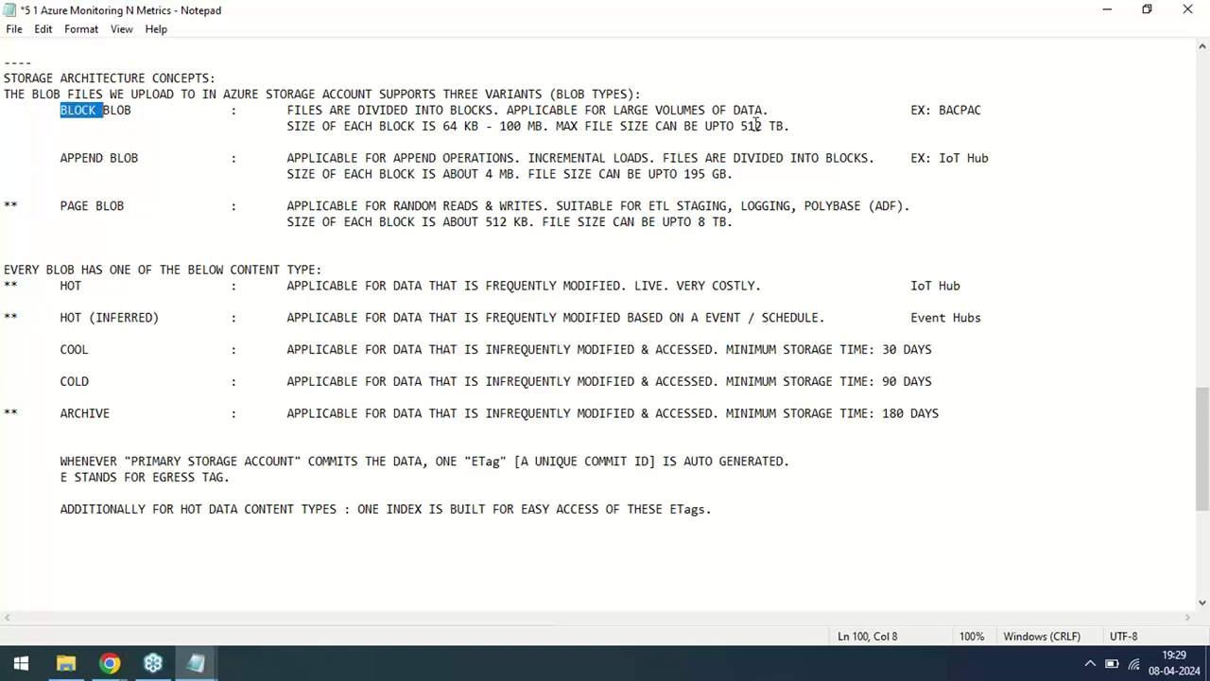
left_click_drag(741, 127, 809, 128)
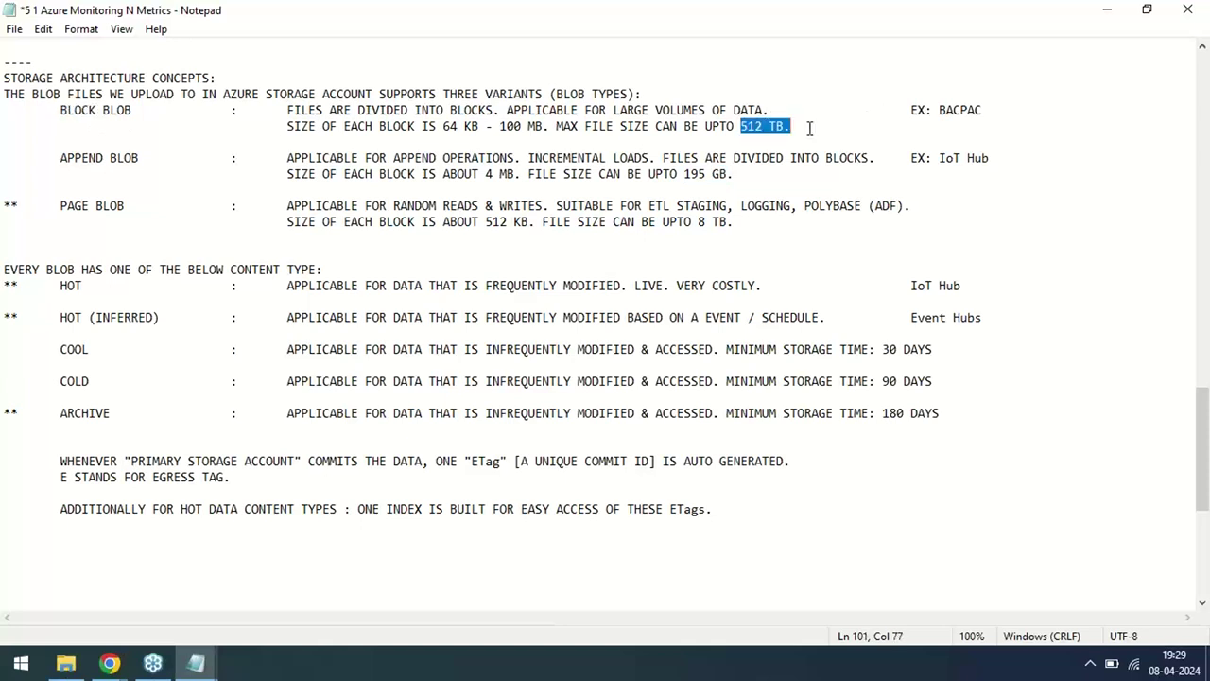
double_click(948, 111)
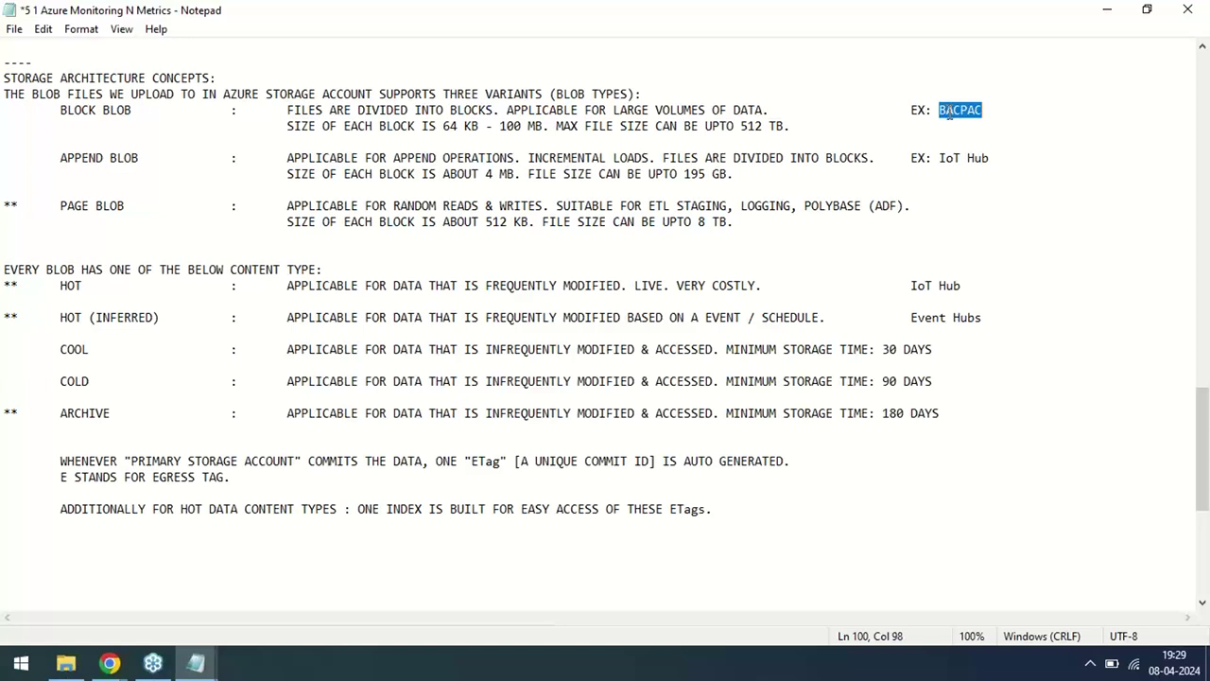
left_click_drag(989, 158, 941, 161)
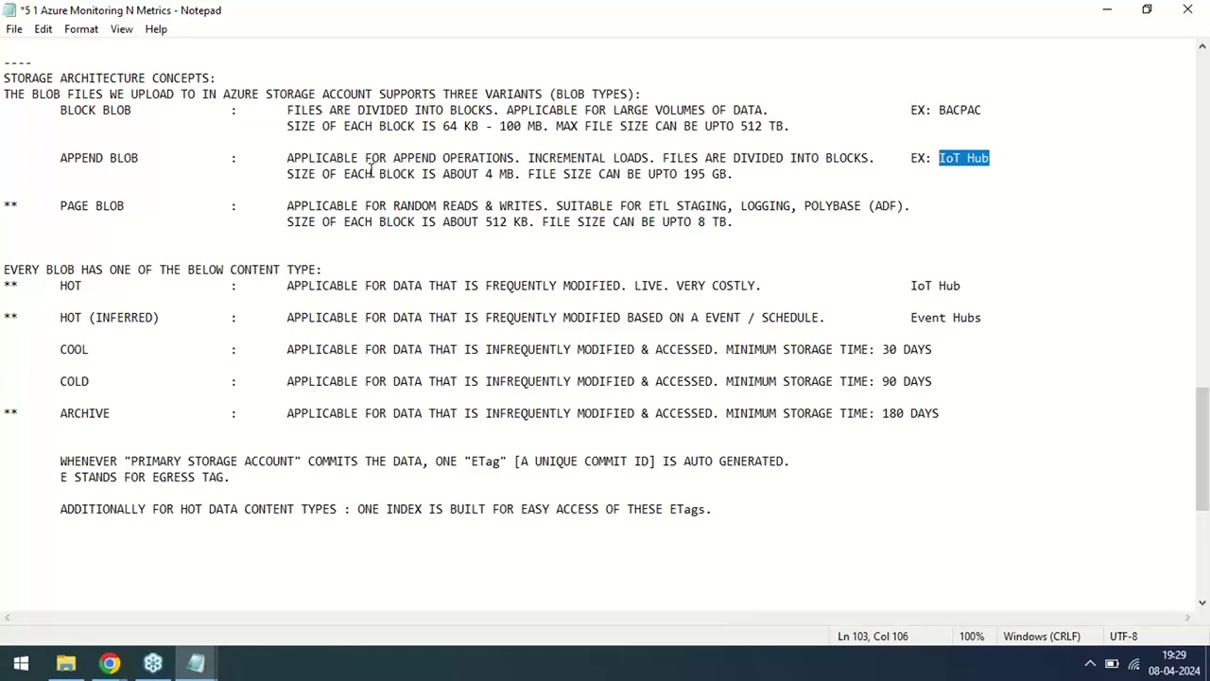
left_click(952, 111)
double_click(952, 111)
left_click_drag(941, 158, 998, 159)
left_click_drag(736, 173, 3, 112)
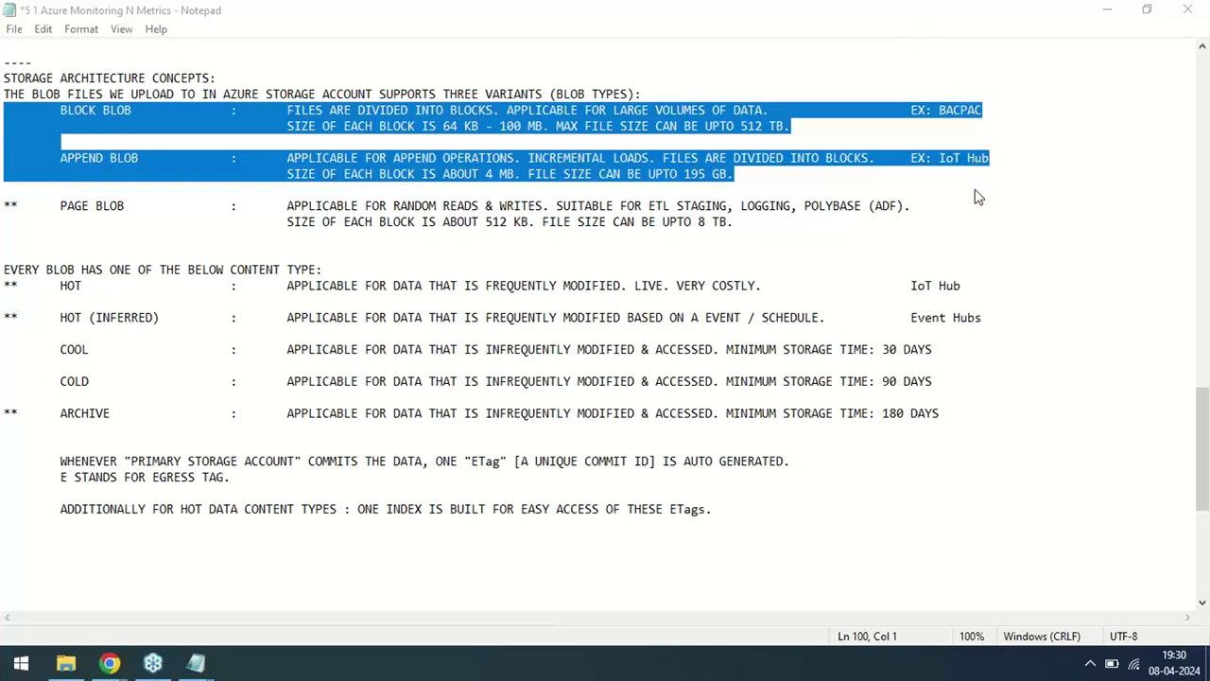
Step: Examine the page blob's description, covering its supported operations and the workloads it is suitable for
left_click_drag(32, 208, 130, 210)
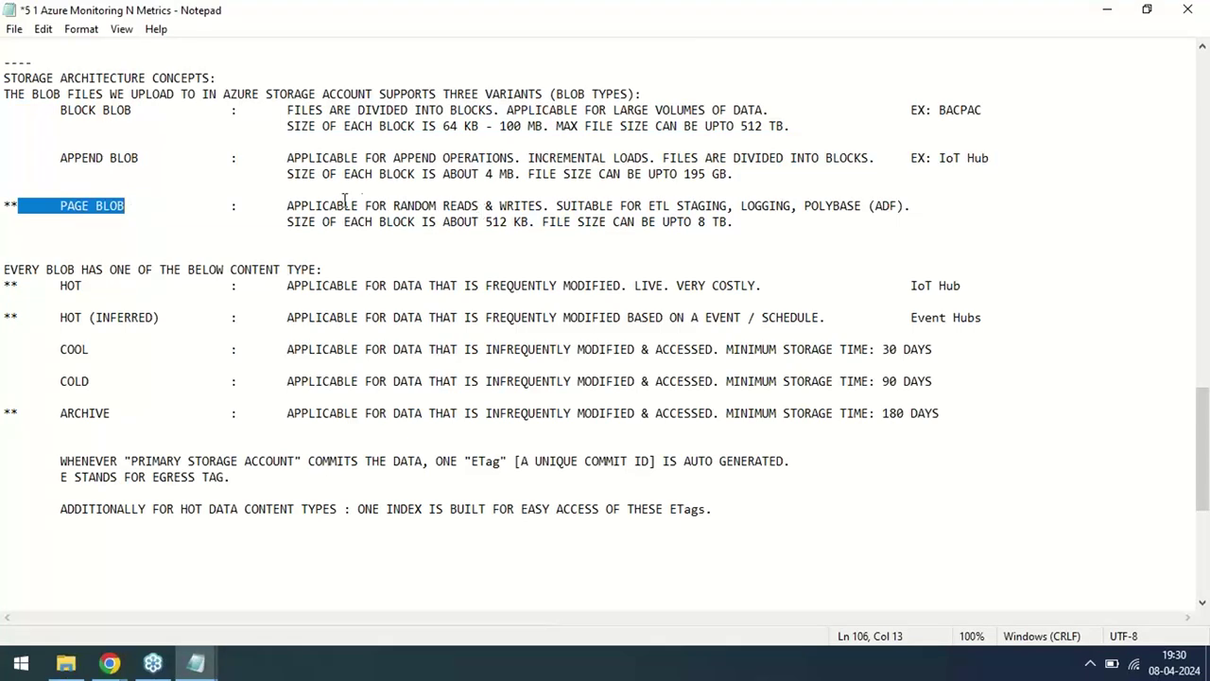
left_click_drag(287, 205, 537, 206)
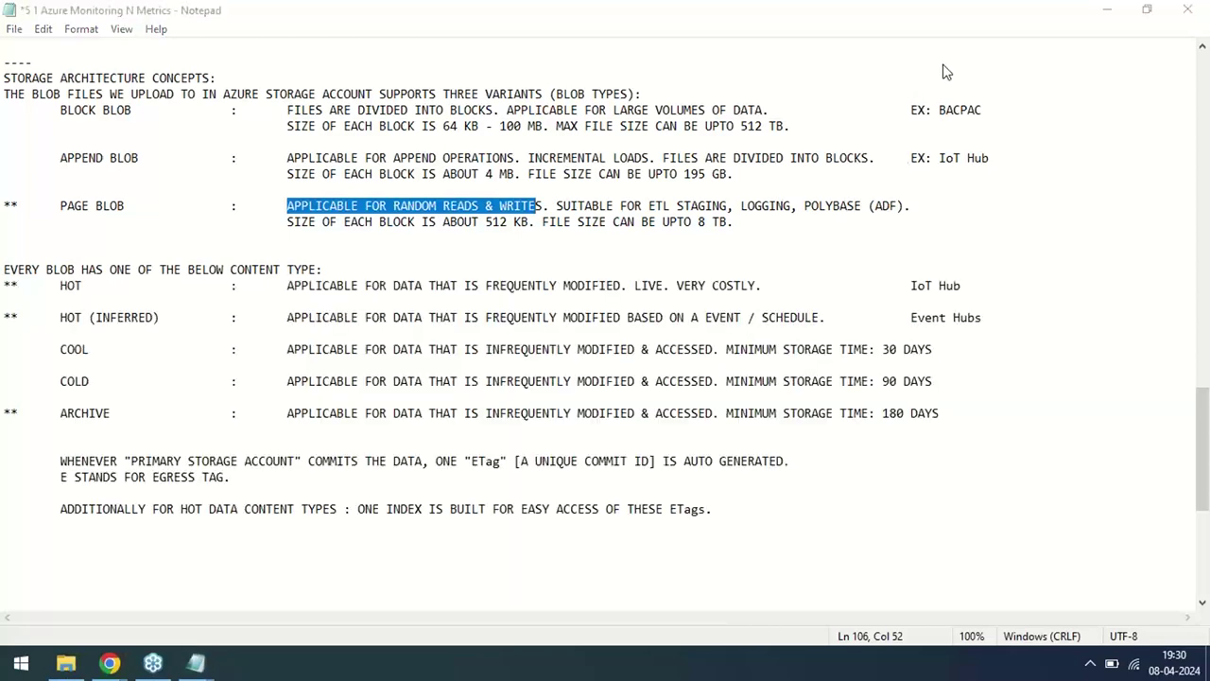
left_click(781, 208)
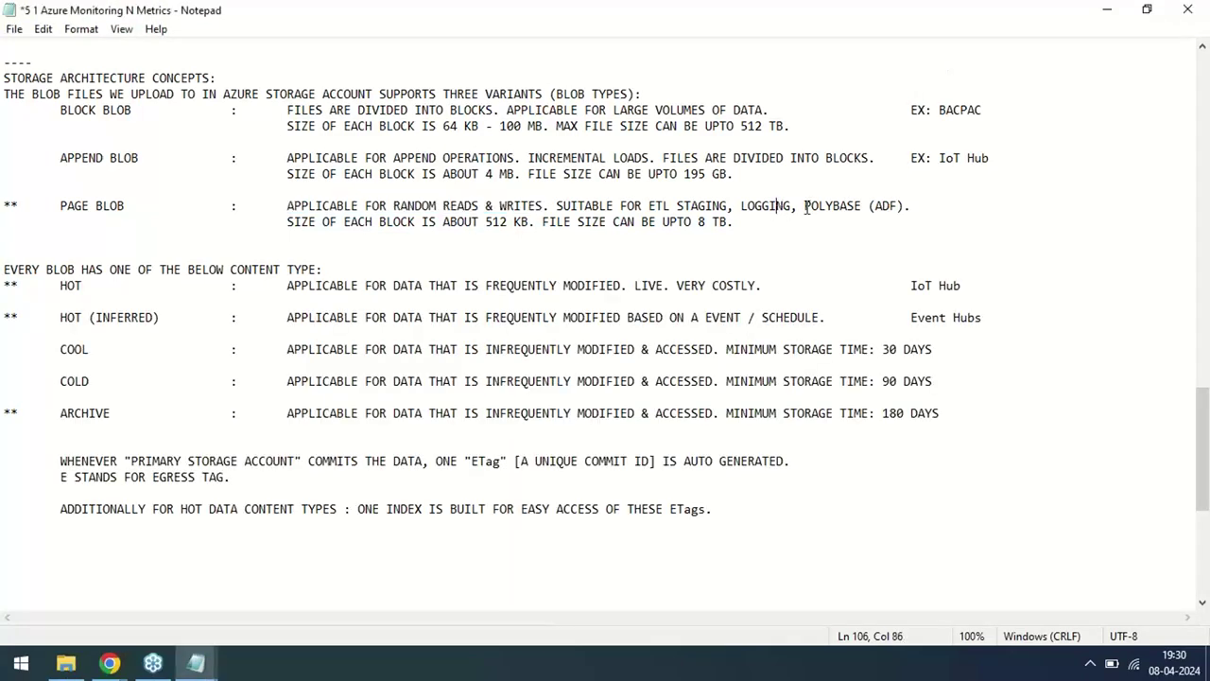
double_click(820, 206)
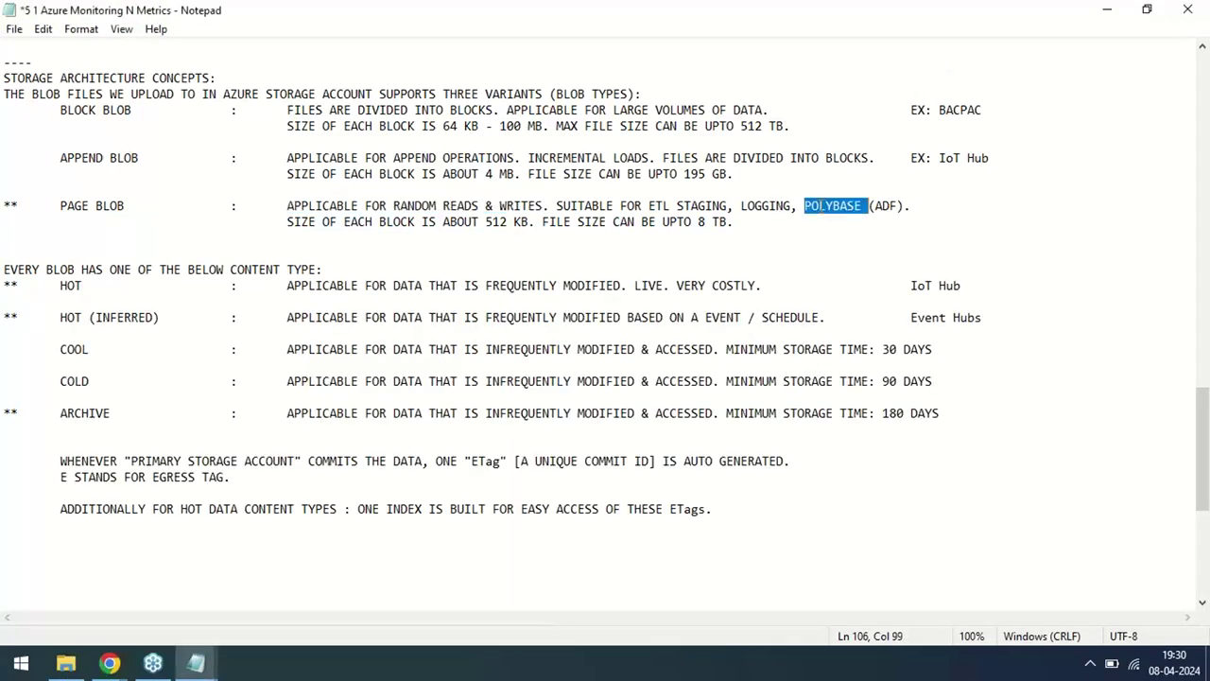
double_click(882, 205)
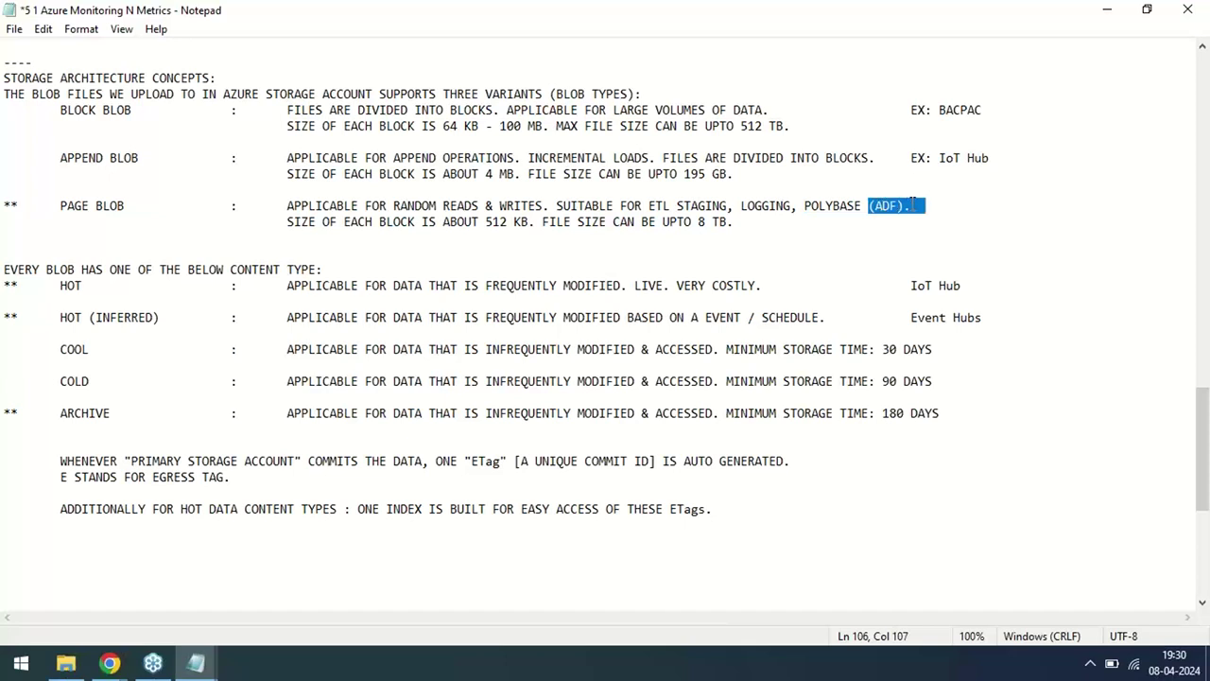
left_click_drag(919, 205, 690, 205)
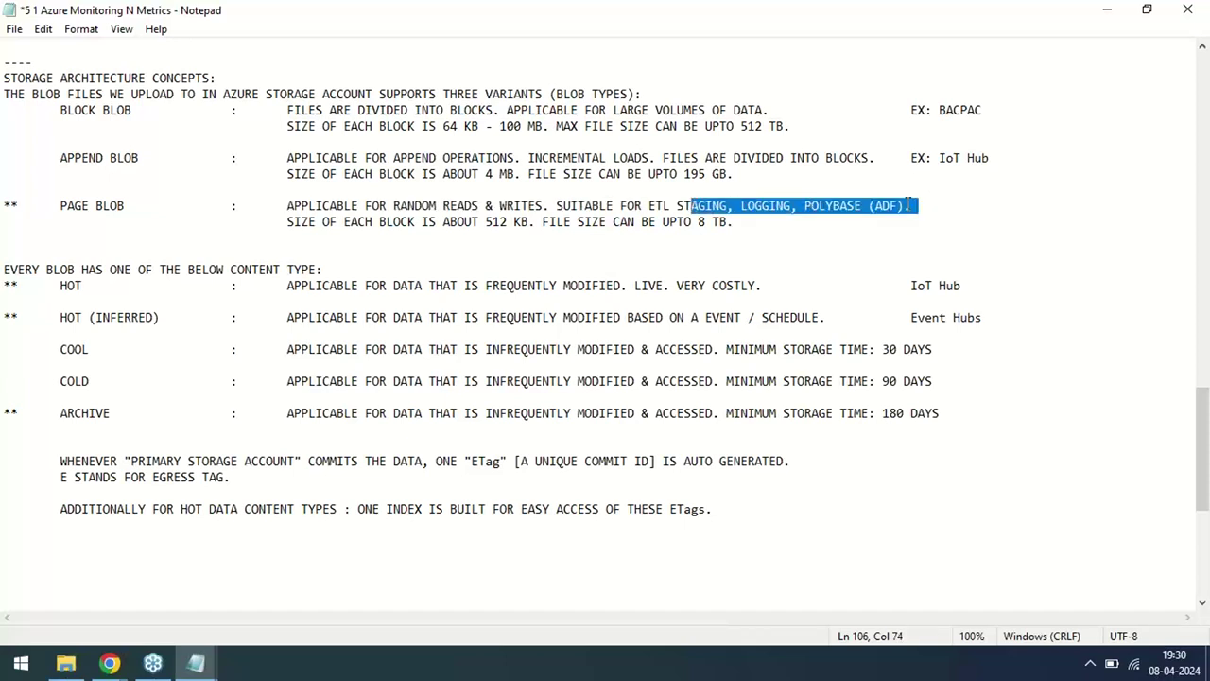
Step: Insert an empty indented line between the page blob's description and its block size line
left_click(921, 205)
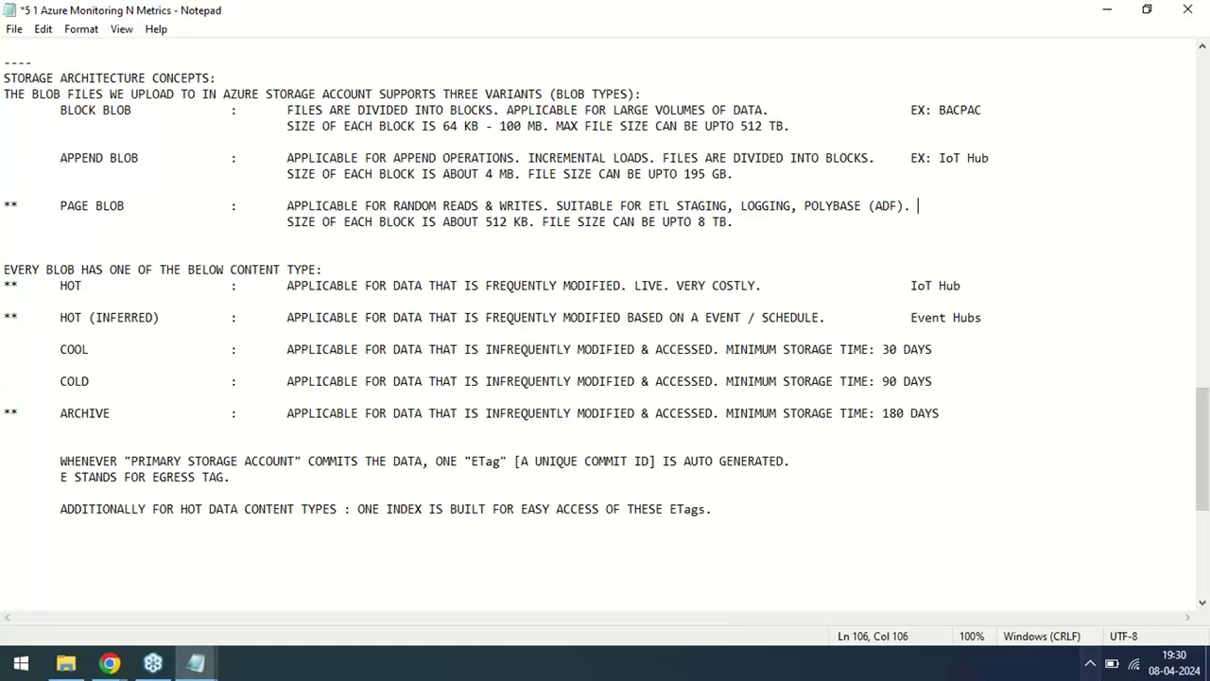
mouse_move(1111, 663)
key("Return")
key("Tab")
key("Tab")
key("Tab")
key("Tab")
key("Tab")
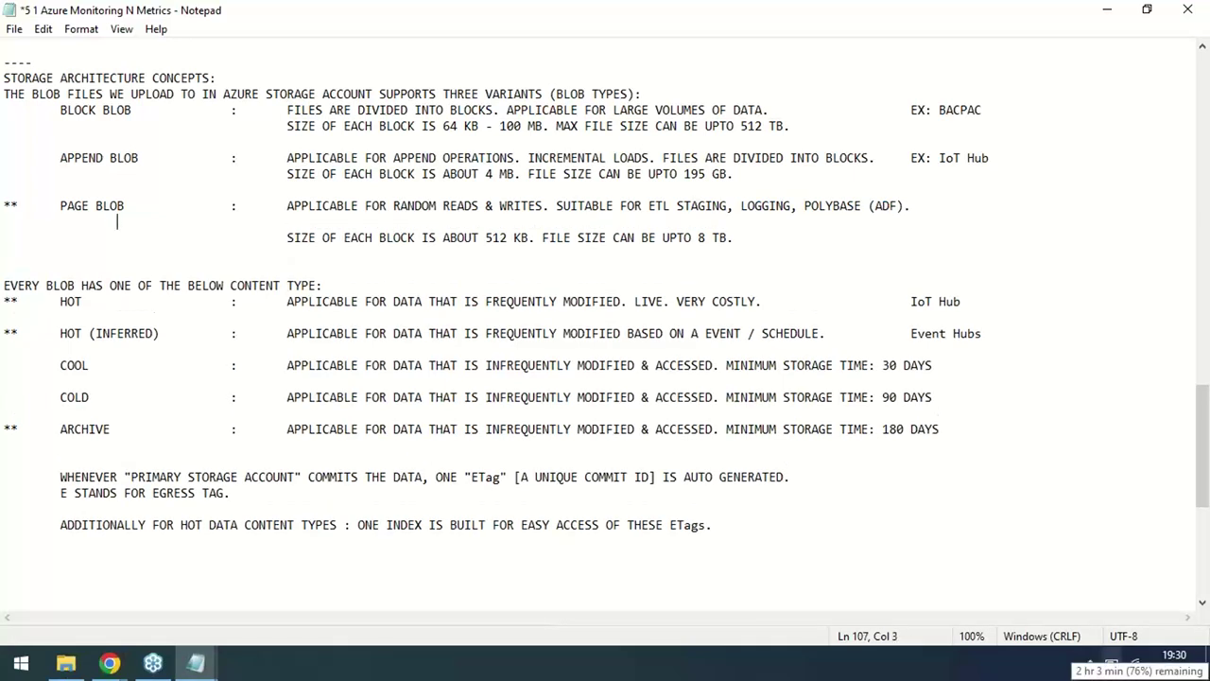
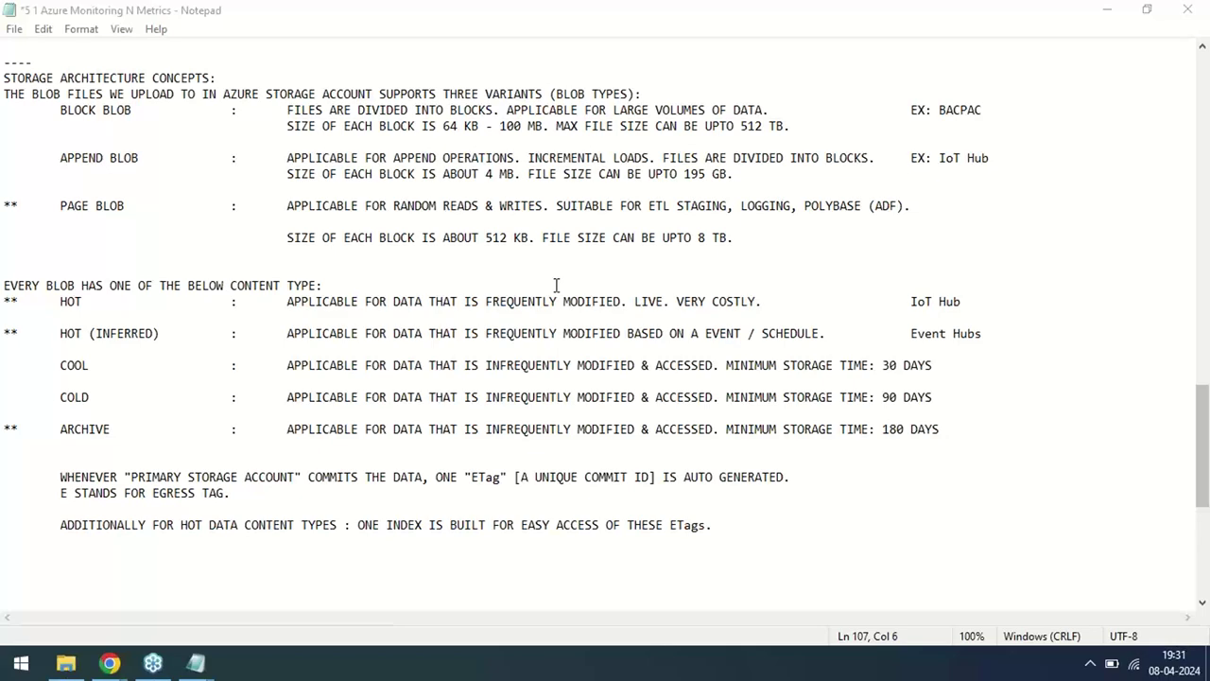
Step: Open the Azure Data Engineer Training Concepts List image from File Explorer, examine its Databricks and PySpark topics, and return to the notes
key("alt+Tab")
left_click(291, 419)
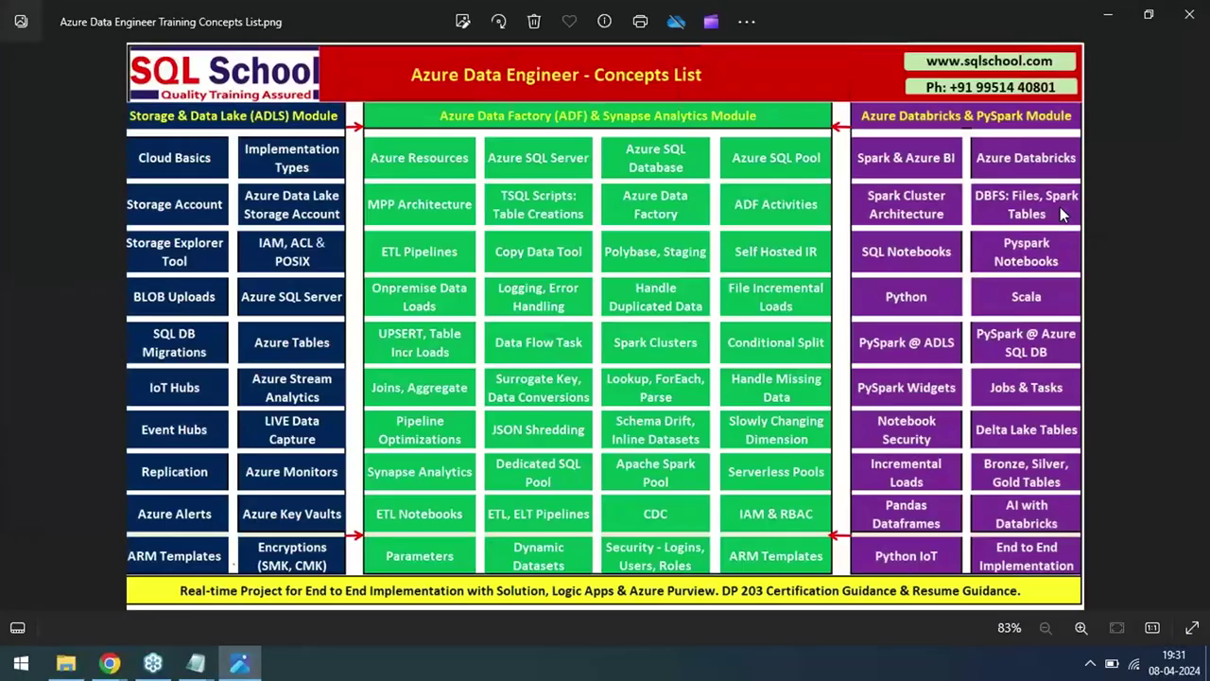
left_click(1021, 476)
left_click(919, 557)
left_click(1189, 14)
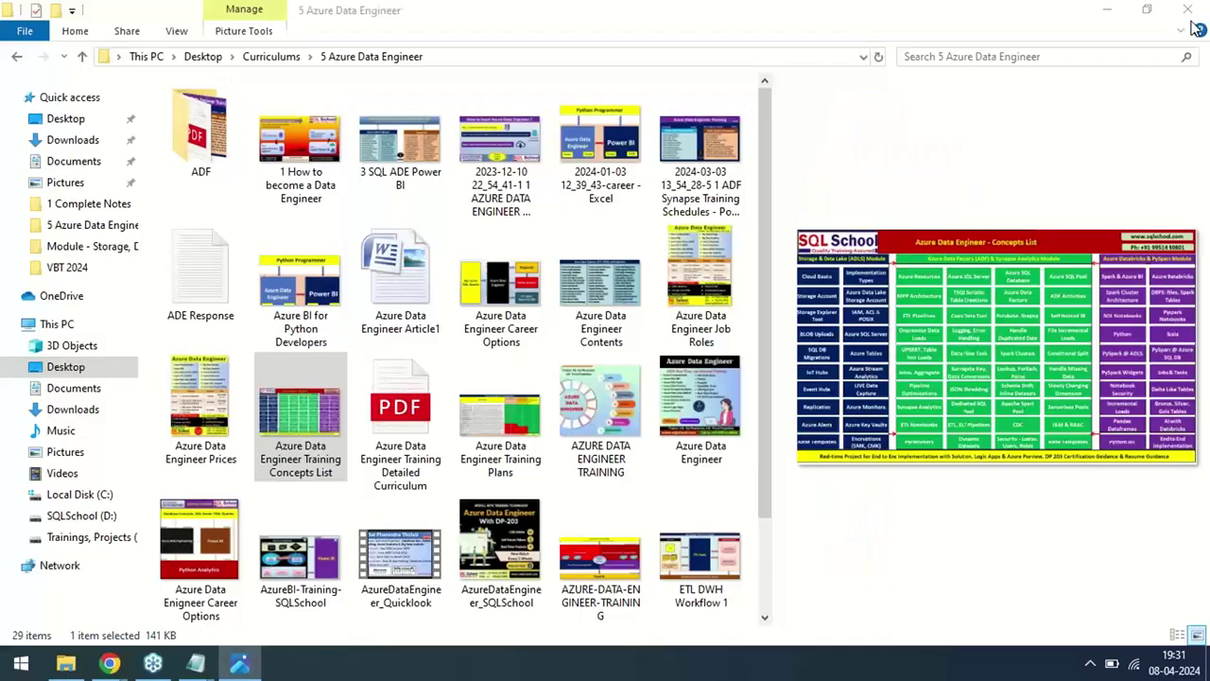
left_click(1106, 11)
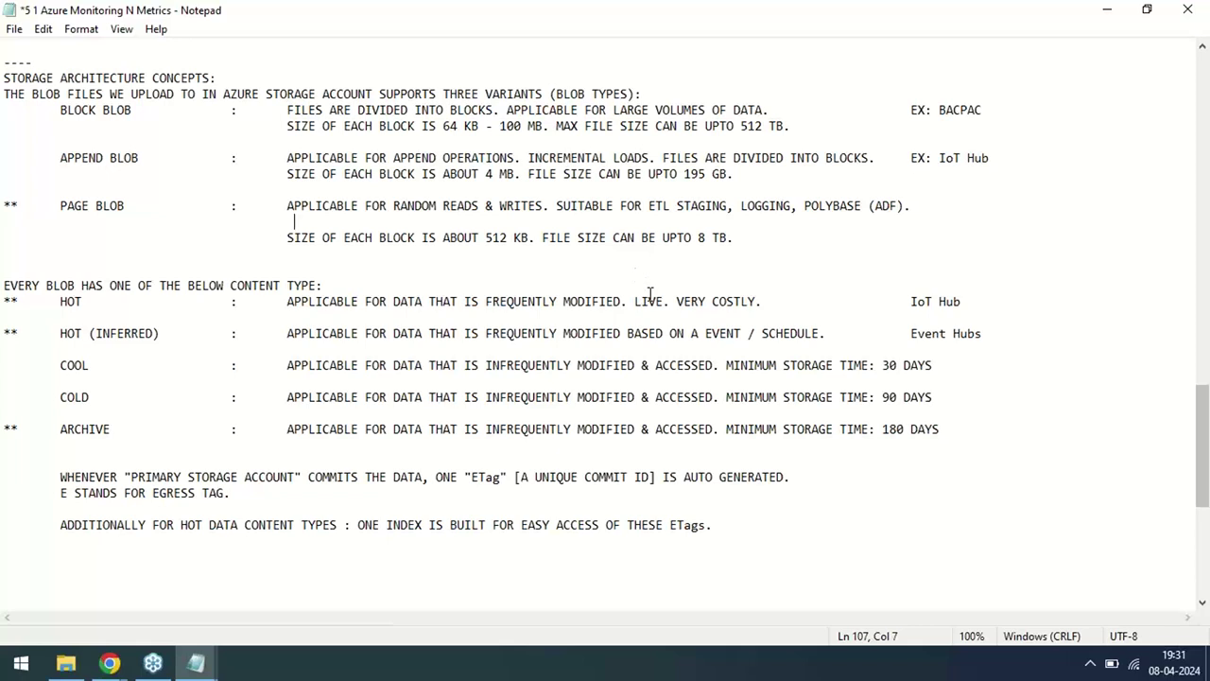
Step: Enter APPLICABLE FOR PYTHON IOT on the empty line under the page blob's description, aligned with the surrounding text
key("BackSpace")
left_click_drag(60, 205, 133, 205)
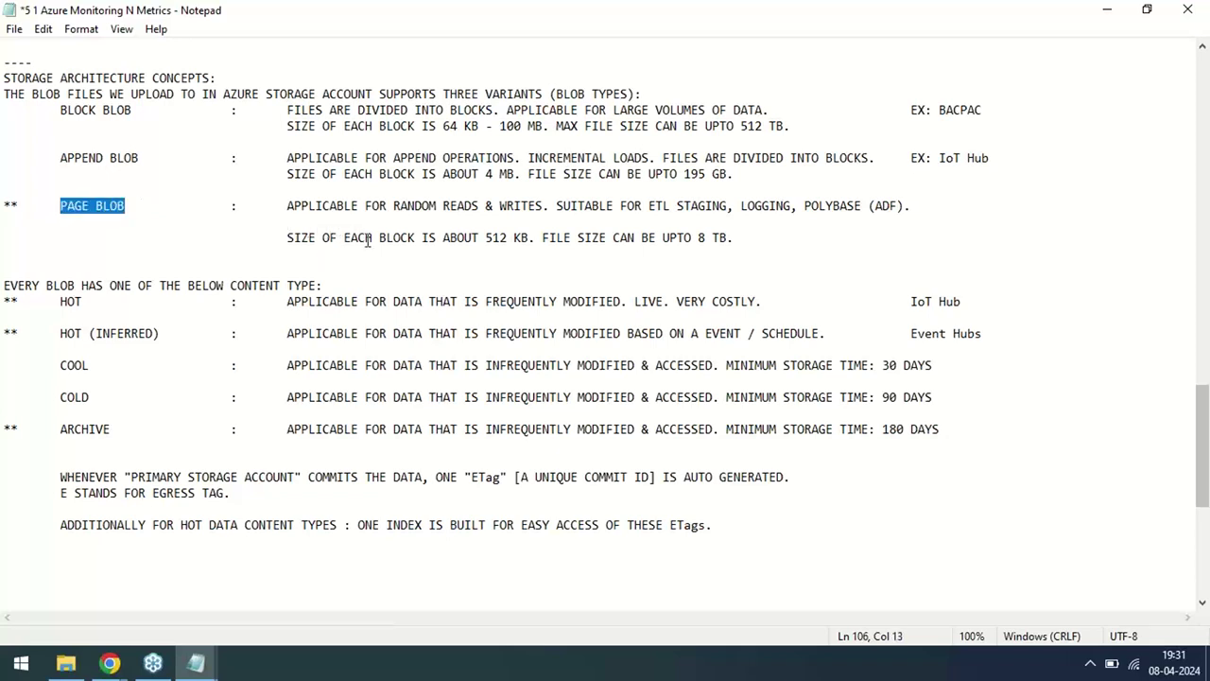
left_click(322, 220)
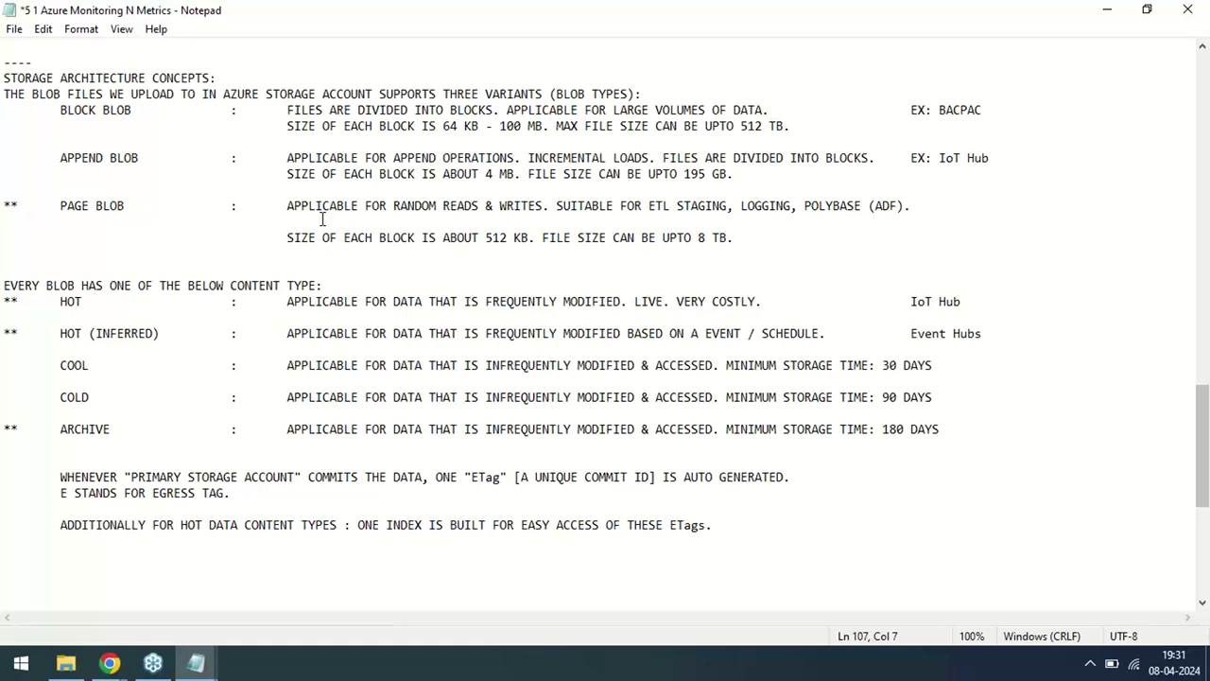
left_click(287, 220)
type("APPLICABLE FOR ")
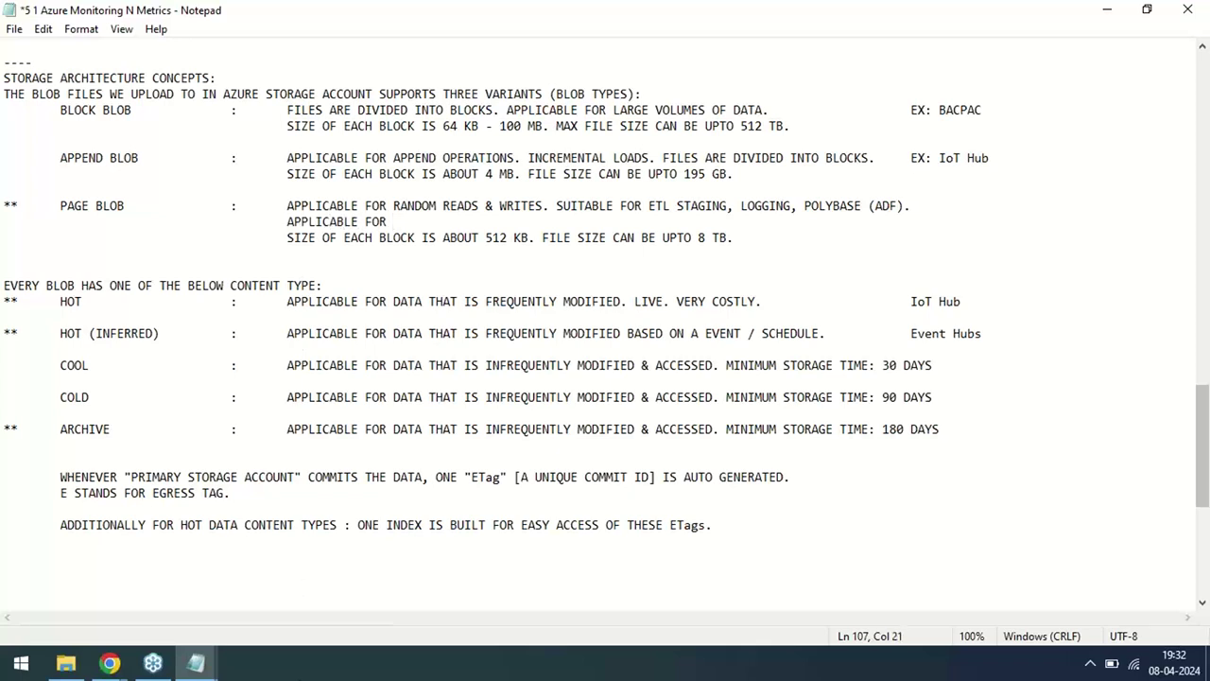
type("PYTHON IOT")
Step: Extend the page blob's Python IoT line with ", END TO END INTEGRATION WITH DATABRICKS (PYSPARK)."
double_click(941, 158)
double_click(950, 158)
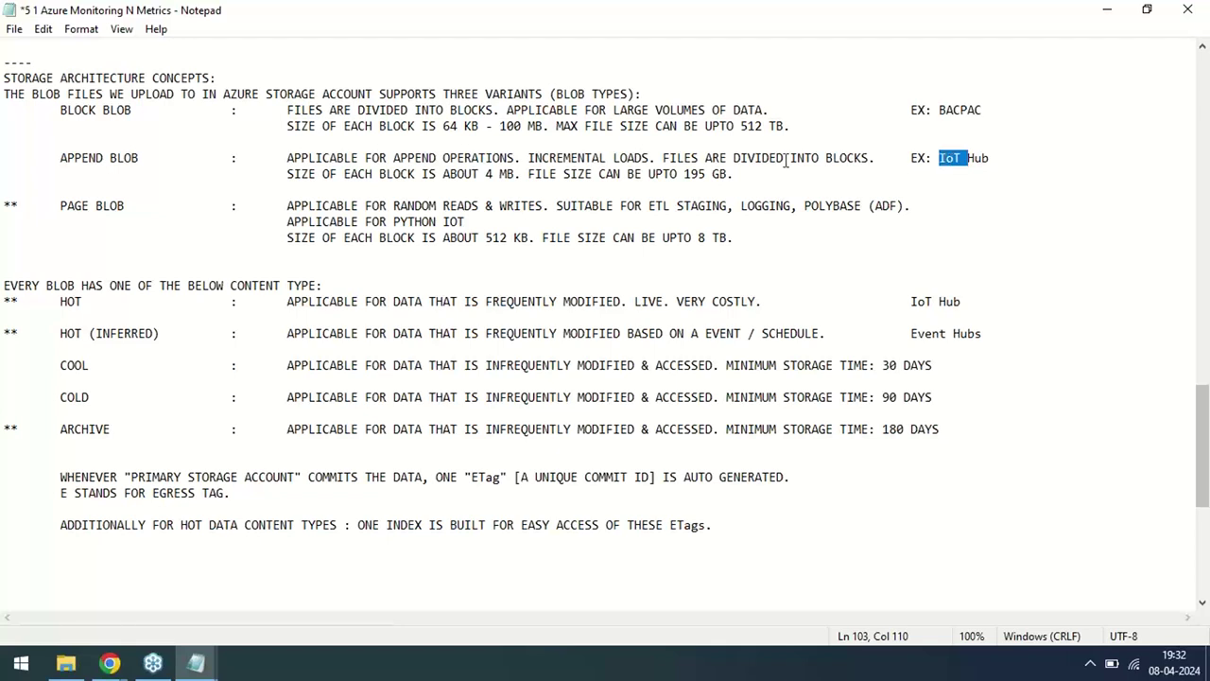
left_click(482, 223)
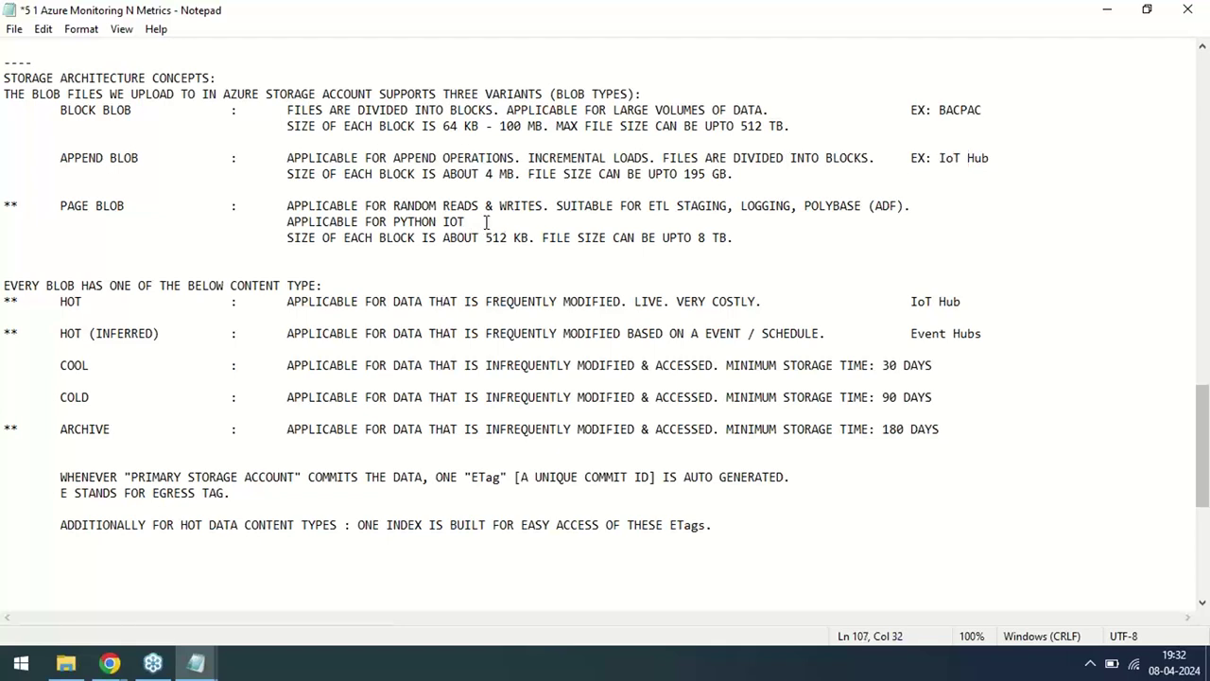
left_click(942, 159)
left_click(460, 221)
type("T")
key("BackSpace")
type(", END TO END INT")
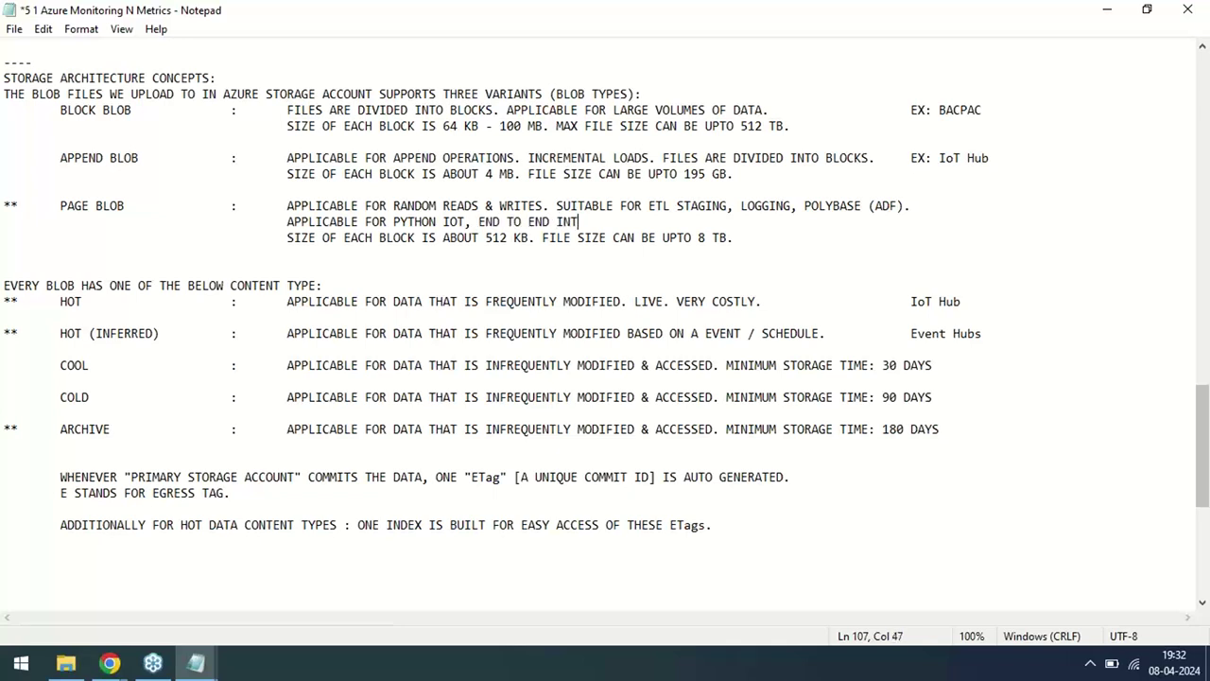
type("EGRATIONS WIT")
key("BackSpace")
key("BackSpace")
key("BackSpace")
key("BackSpace")
key("BackSpace")
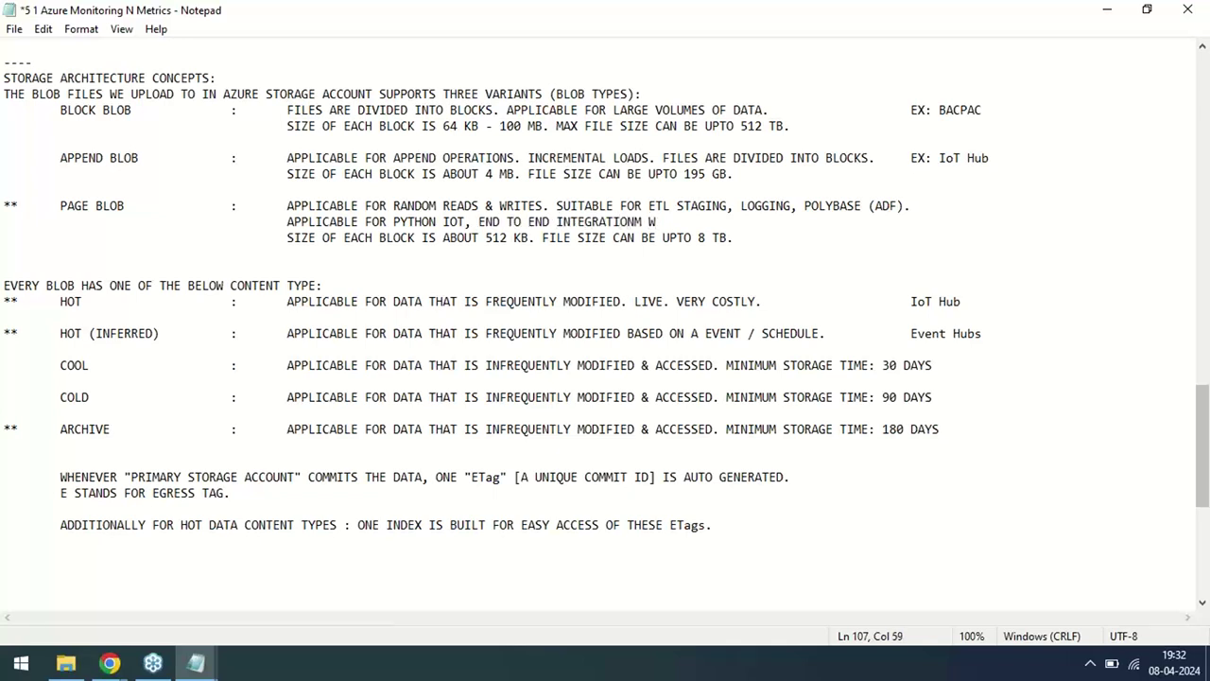
type("WITH DATABRICKS")
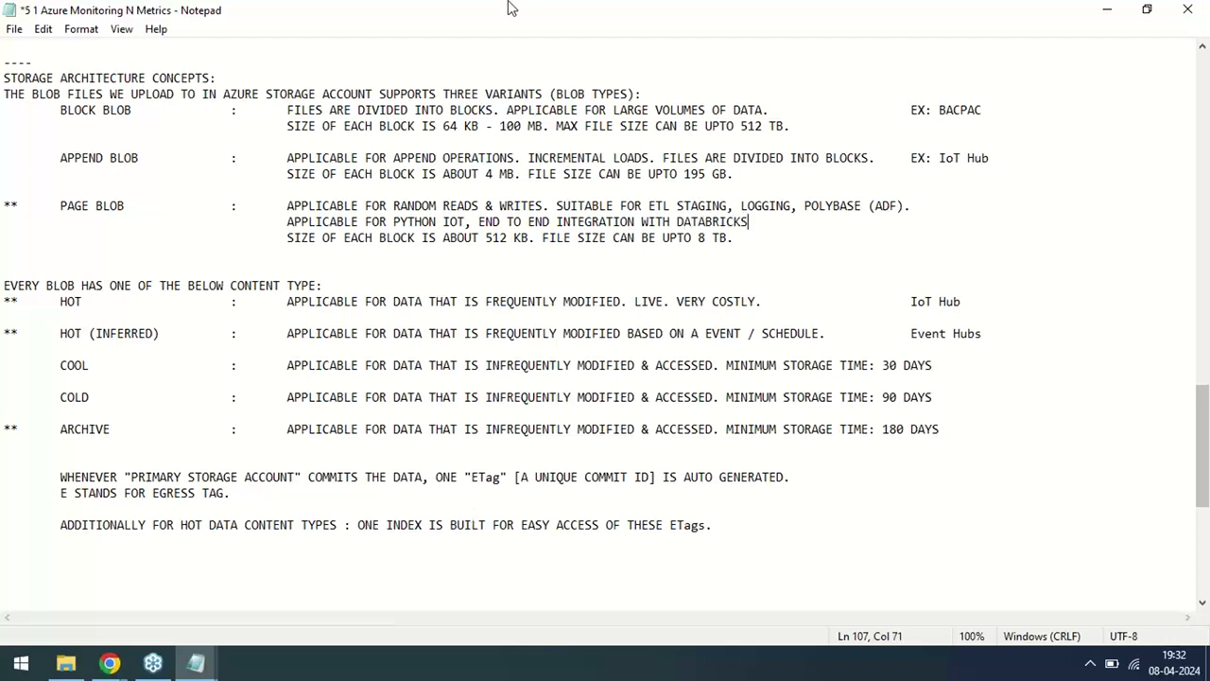
type(" (PYSPARK).")
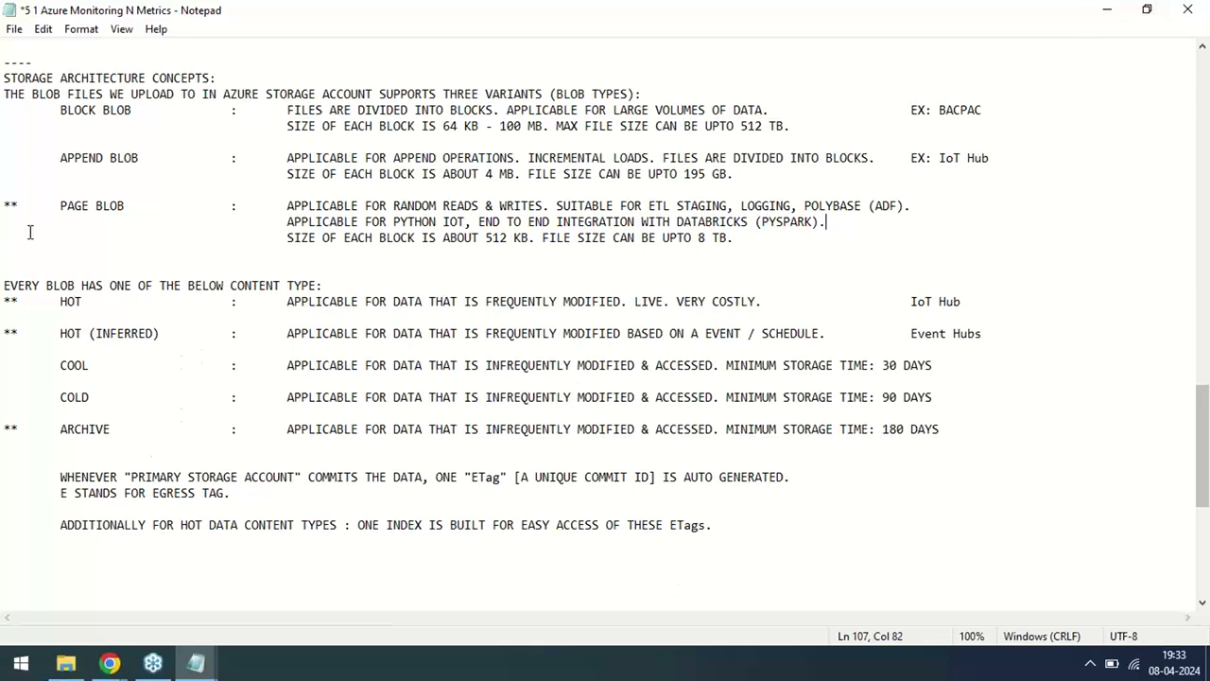
Step: Extend the page blob's block size to the range 512 KB - 1024 MB
left_click_drag(59, 206, 128, 206)
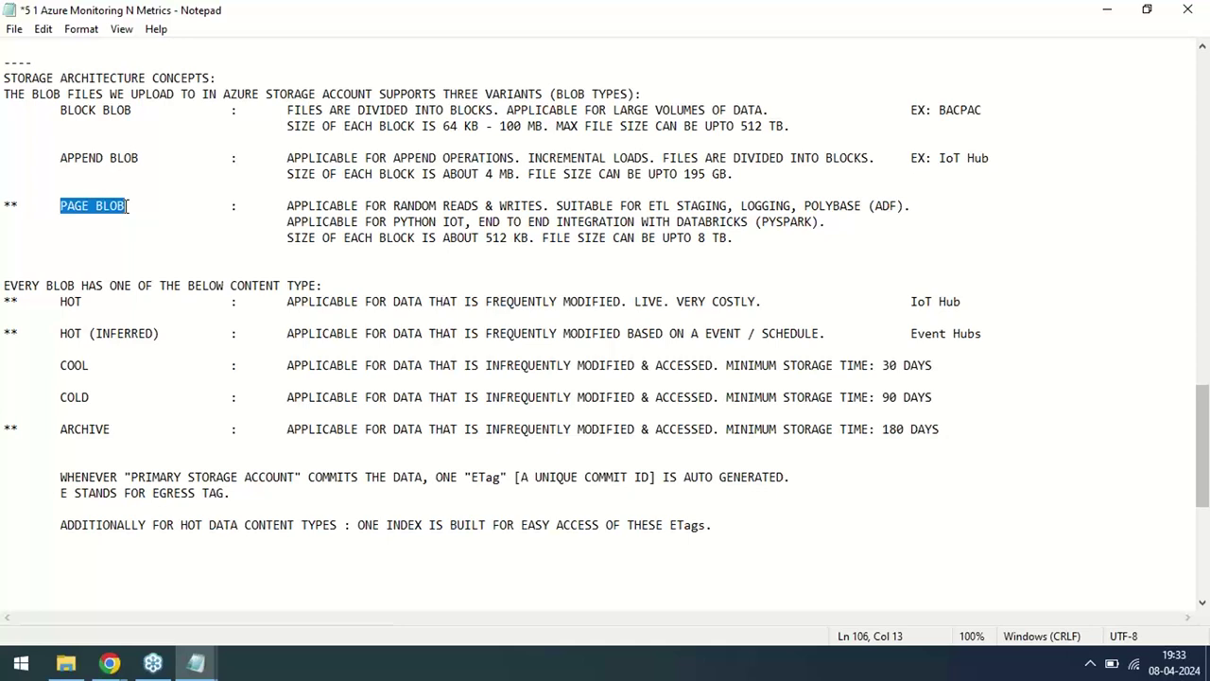
left_click(284, 238)
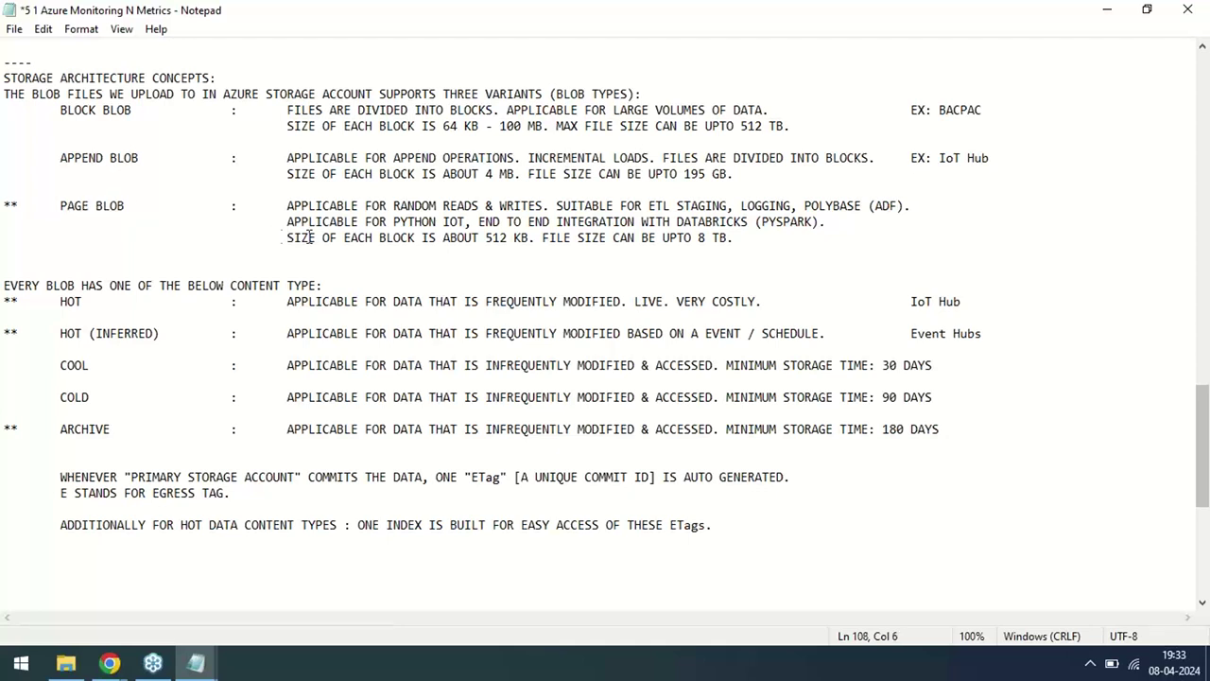
left_click_drag(292, 238, 437, 239)
left_click(499, 239)
left_click(527, 239)
type("-")
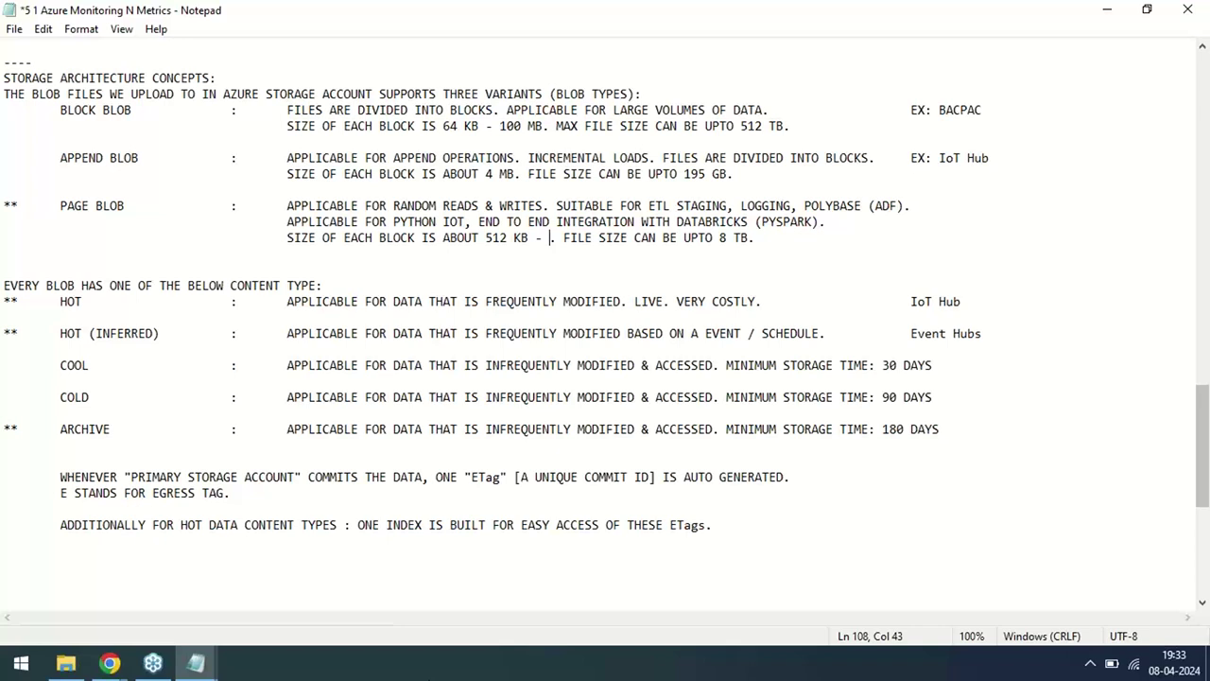
type("1024 ")
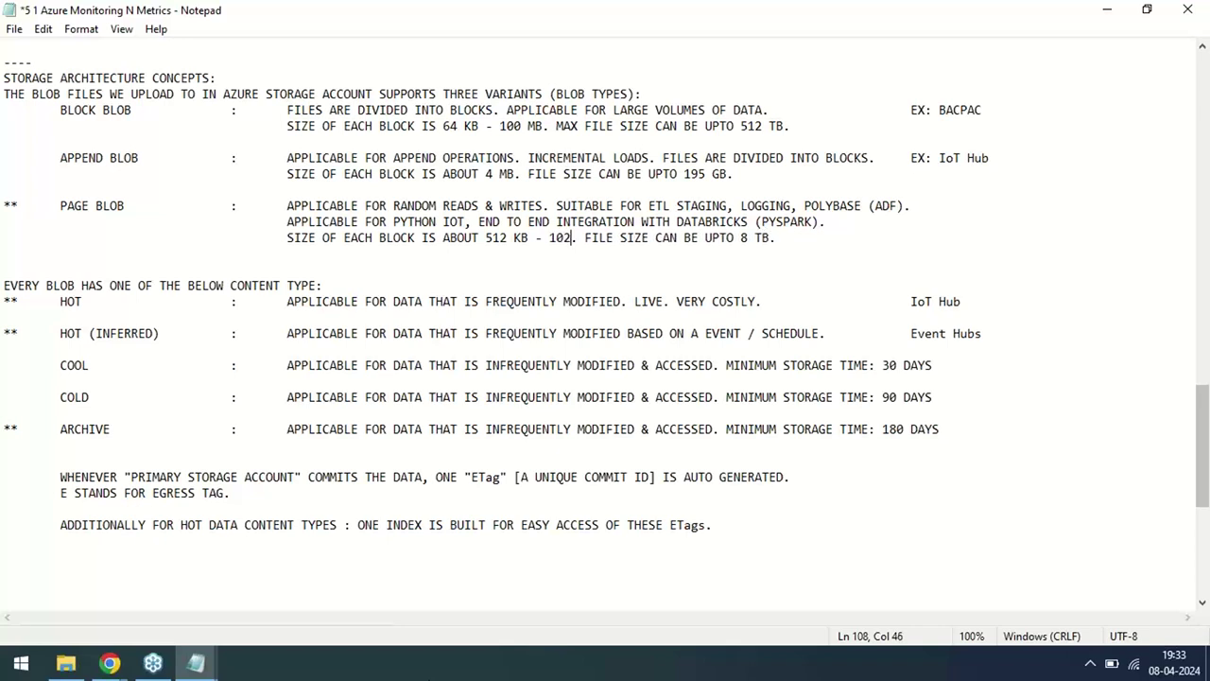
type("M")
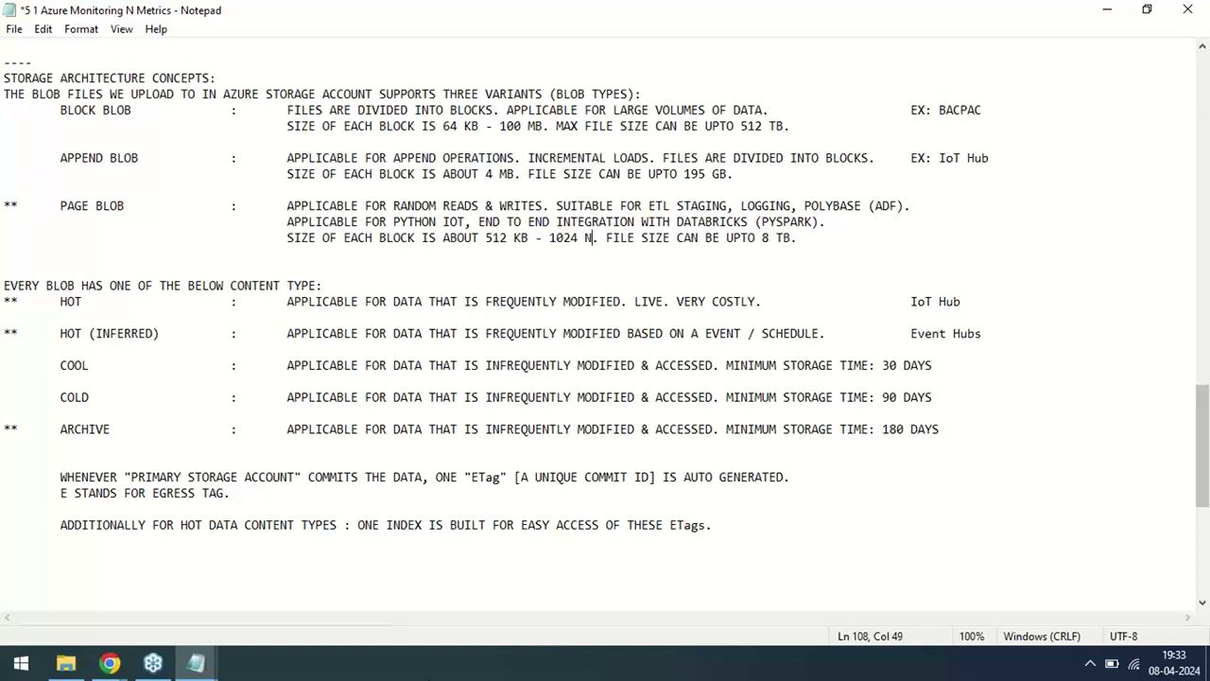
key("BackSpace")
type("MB")
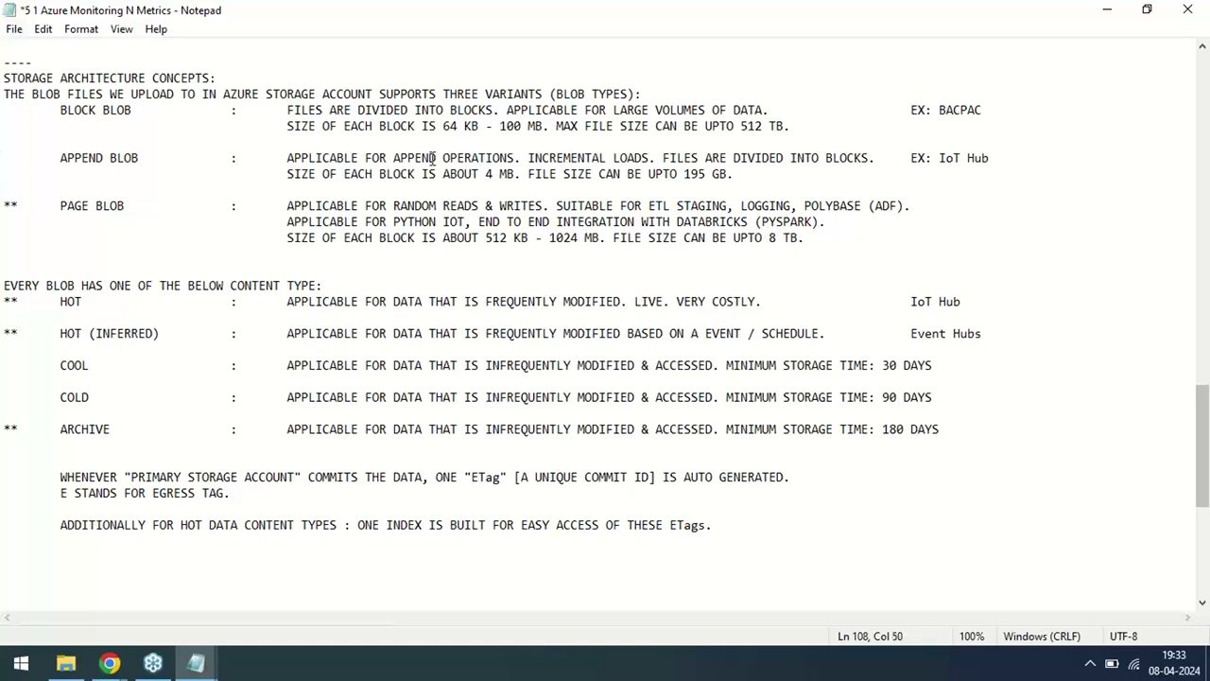
Step: Set the page blob's maximum file size to 99 TB and save the notes file
left_click_drag(767, 238, 777, 238)
type("99")
key("ctrl+s")
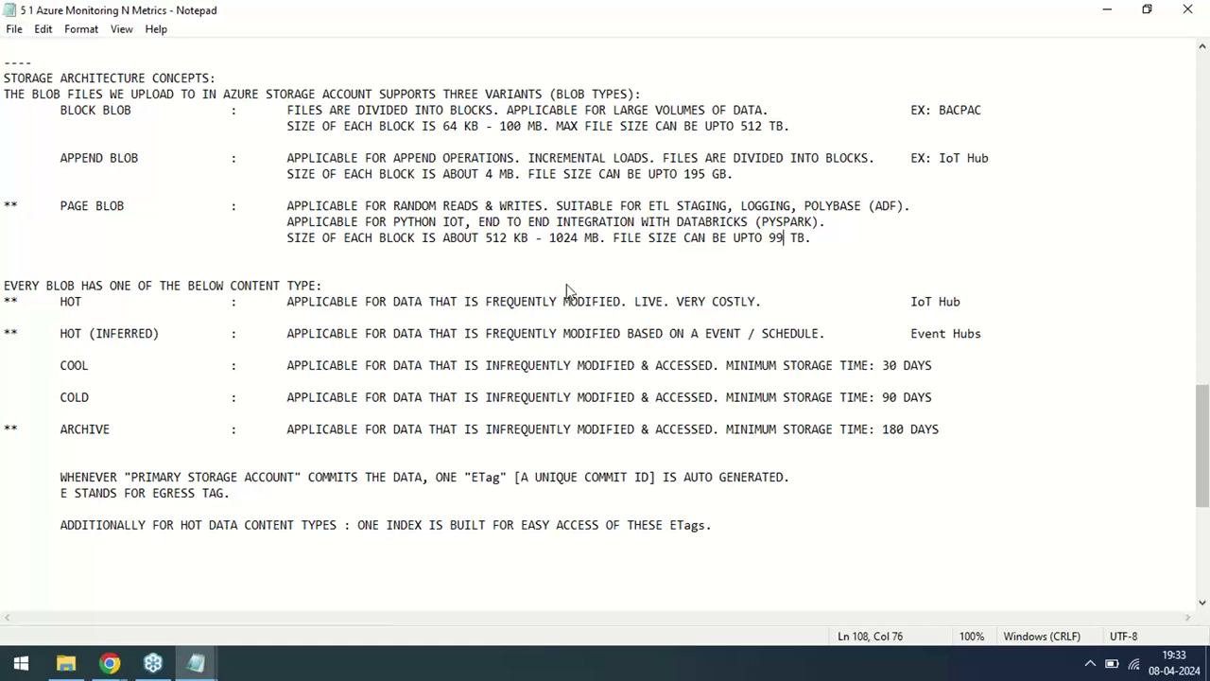
left_click_drag(762, 237, 789, 238)
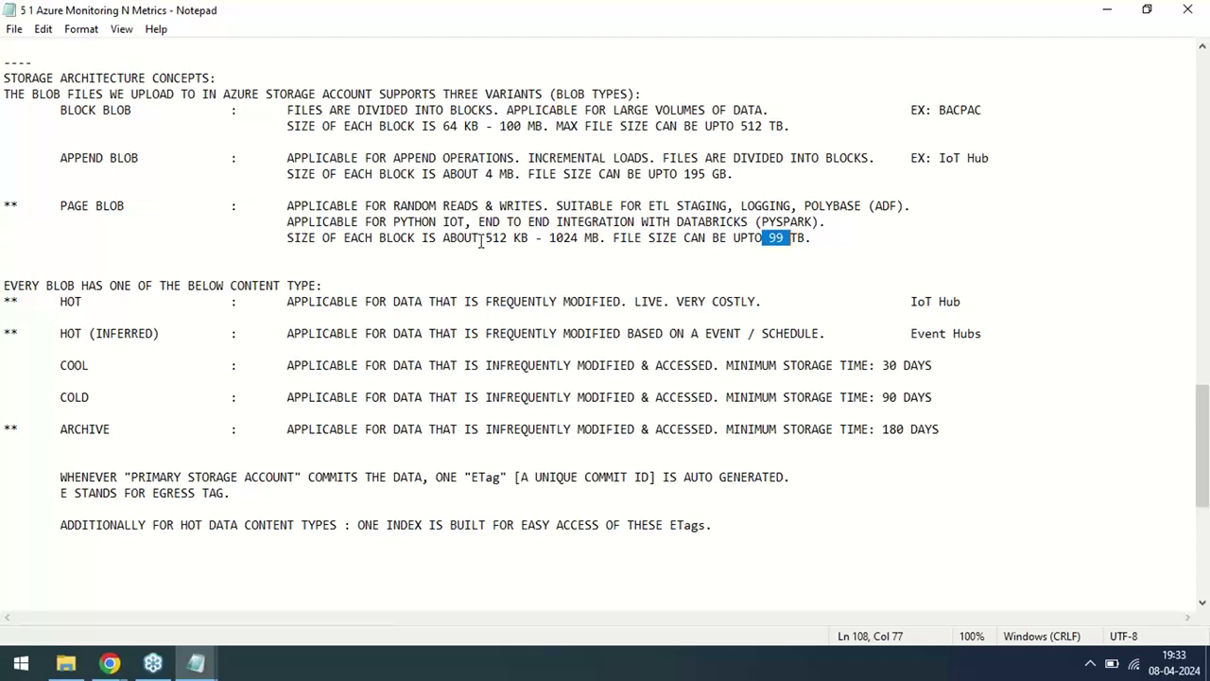
Step: Review the notes on block and page blobs, covering random reads and writes, ADF and Databricks use, and the content type heading
left_click_drag(921, 205, 939, 240)
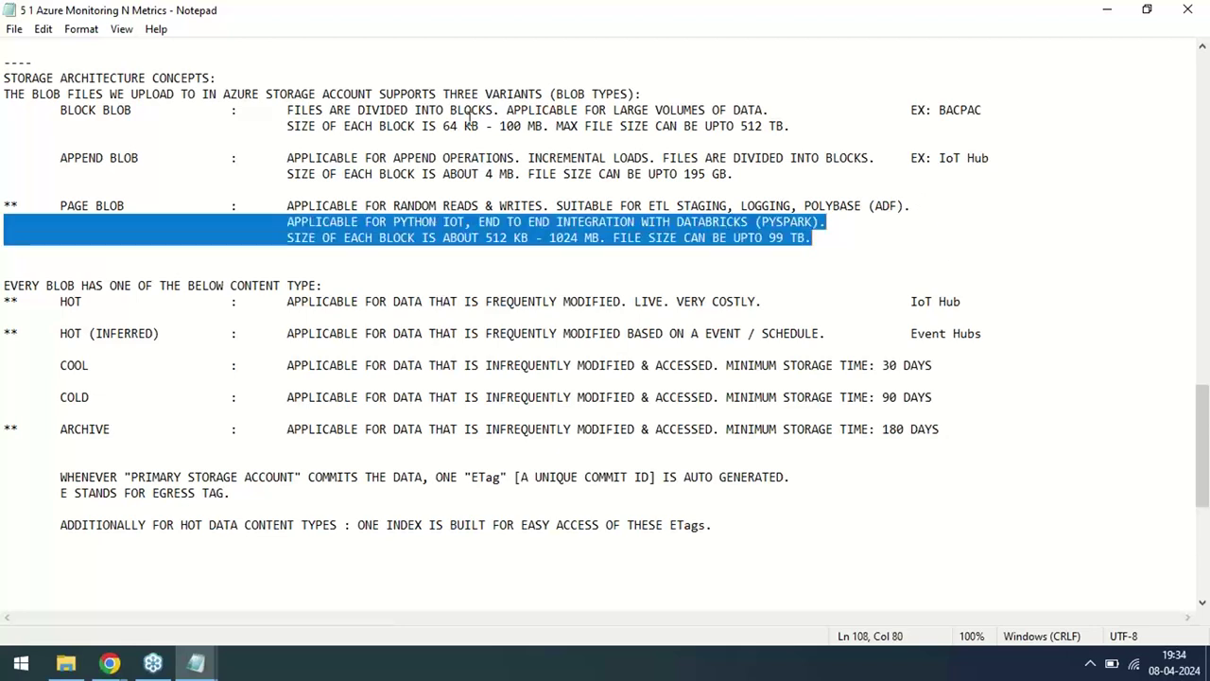
double_click(92, 110)
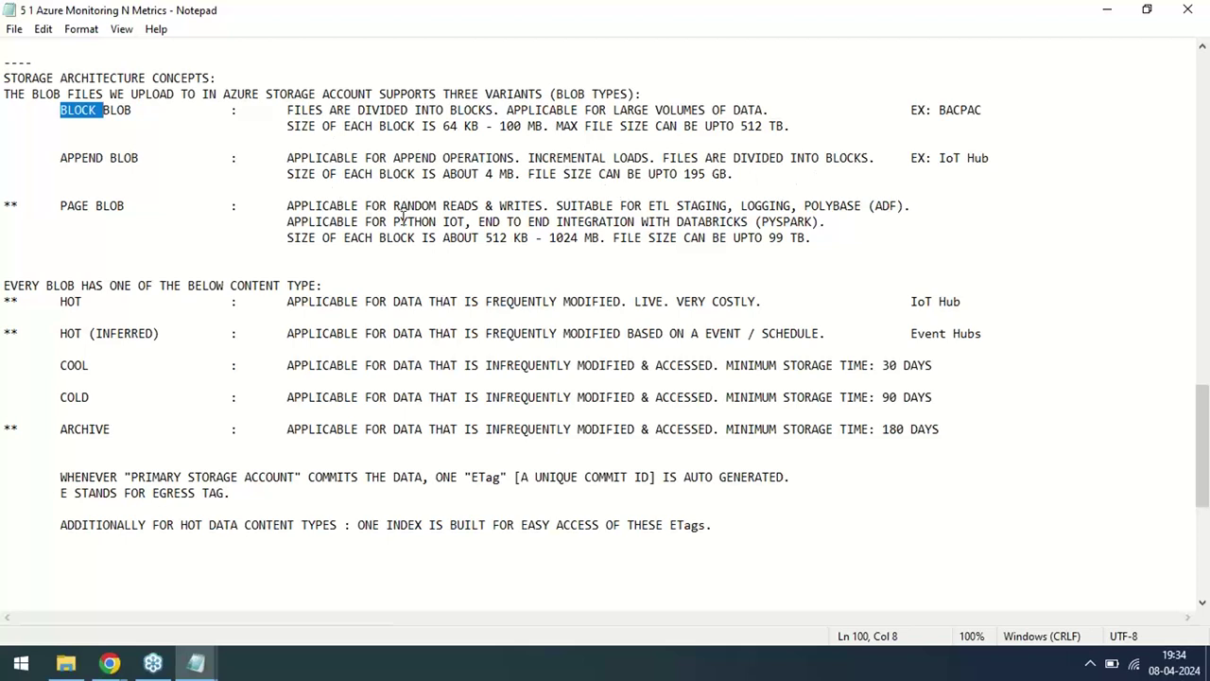
left_click_drag(429, 208, 535, 212)
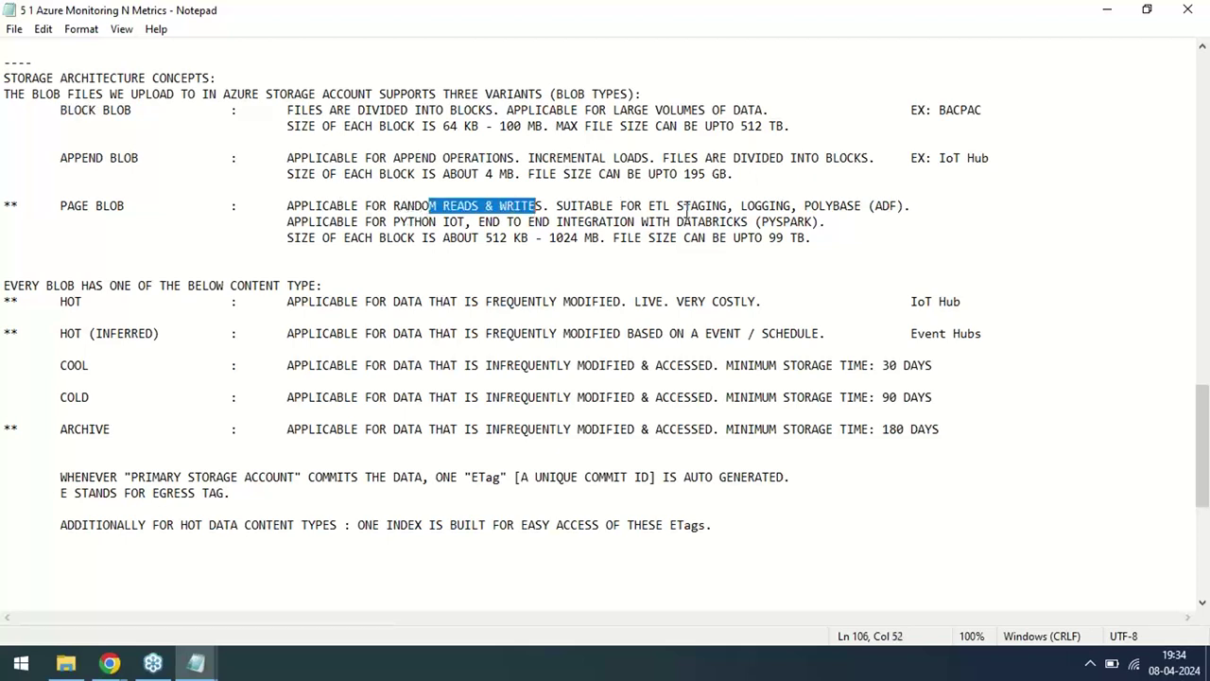
left_click(878, 206)
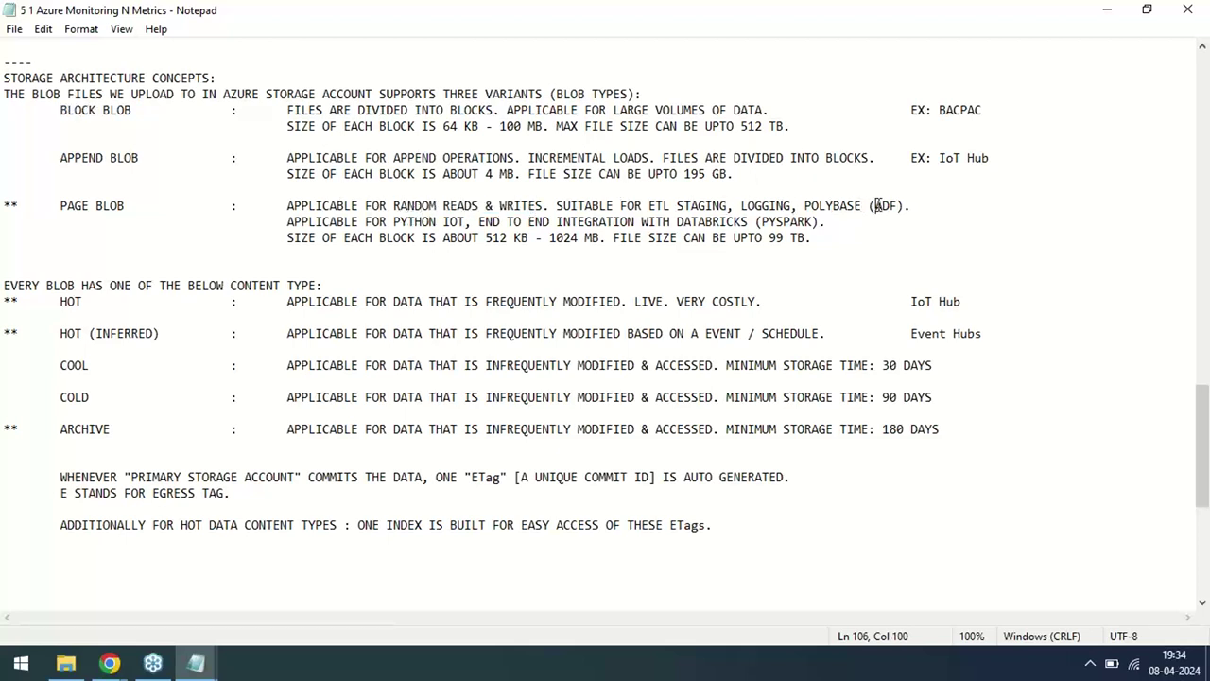
double_click(708, 221)
left_click_drag(840, 221, 3, 188)
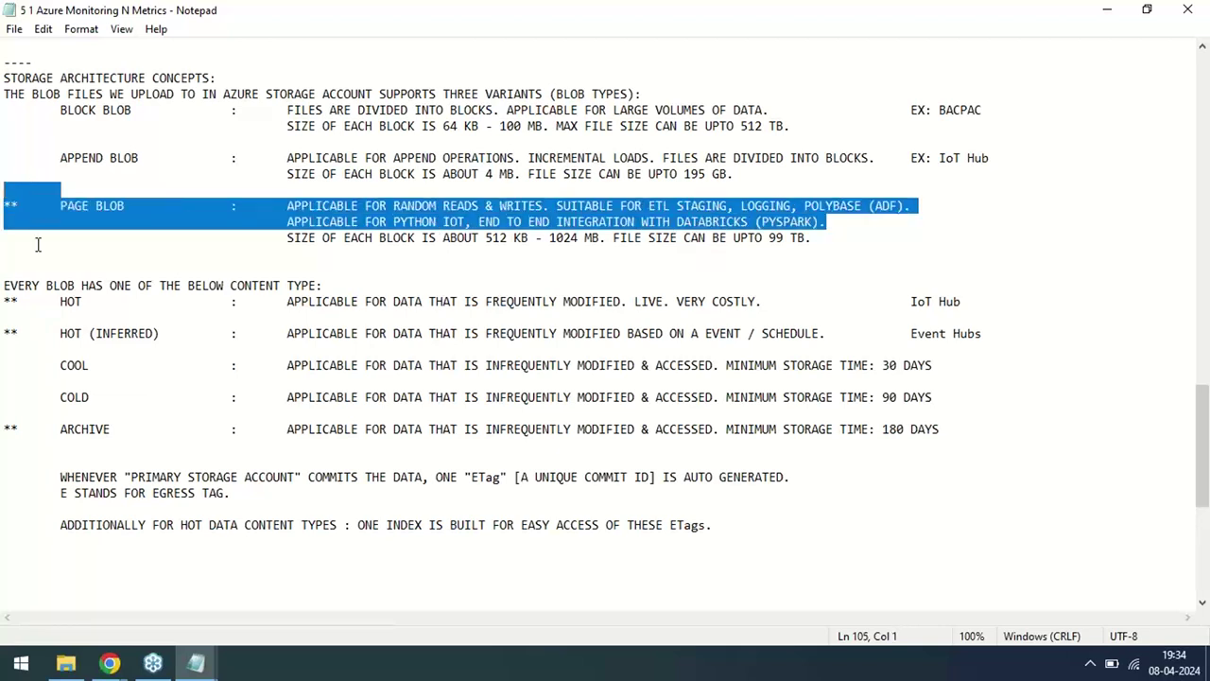
left_click_drag(10, 284, 336, 287)
Step: Switch to the Azure portal and examine the blob type and access tier of the file uploaded to containerff
key("alt+Tab")
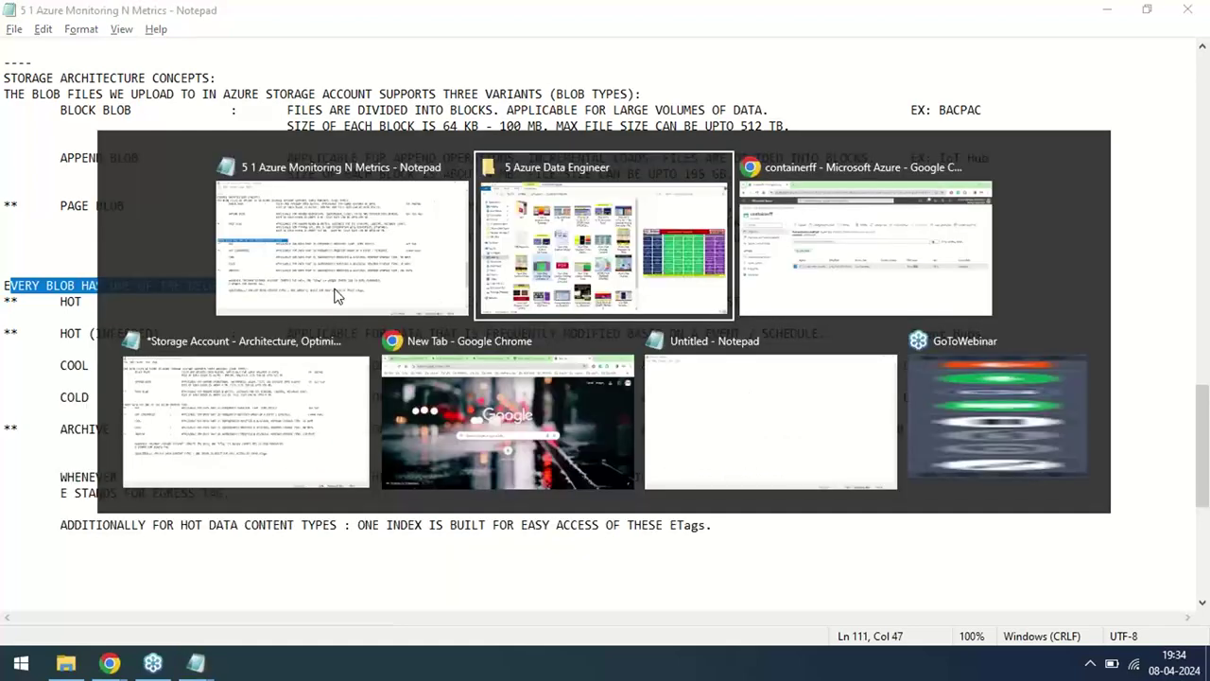
key("alt+Tab")
left_click(745, 459)
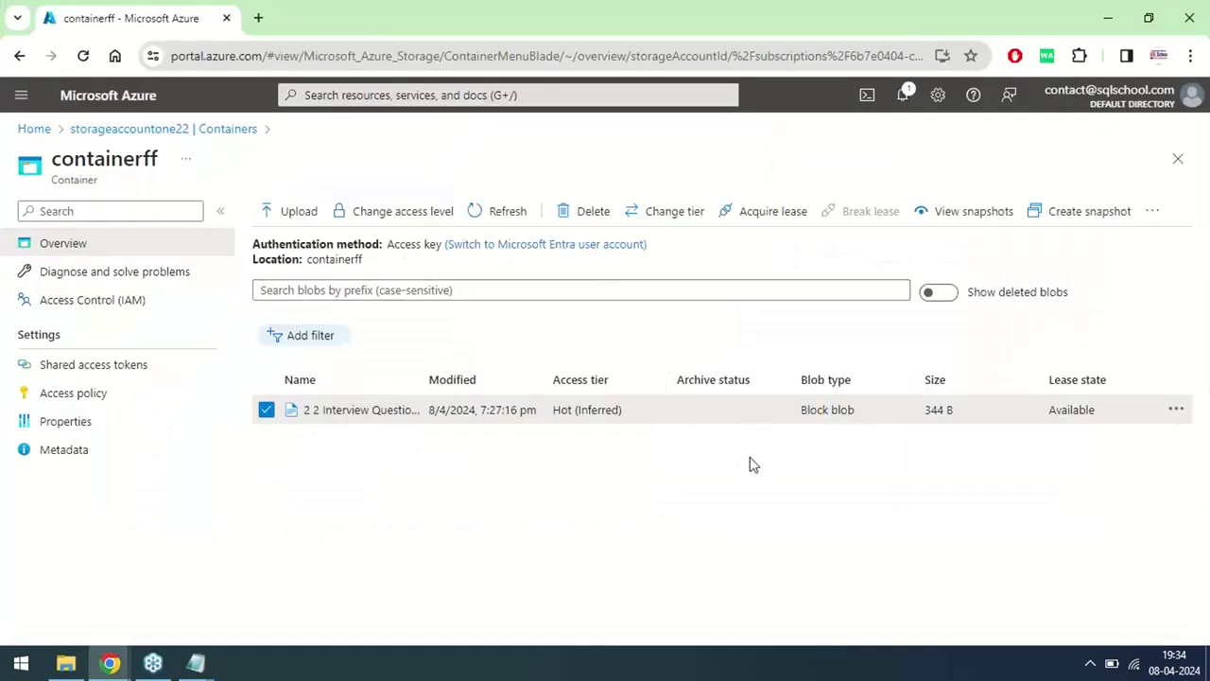
left_click(827, 412)
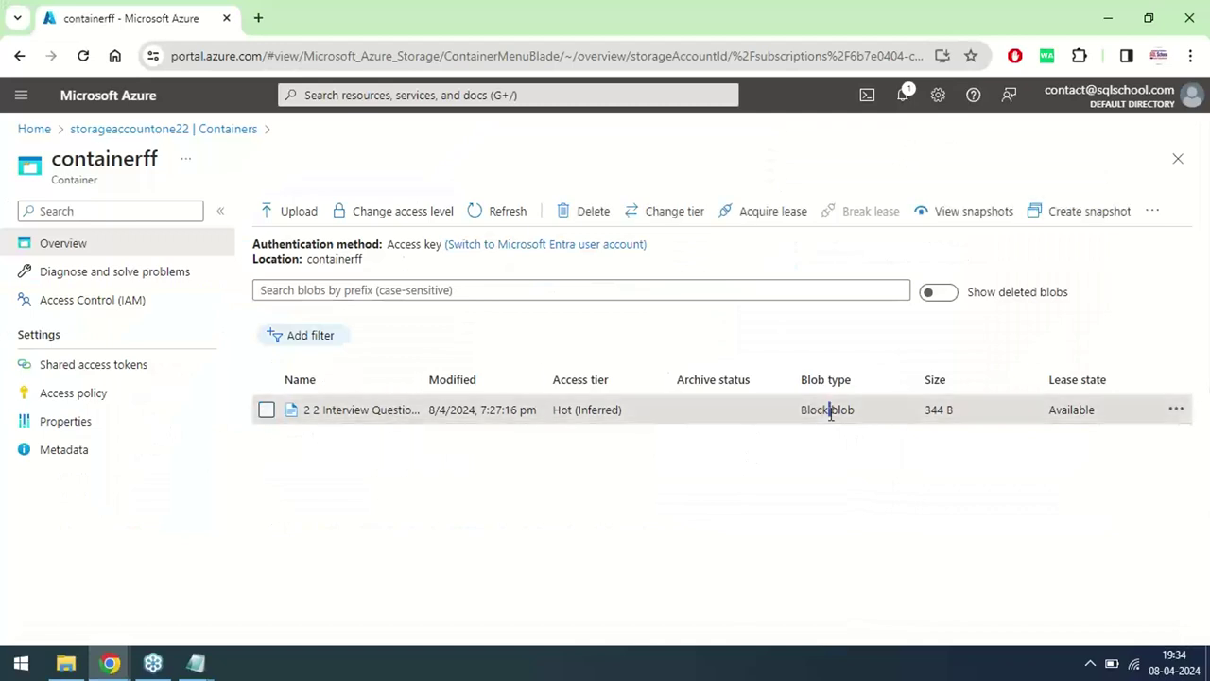
left_click(829, 414)
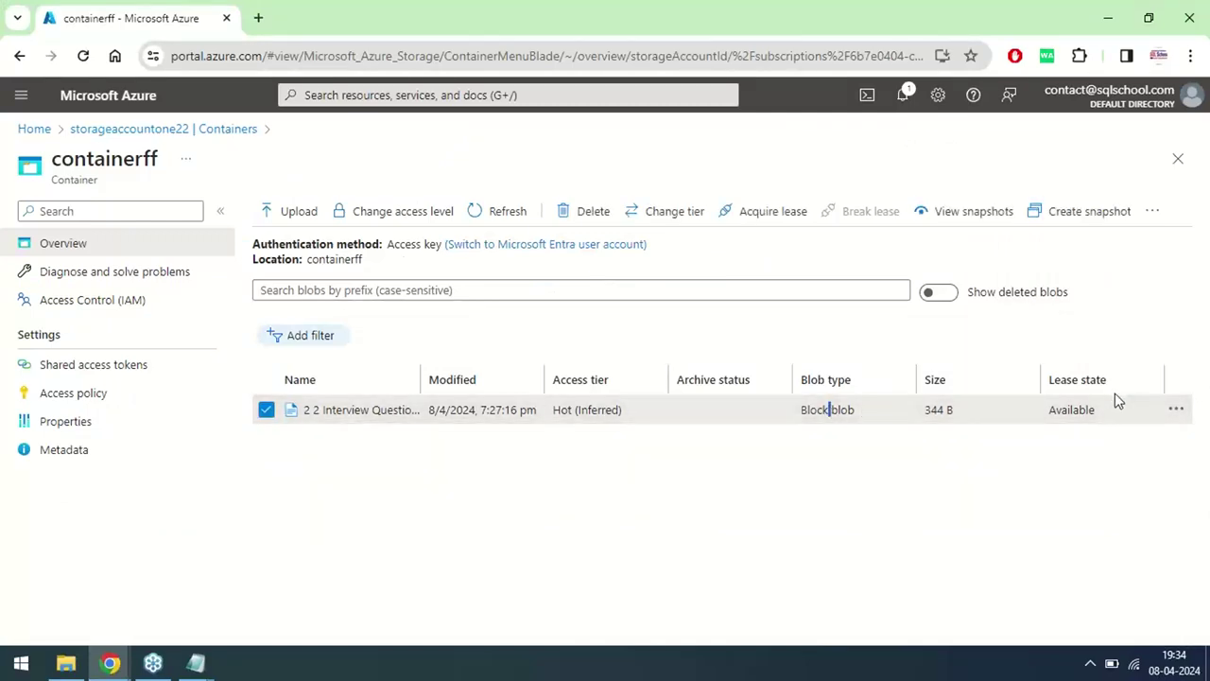
triple_click(823, 412)
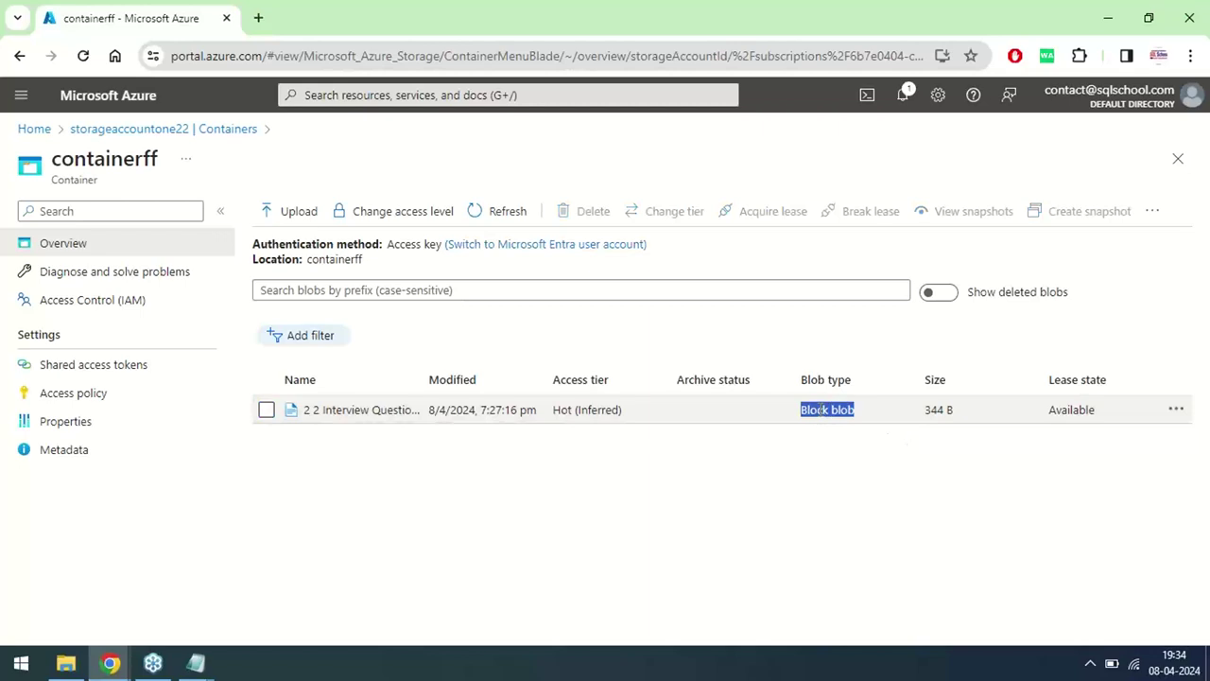
triple_click(561, 412)
Step: Return to the Notepad notes and review the descriptions of the HOT, HOT (INFERRED) and COOL content types
key("alt+Tab")
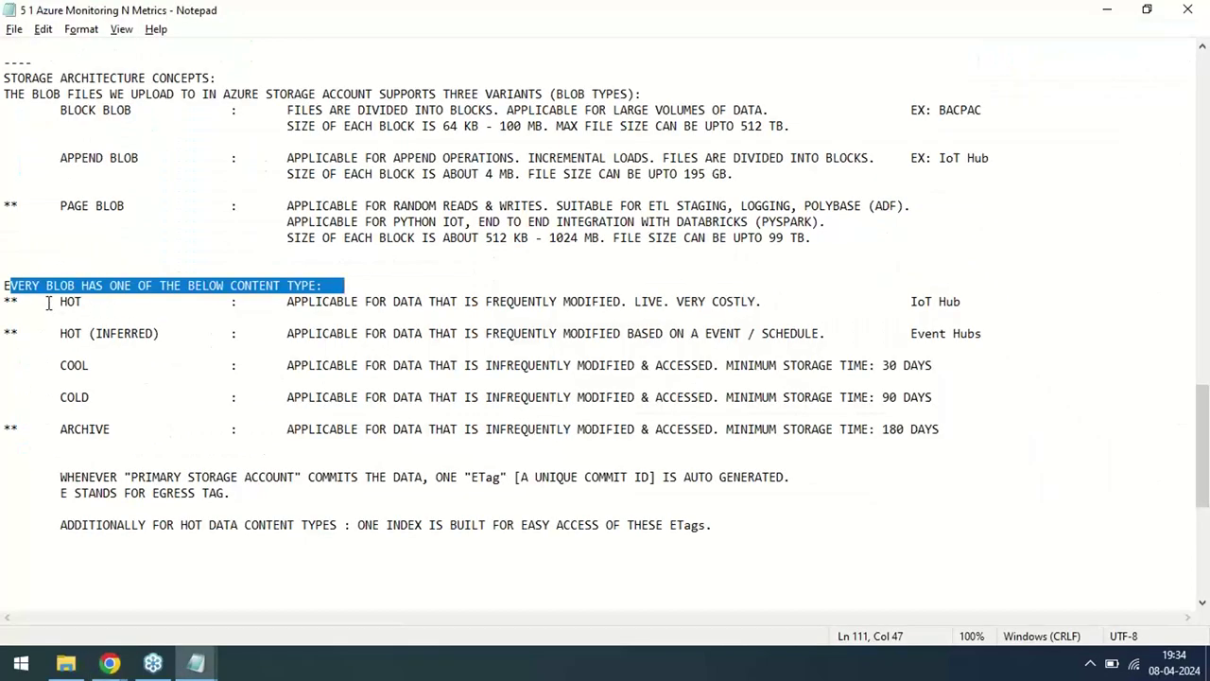
left_click_drag(49, 303, 91, 299)
left_click_drag(287, 301, 974, 306)
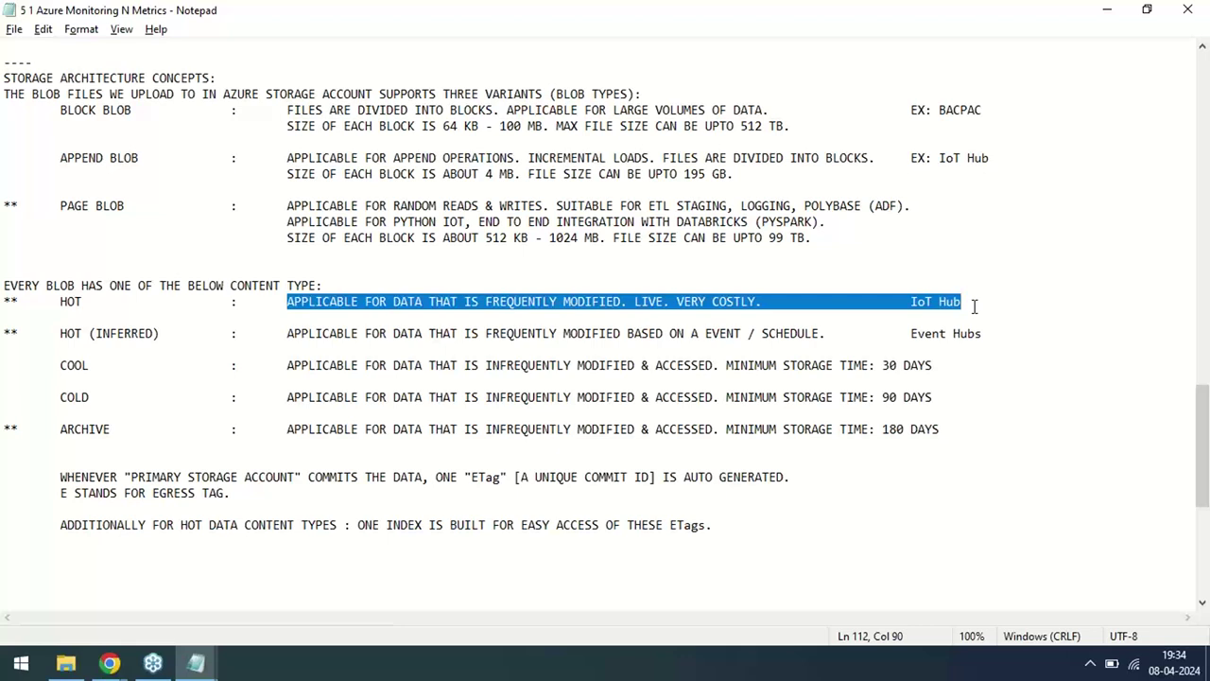
left_click_drag(89, 333, 173, 334)
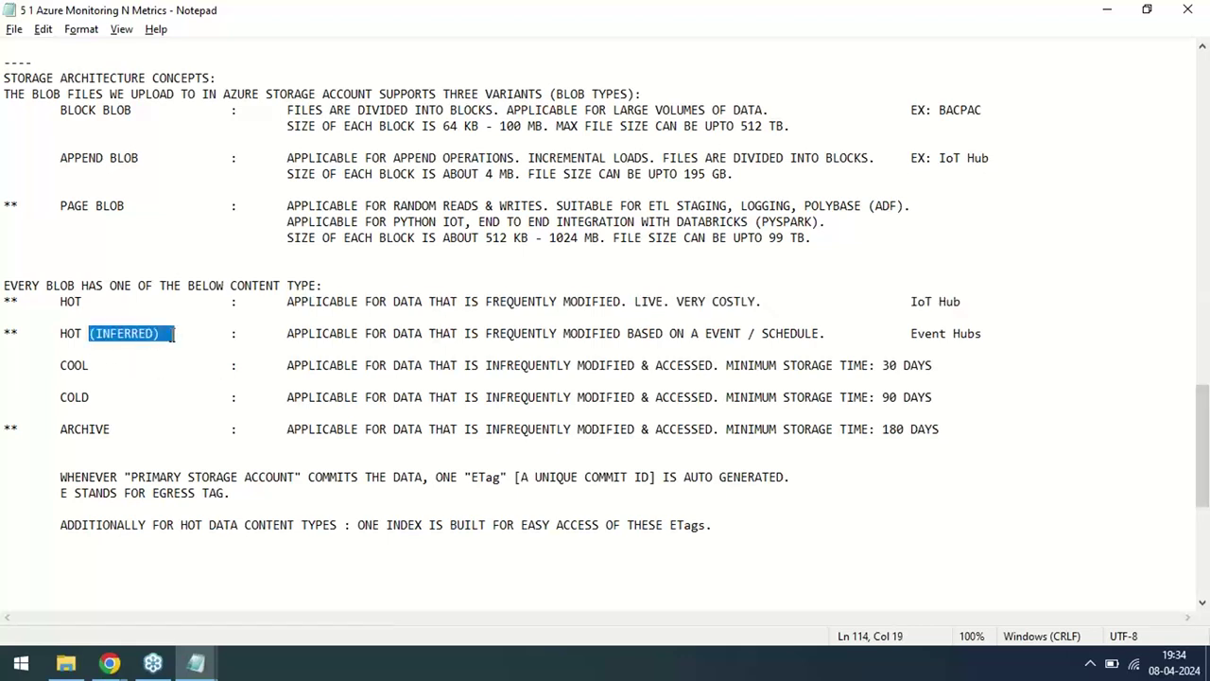
double_click(711, 333)
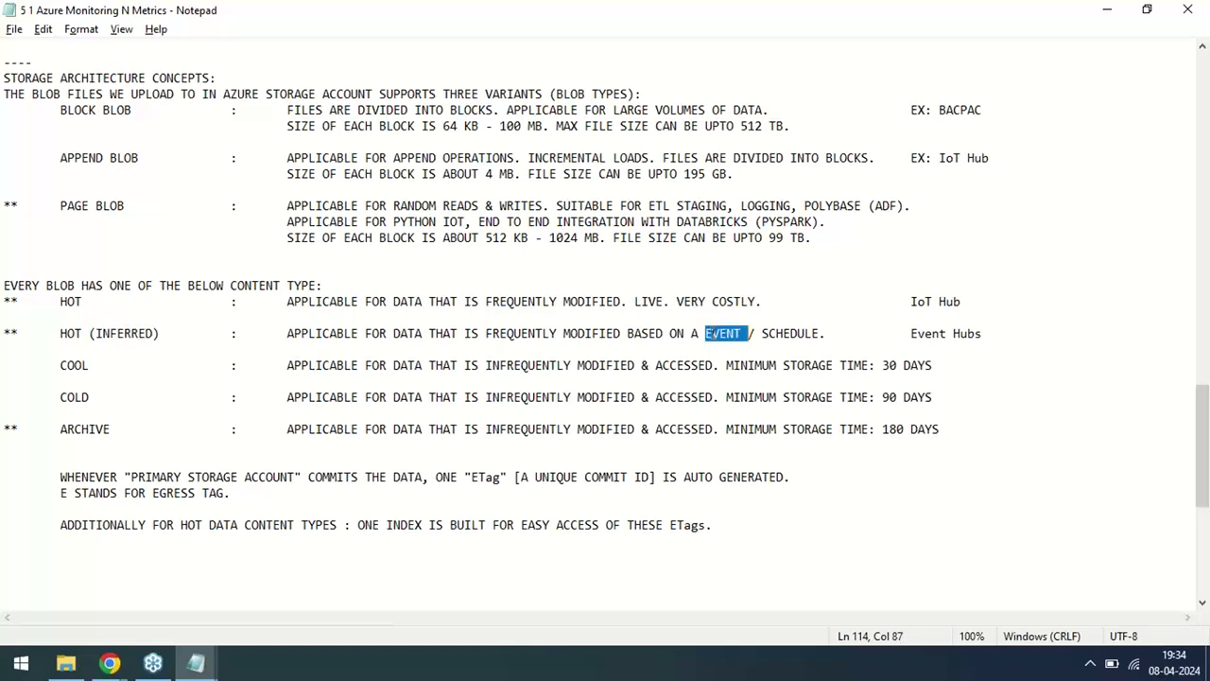
left_click(780, 333)
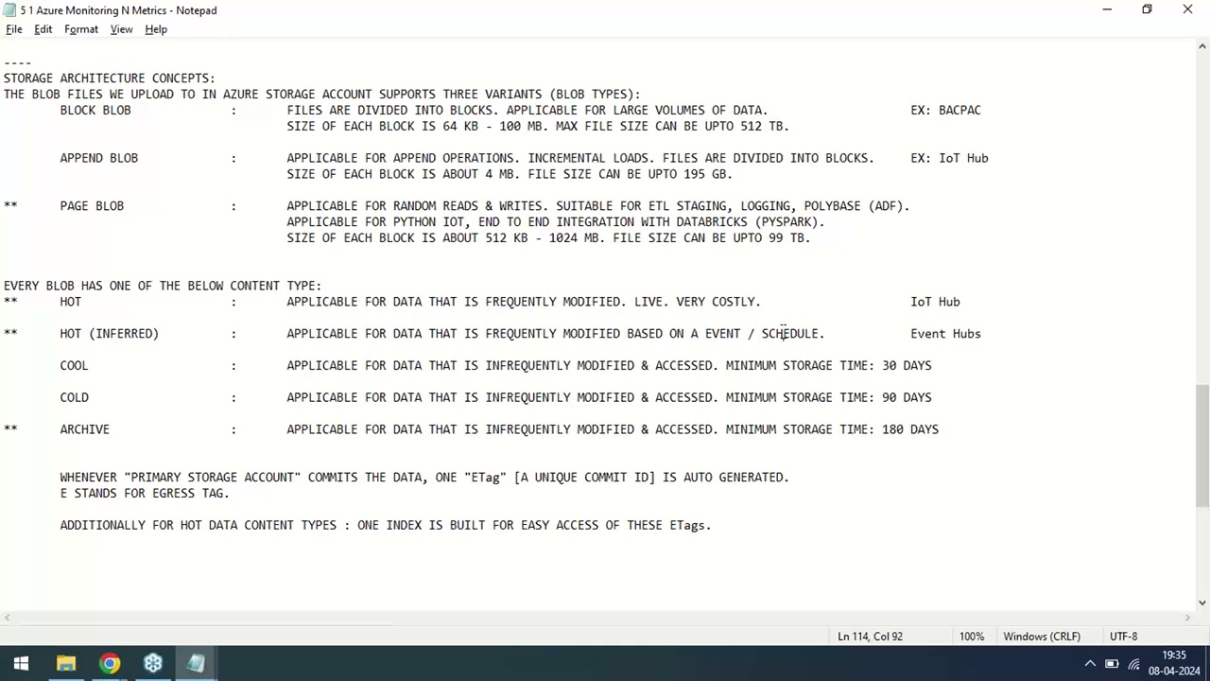
left_click_drag(49, 336, 161, 337)
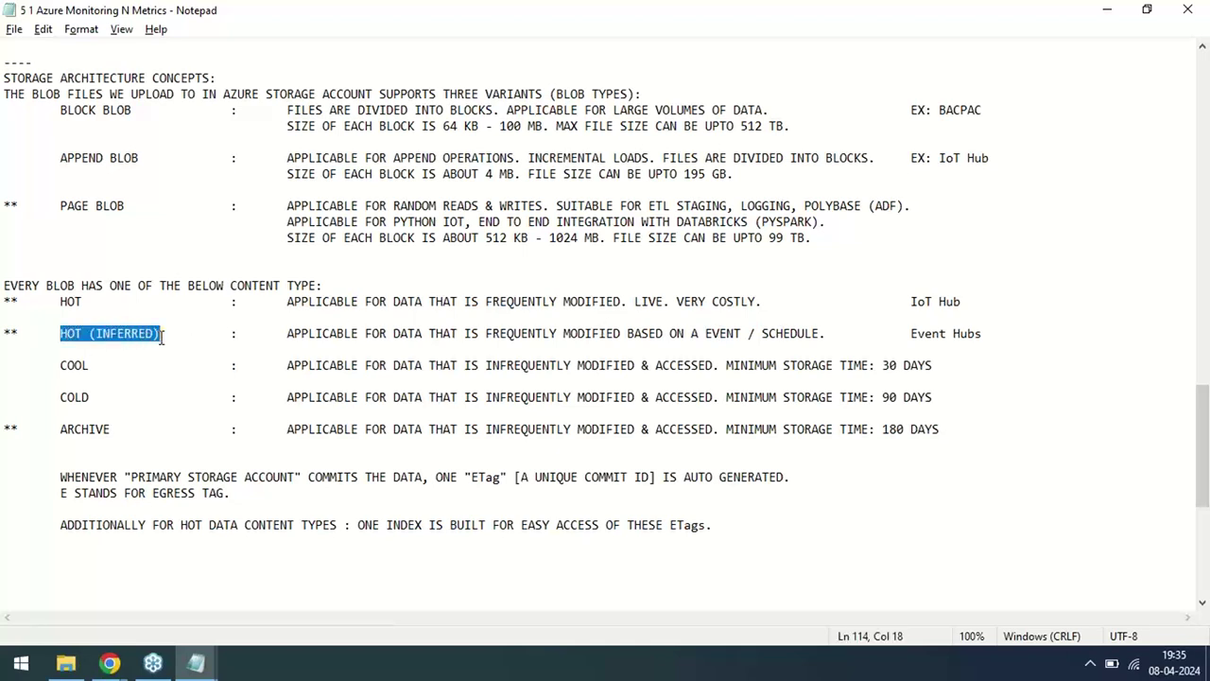
double_click(72, 360)
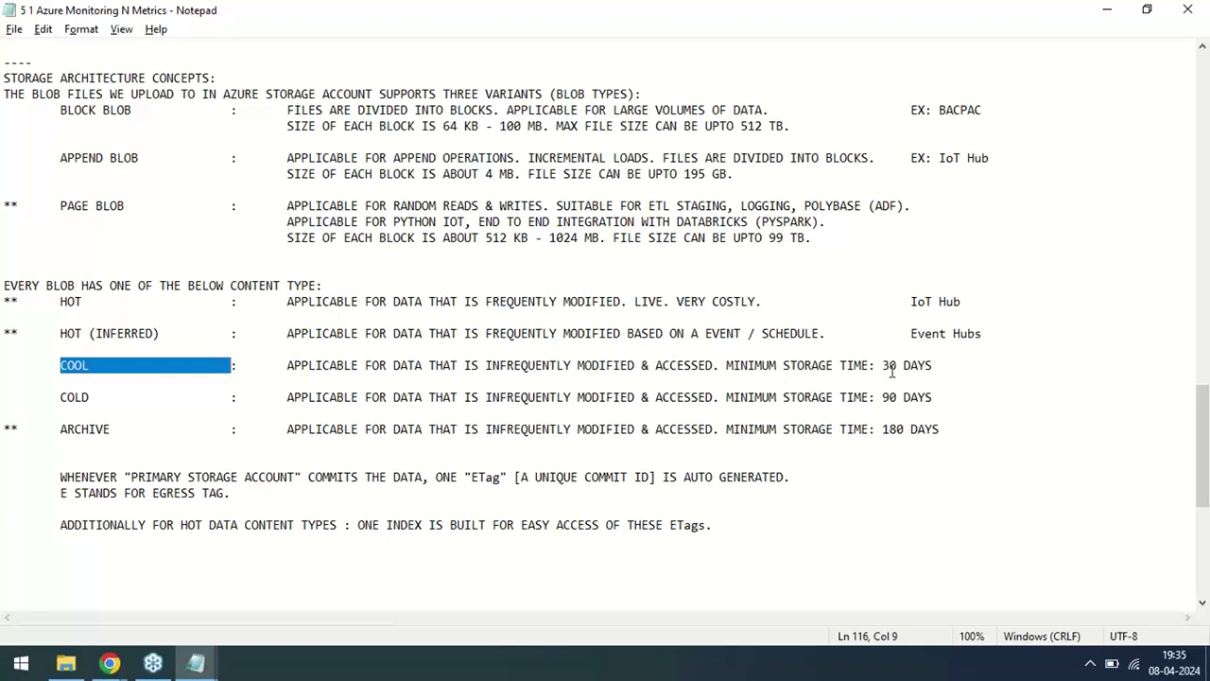
Step: Align the minimum storage times of COOL, COLD and ARCHIVE in one column with the examples listed above them
left_click(884, 366)
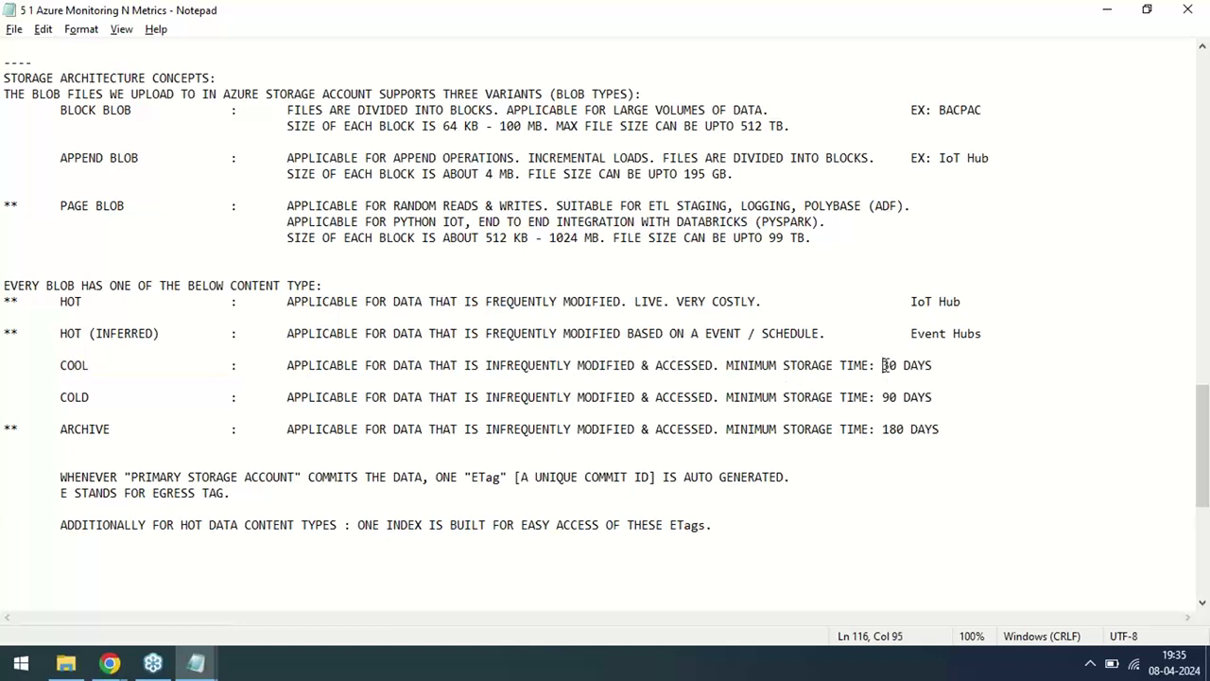
key("Tab")
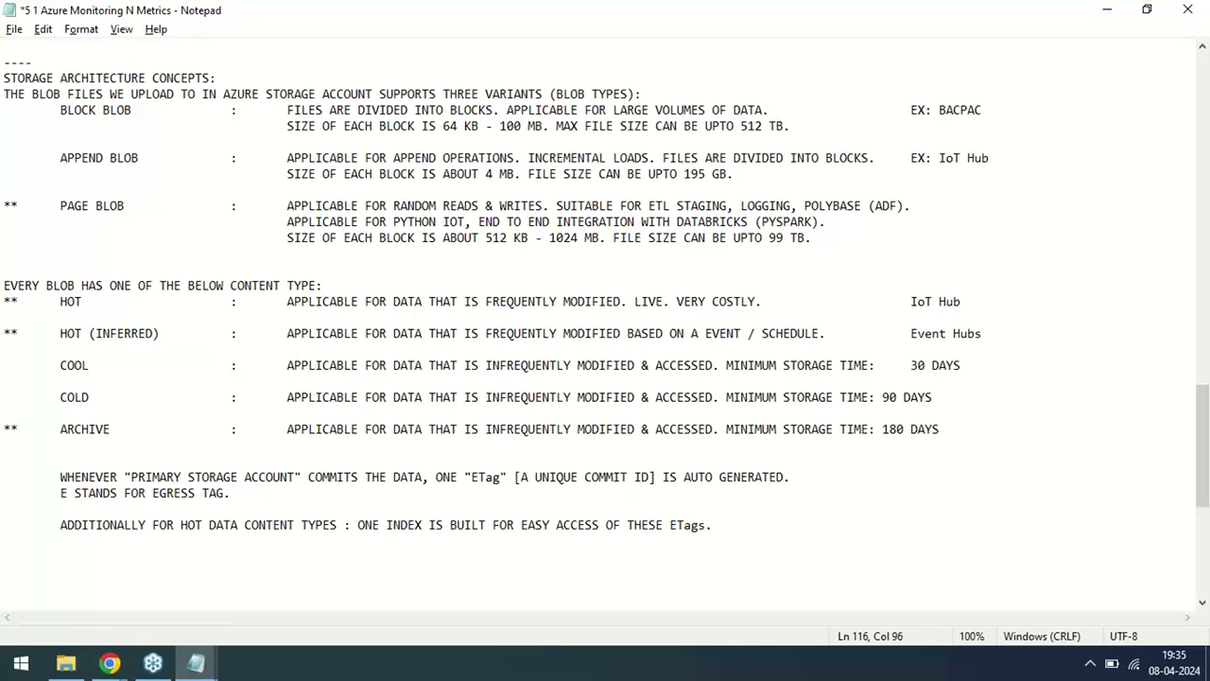
left_click(882, 397)
key("Tab")
left_click(875, 428)
left_click(883, 431)
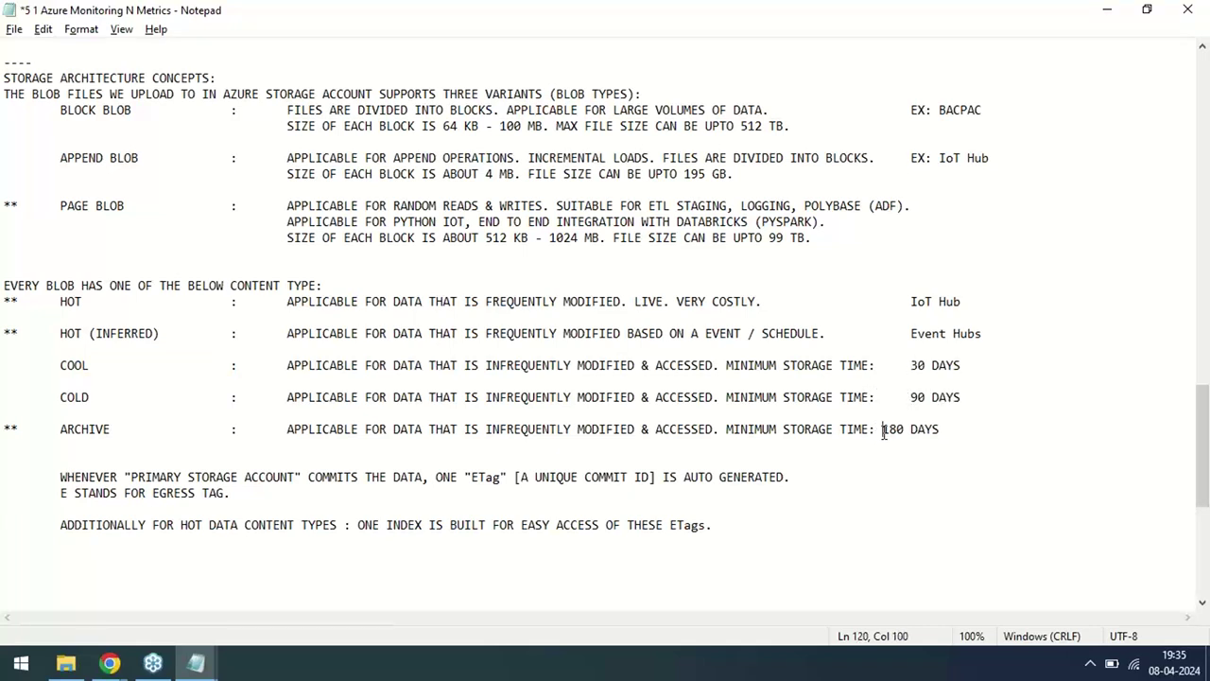
key("Tab")
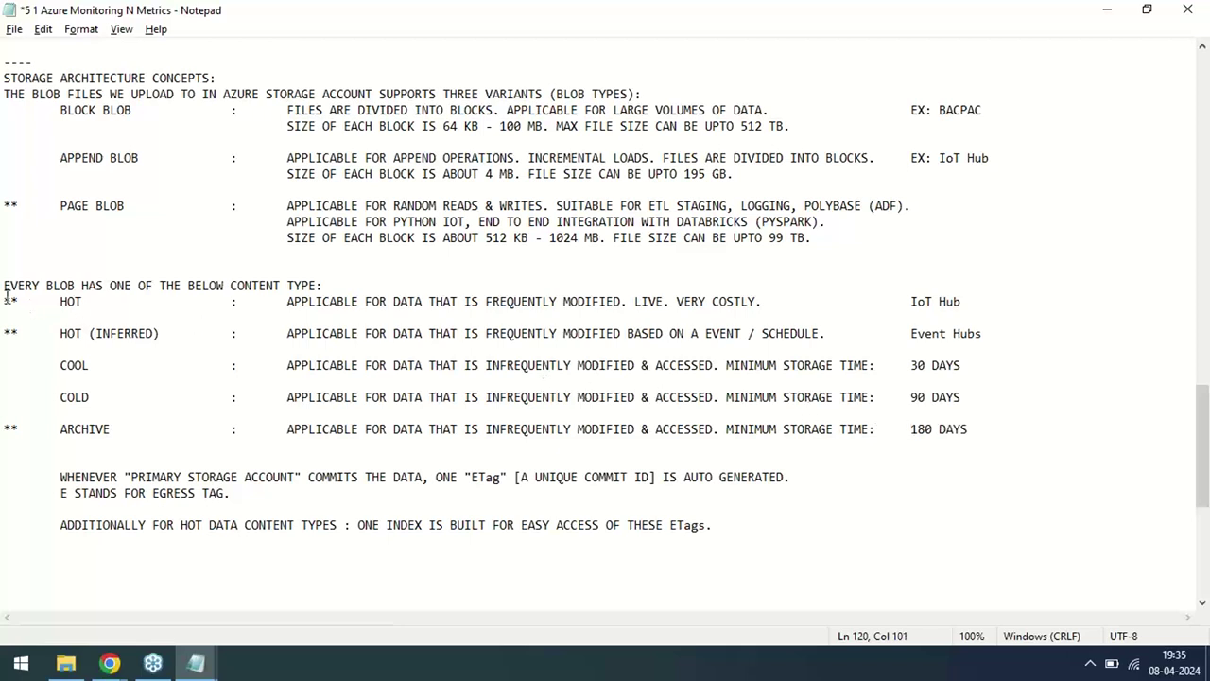
Step: Review the content type list from HOT through ARCHIVE, including the minimum storage time for archived data
left_click_drag(6, 296, 86, 379)
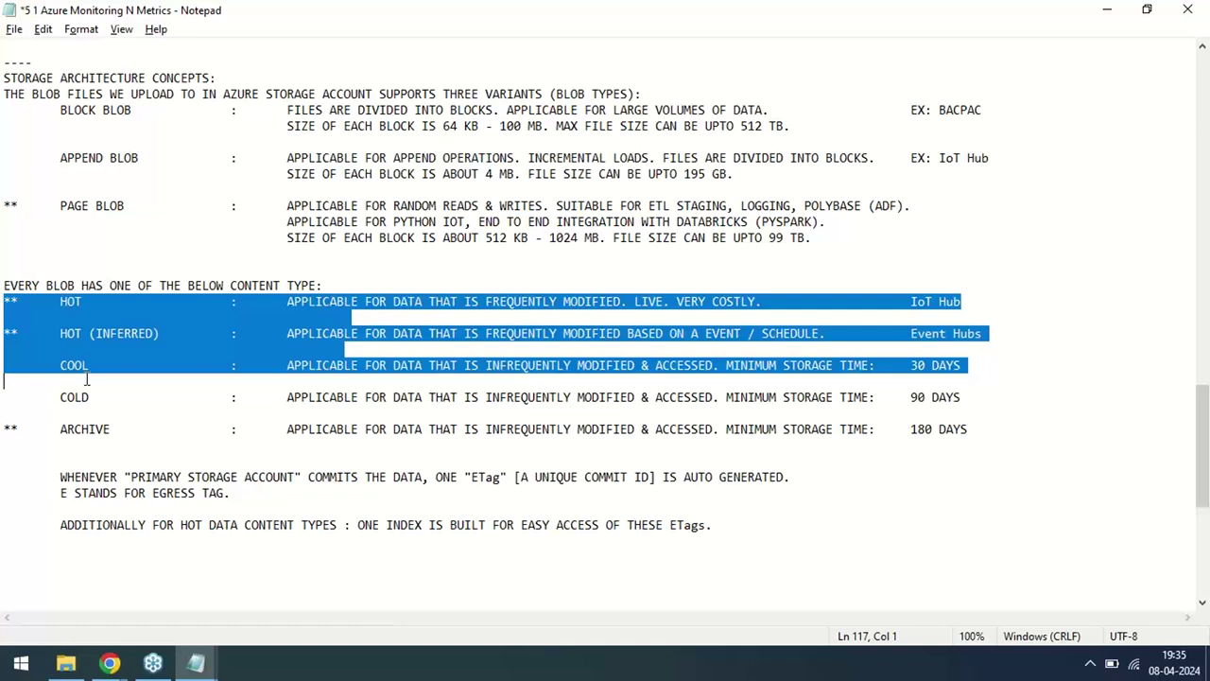
left_click_drag(86, 379, 88, 401)
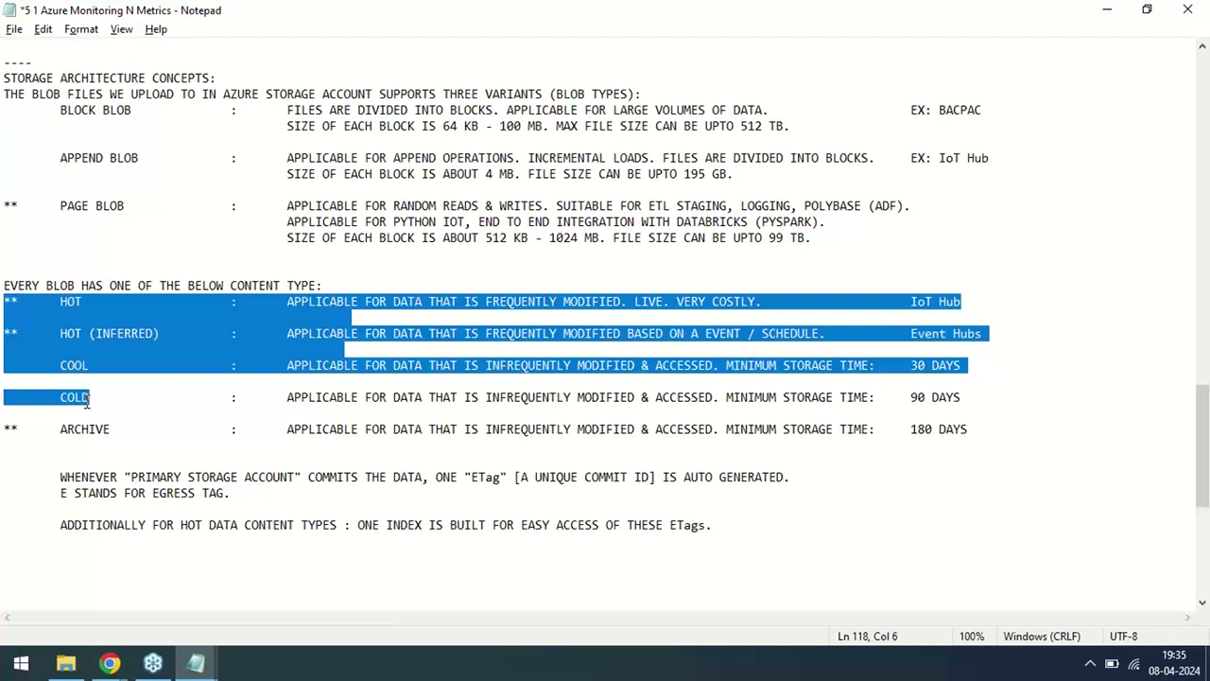
left_click_drag(88, 401, 112, 434)
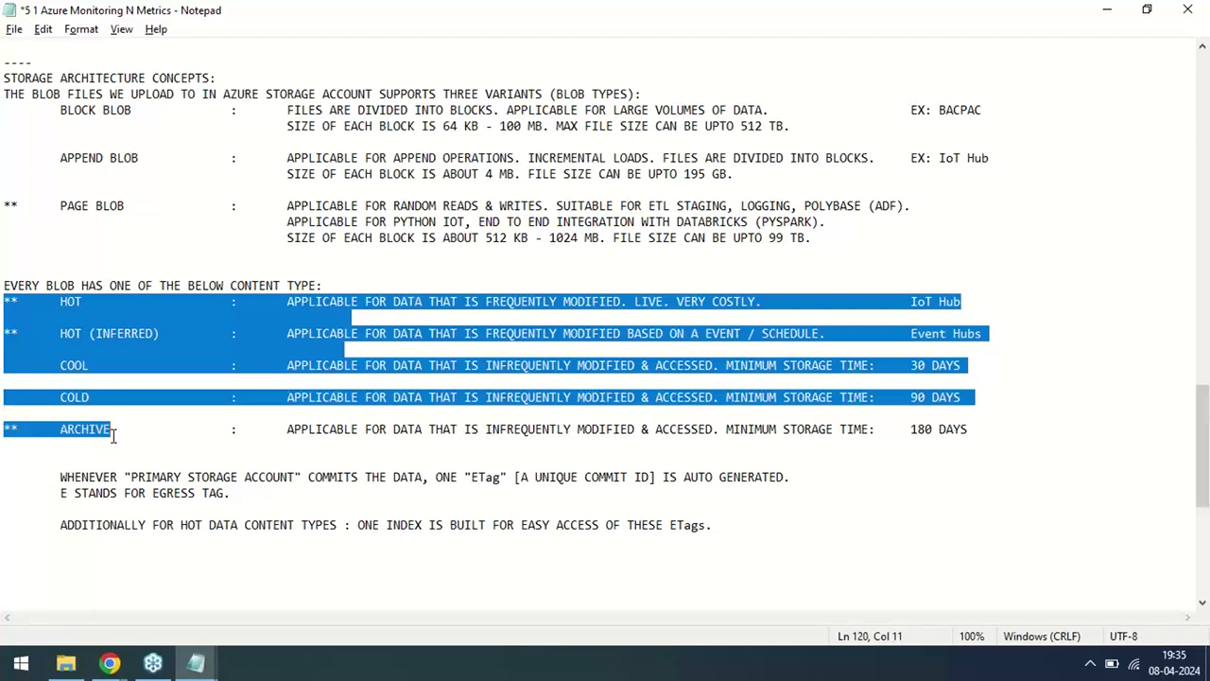
left_click_drag(113, 434, 1046, 432)
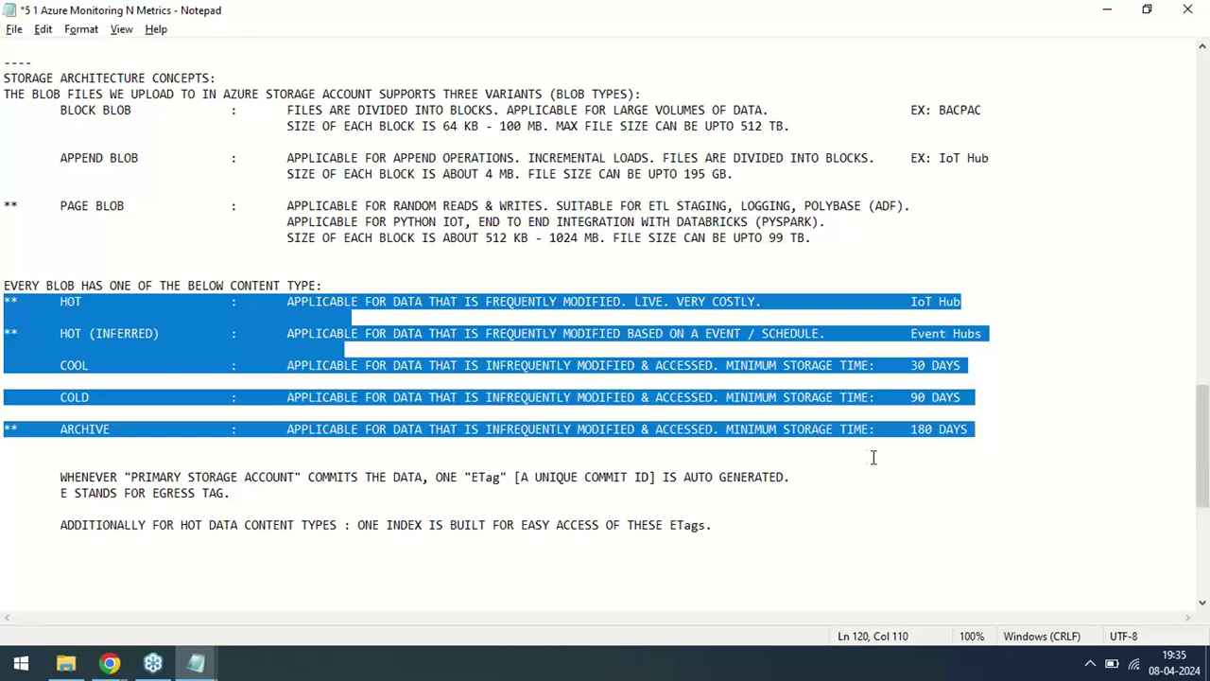
double_click(920, 430)
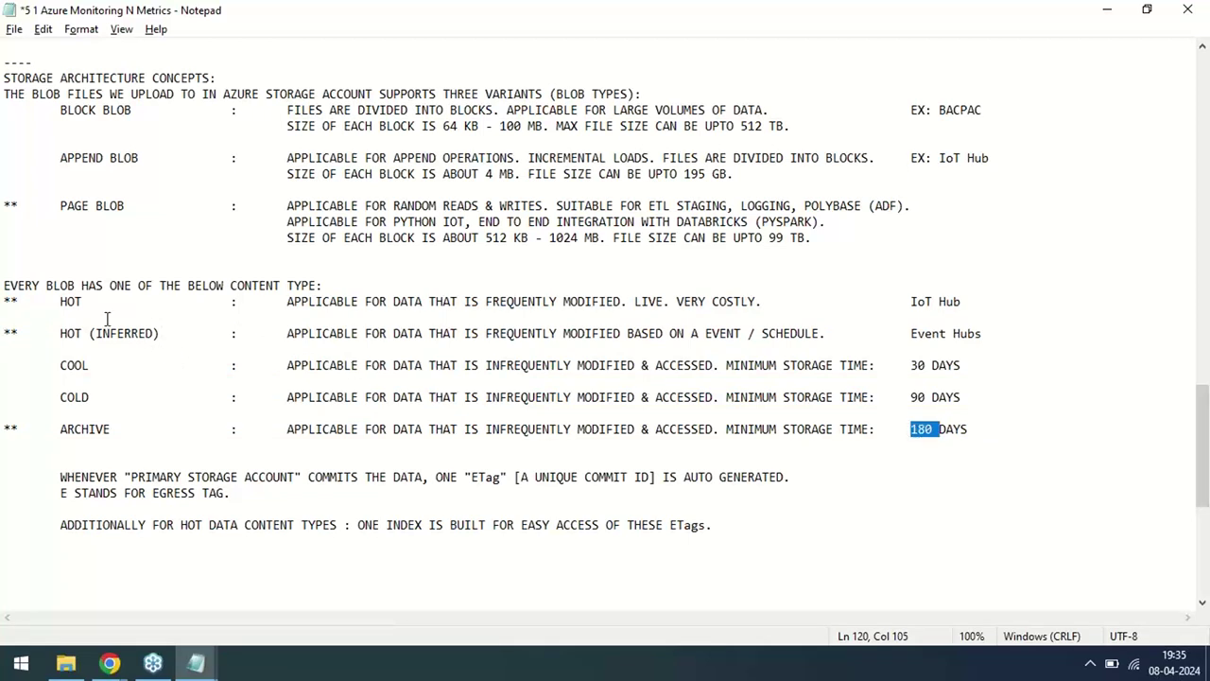
left_click_drag(38, 300, 57, 450)
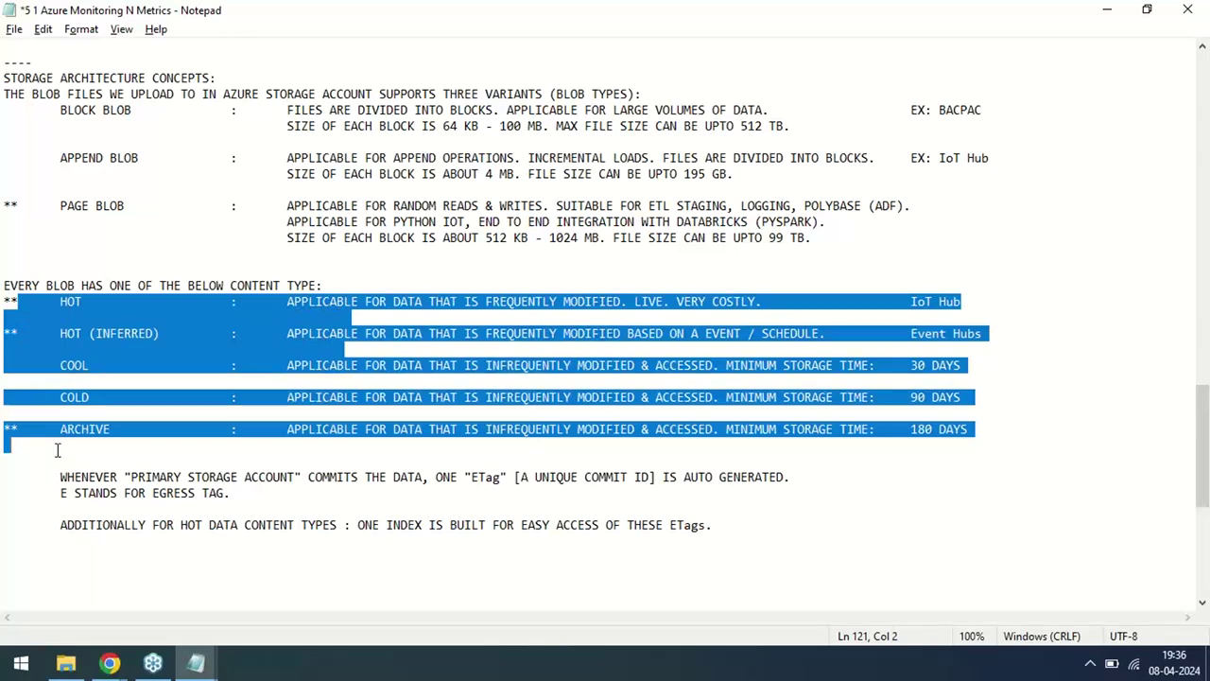
left_click(1076, 418)
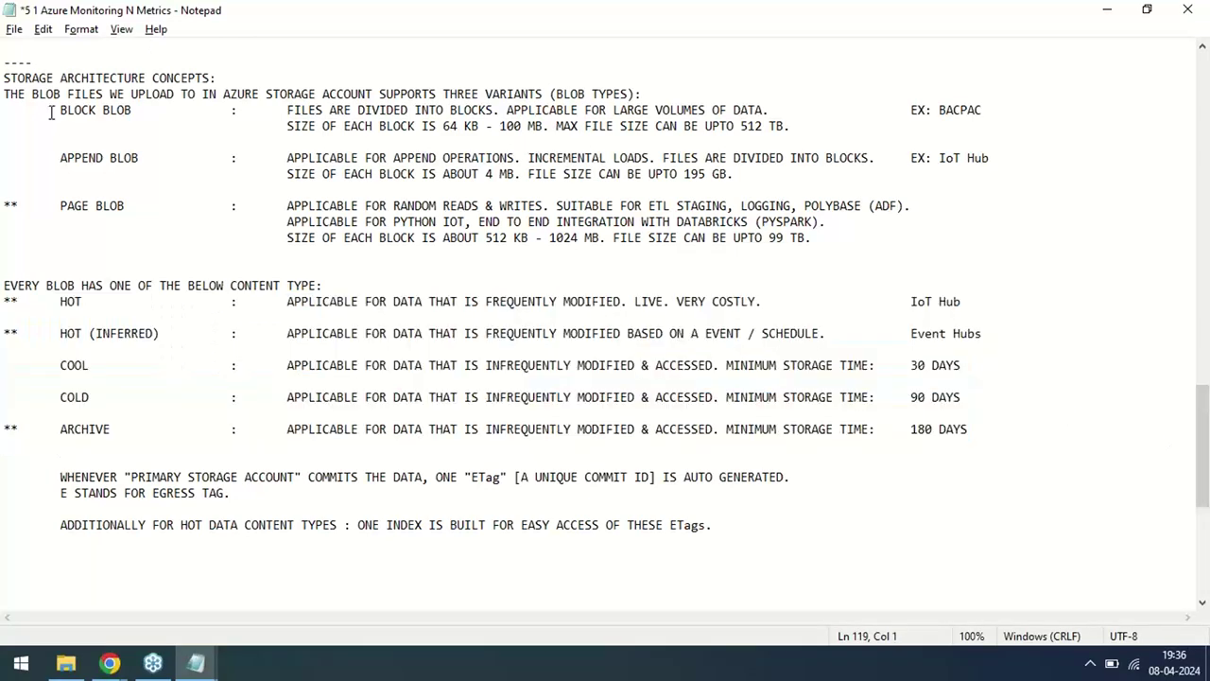
Step: Compare the three blob types with the five content types in the storage architecture notes
left_click_drag(52, 111, 58, 217)
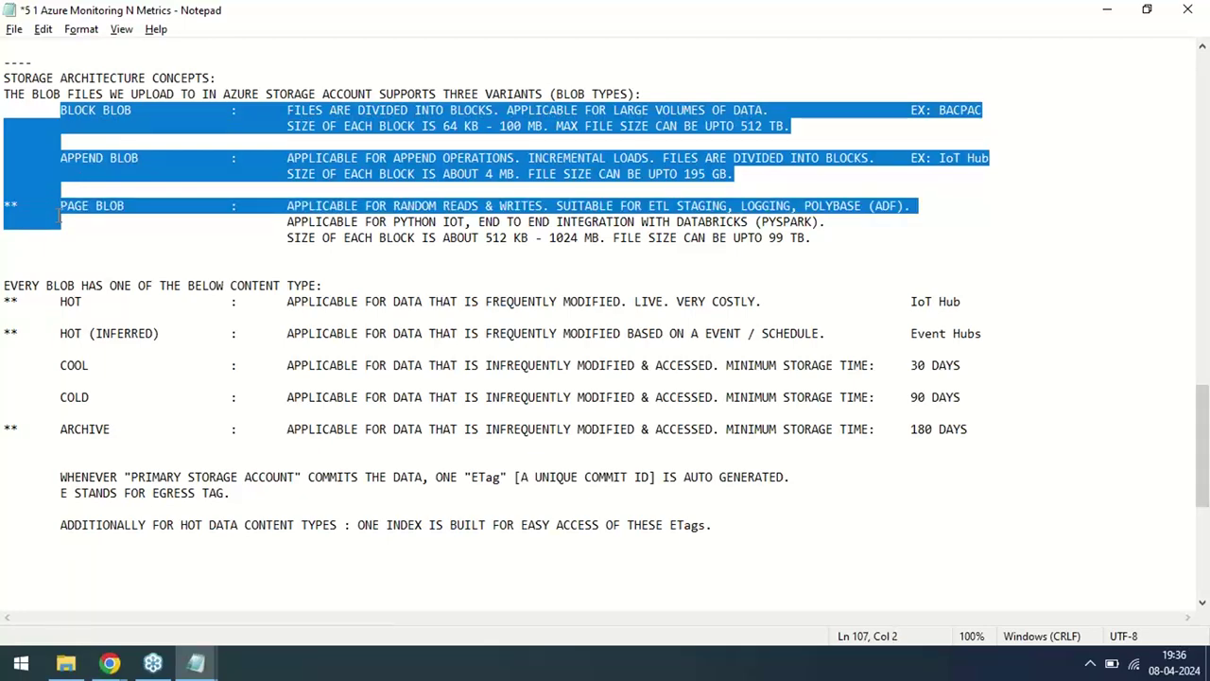
left_click(54, 305)
left_click_drag(56, 326, 58, 435)
left_click_drag(41, 106, 4, 260)
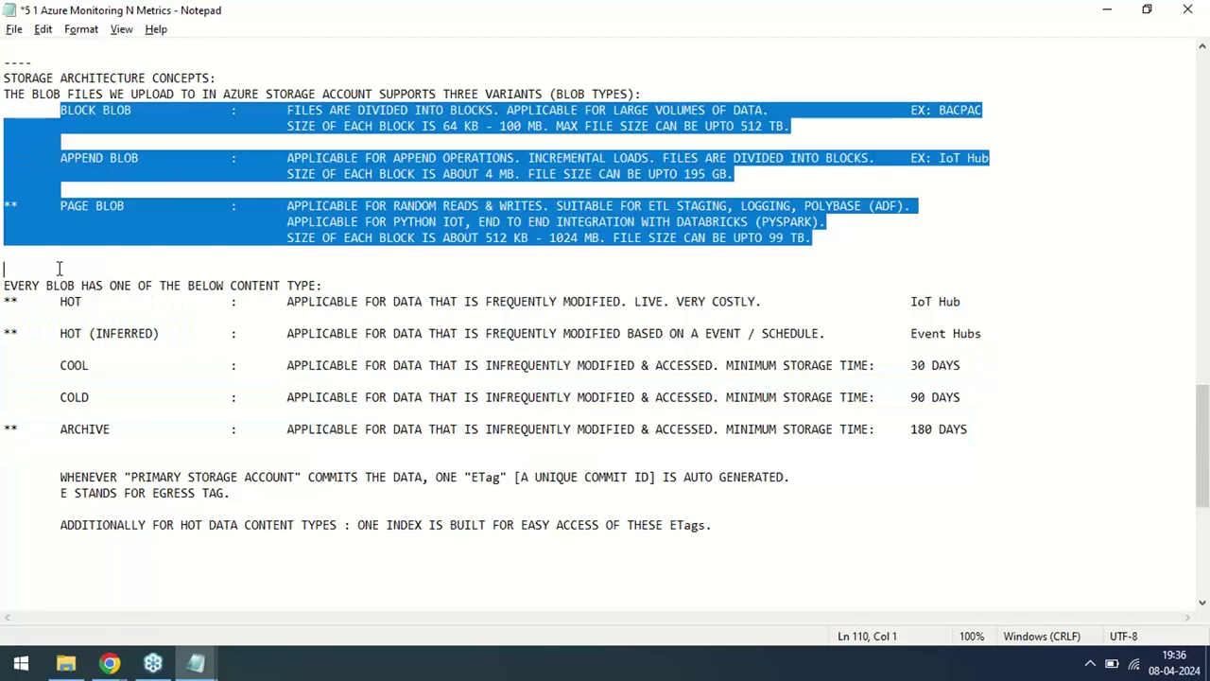
left_click_drag(555, 95, 633, 91)
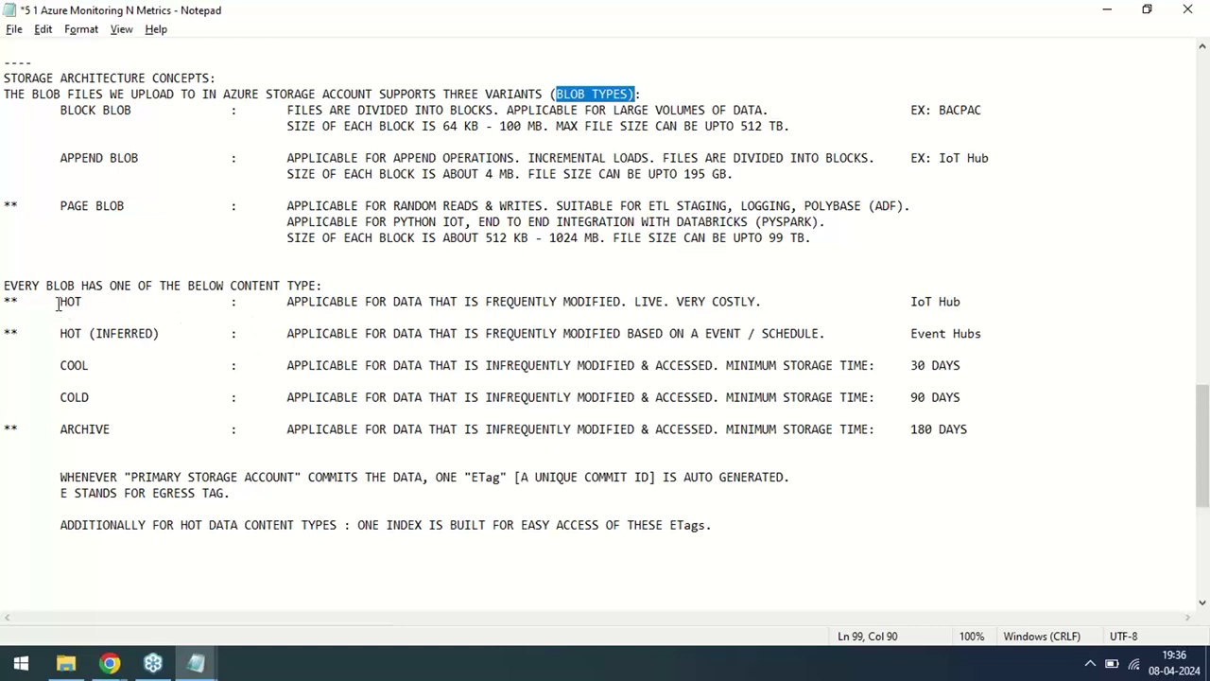
left_click_drag(59, 302, 4, 450)
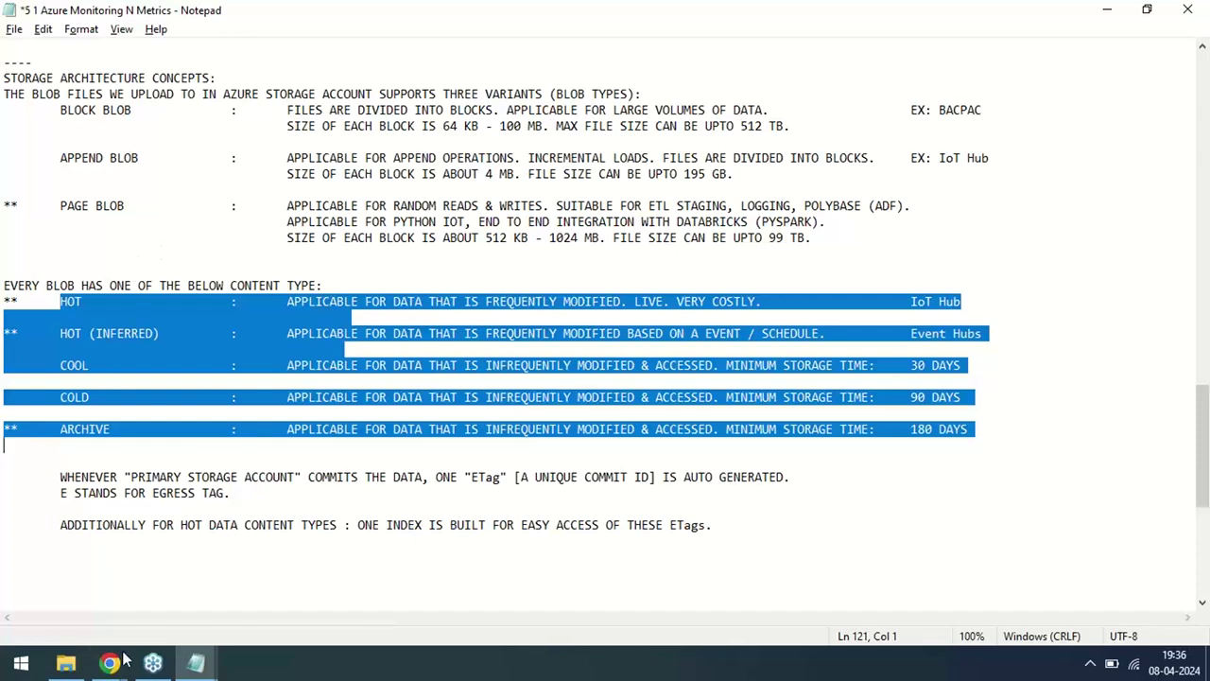
Step: Switch to the Azure portal and select 4 5 FAQs Answers - SQL Basics V2 Level 1.docx for upload to containerff
mouse_move(111, 664)
left_click(261, 621)
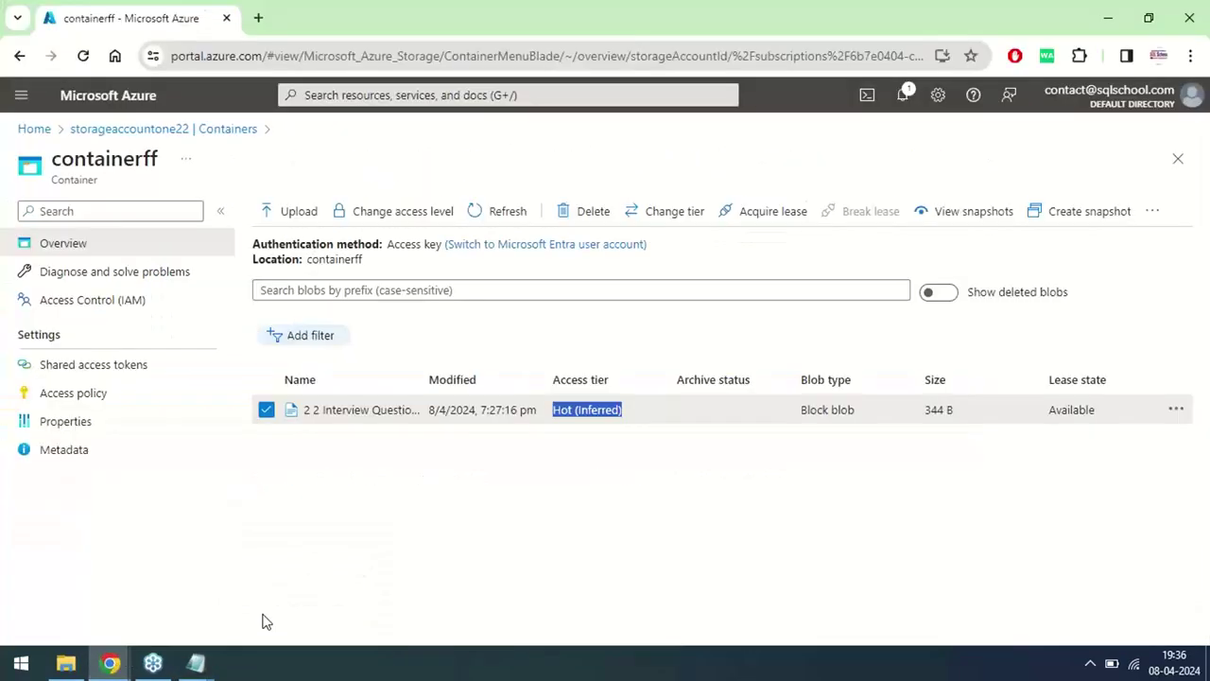
left_click(299, 212)
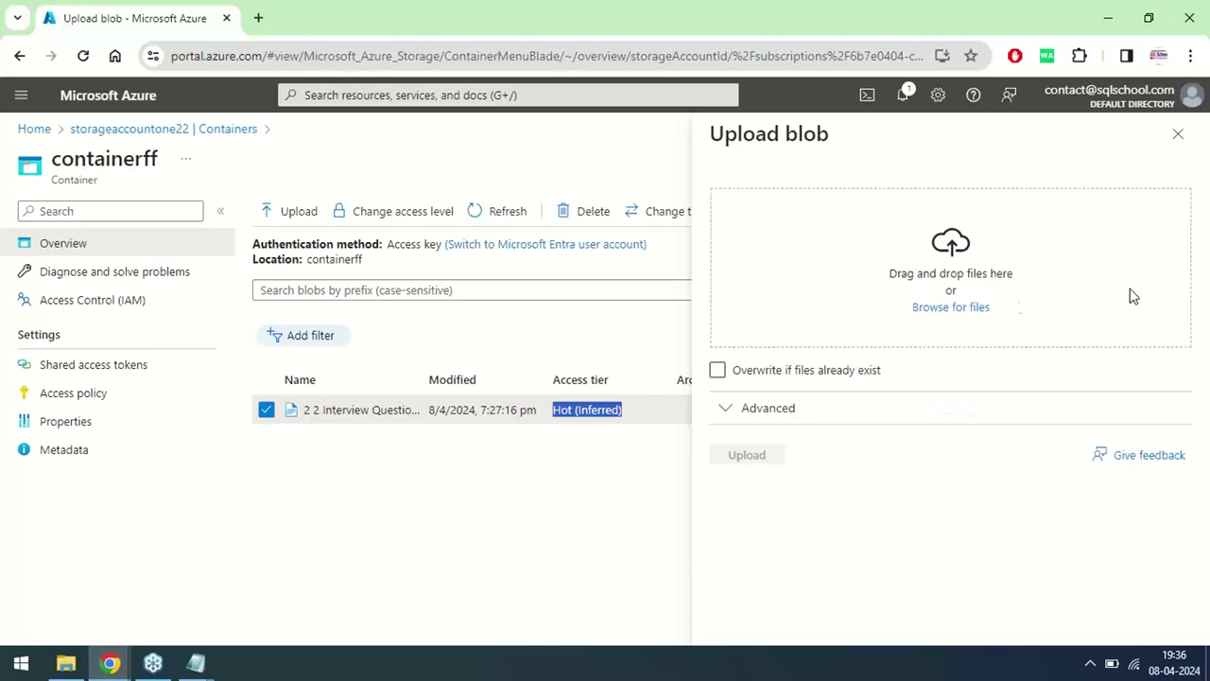
left_click(950, 309)
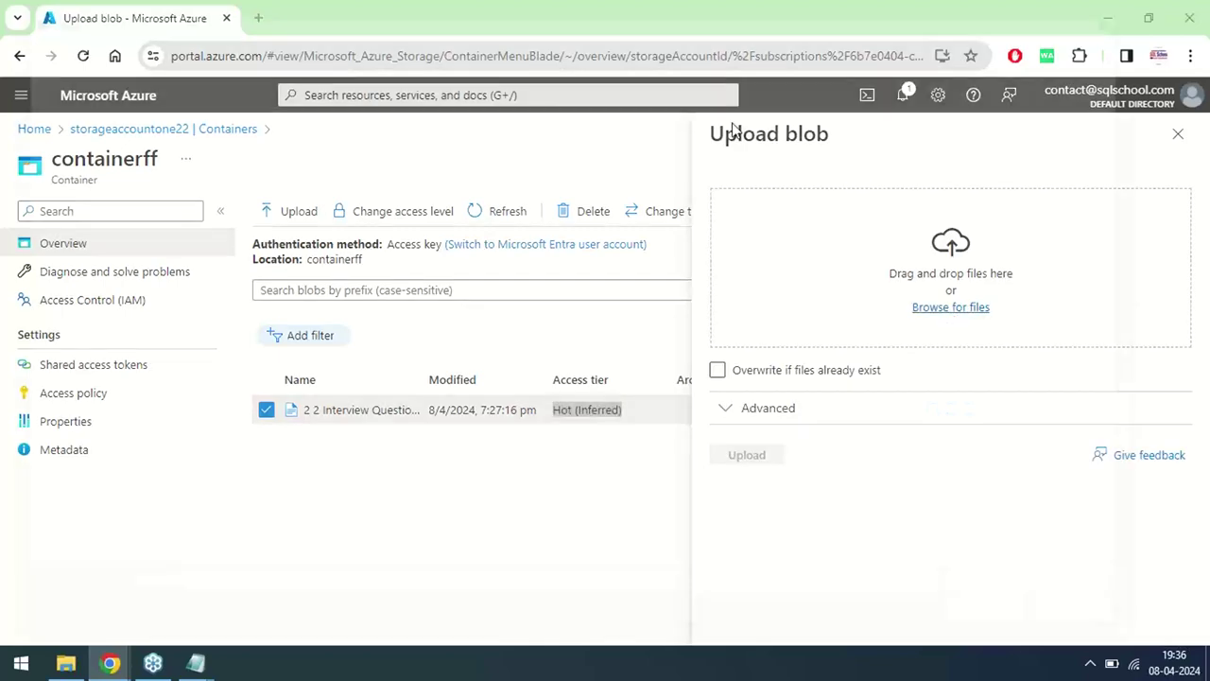
double_click(626, 435)
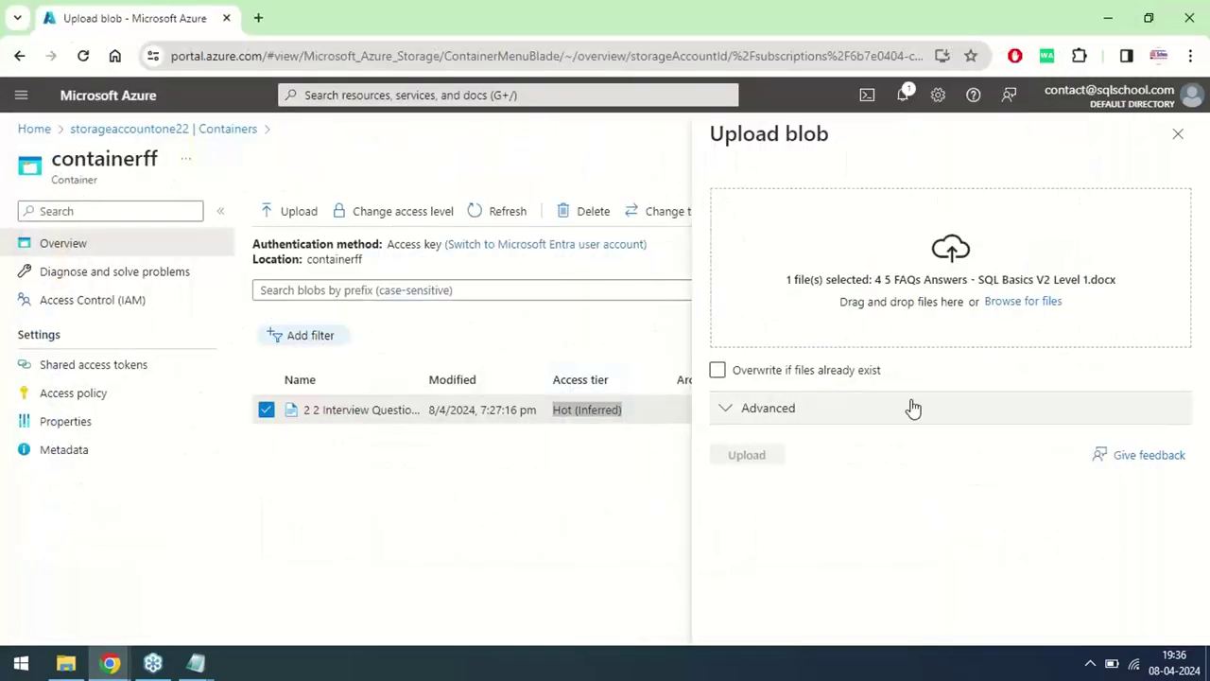
Step: Examine the available blob types and block sizes in the advanced settings of the blob upload
left_click(748, 413)
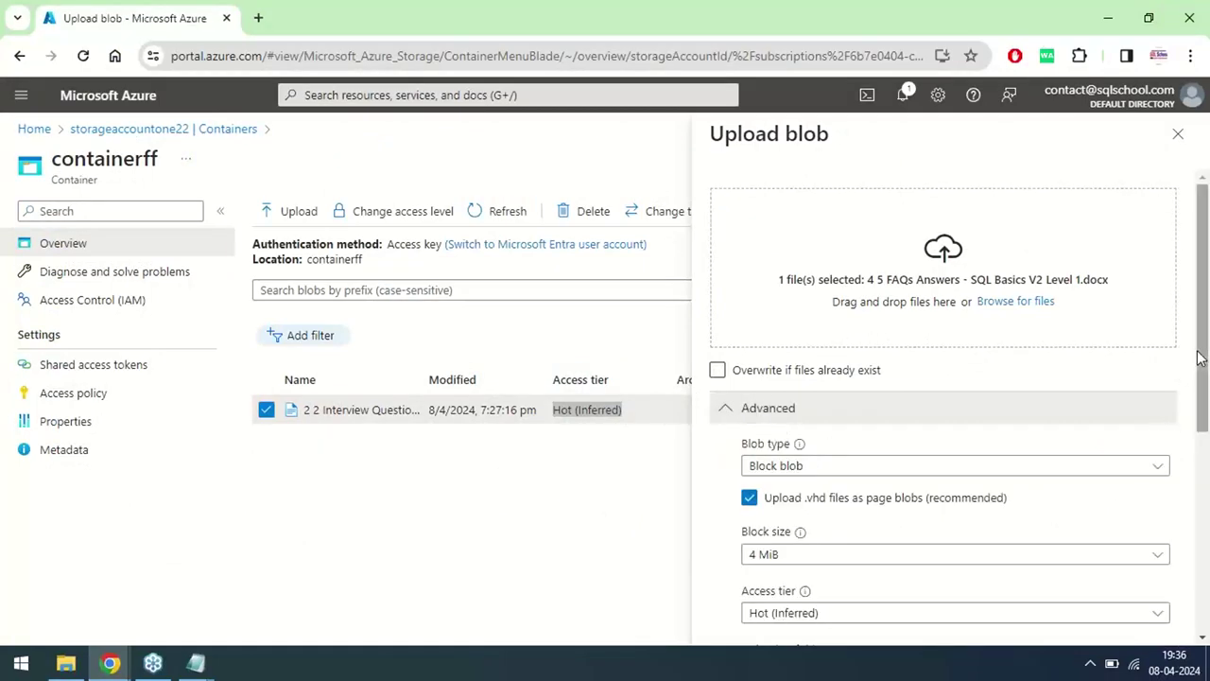
left_click_drag(1203, 366, 1205, 486)
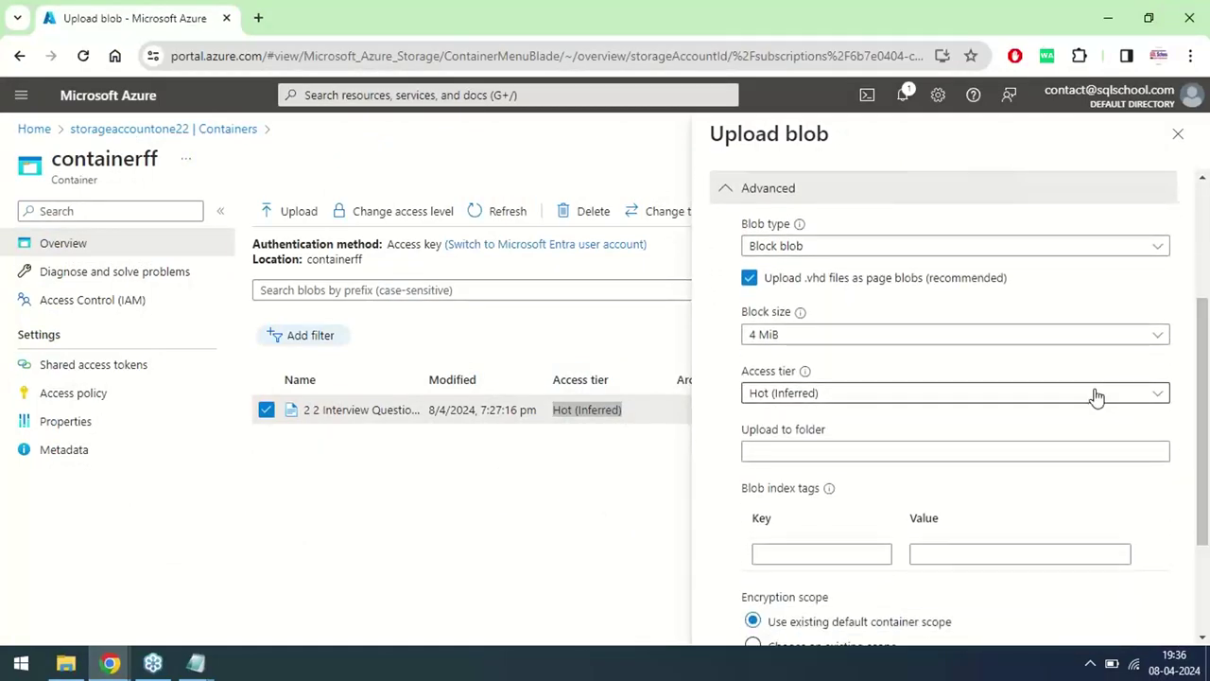
left_click(835, 248)
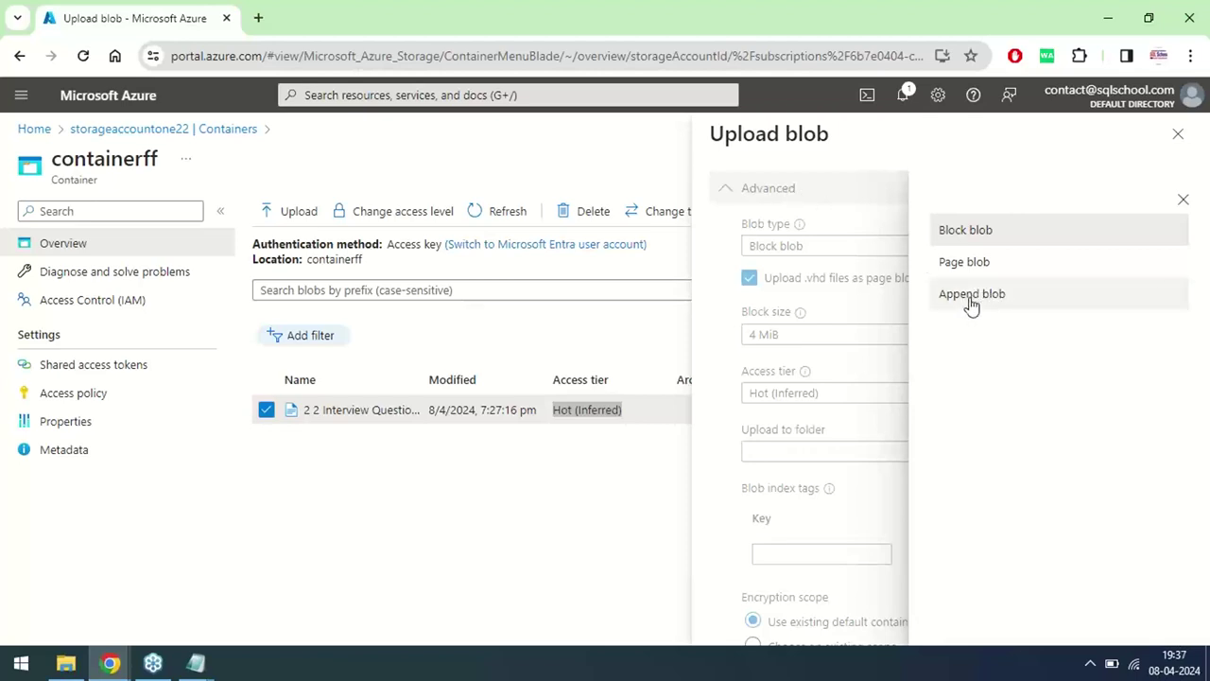
left_click(856, 230)
left_click(823, 338)
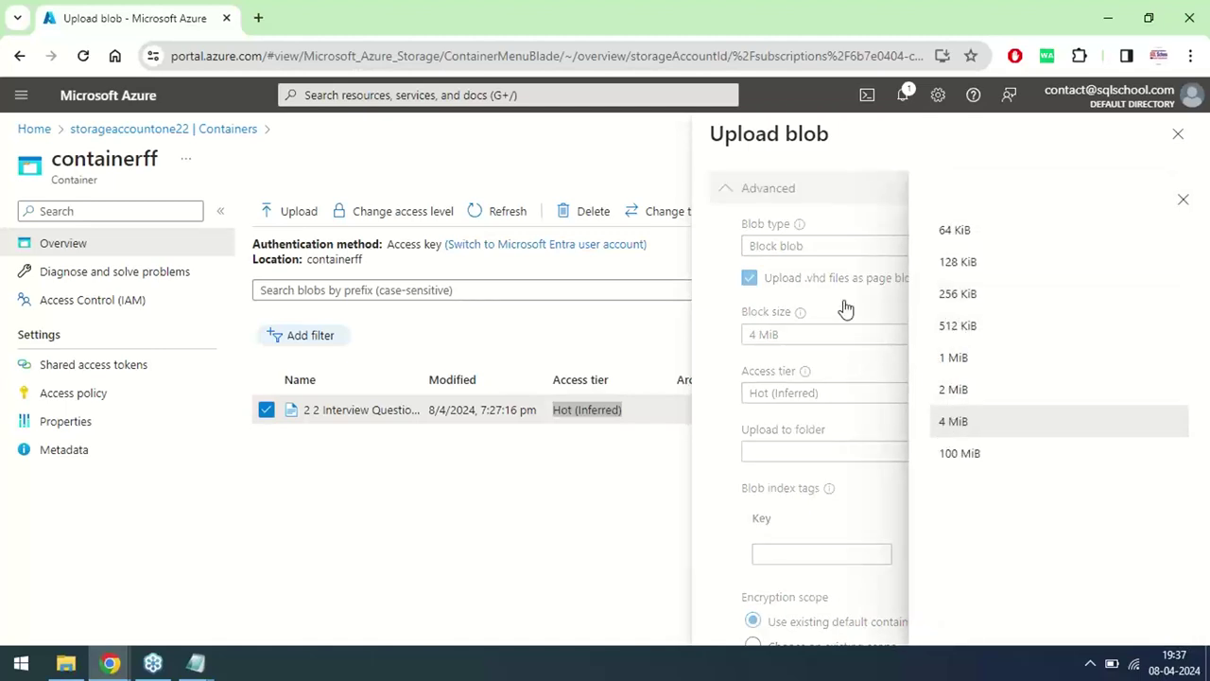
left_click(842, 306)
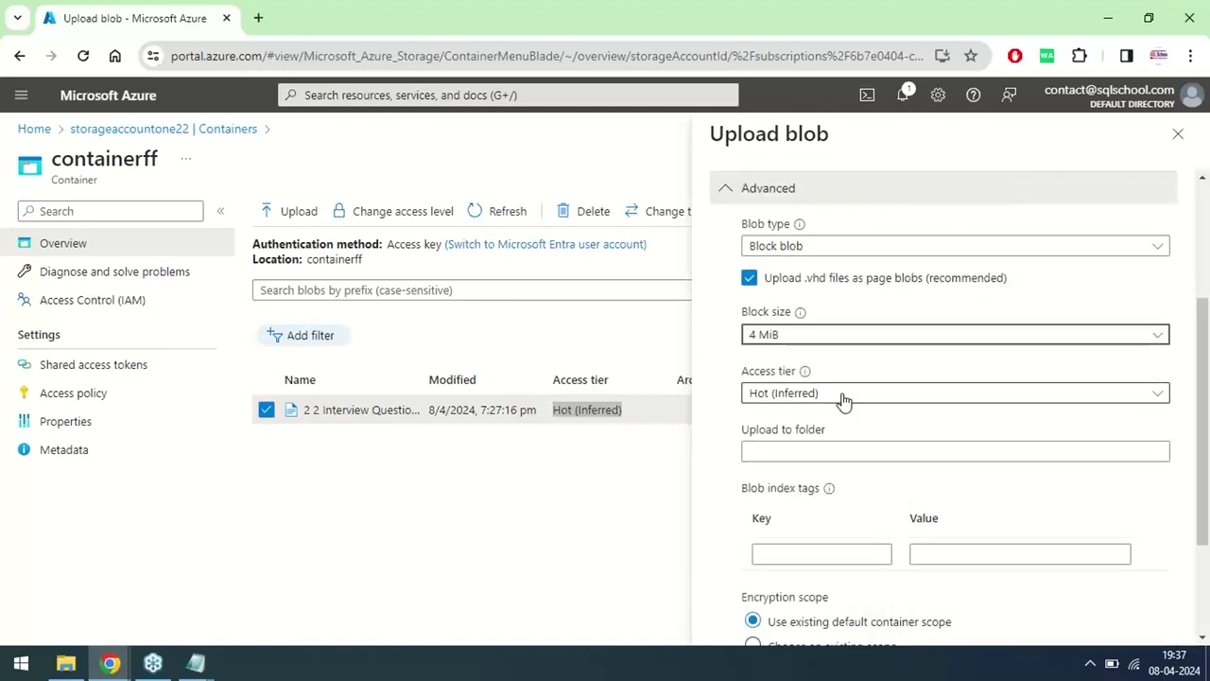
left_click(850, 346)
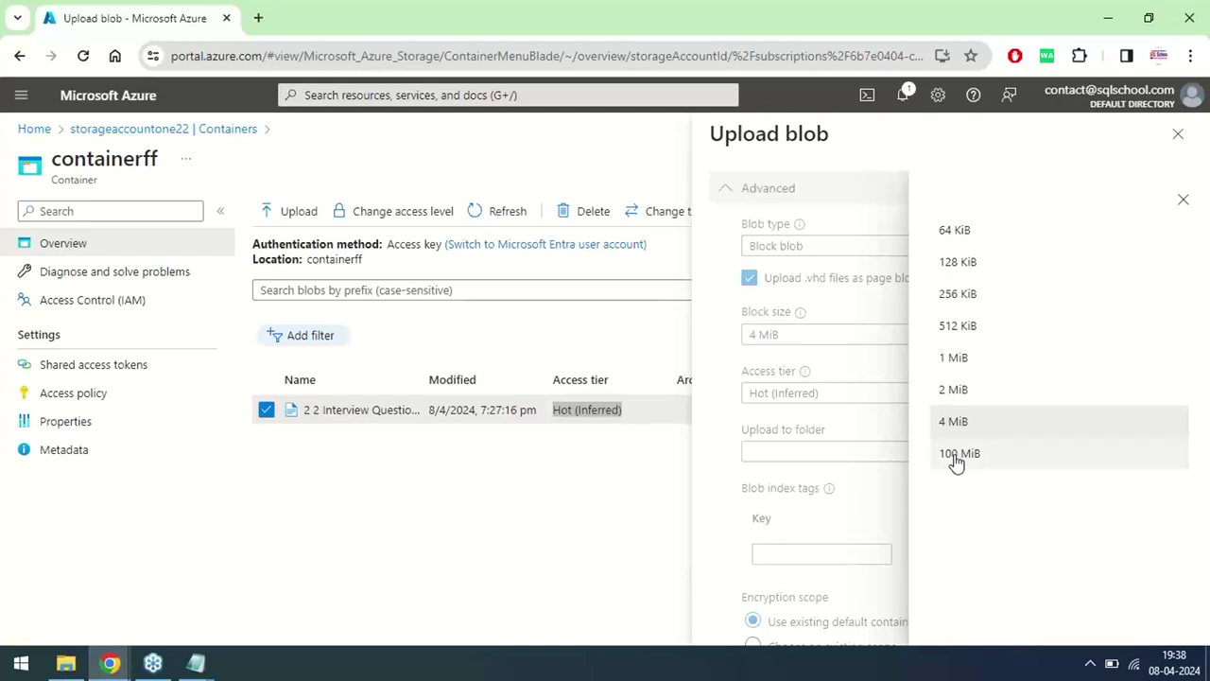
left_click(832, 339)
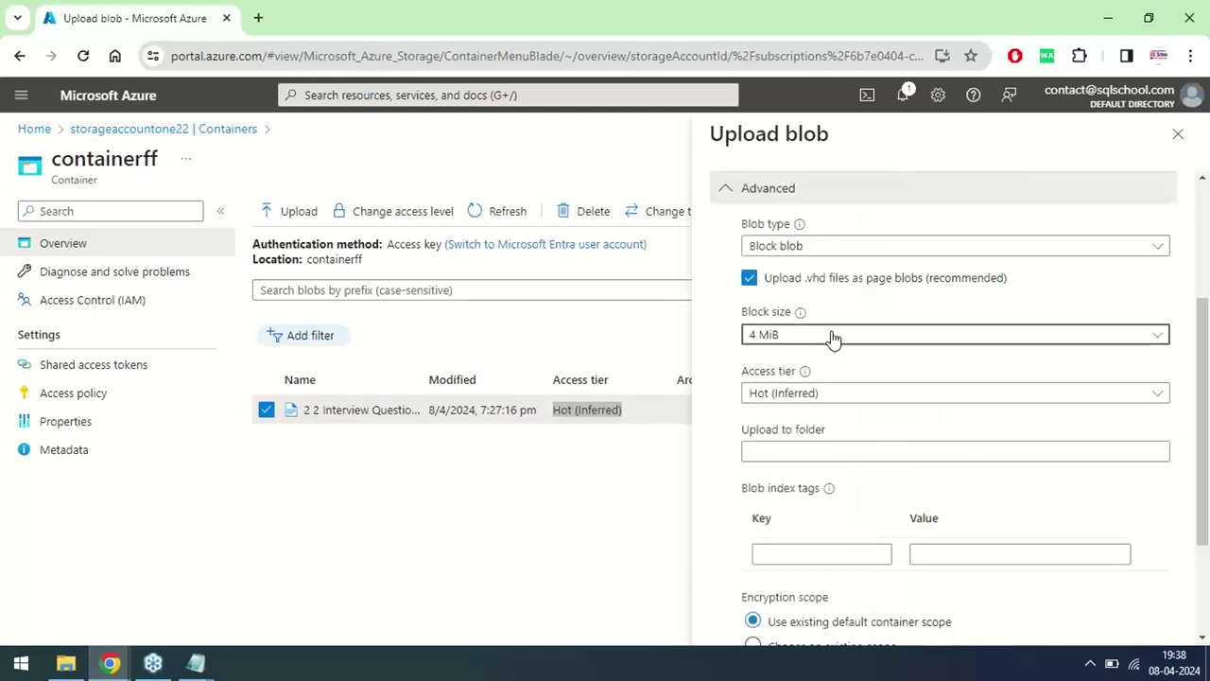
Step: Set the access tier of the upload to Cold and highlight the blob index tags heading
left_click(824, 394)
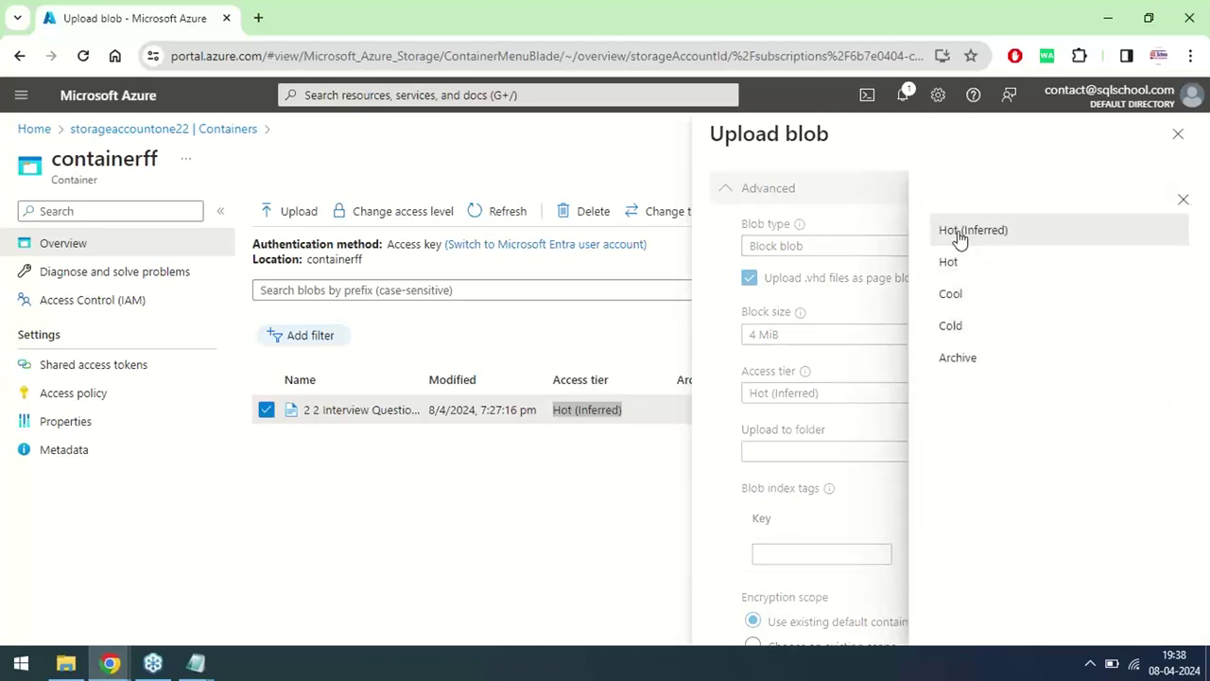
left_click(962, 328)
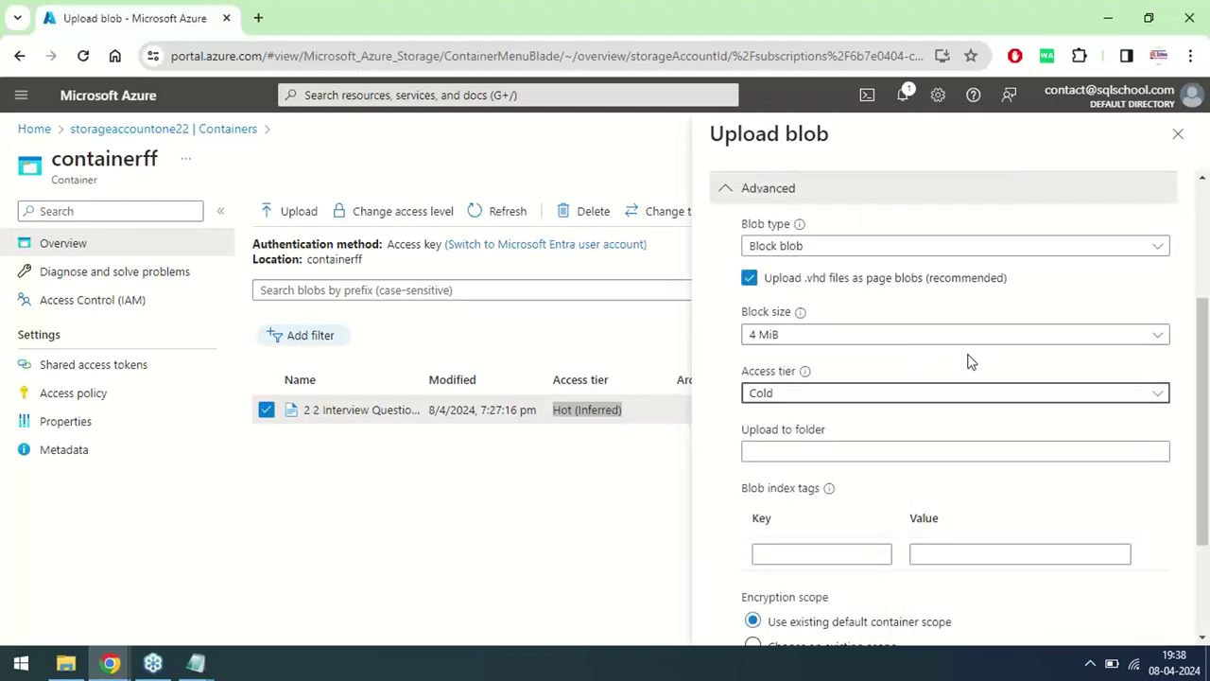
left_click(777, 556)
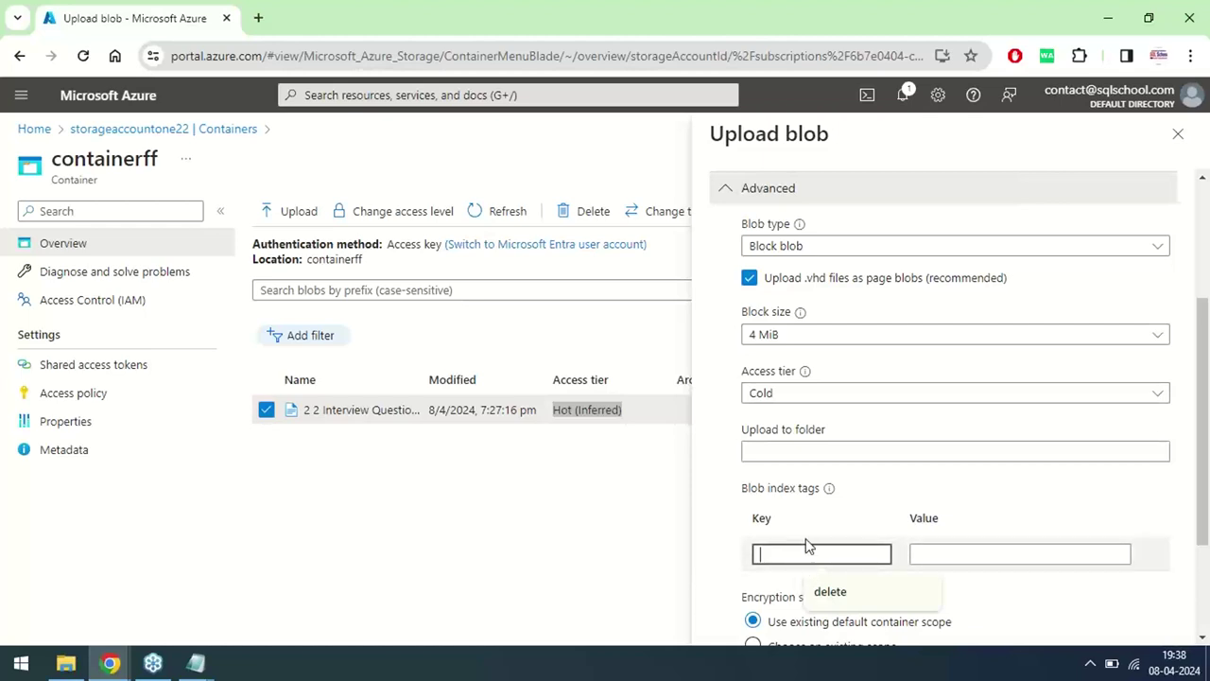
left_click_drag(743, 488, 819, 493)
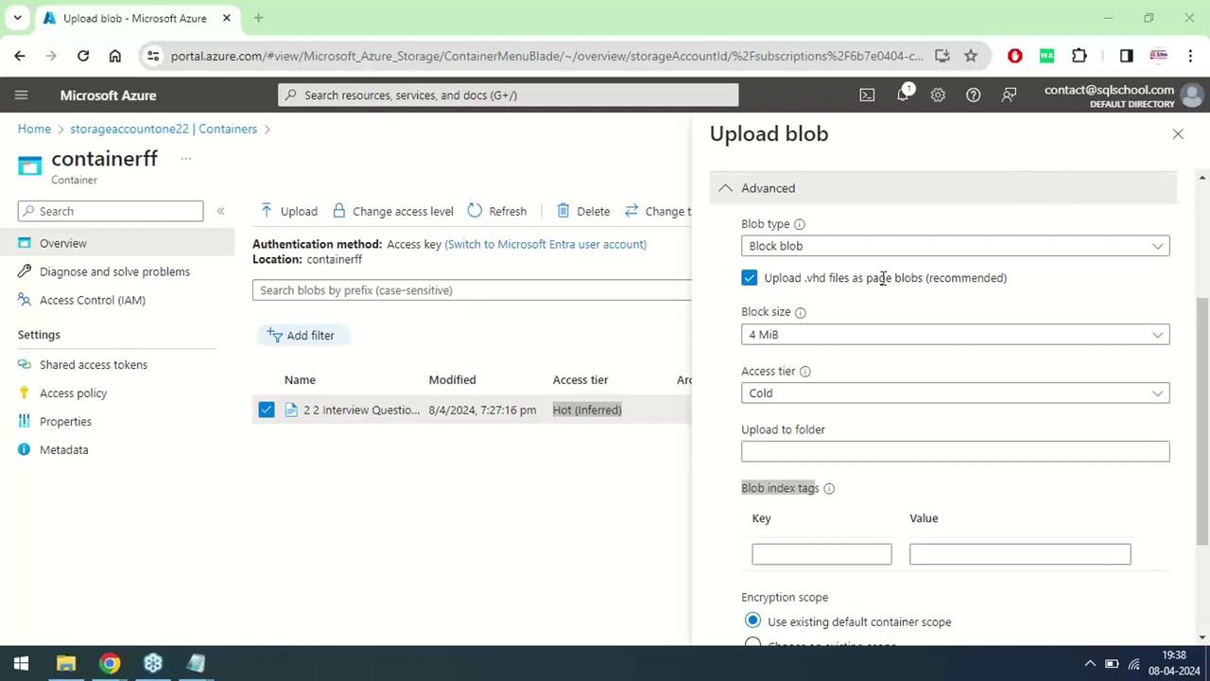
Step: Enter timestamp as the key of the first blob index tag
left_click(773, 555)
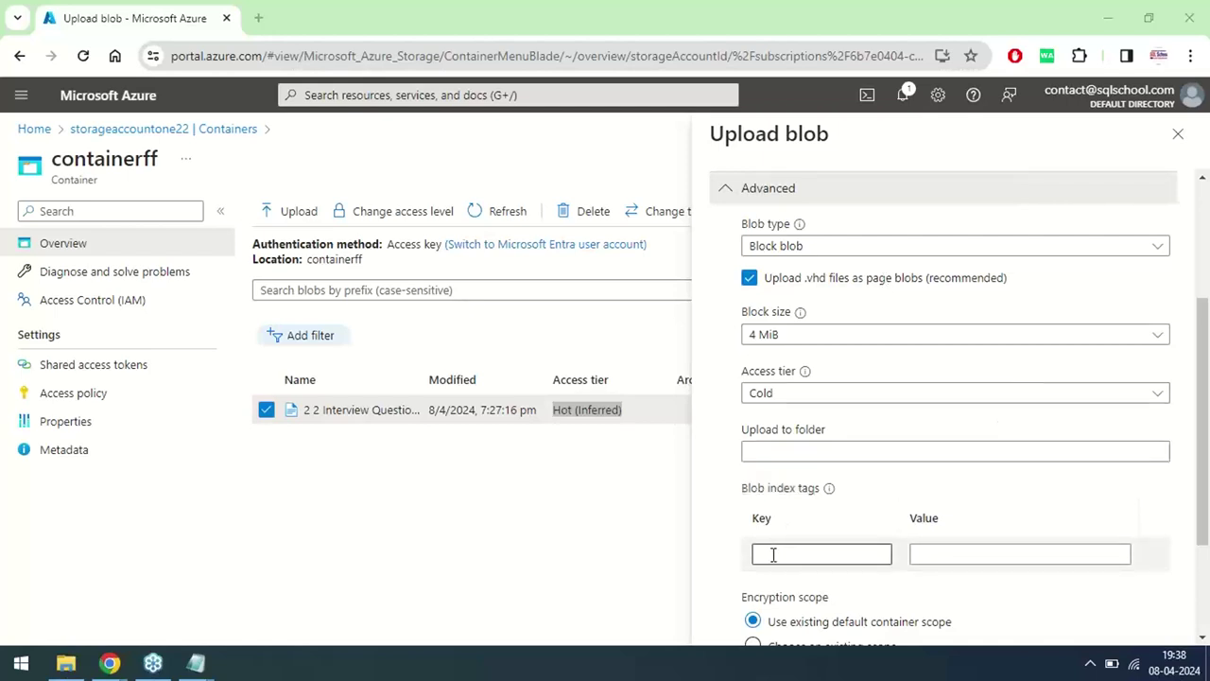
left_click(773, 555)
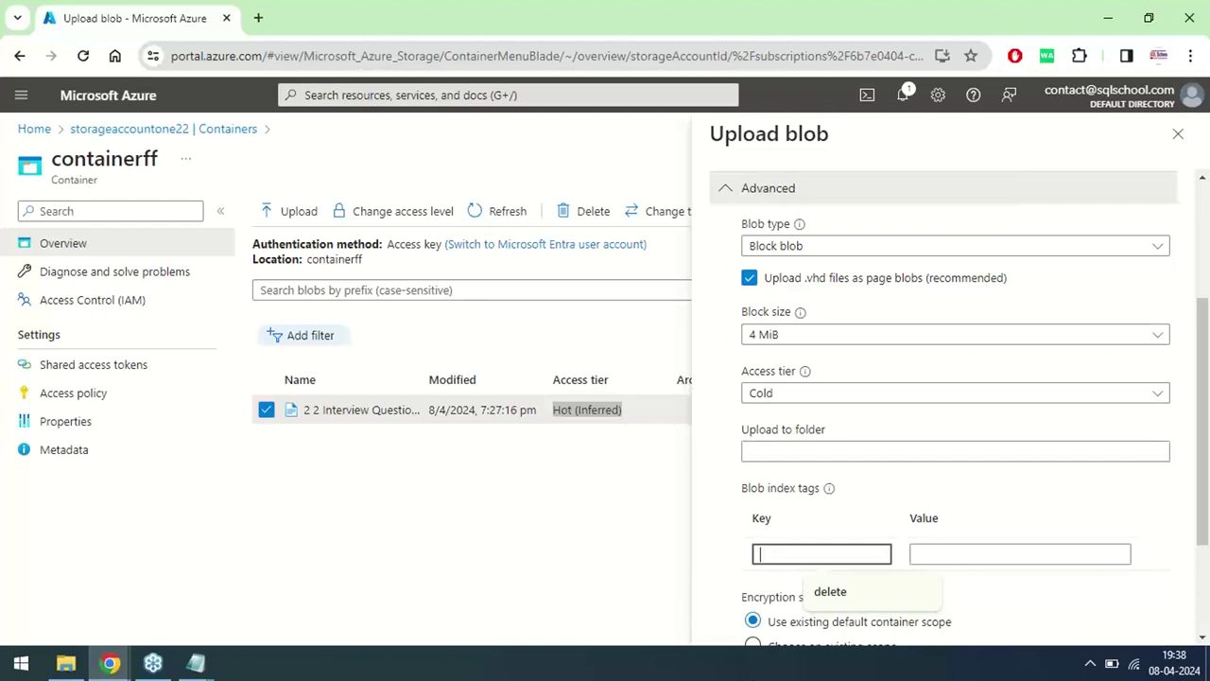
type("TIME")
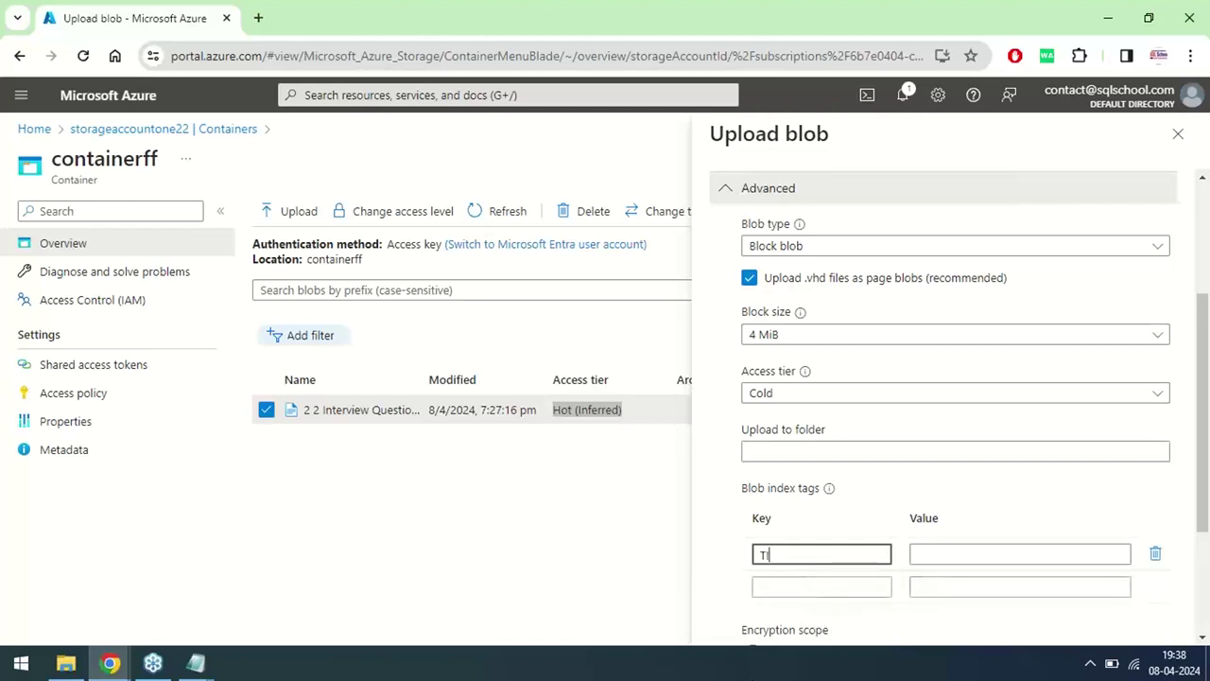
key("BackSpace")
key("BackSpace")
key("BackSpace")
key("BackSpace")
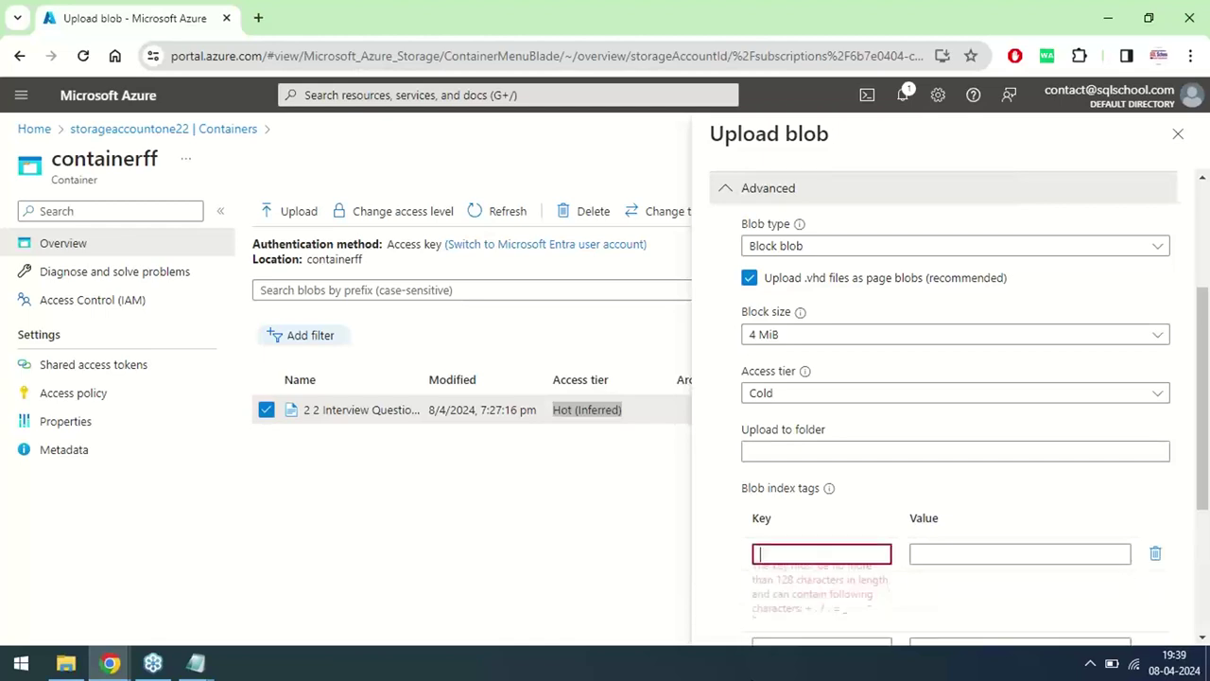
type("timestamp")
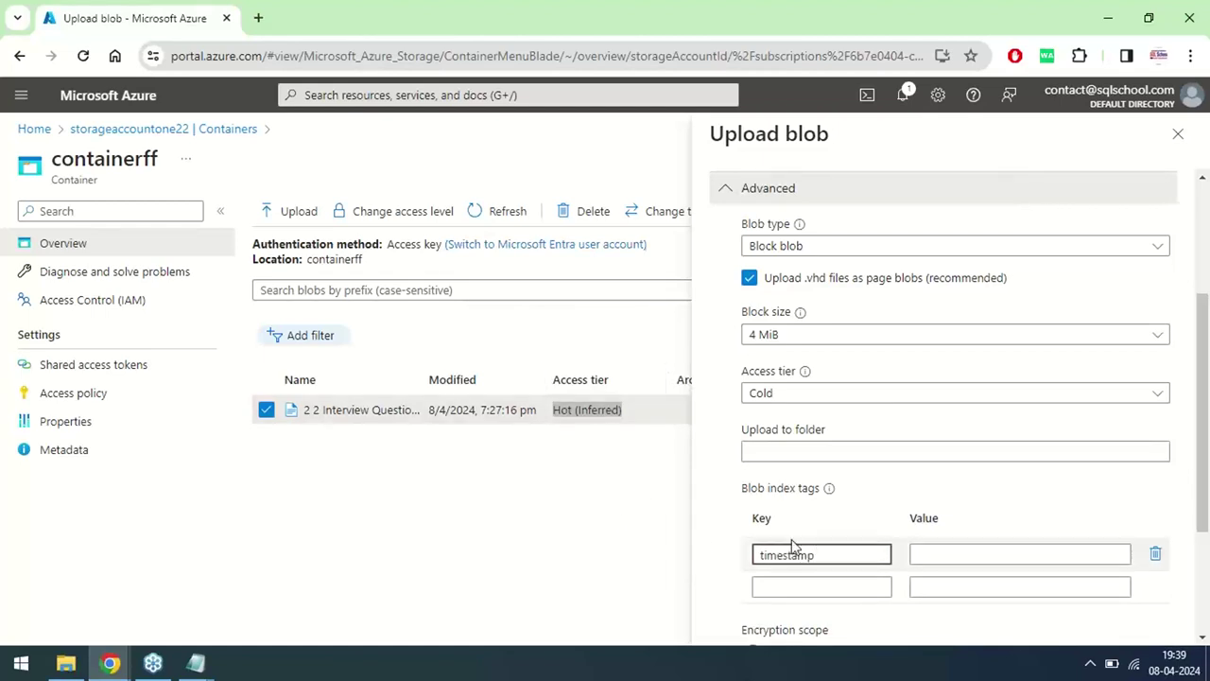
left_click(951, 552)
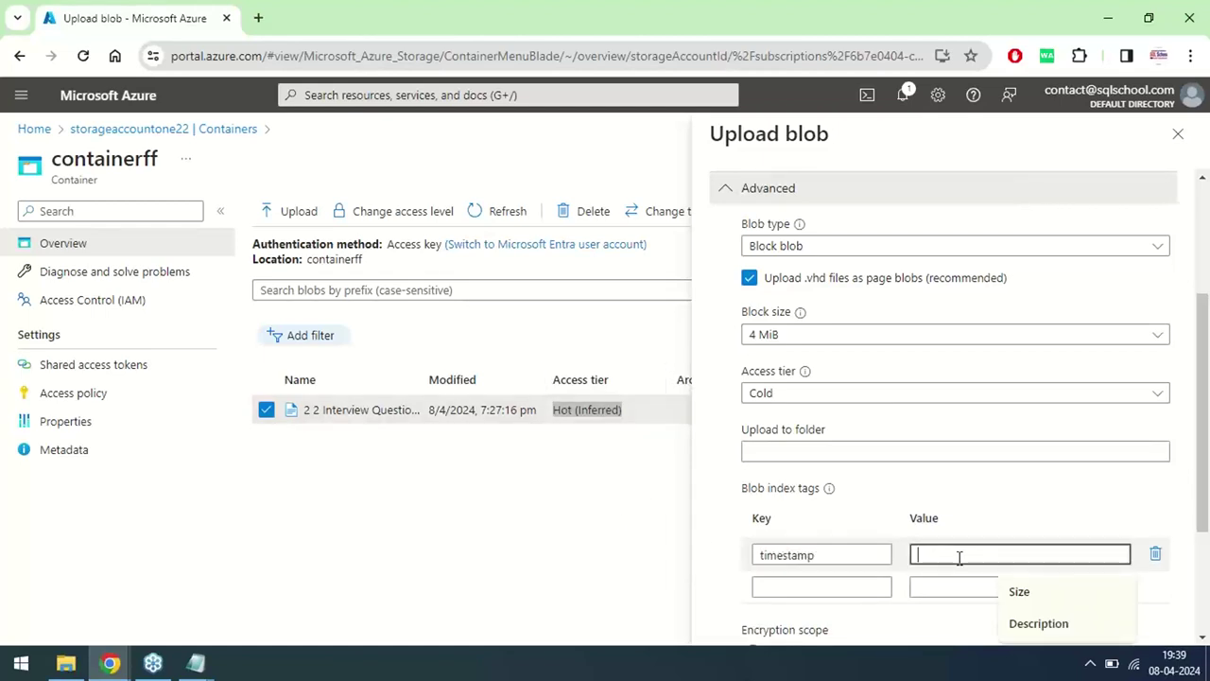
Step: Replace the first blob index tag's key with id and give it the value 10001
double_click(794, 554)
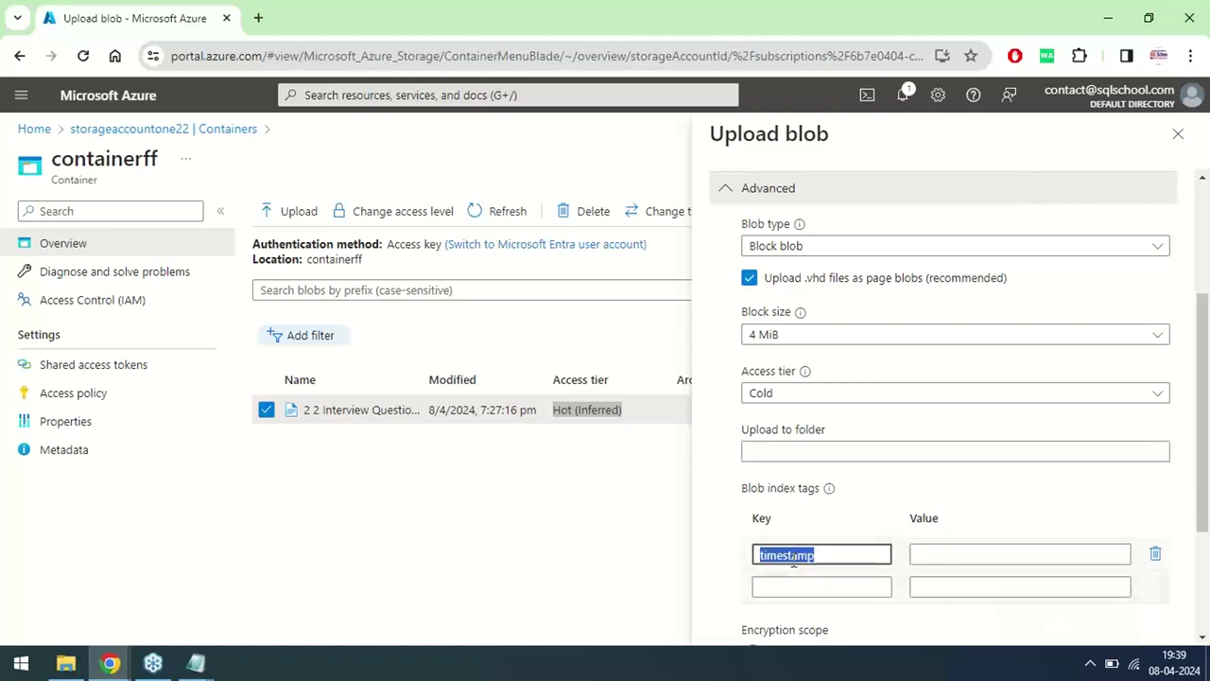
key("BackSpace")
type("id")
scroll(955, 406, "down", 1)
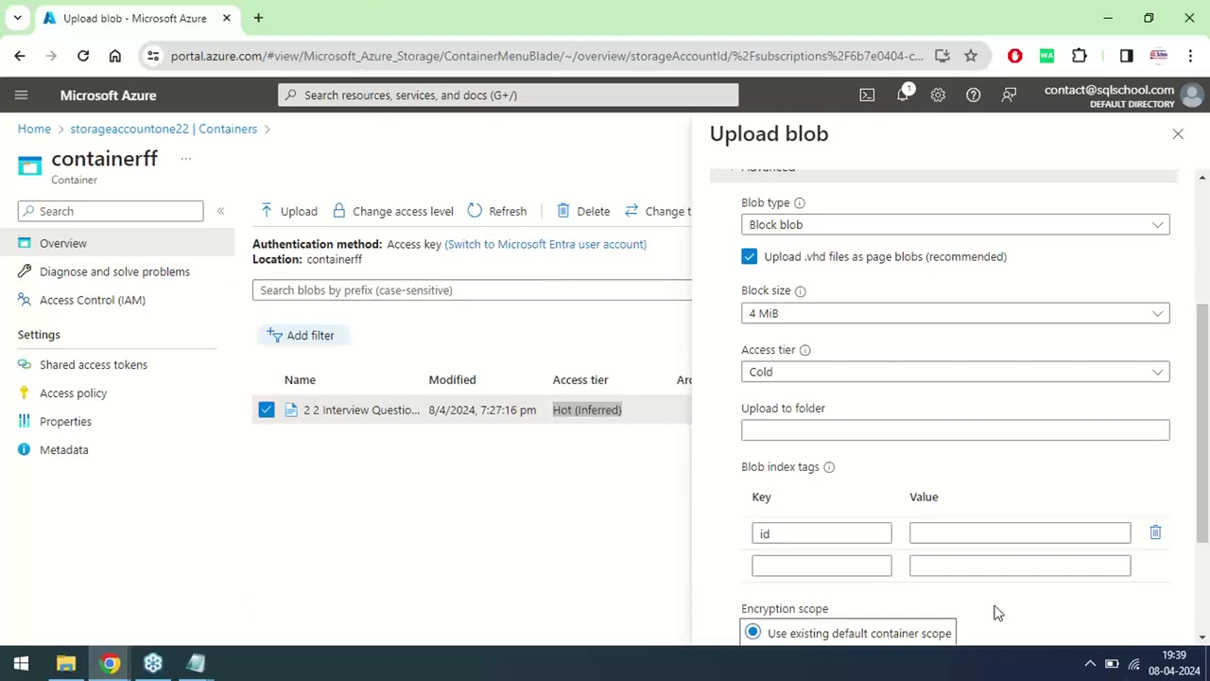
left_click(945, 534)
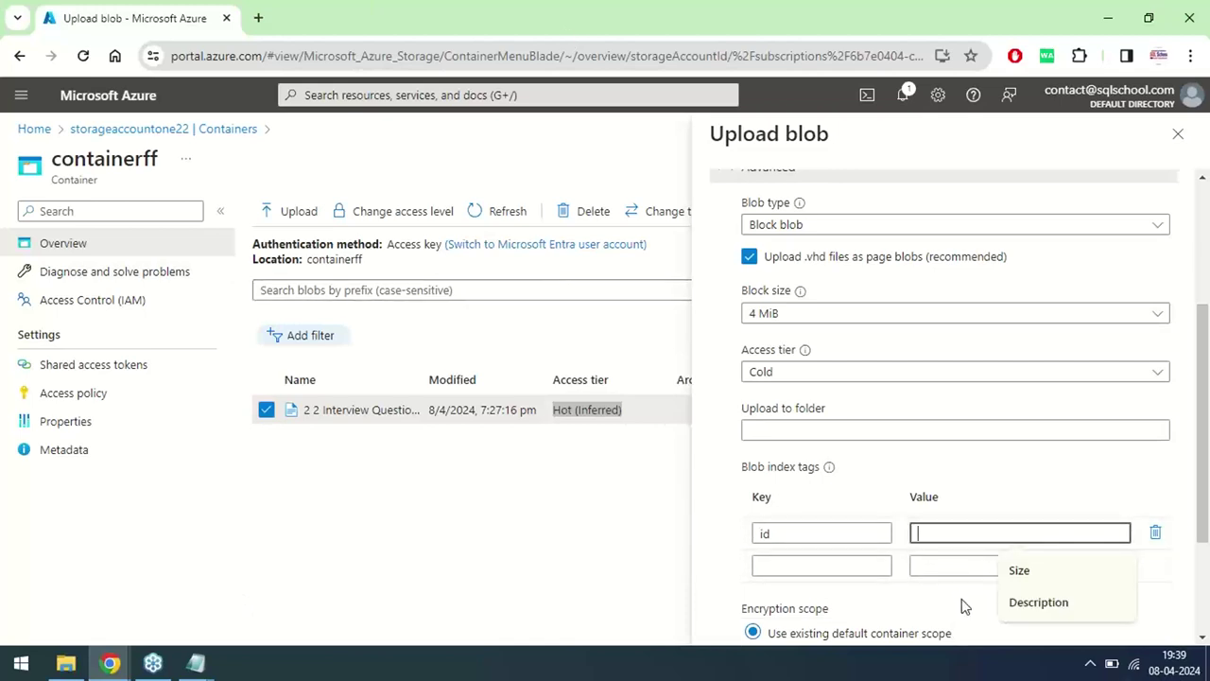
type("10001")
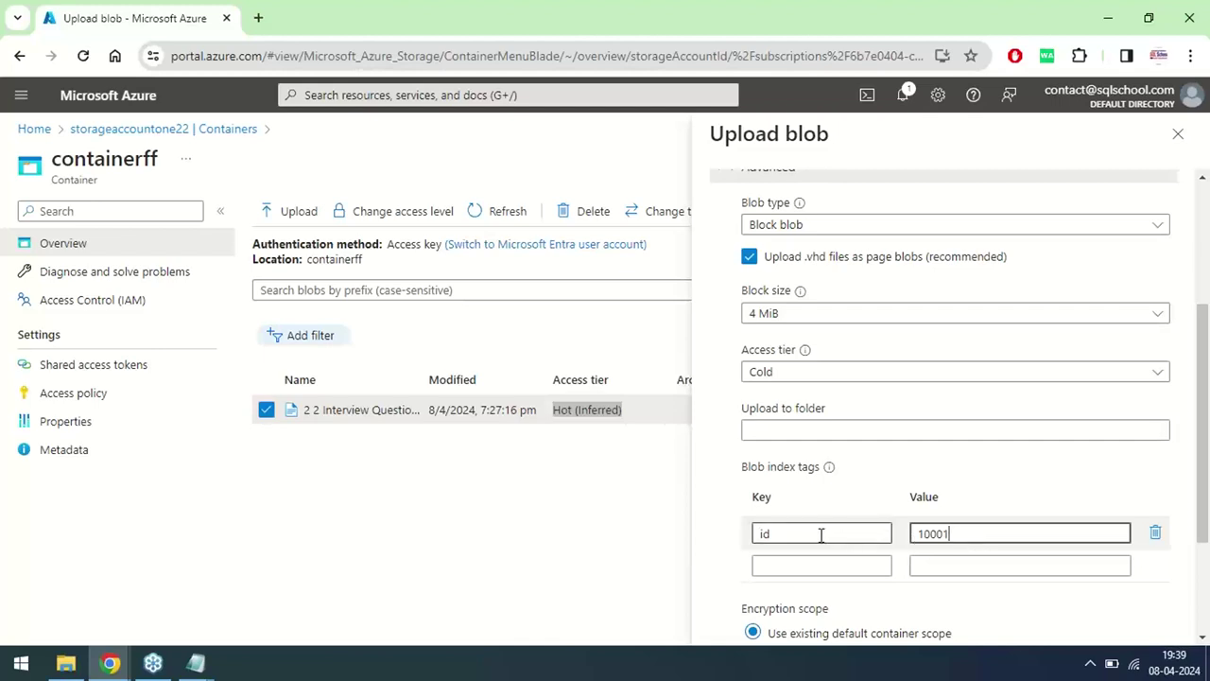
Step: Change the first blob index tag to the key gender with the value m
key("shift+Tab")
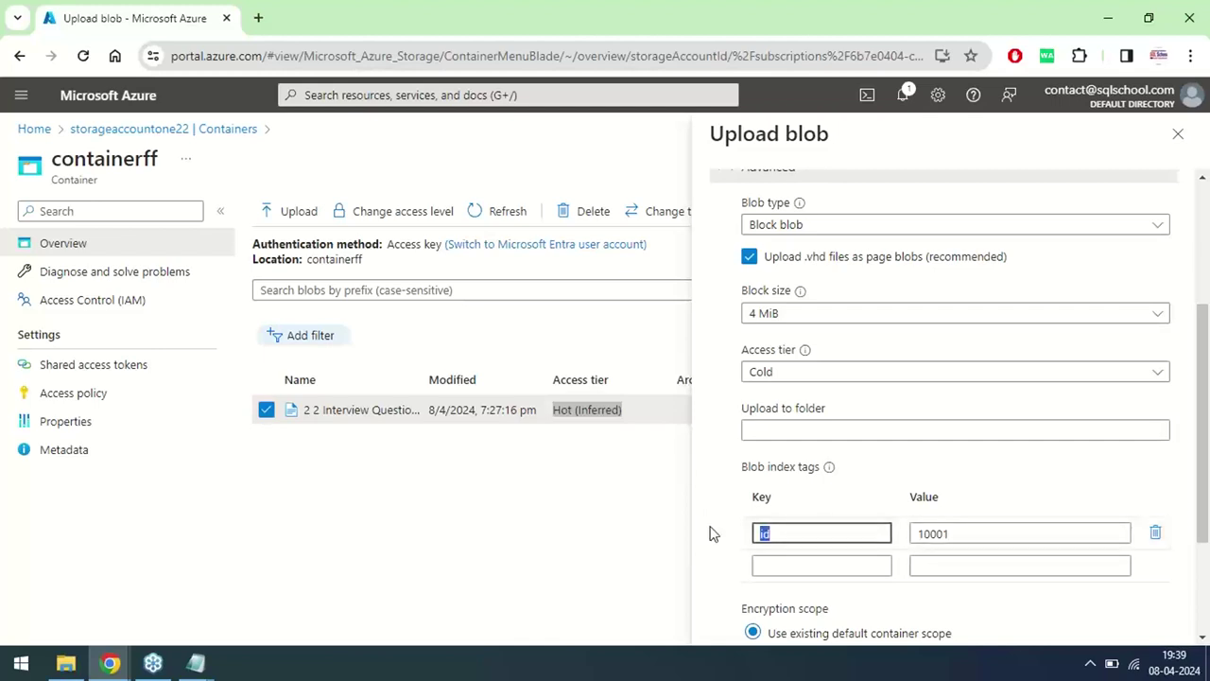
type("gender")
key("Tab")
key("Tab")
key("Tab")
key("Tab")
key("Tab")
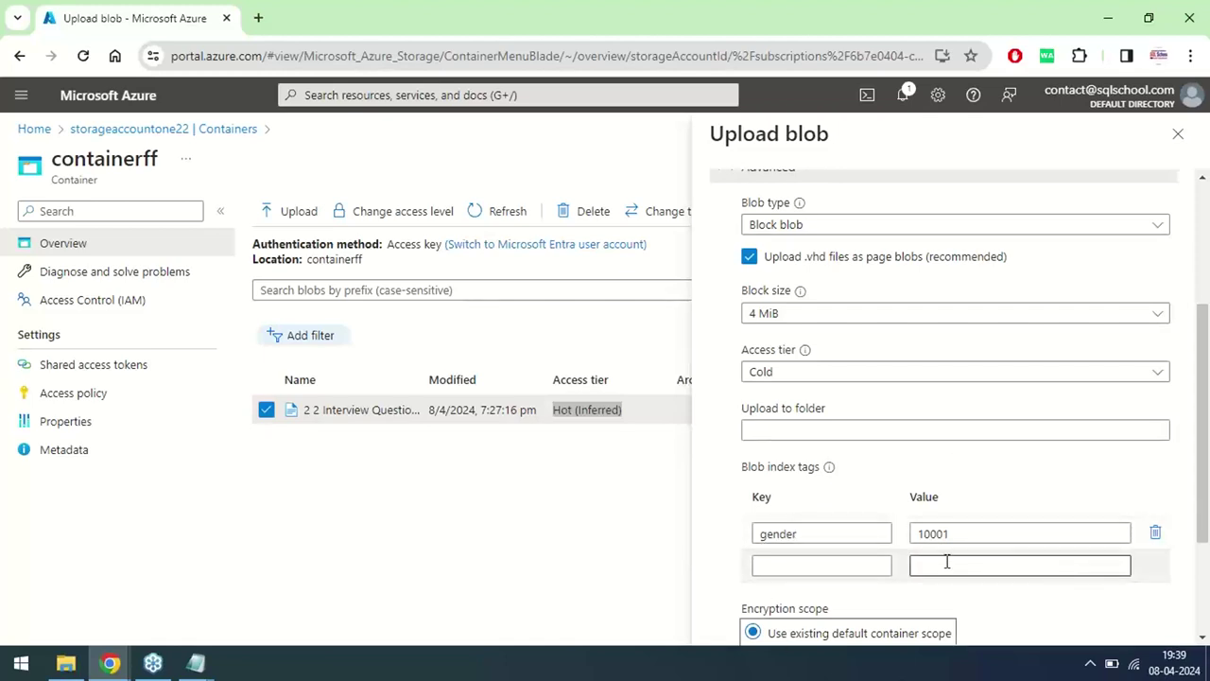
left_click(921, 532)
double_click(922, 532)
type("m")
Step: Add a second blob index tag with the key gender and the value f
left_click(812, 564)
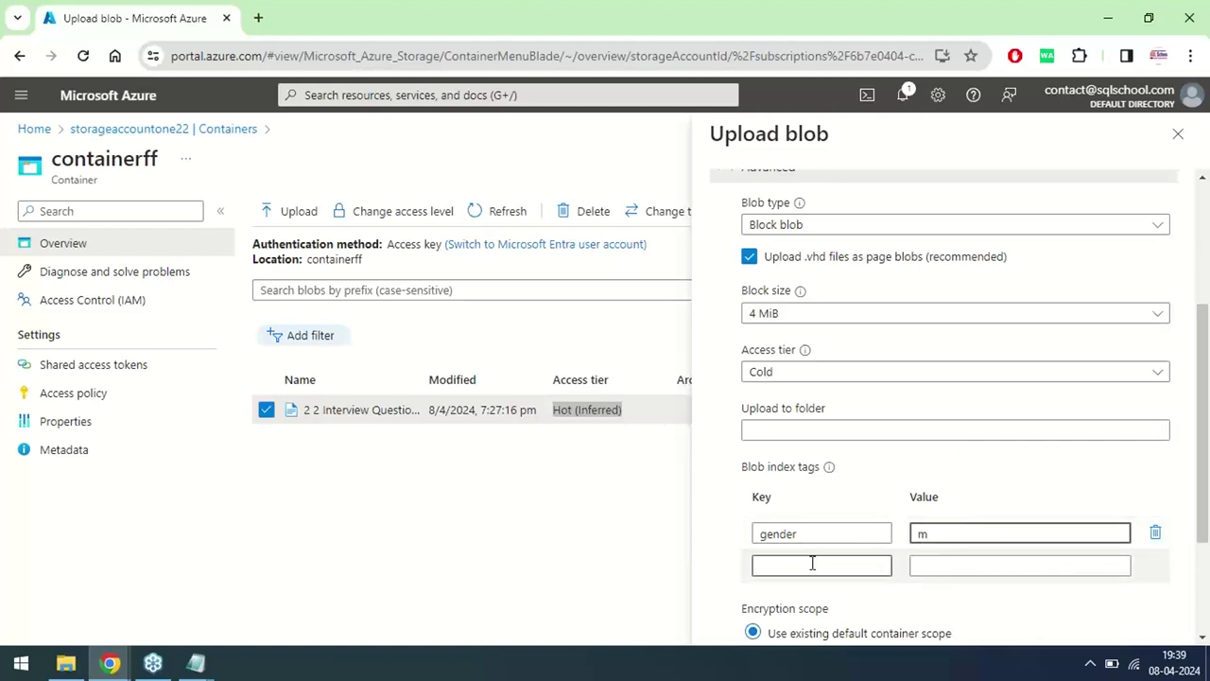
type("gender")
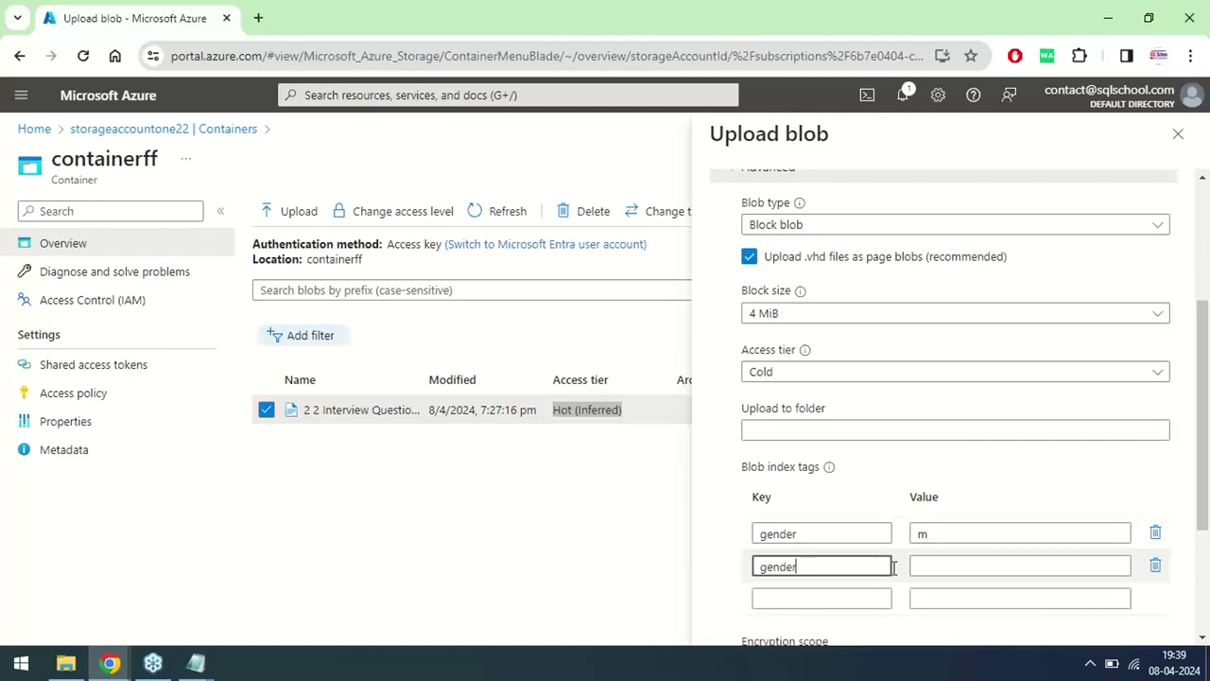
left_click(919, 566)
type("f")
Step: Add a third blob index tag with the key location and the value India, and start the upload
left_click(818, 593)
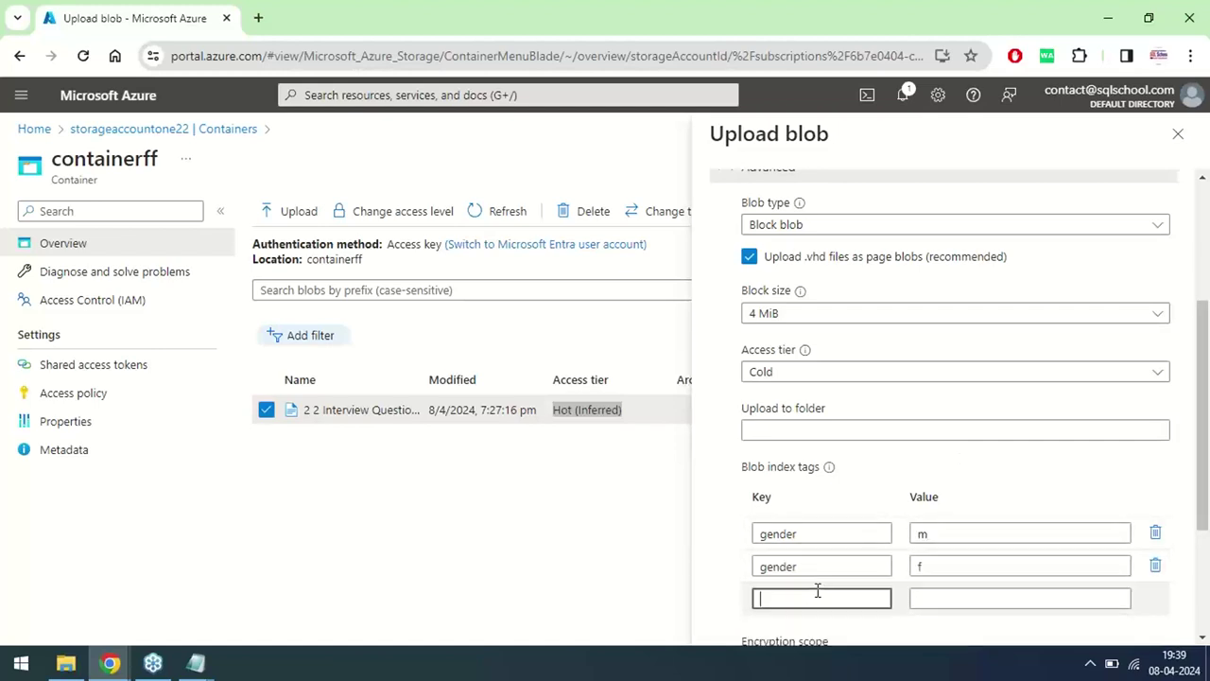
type("location")
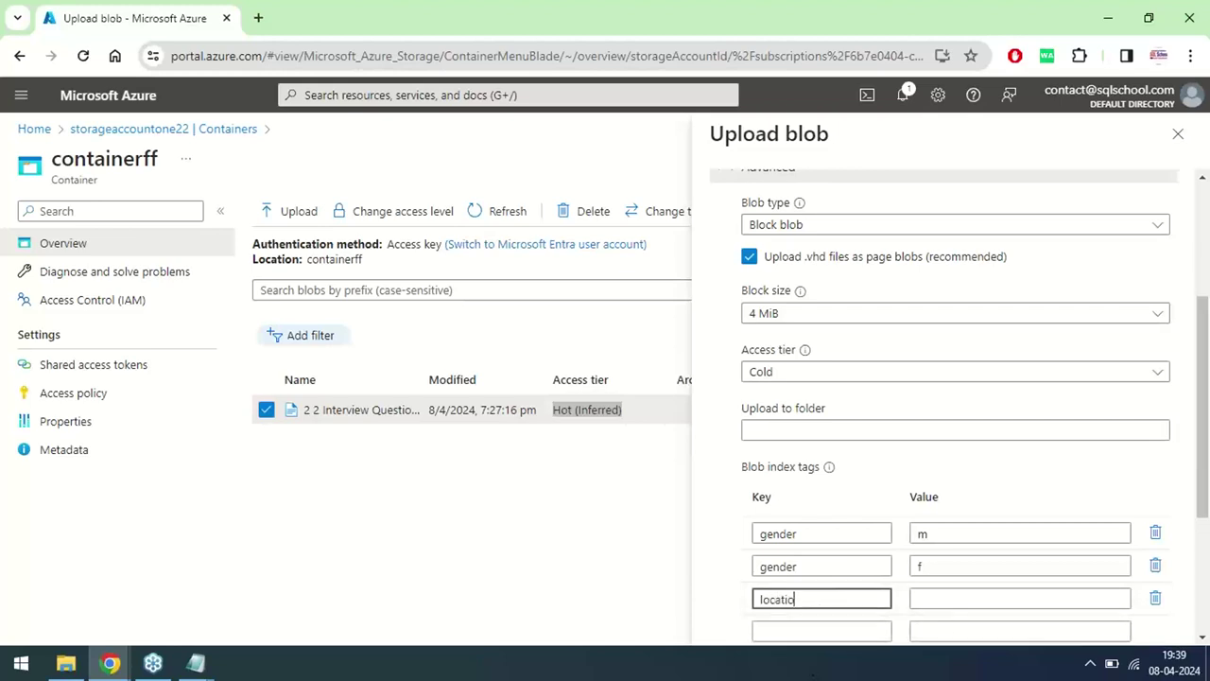
scroll(817, 593, "down", 3)
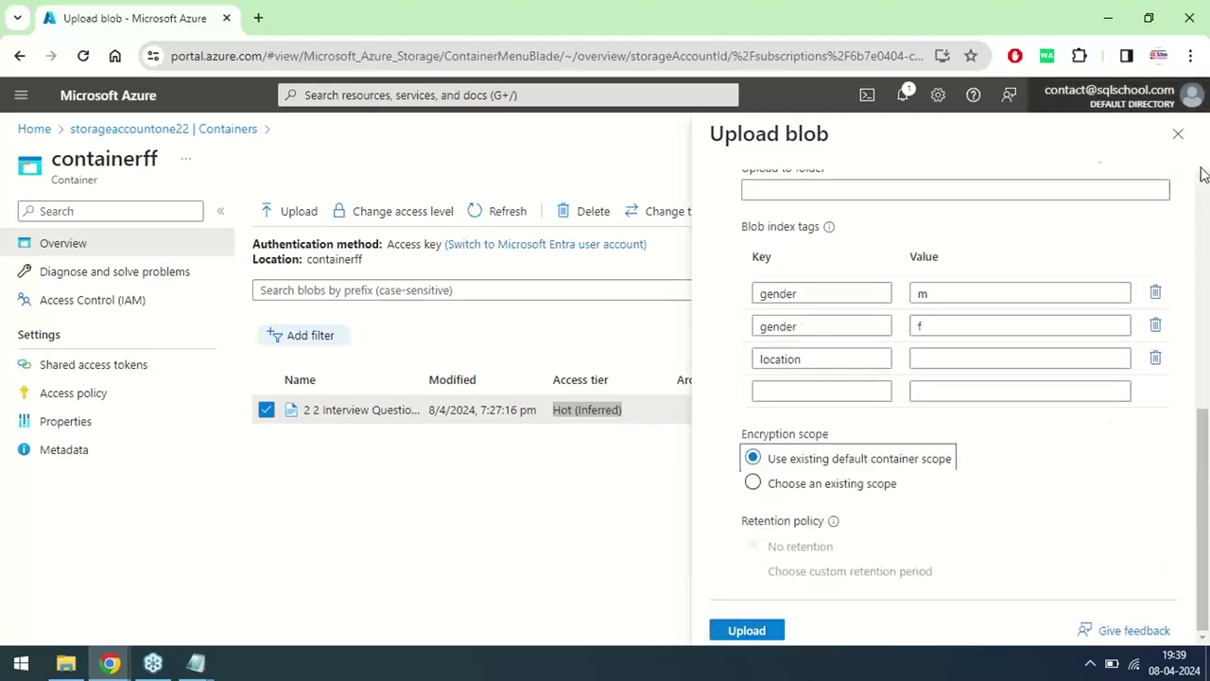
left_click(985, 361)
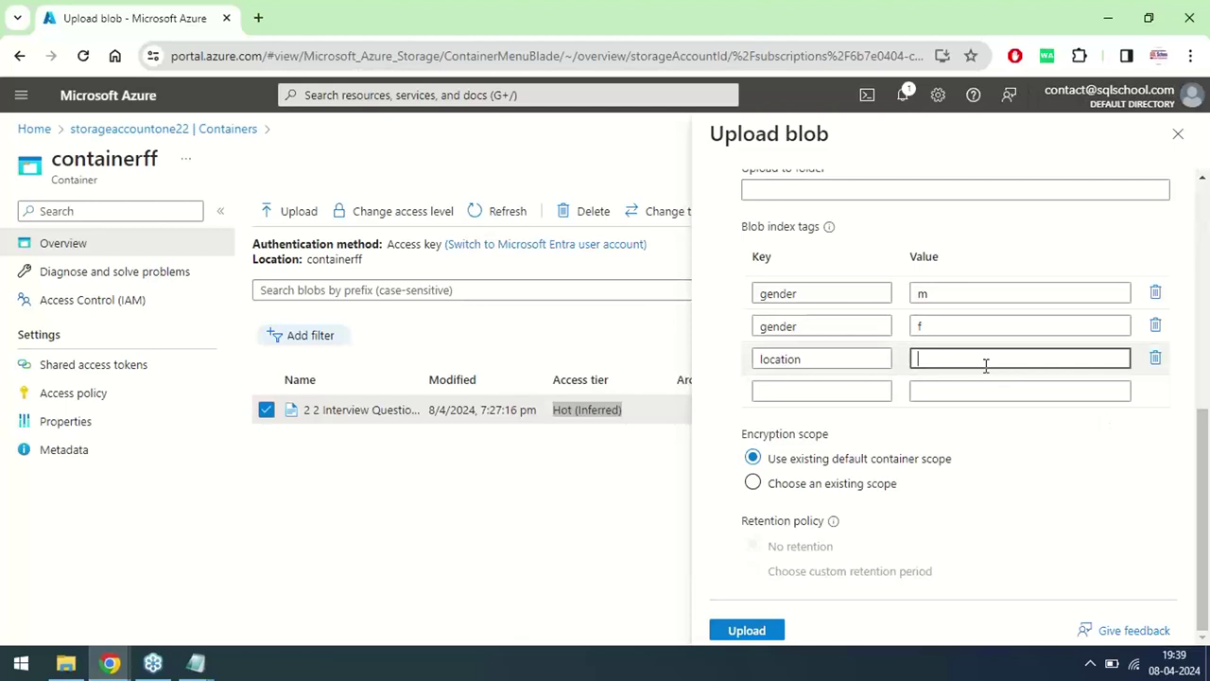
type("India")
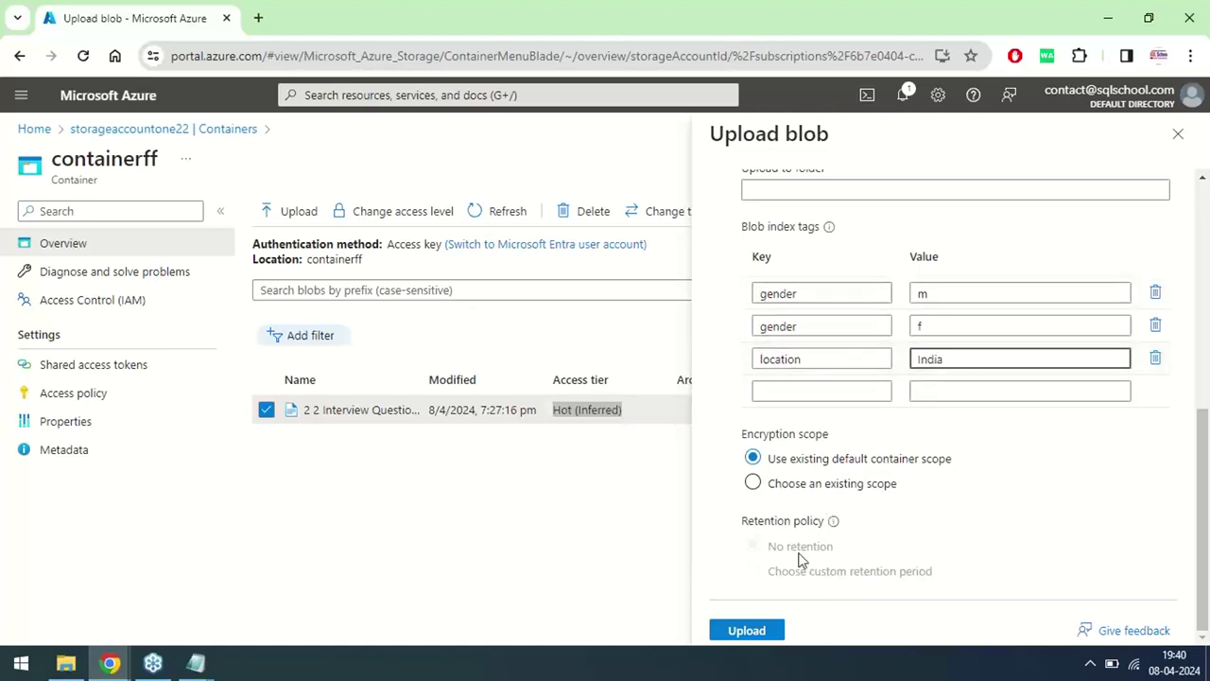
left_click(754, 630)
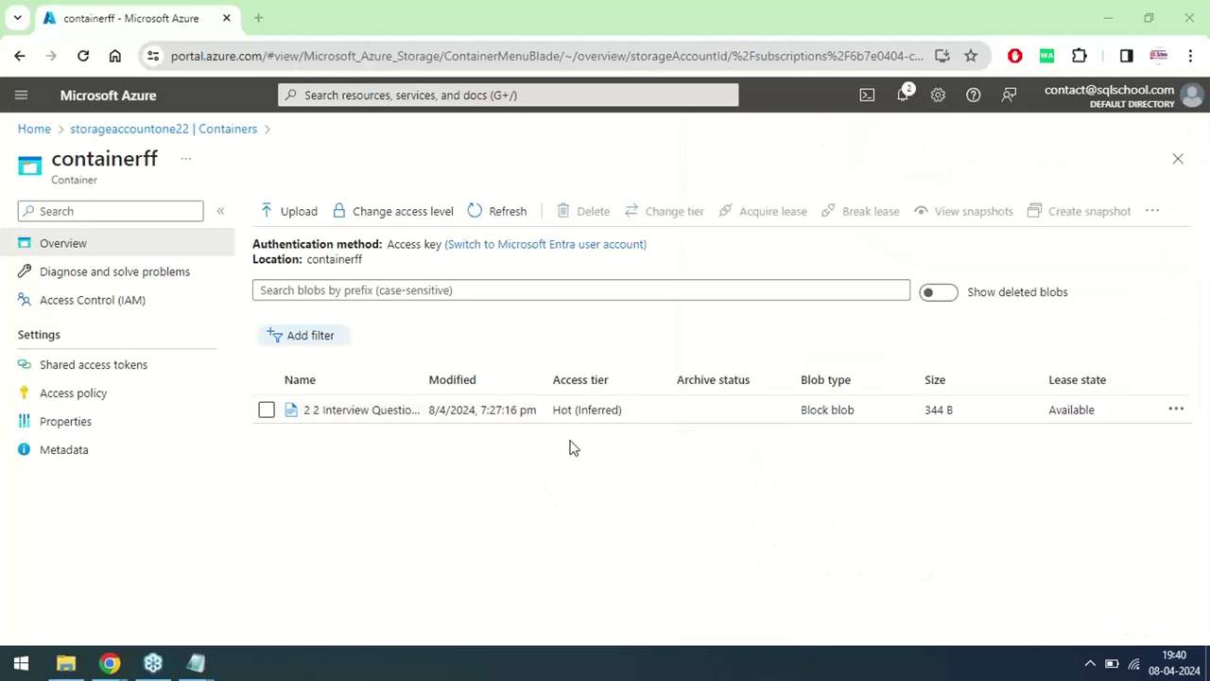
Step: Check the uploaded blob's type and access tier against the storage architecture notes in the Notepad file 5 1 Azure Monitoring N Metrics
triple_click(832, 410)
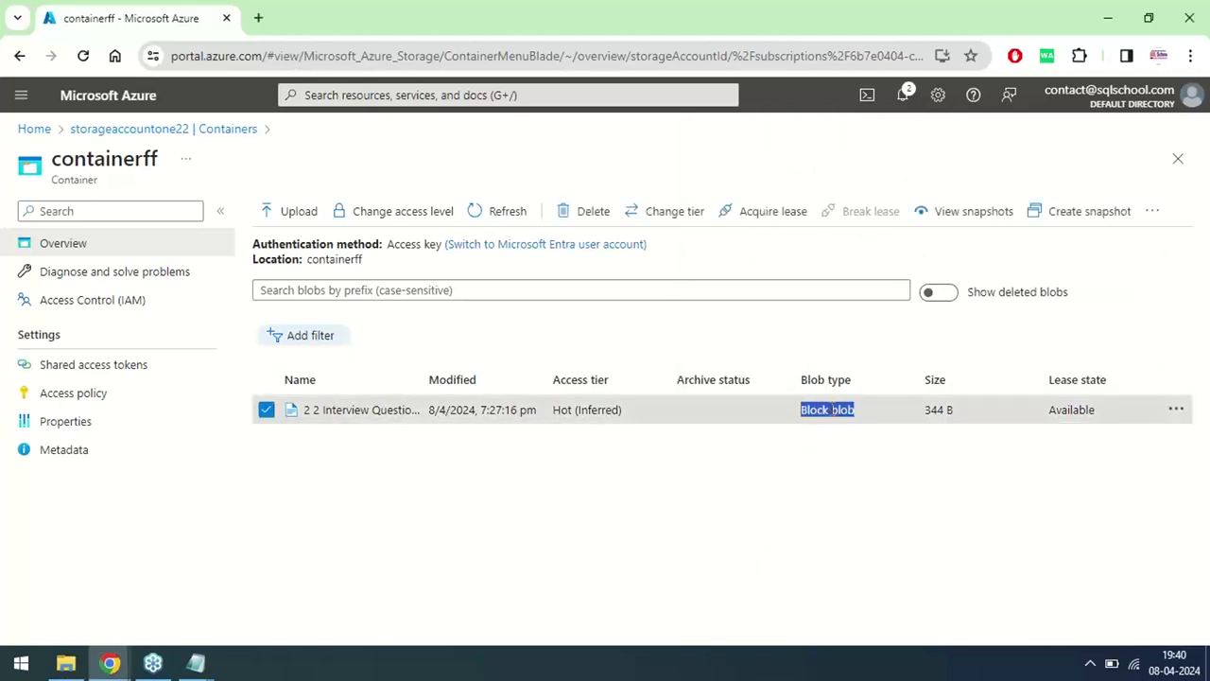
triple_click(586, 413)
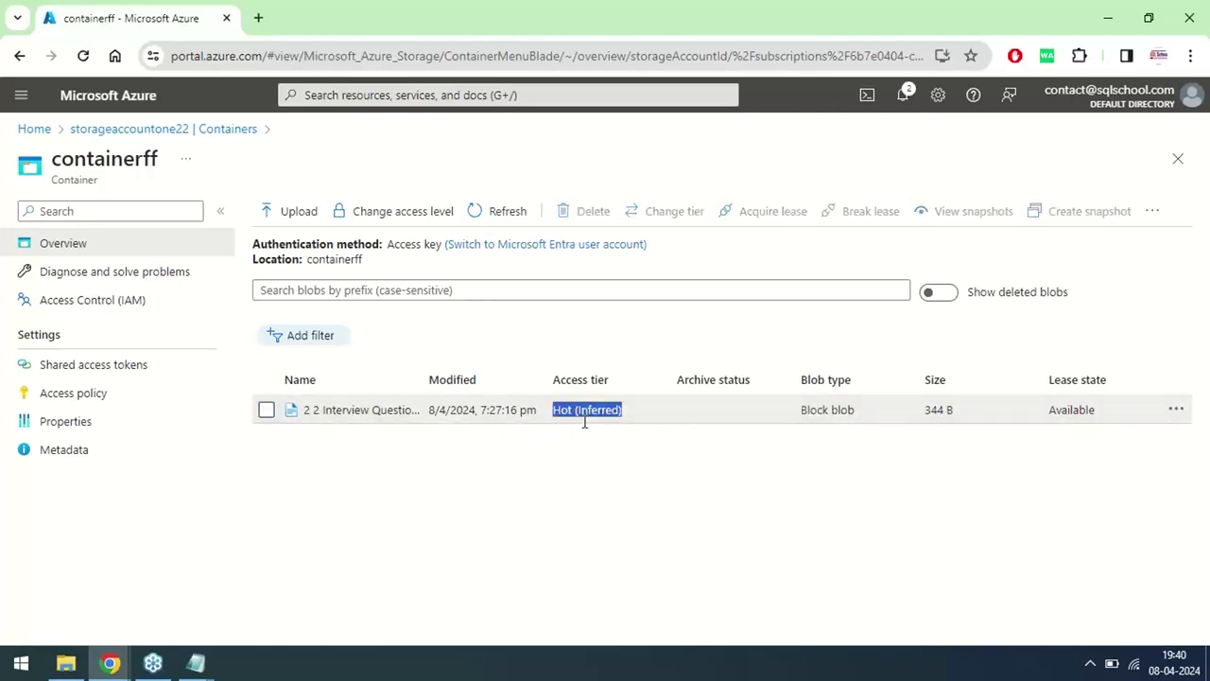
left_click(195, 662)
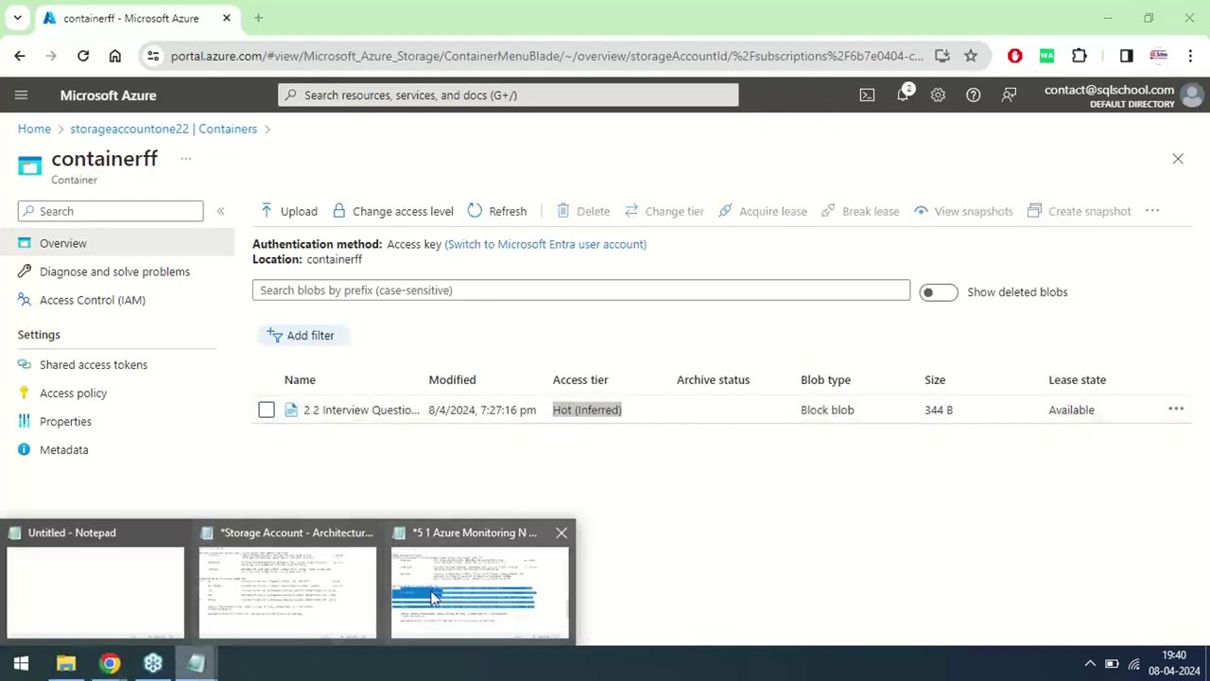
left_click(472, 577)
left_click(116, 365)
left_click_drag(57, 365, 59, 452)
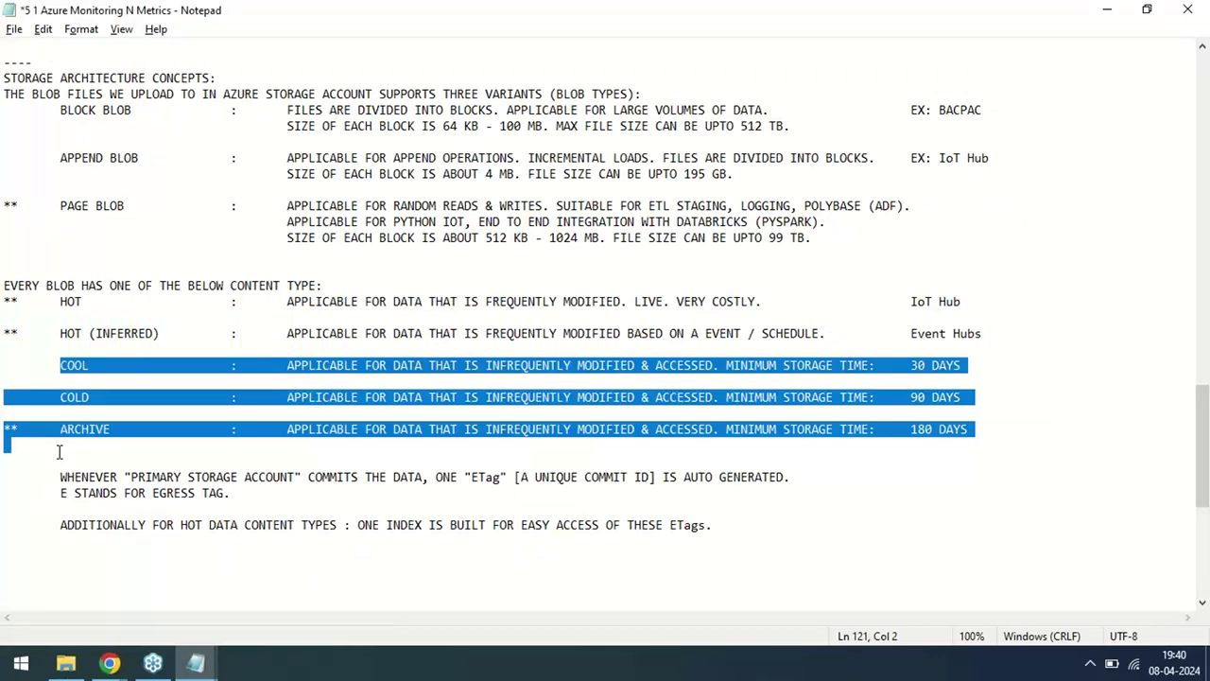
left_click_drag(13, 78, 111, 431)
Step: Review the notes on the auto-generated ETag and the meaning of its E, and save the notes file
left_click(81, 478)
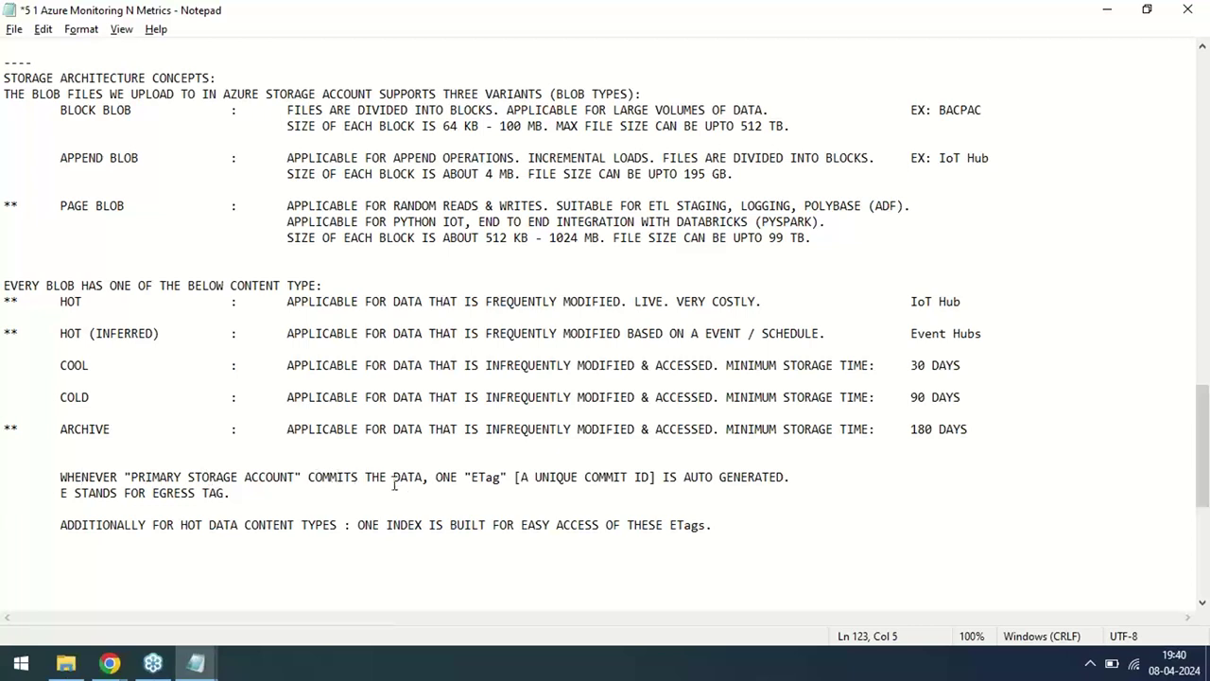
left_click_drag(430, 478, 59, 460)
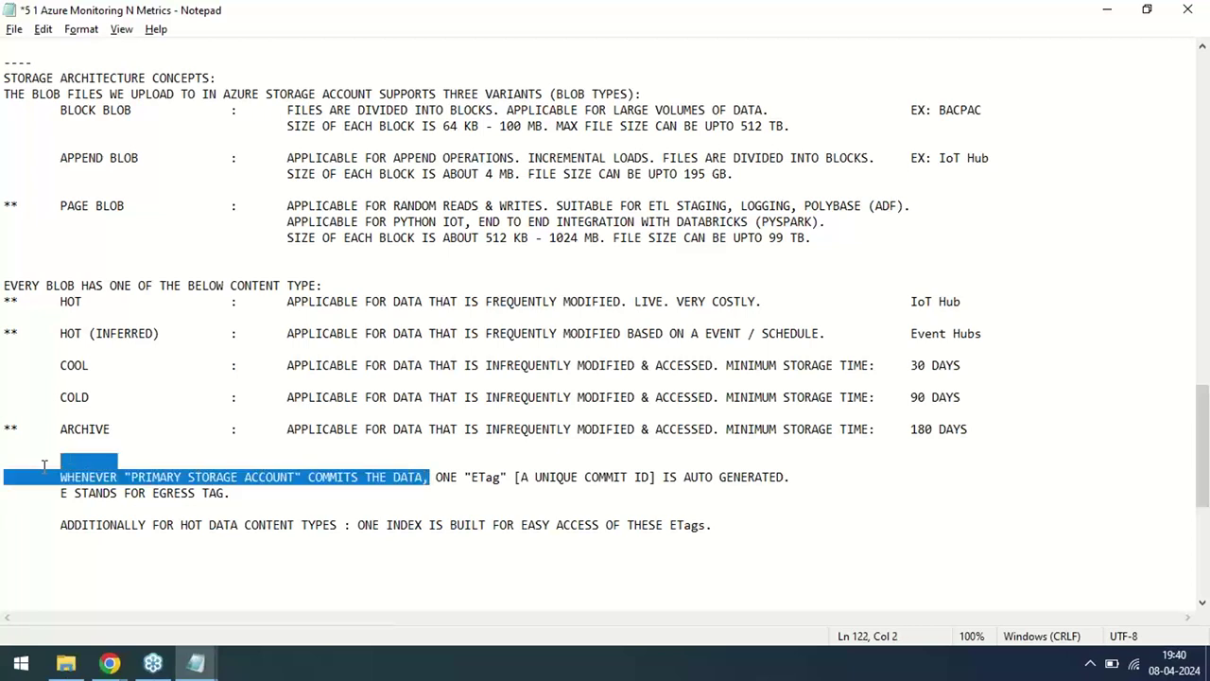
left_click(476, 477)
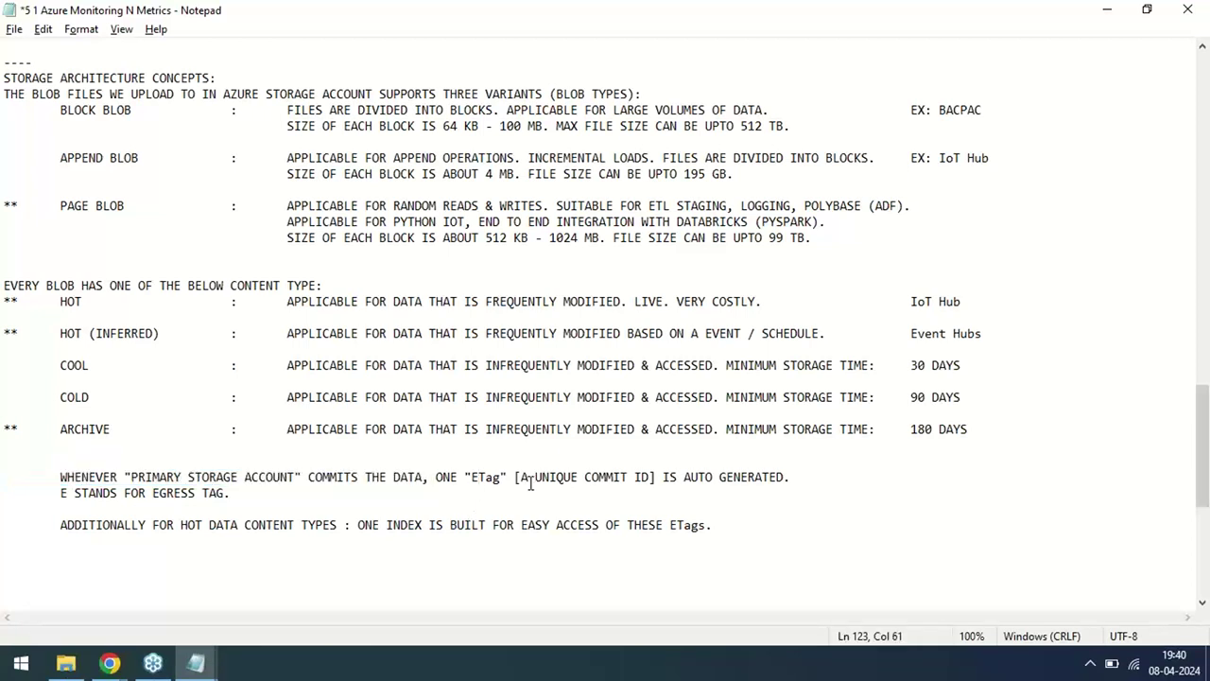
left_click(795, 479)
double_click(147, 492)
double_click(178, 493)
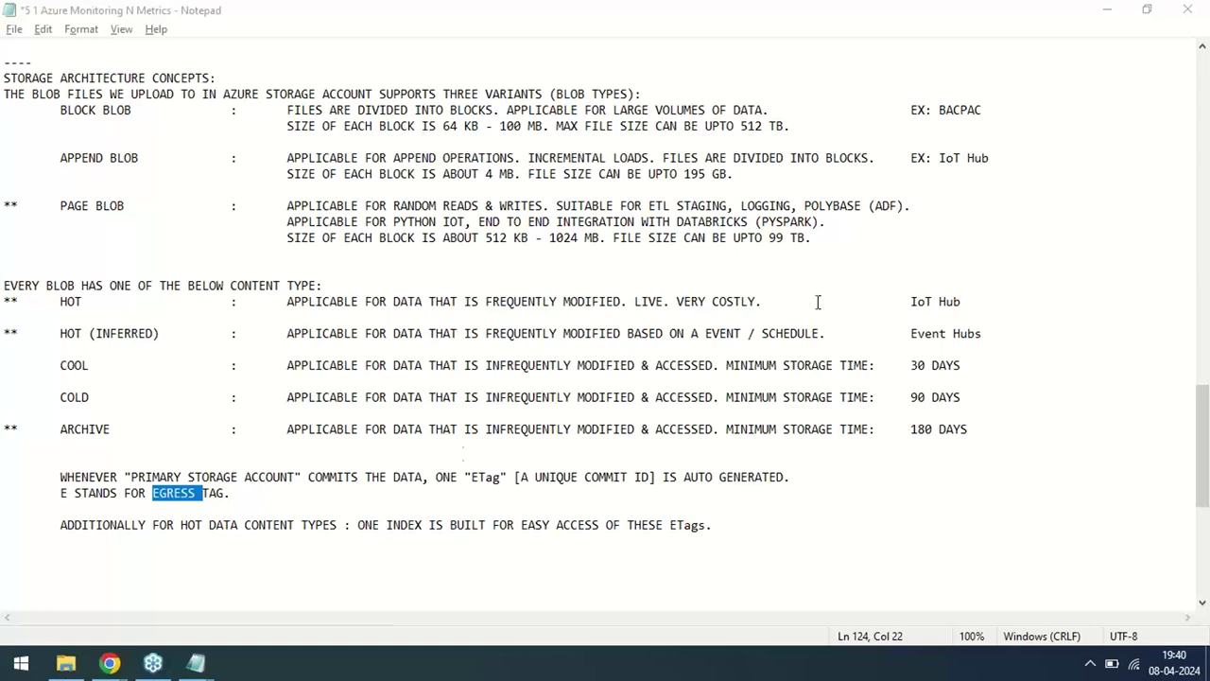
key("ctrl+s")
Step: Examine the note about the index built on ETags for hot data content types
left_click(378, 476)
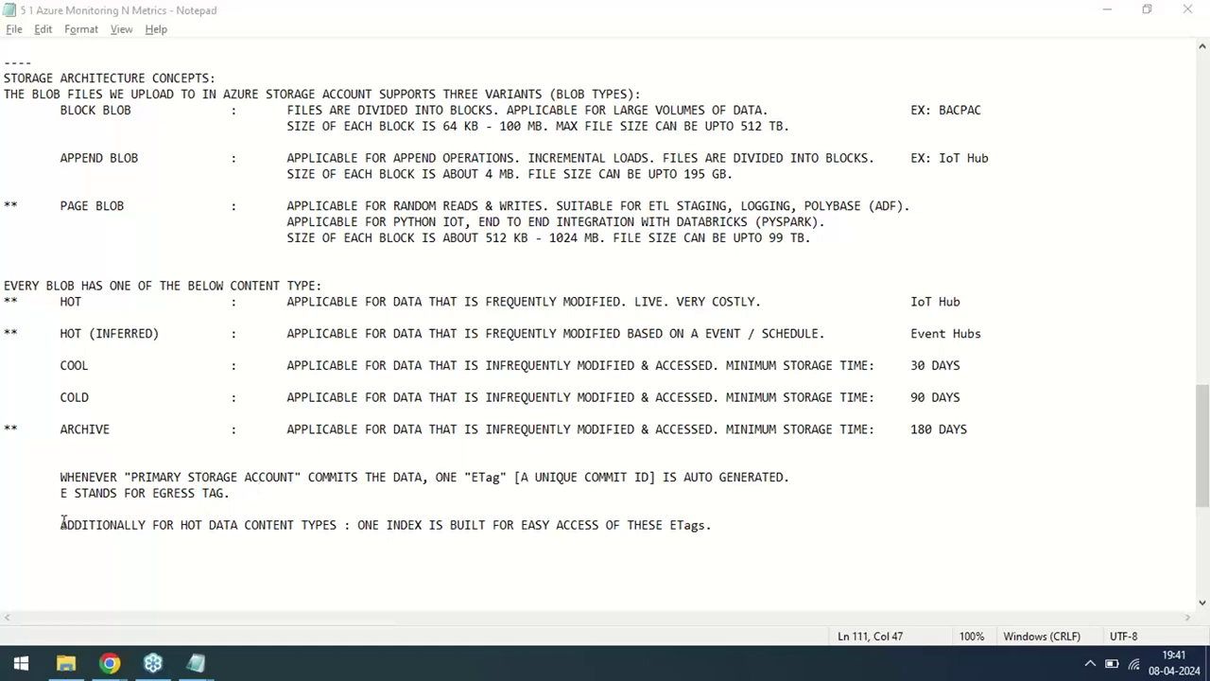
left_click_drag(61, 525, 707, 526)
double_click(700, 526)
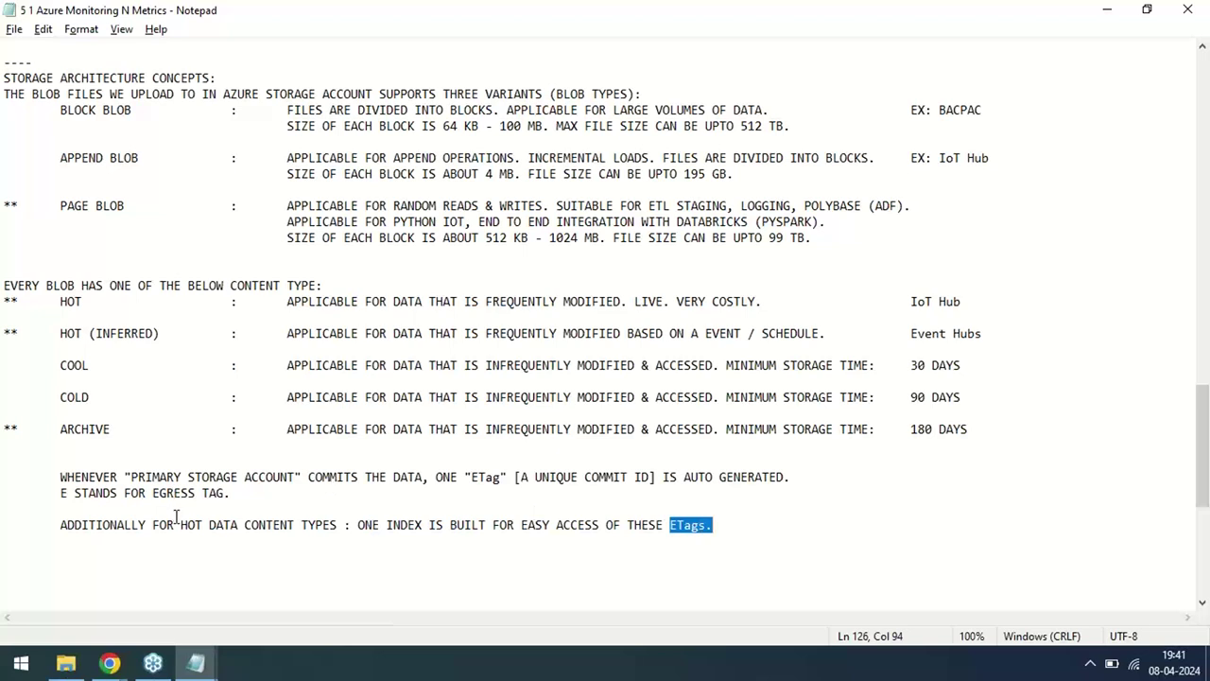
left_click_drag(181, 526, 324, 526)
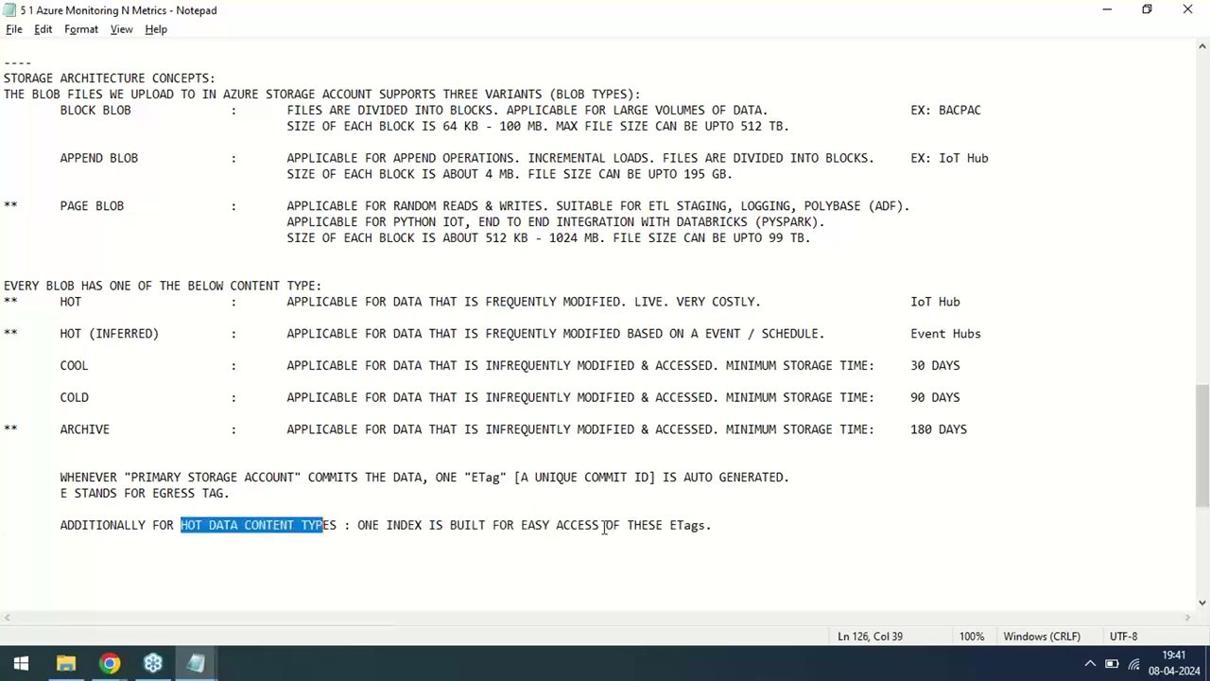